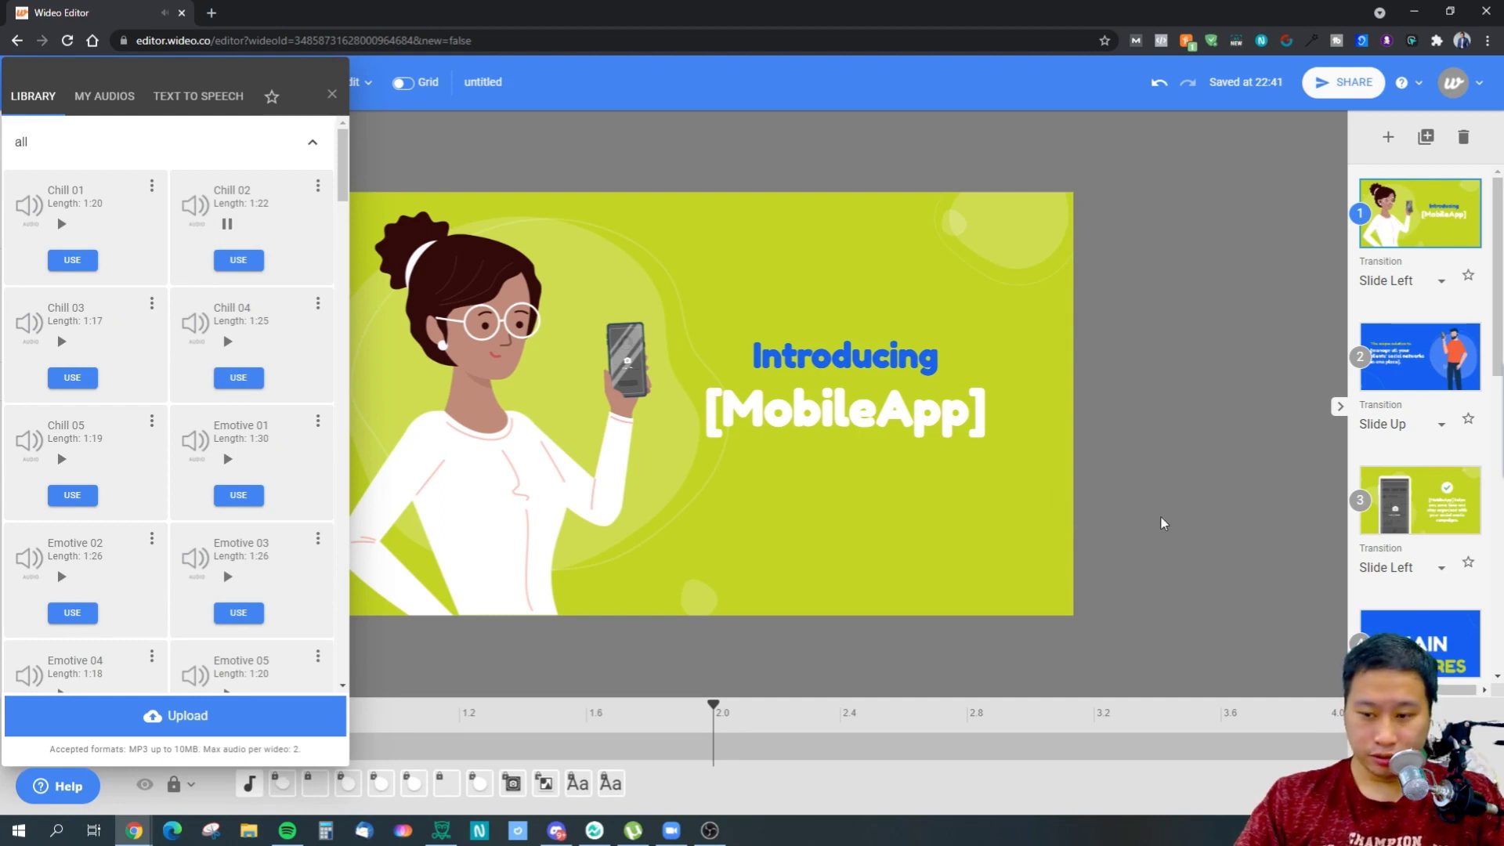
{"action": "key", "text": "alt+Tab"}
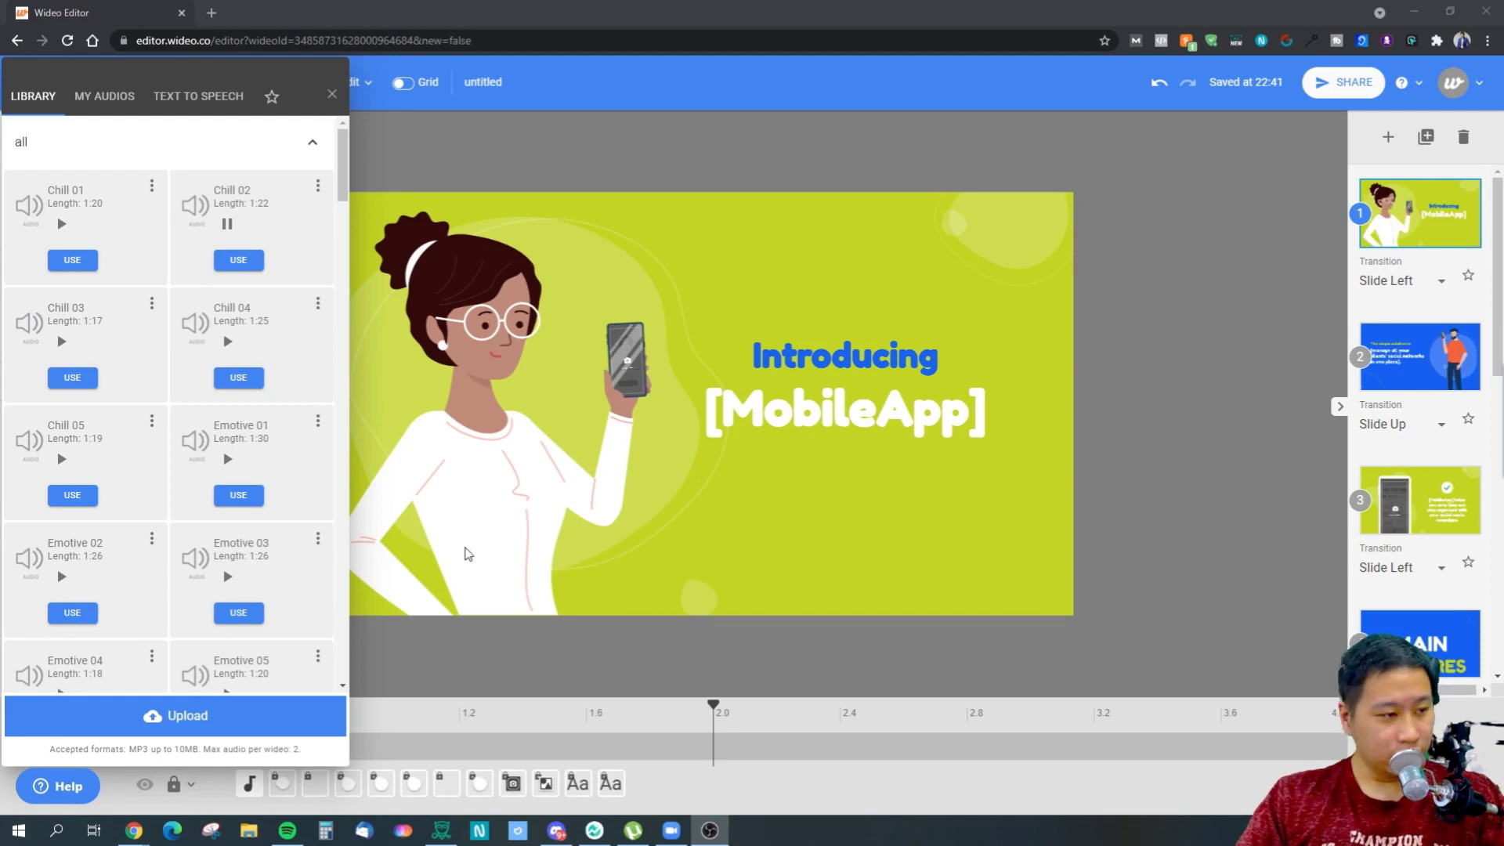
{"action": "scroll", "coordinate": [87, 525], "scroll_direction": "down", "scroll_amount": 5}
{"action": "scroll", "coordinate": [112, 532], "scroll_direction": "down", "scroll_amount": 3}
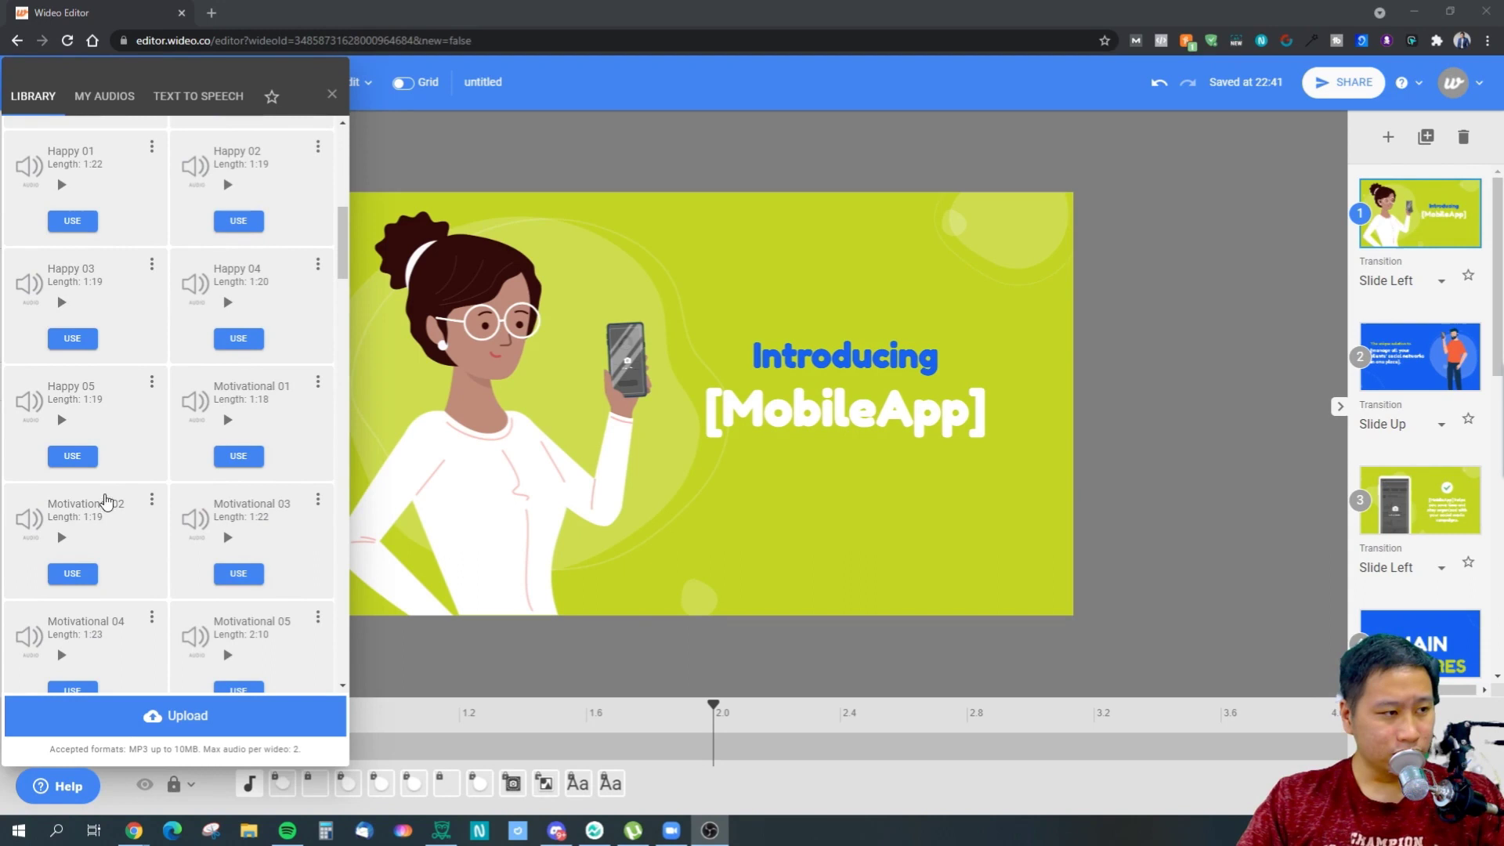
{"action": "scroll", "coordinate": [145, 596], "scroll_direction": "down", "scroll_amount": 4}
{"action": "scroll", "coordinate": [149, 572], "scroll_direction": "up", "scroll_amount": 2}
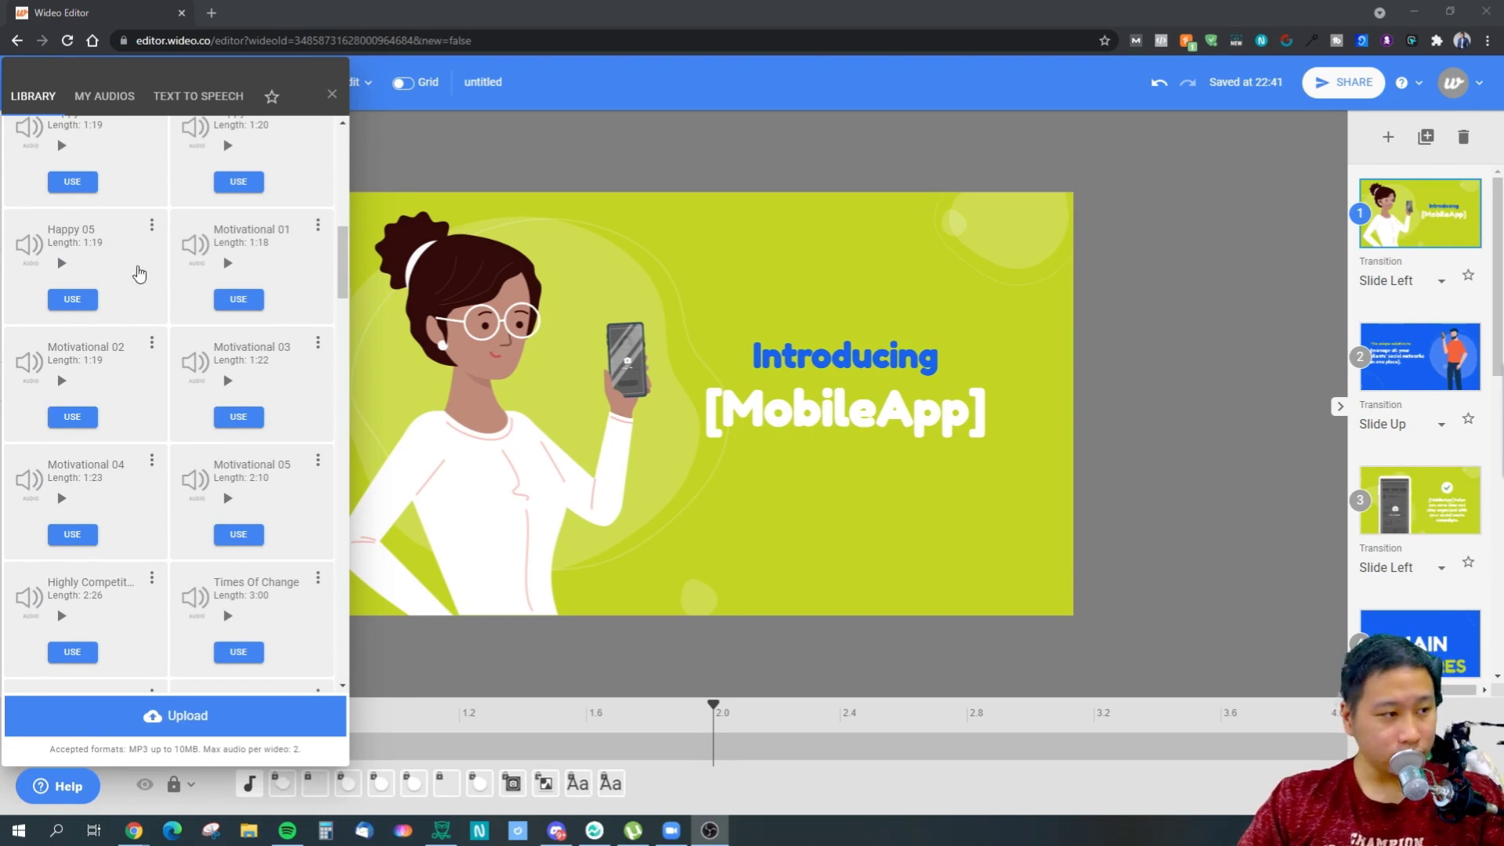
{"action": "left_click", "coordinate": [228, 263]}
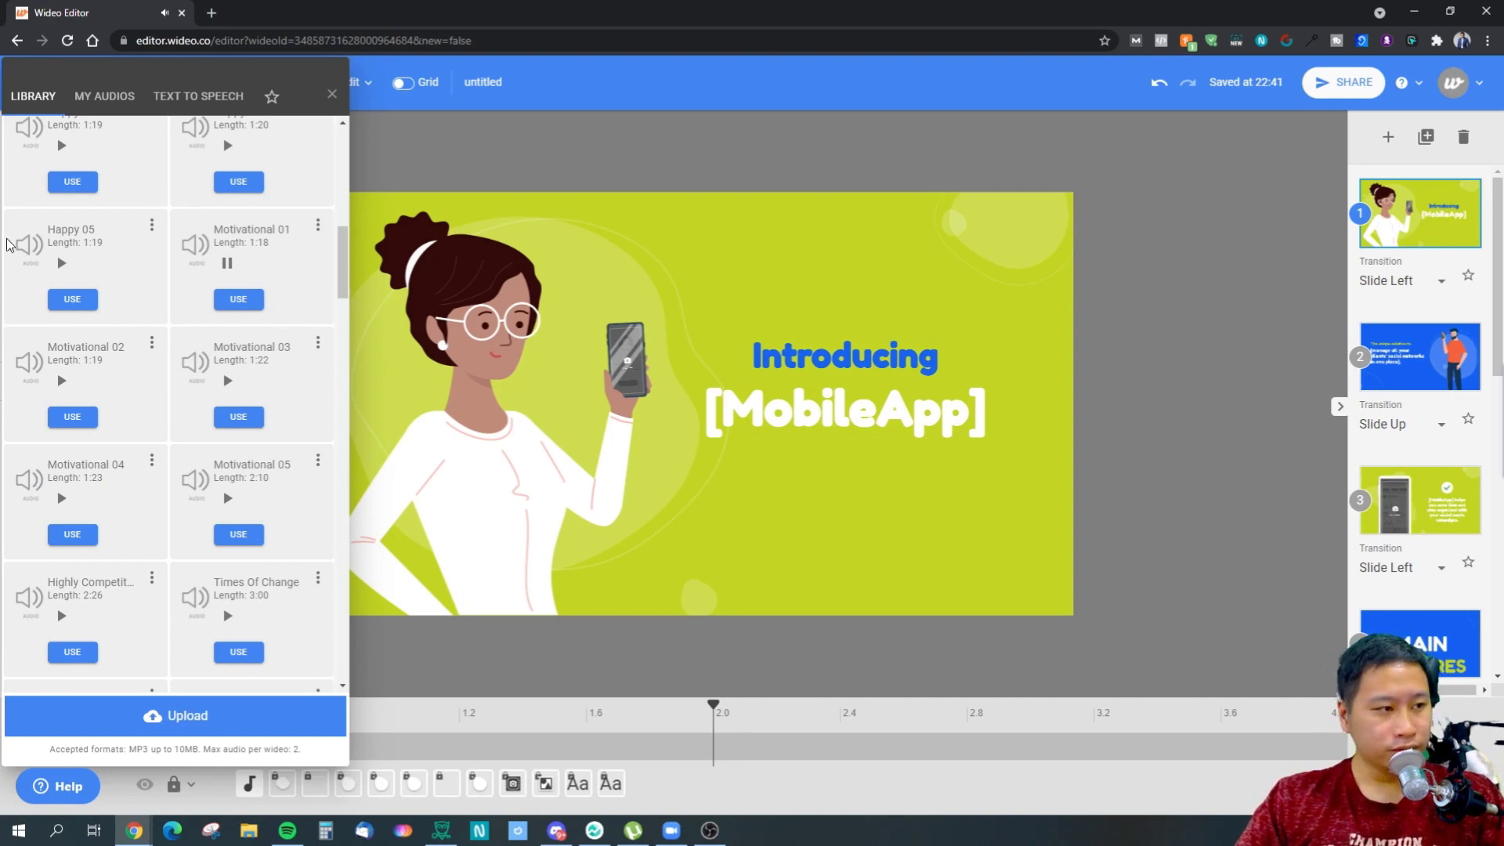
{"action": "left_click", "coordinate": [225, 267]}
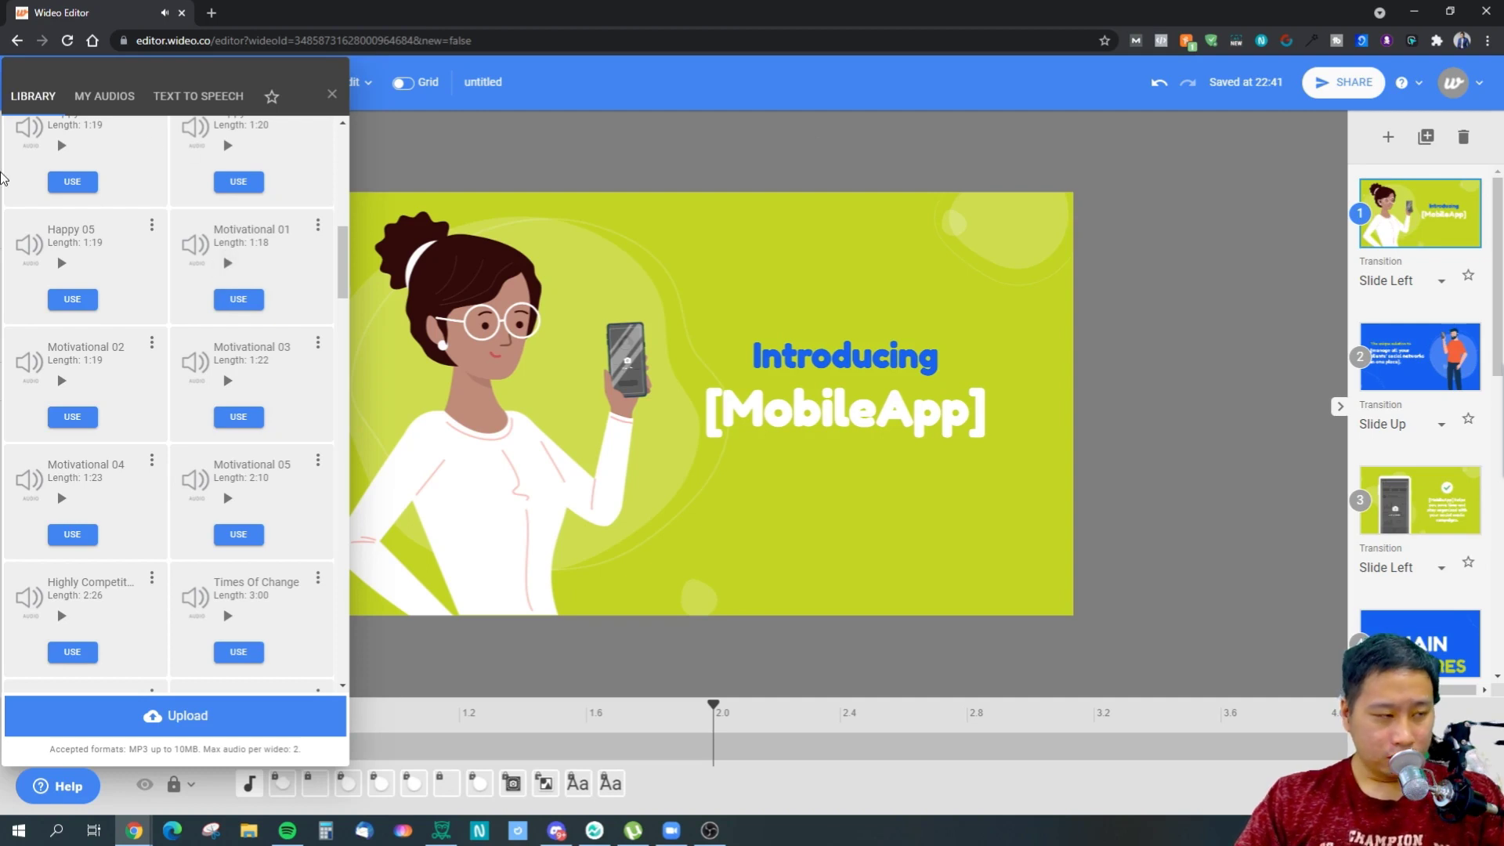
{"action": "key", "text": "alt+Tab"}
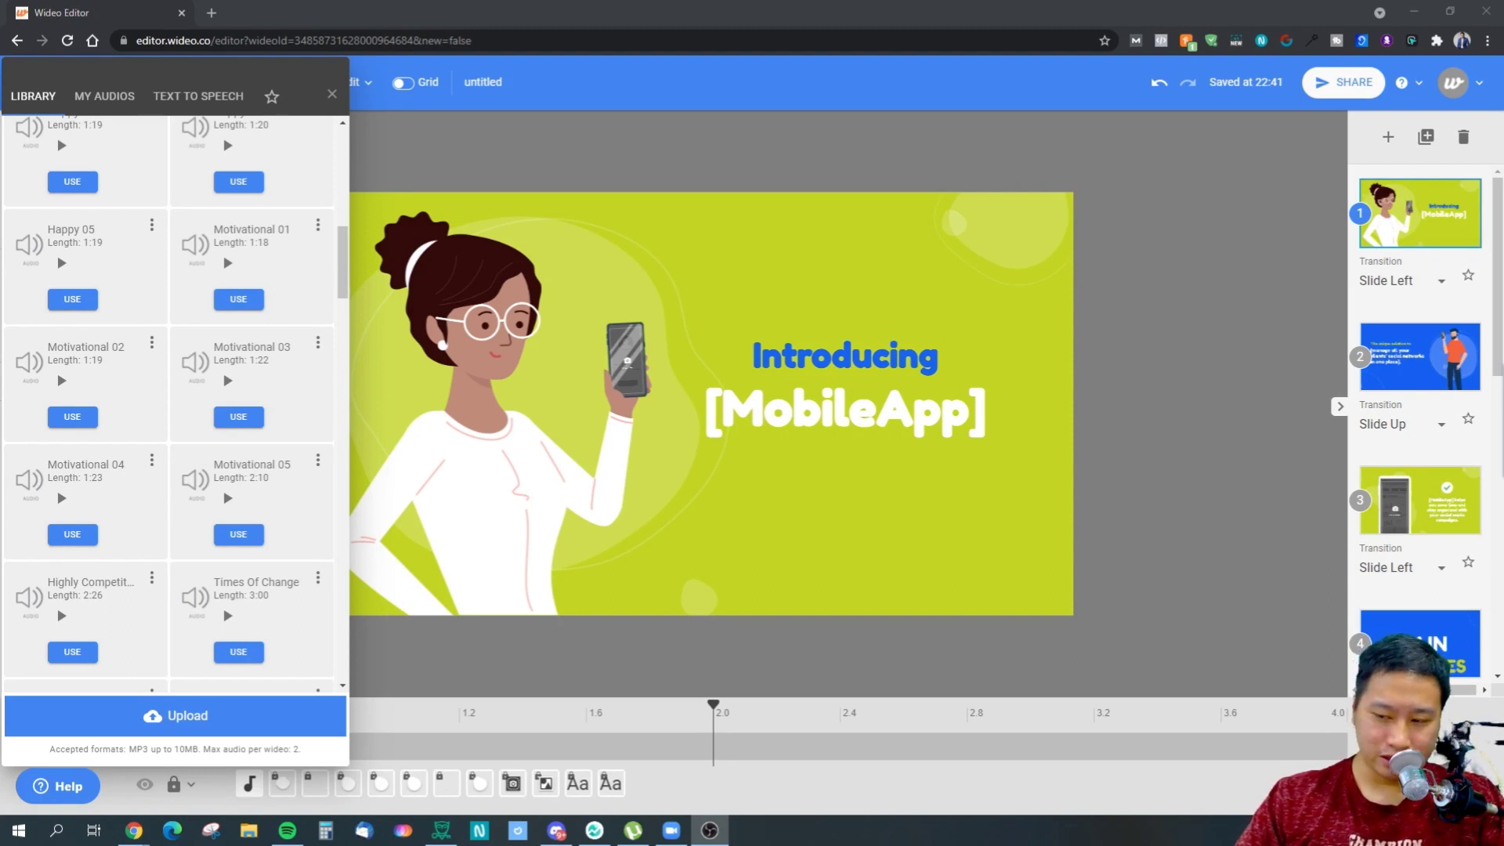
Preview the Motivational 02 through 05 music tracks, stopping each in turn
{"action": "left_click", "coordinate": [79, 417]}
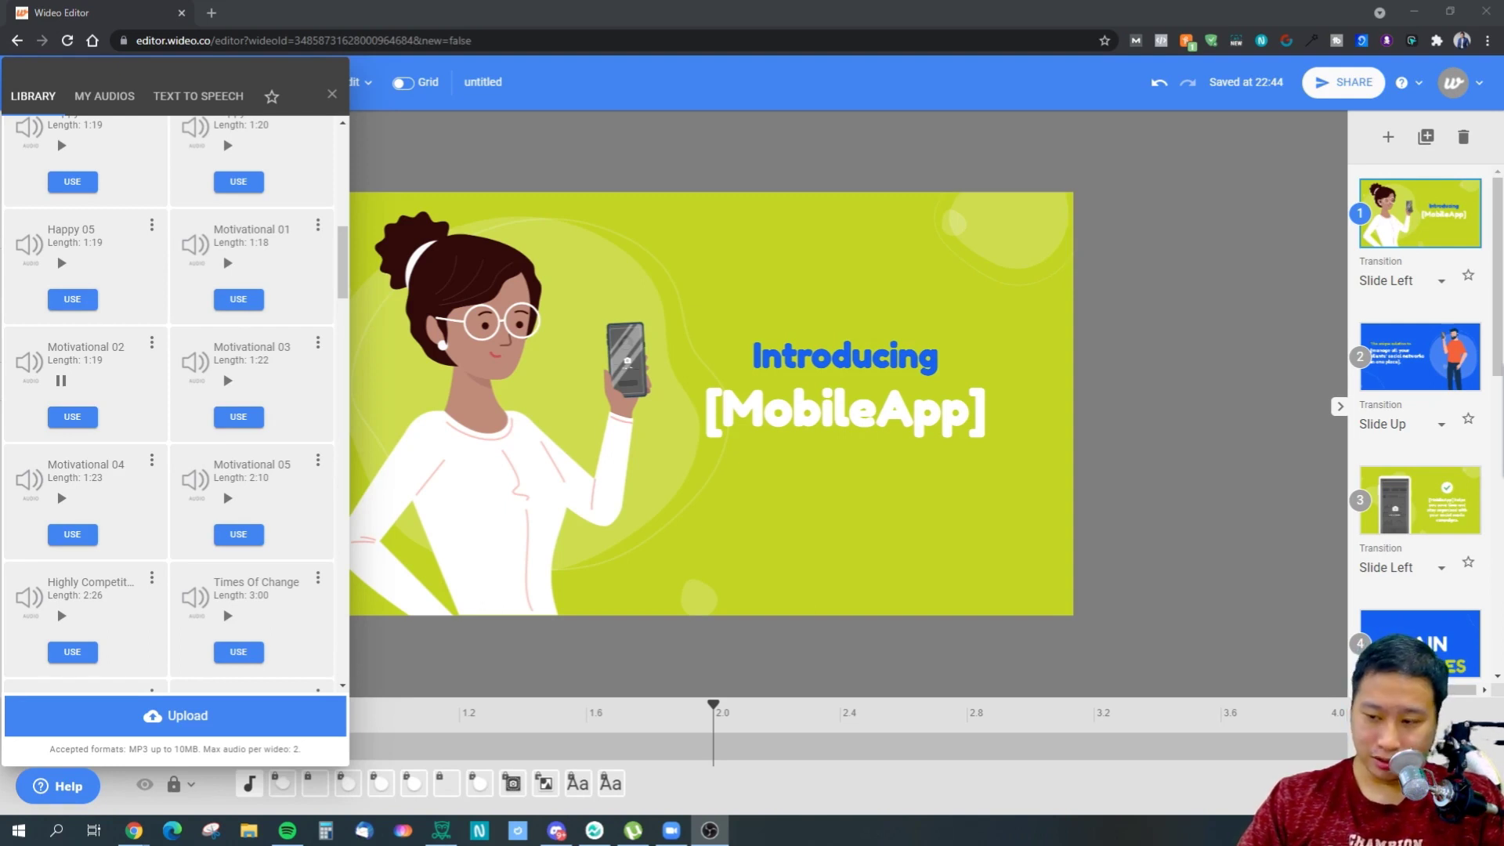
{"action": "left_click", "coordinate": [227, 381]}
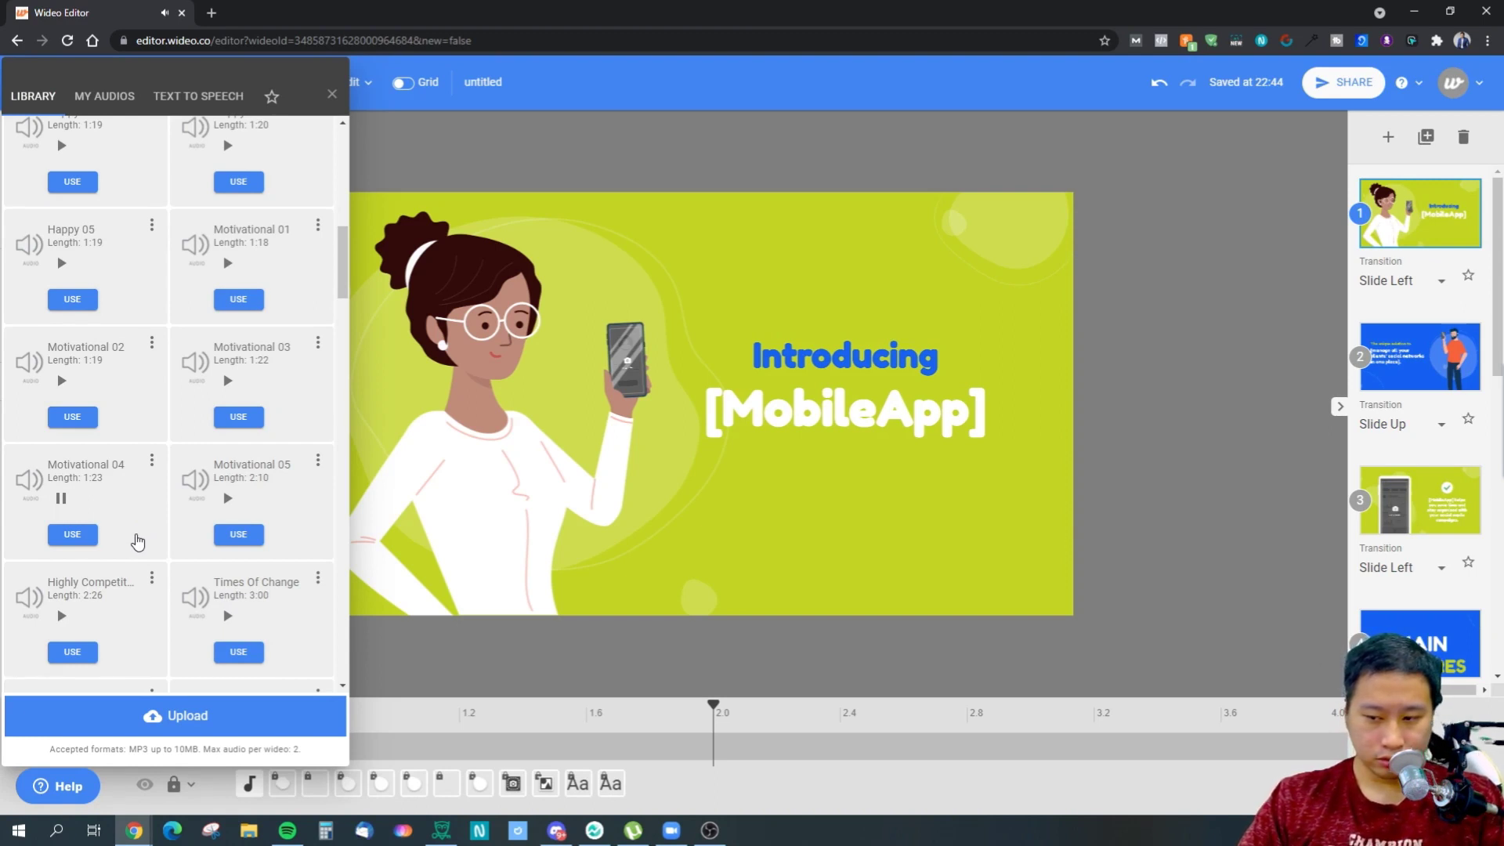
{"action": "left_click", "coordinate": [62, 499]}
{"action": "left_click", "coordinate": [228, 498]}
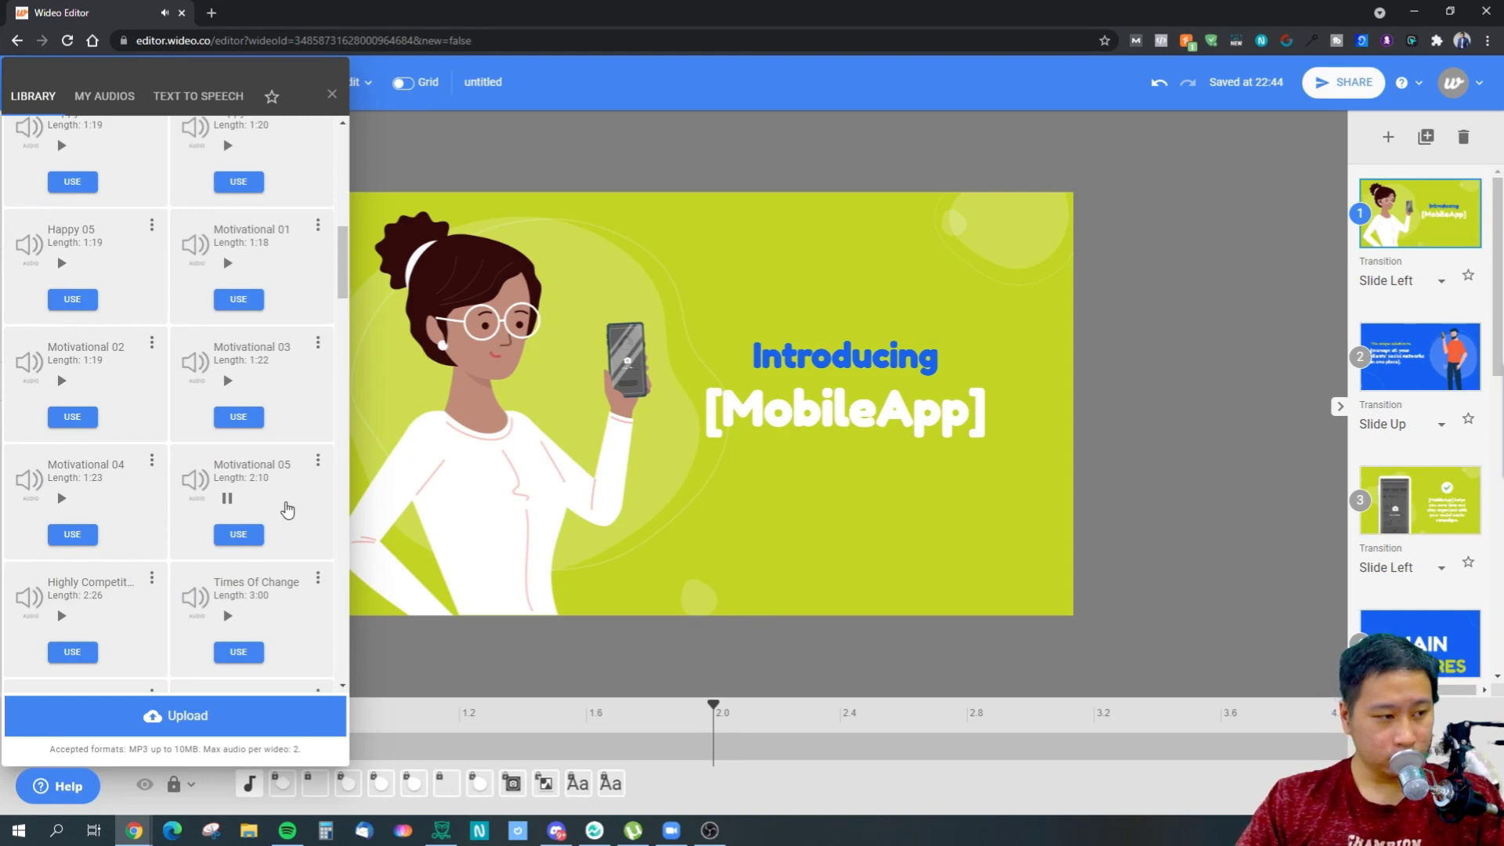
{"action": "left_click", "coordinate": [228, 499]}
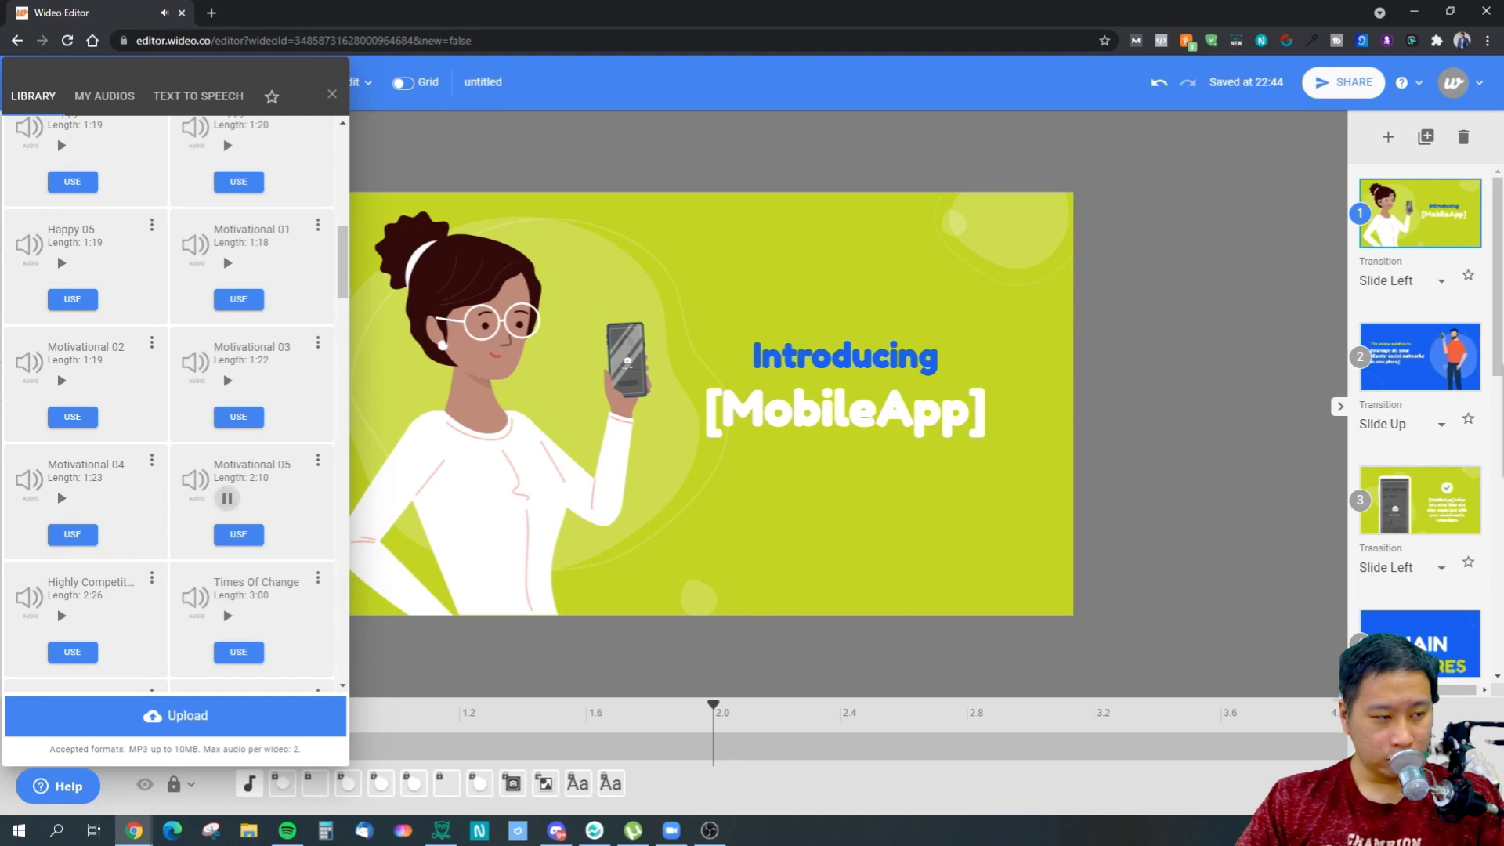
Scroll to the end of the track list and bring up the Text to Speech form
{"action": "key", "text": "alt+Tab"}
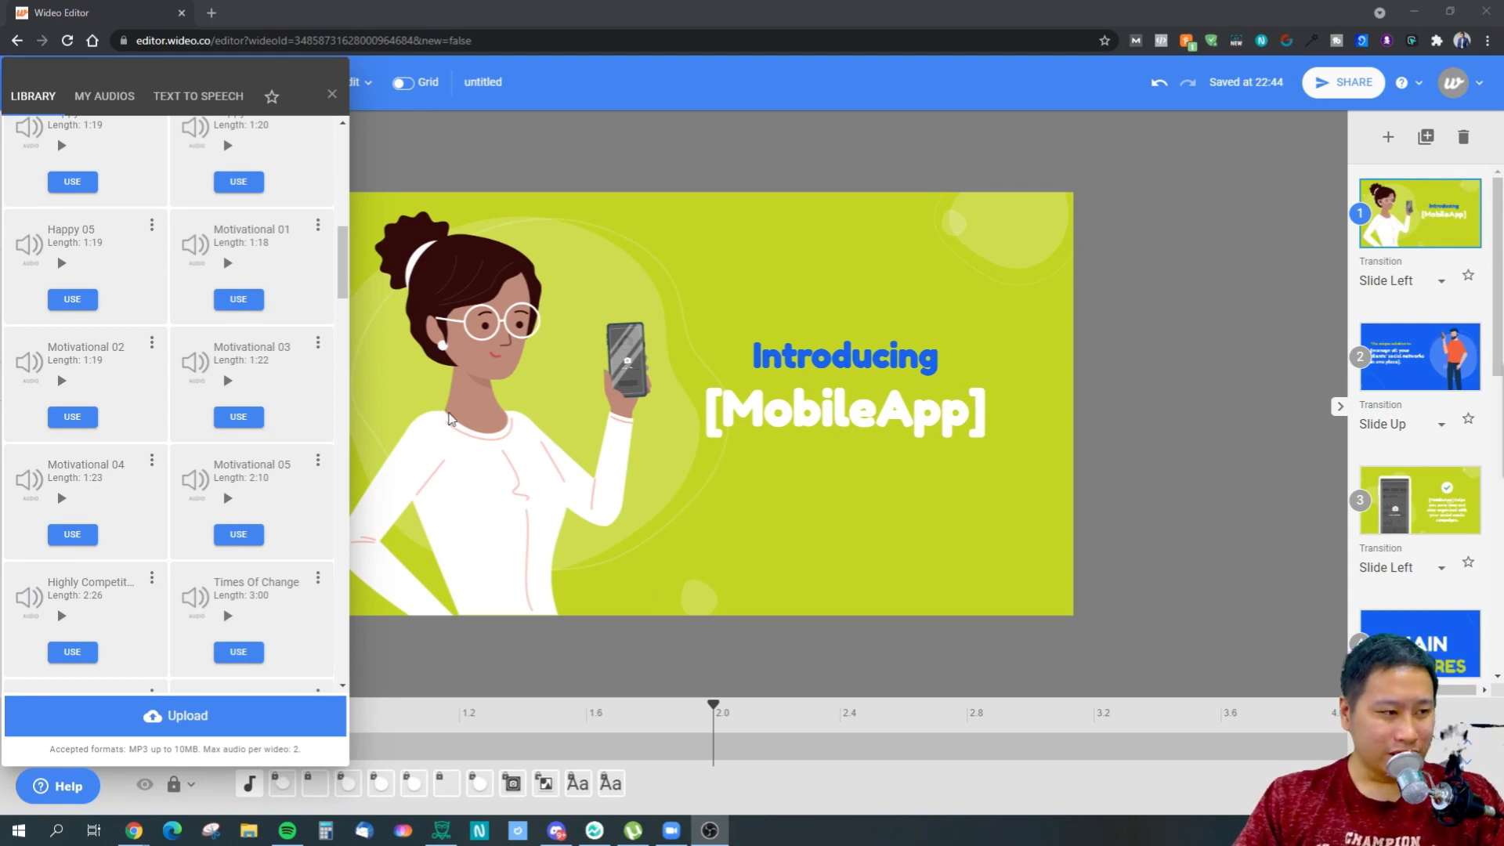
{"action": "left_click_drag", "start_coordinate": [345, 263], "coordinate": [298, 693]}
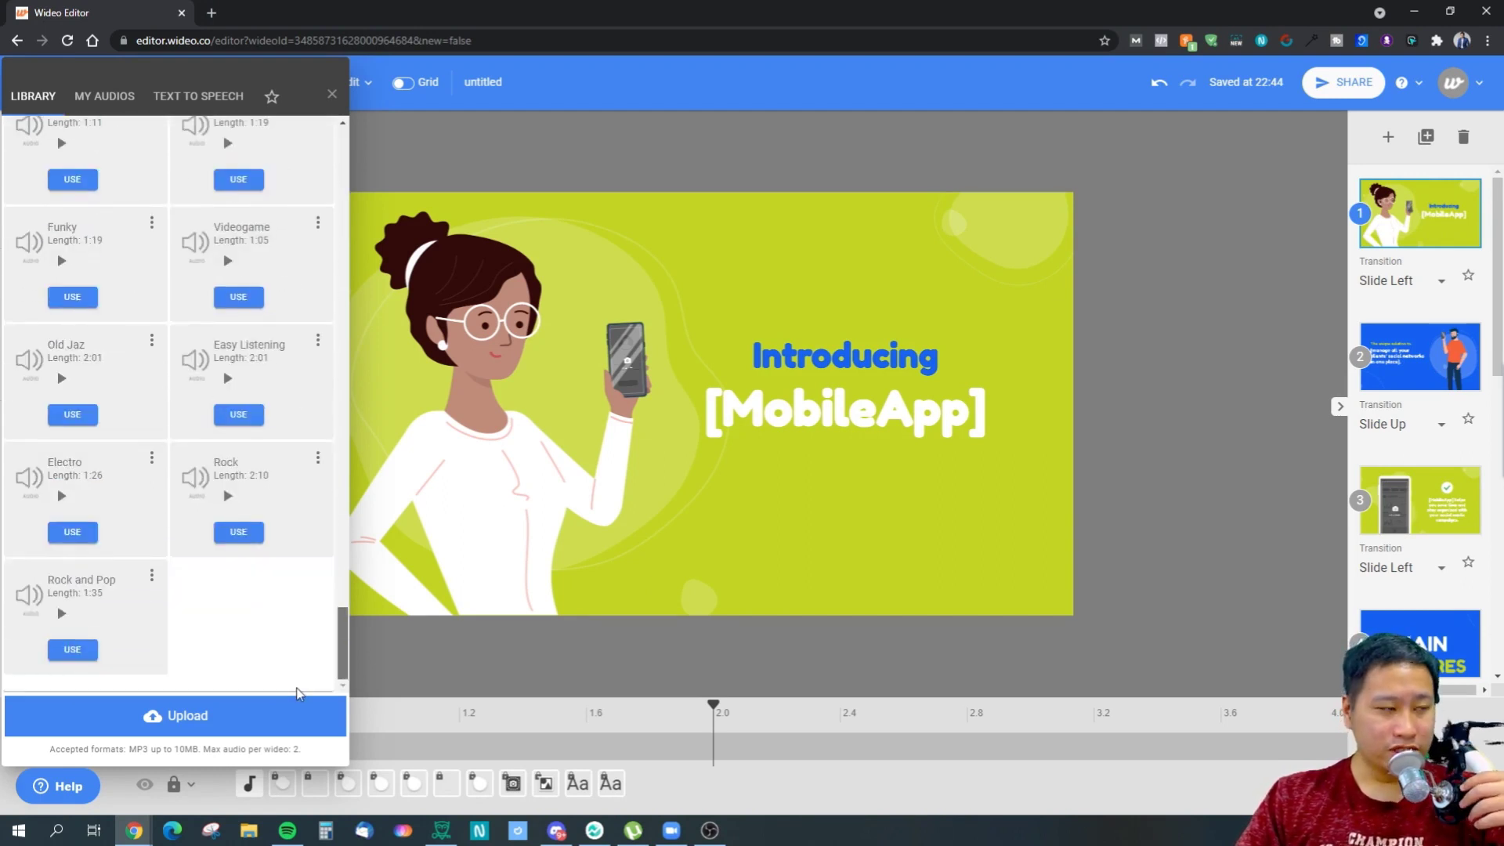
{"action": "left_click", "coordinate": [184, 96]}
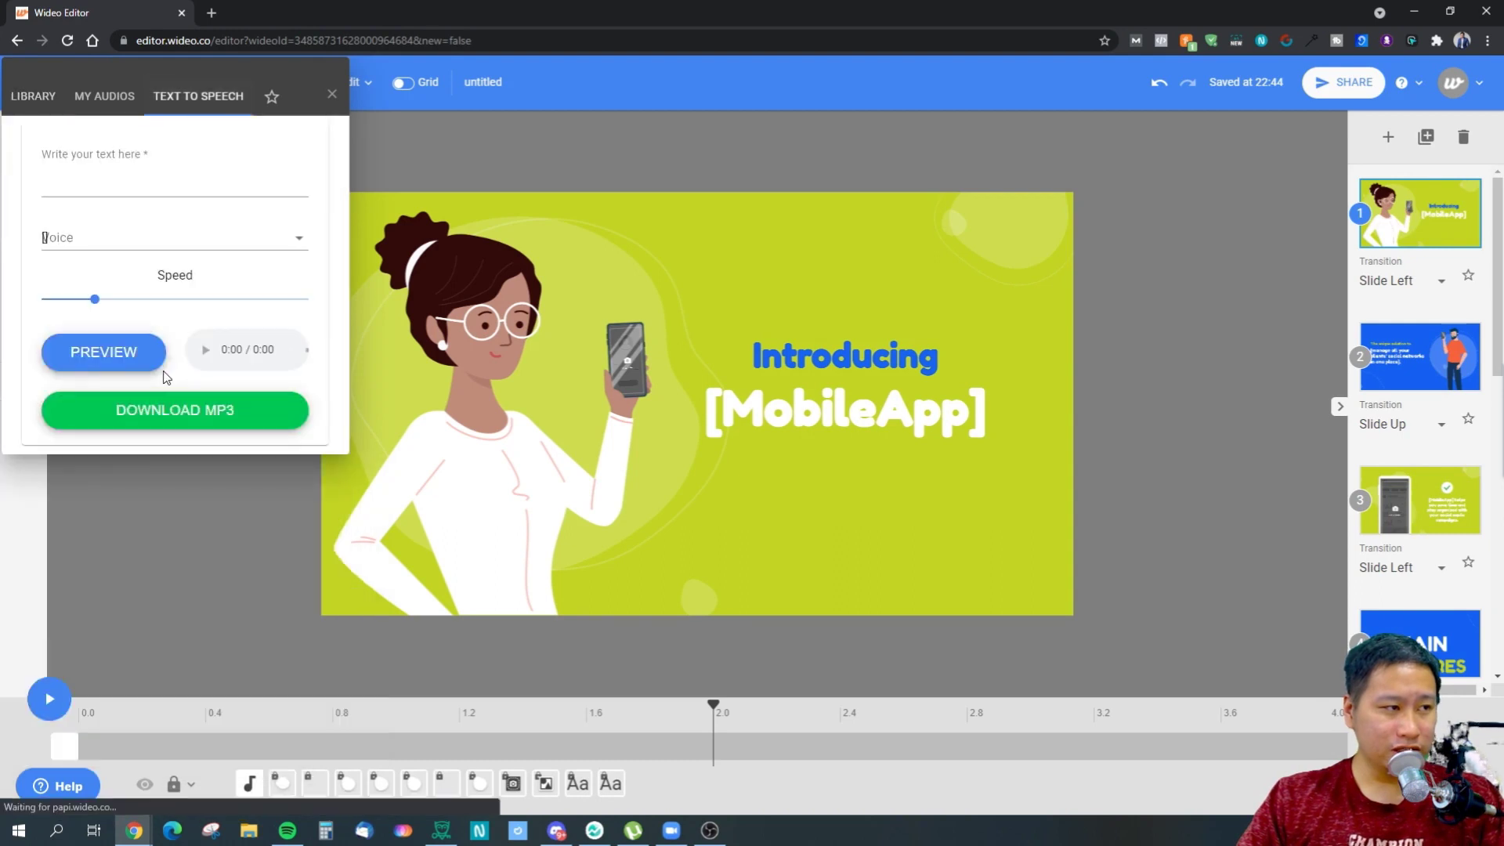
Enter 'Introducing Mobile App' as the narration text
{"action": "left_click", "coordinate": [129, 183]}
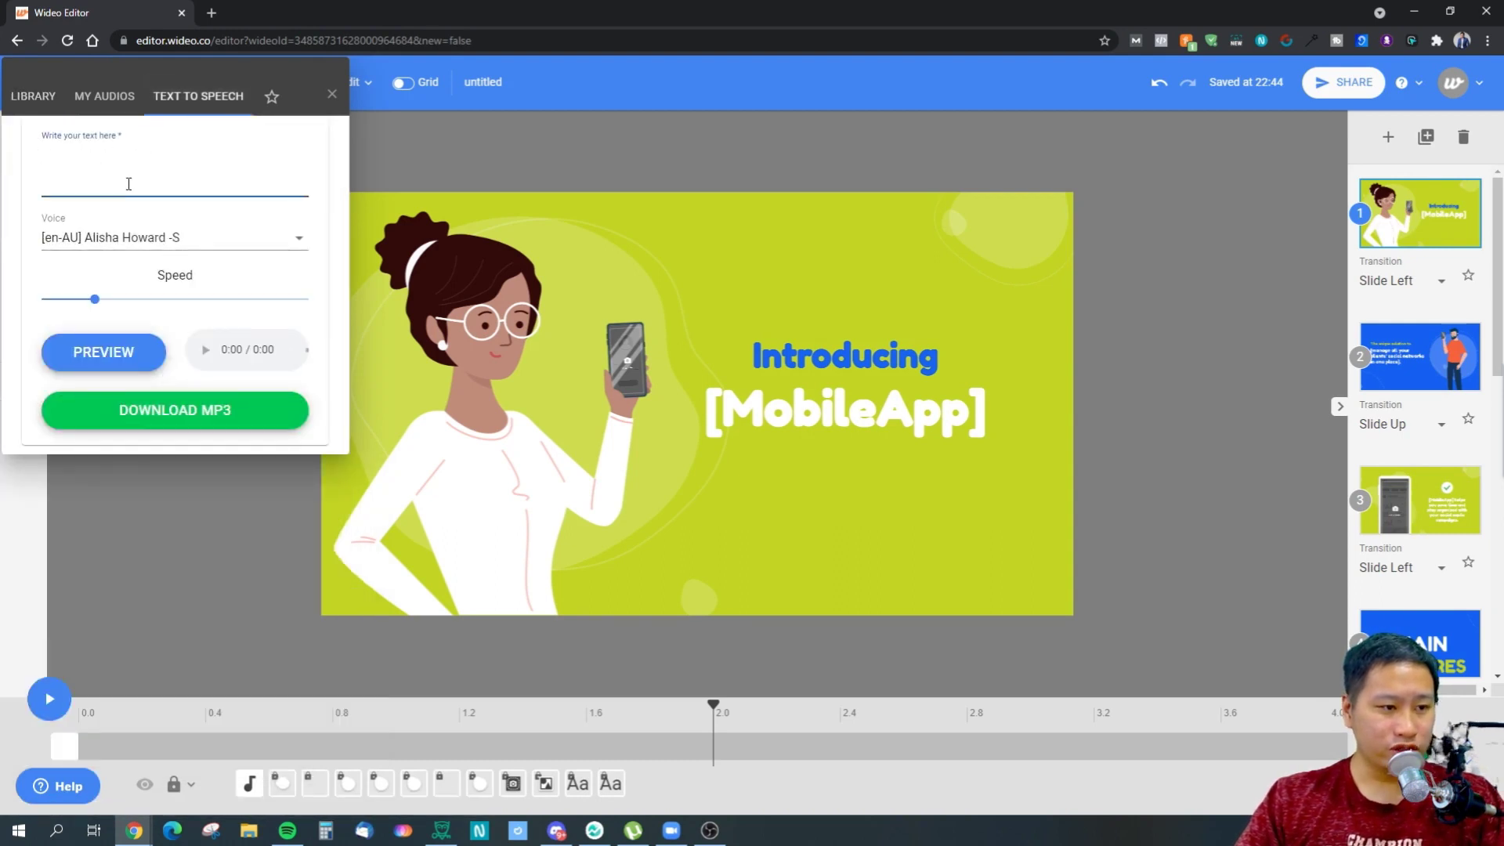
{"action": "type", "text": "Intro"}
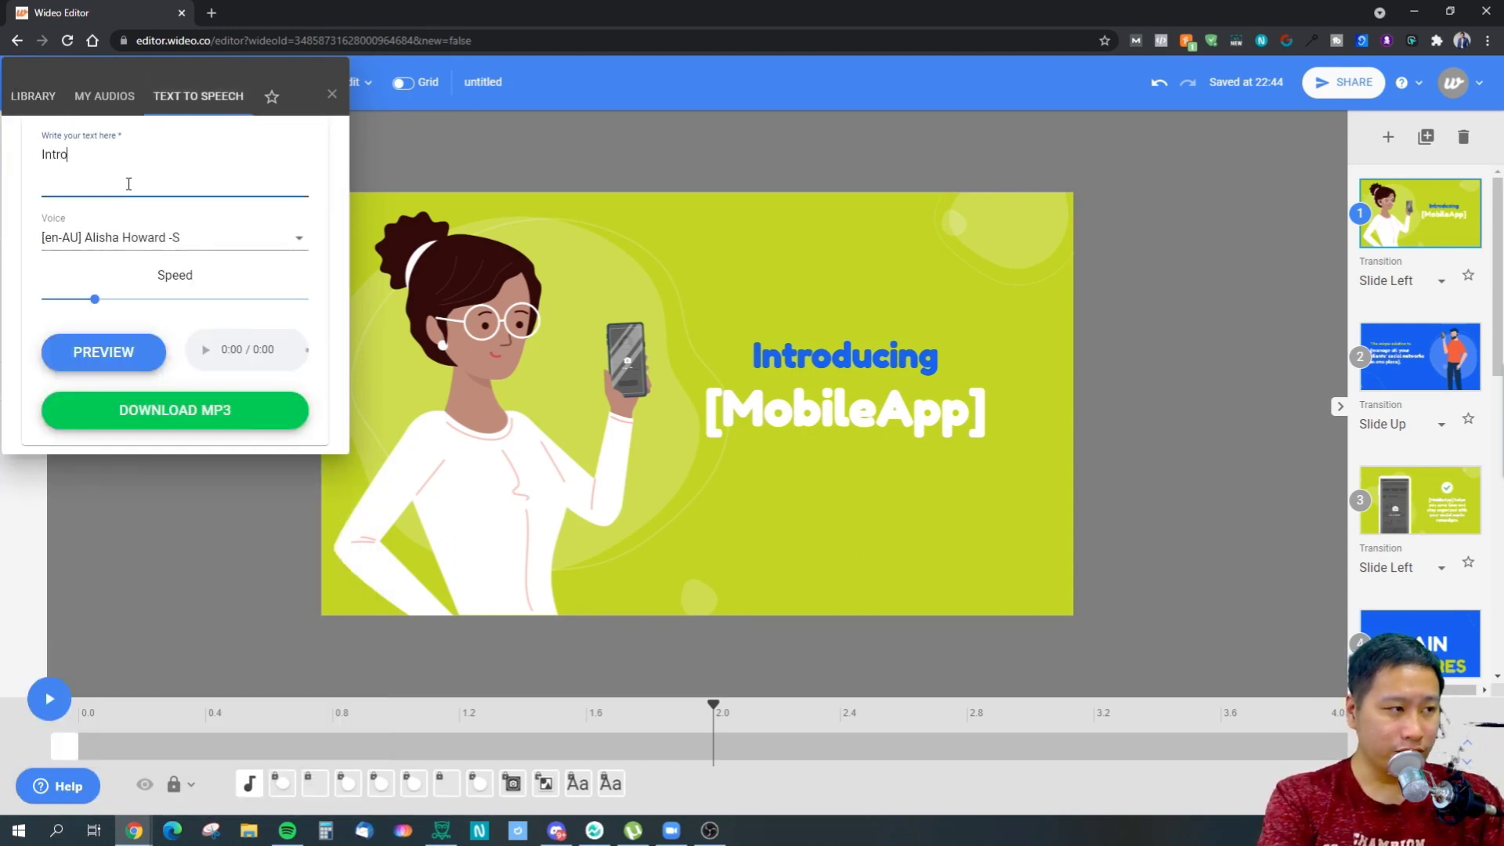
{"action": "type", "text": "ducing Mobile"}
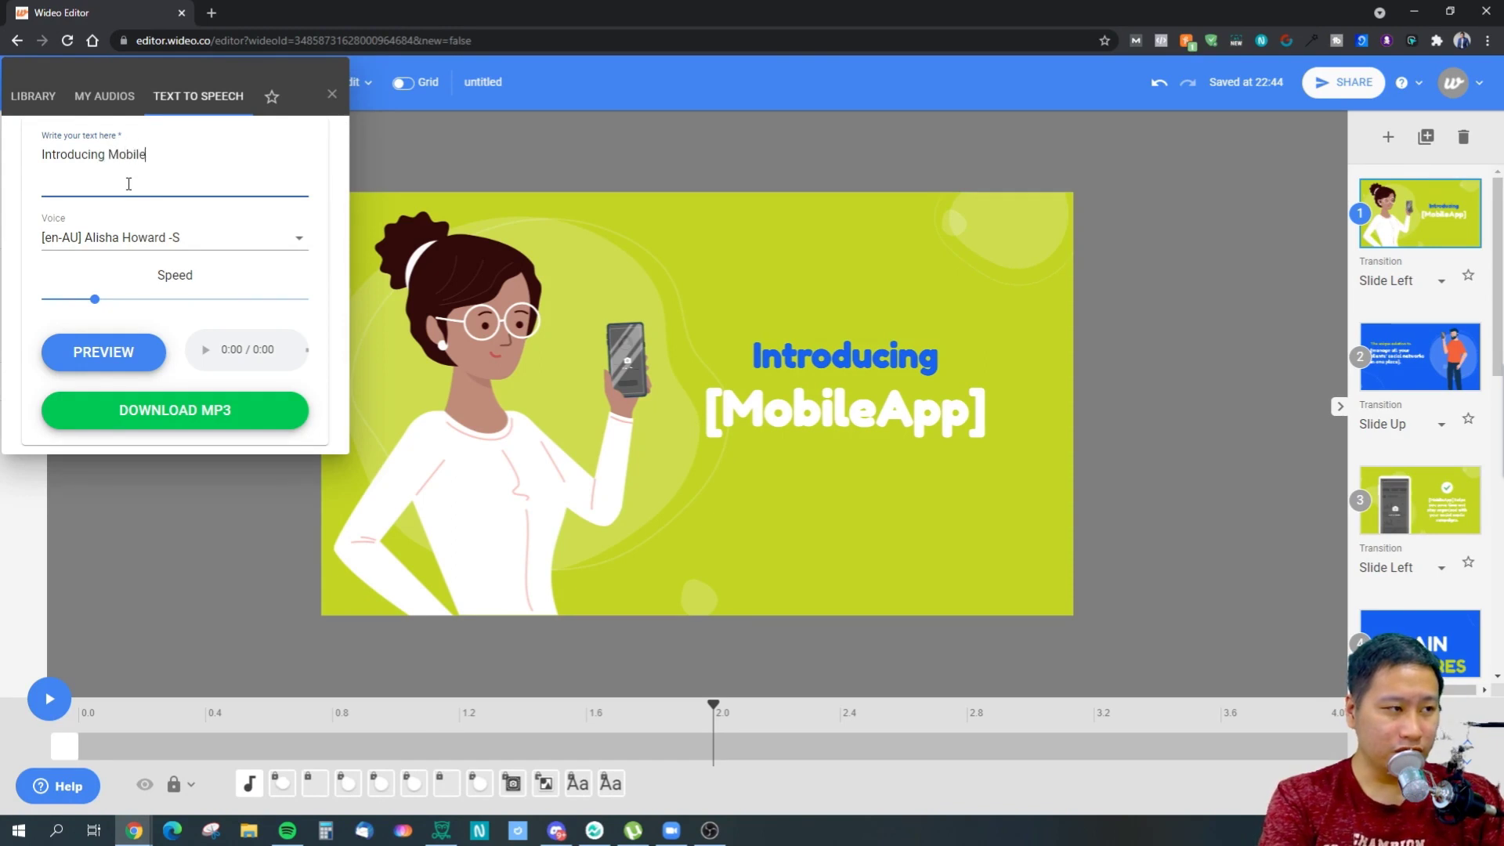
{"action": "type", "text": " App"}
{"action": "left_click", "coordinate": [86, 355]}
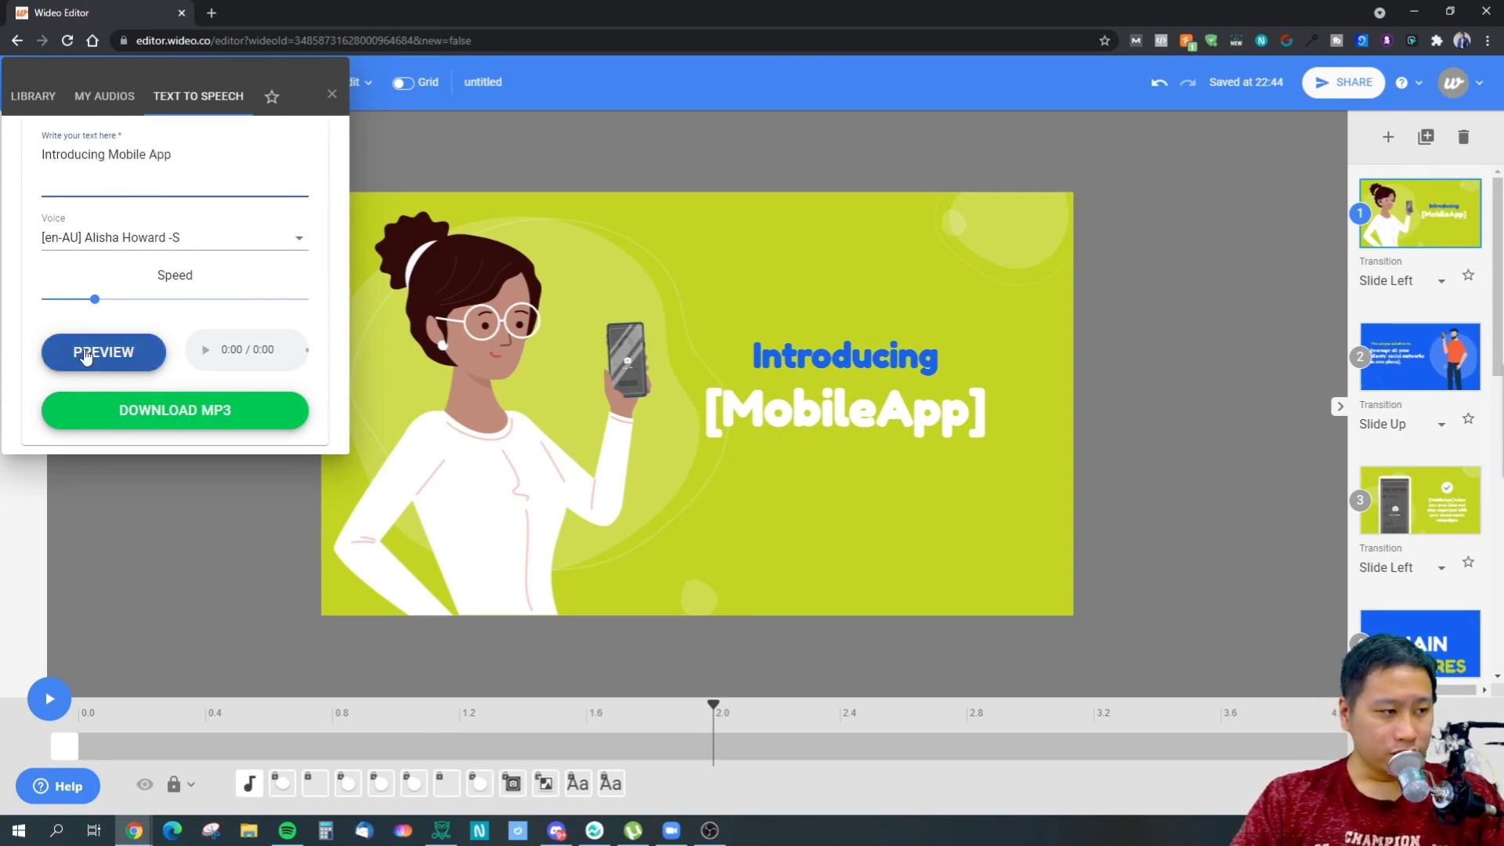
Choose an Indian English voice and play the narration preview
{"action": "left_click", "coordinate": [108, 240]}
{"action": "scroll", "coordinate": [157, 447], "scroll_direction": "down", "scroll_amount": 10}
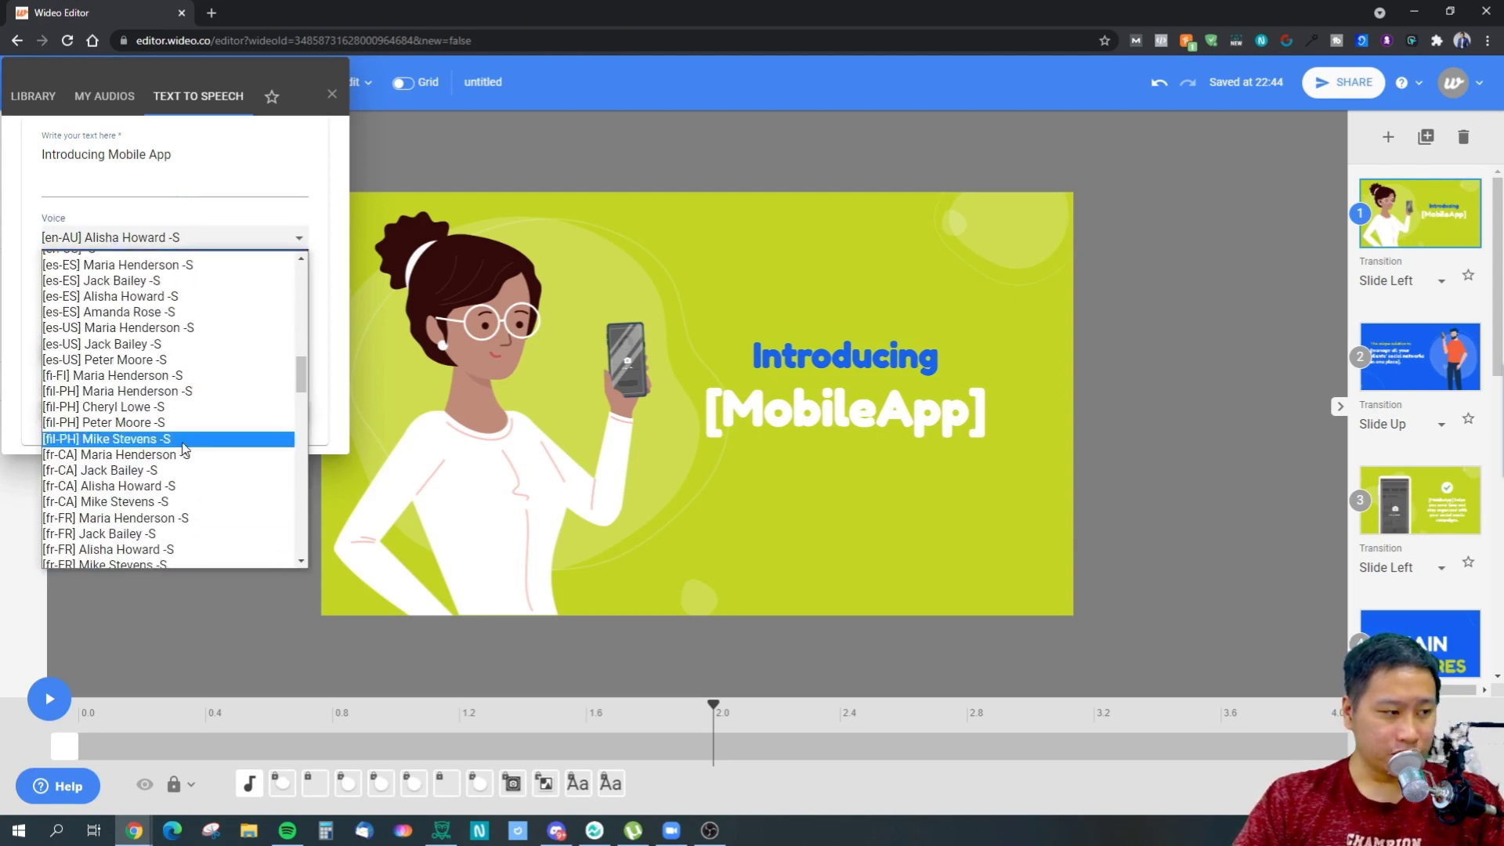
{"action": "scroll", "coordinate": [184, 447], "scroll_direction": "up", "scroll_amount": 15}
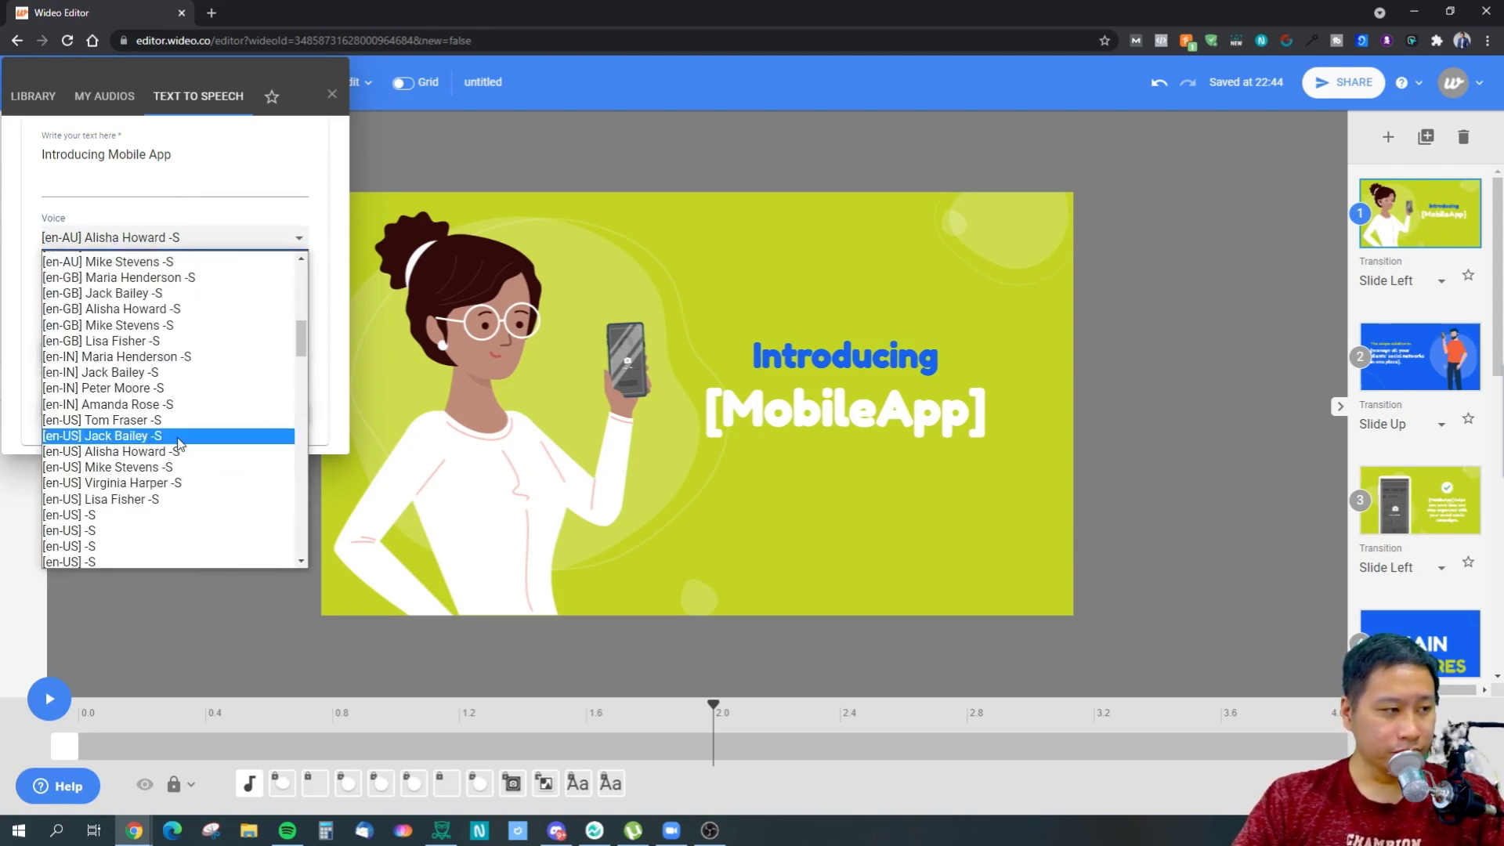
{"action": "scroll", "coordinate": [141, 446], "scroll_direction": "down", "scroll_amount": 3}
{"action": "scroll", "coordinate": [133, 451], "scroll_direction": "up", "scroll_amount": 3}
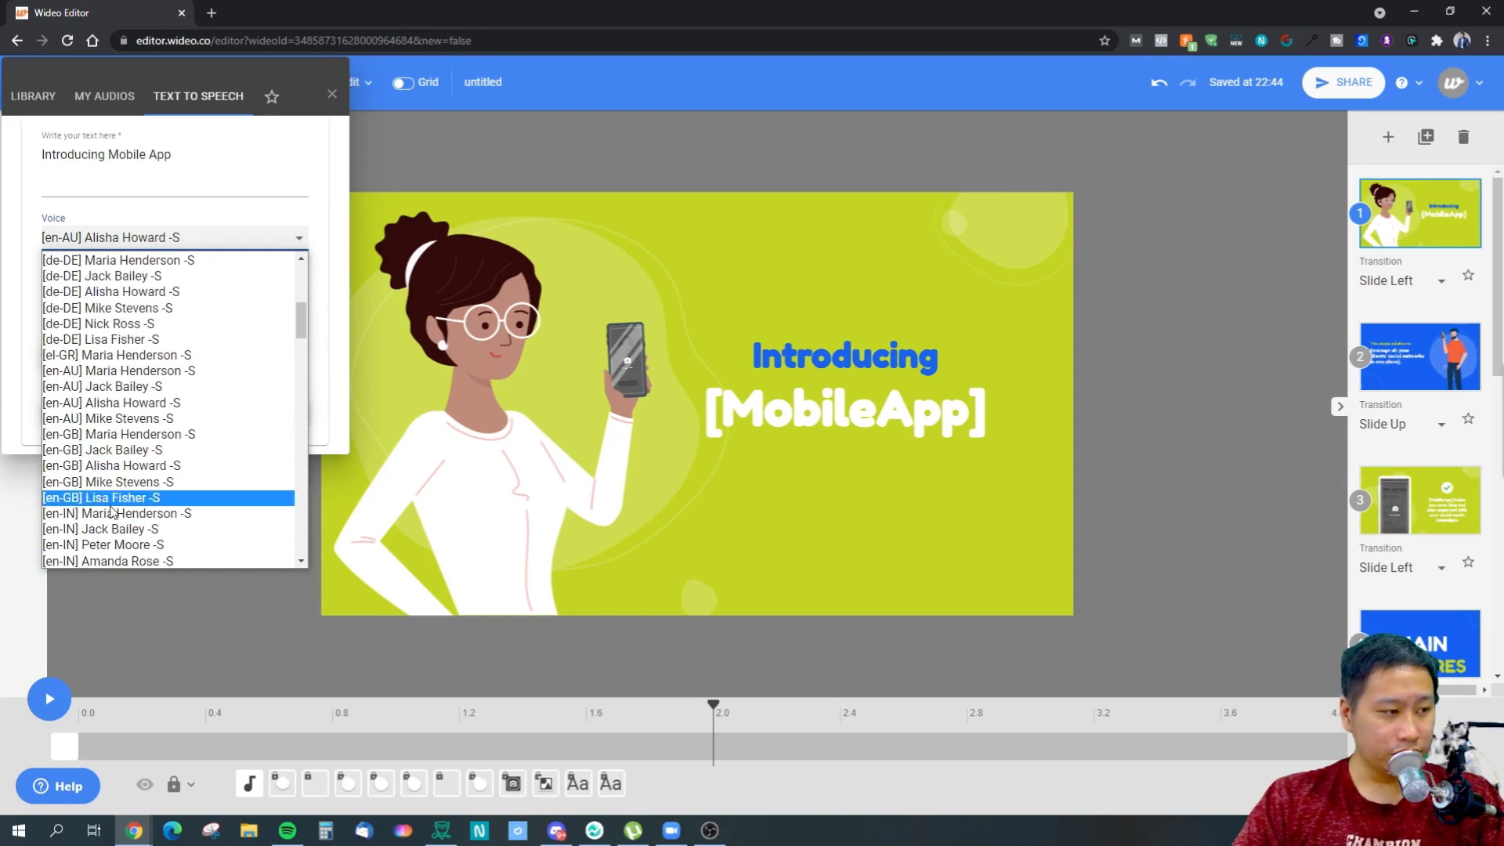
{"action": "left_click", "coordinate": [95, 538]}
{"action": "left_click", "coordinate": [95, 350]}
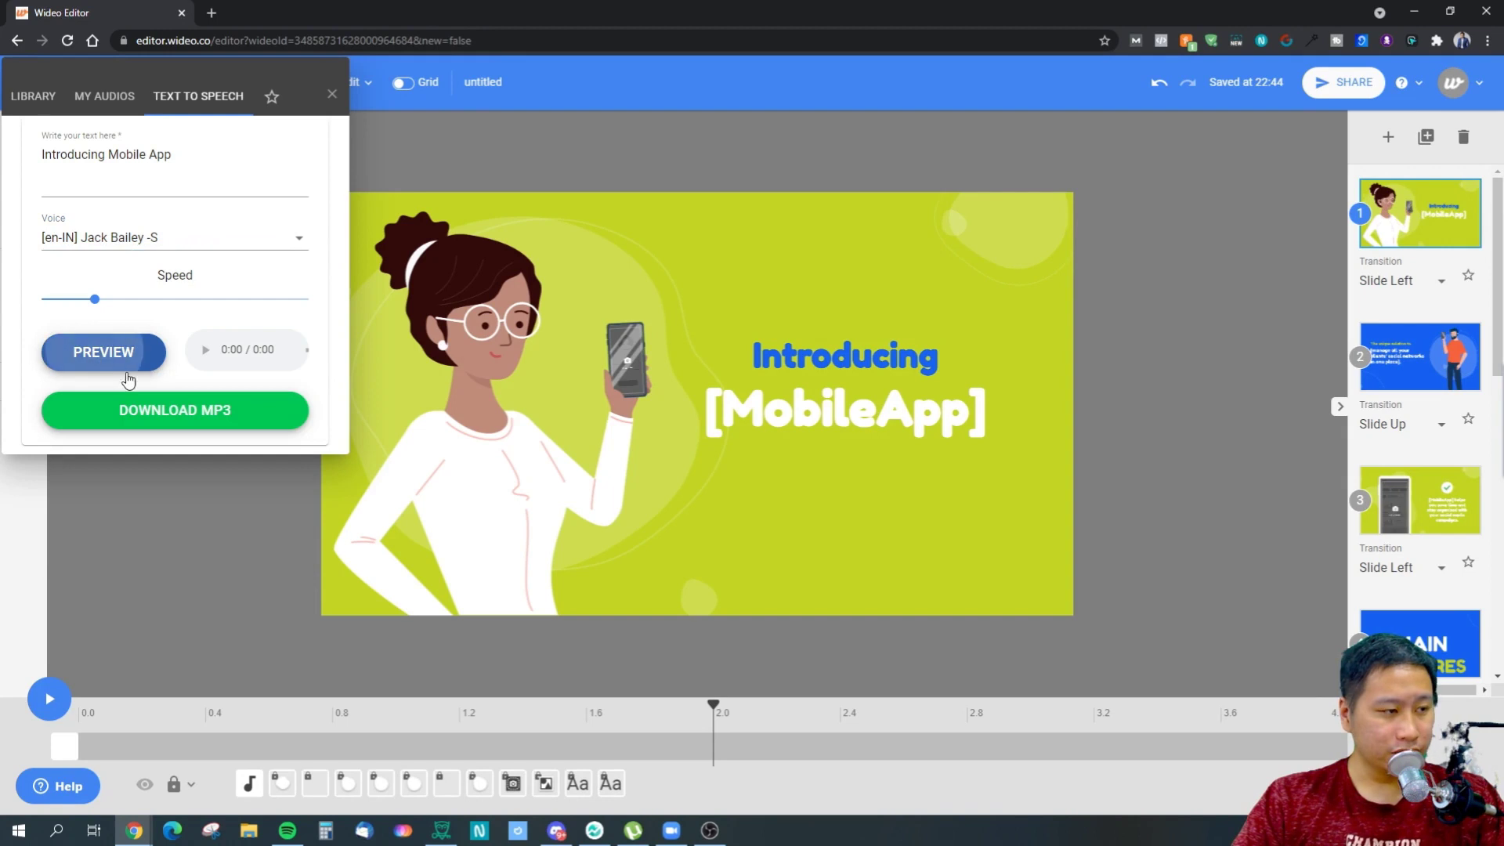
{"action": "left_click", "coordinate": [197, 360]}
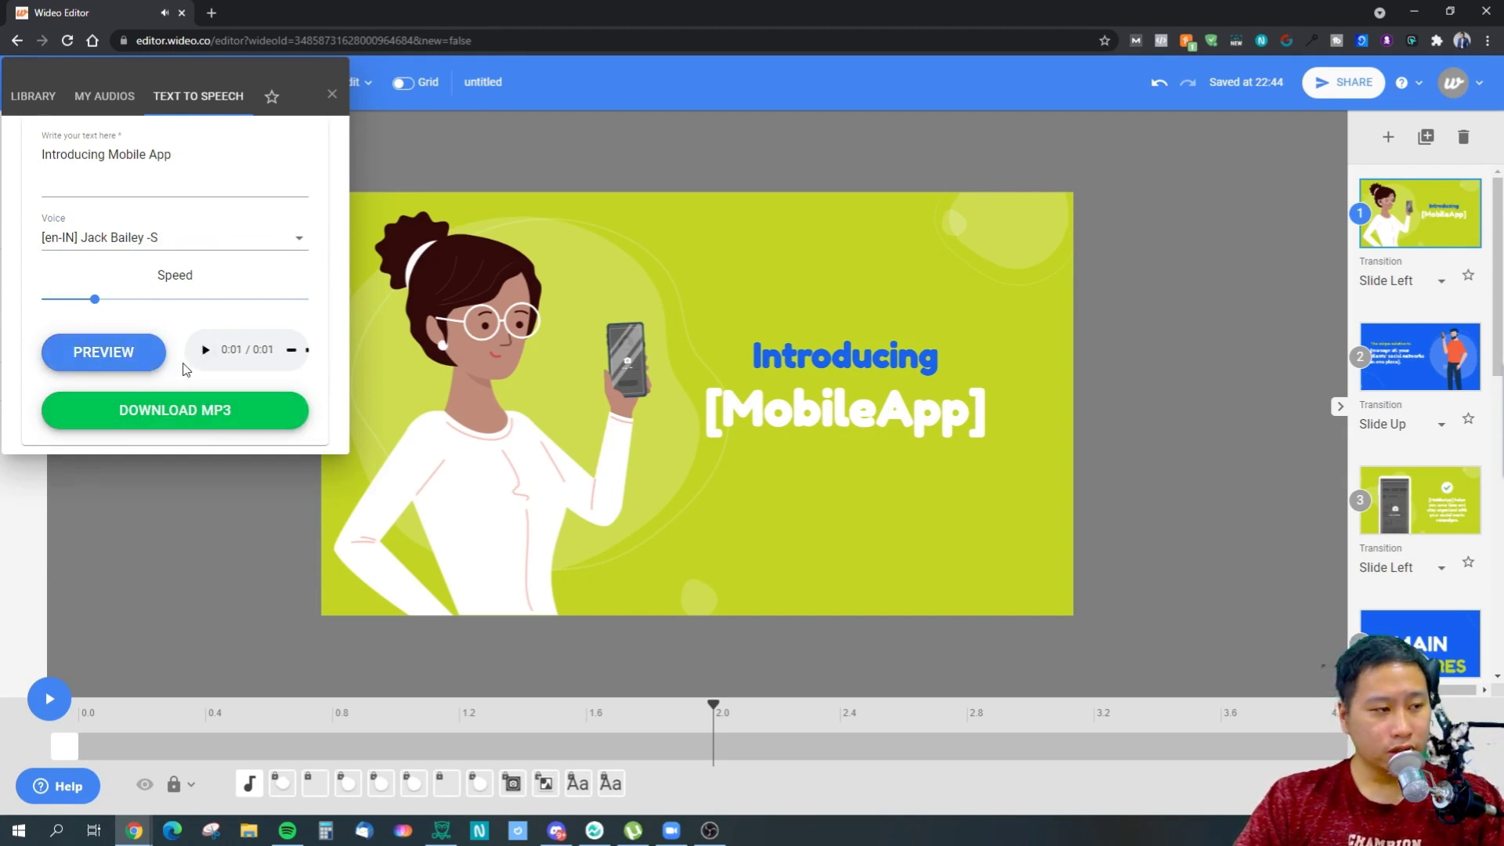
Switch to the [en-US] Tom Fraser -S voice and preview the narration
{"action": "left_click", "coordinate": [156, 238]}
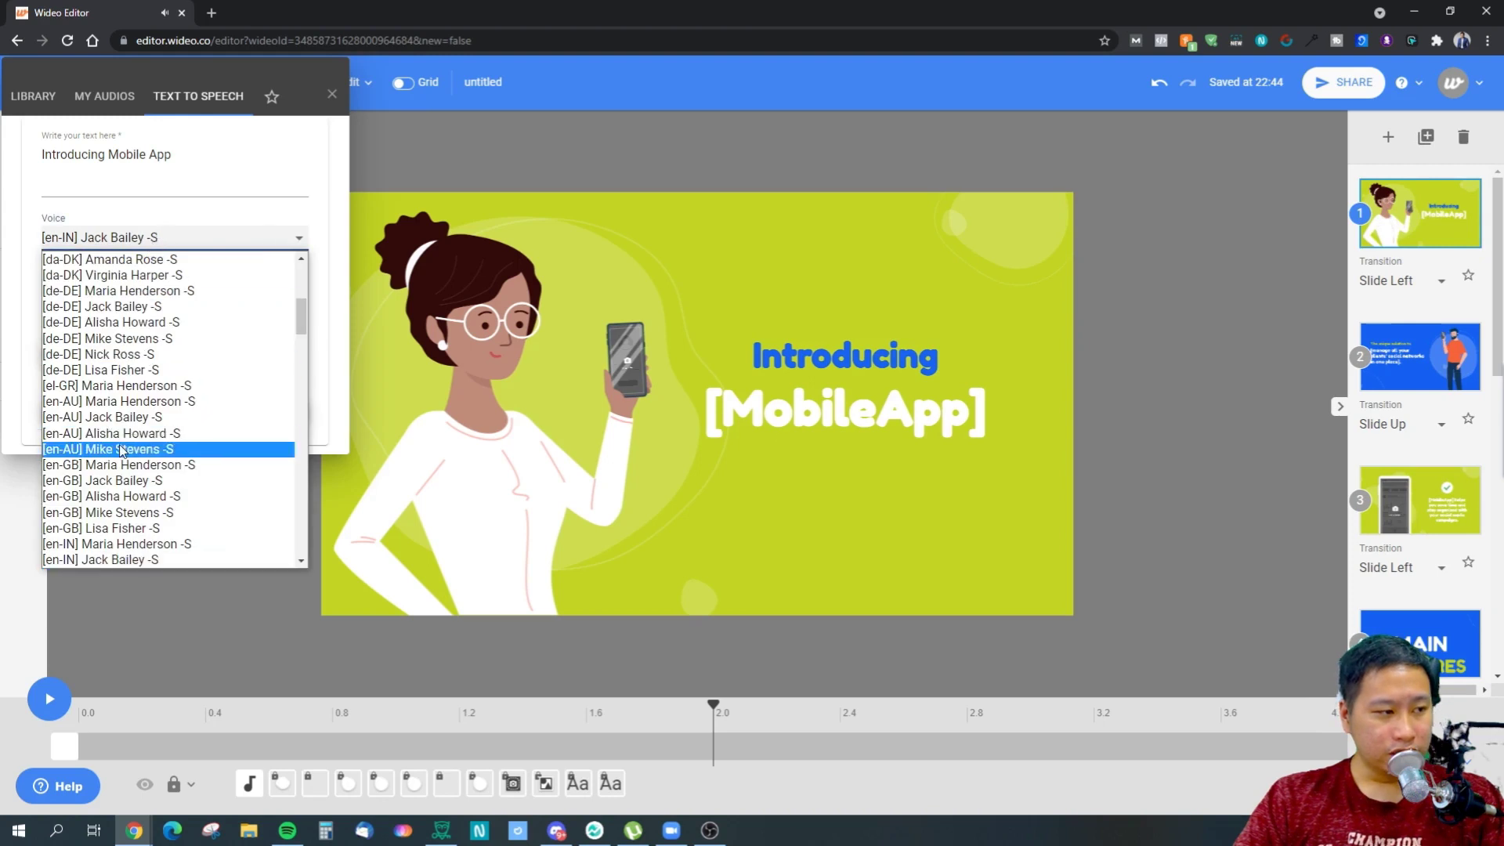
{"action": "scroll", "coordinate": [136, 486], "scroll_direction": "down", "scroll_amount": 4}
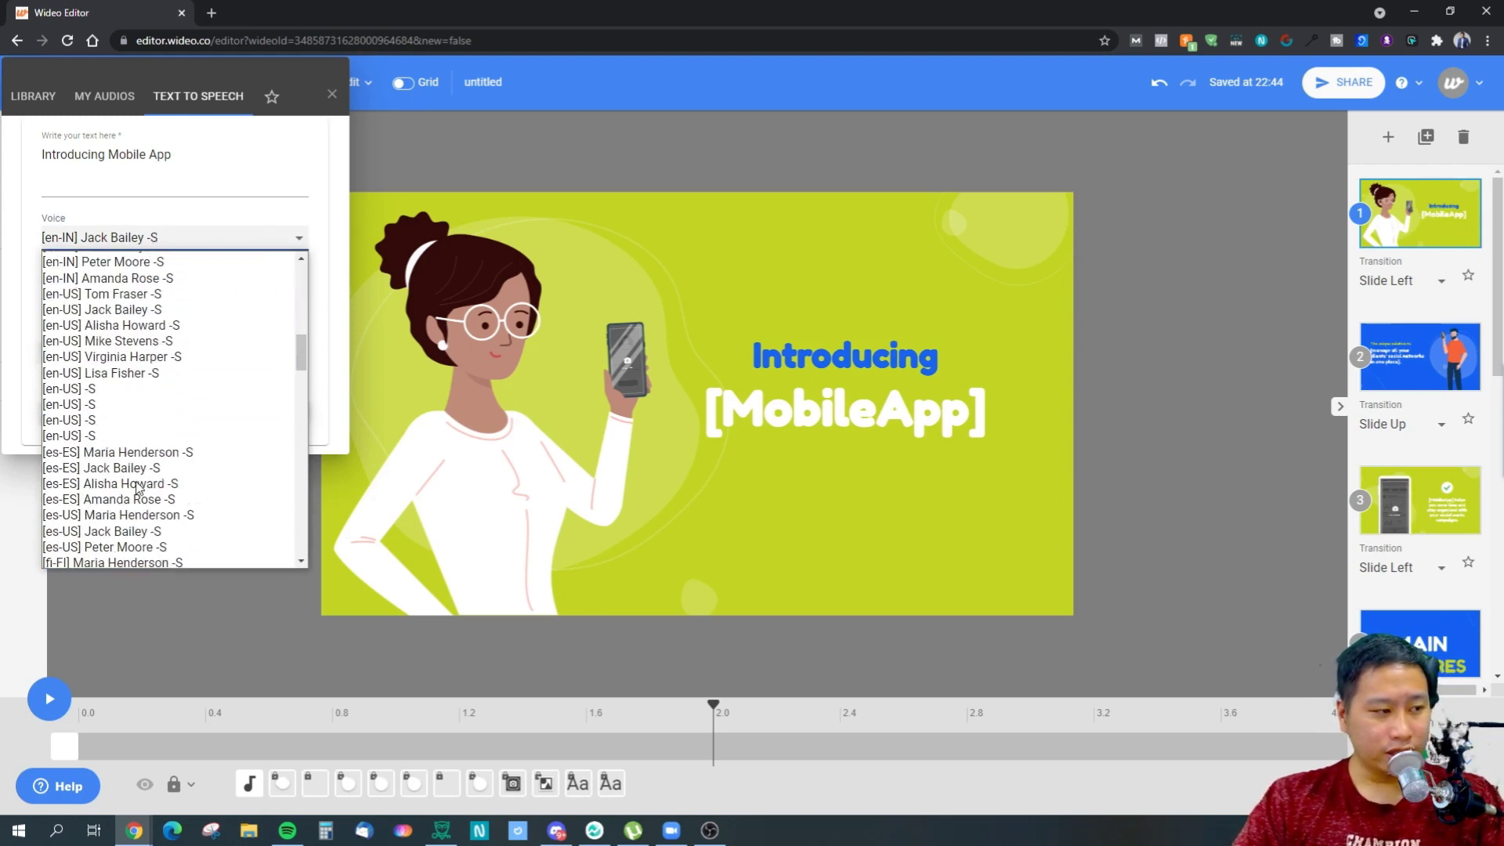
{"action": "scroll", "coordinate": [108, 446], "scroll_direction": "up", "scroll_amount": 2}
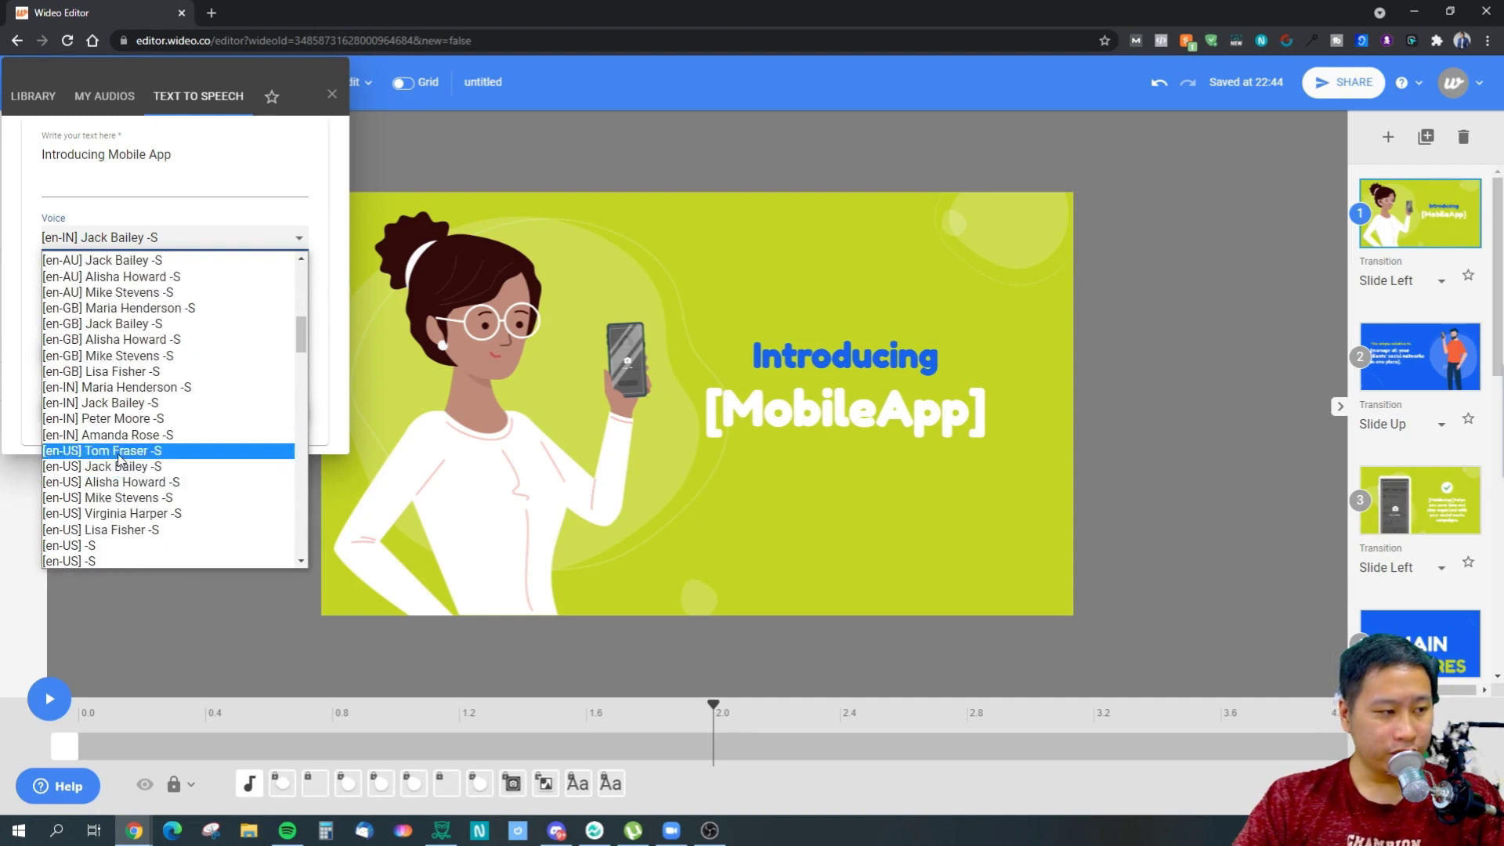
{"action": "left_click", "coordinate": [117, 452]}
{"action": "left_click", "coordinate": [108, 353]}
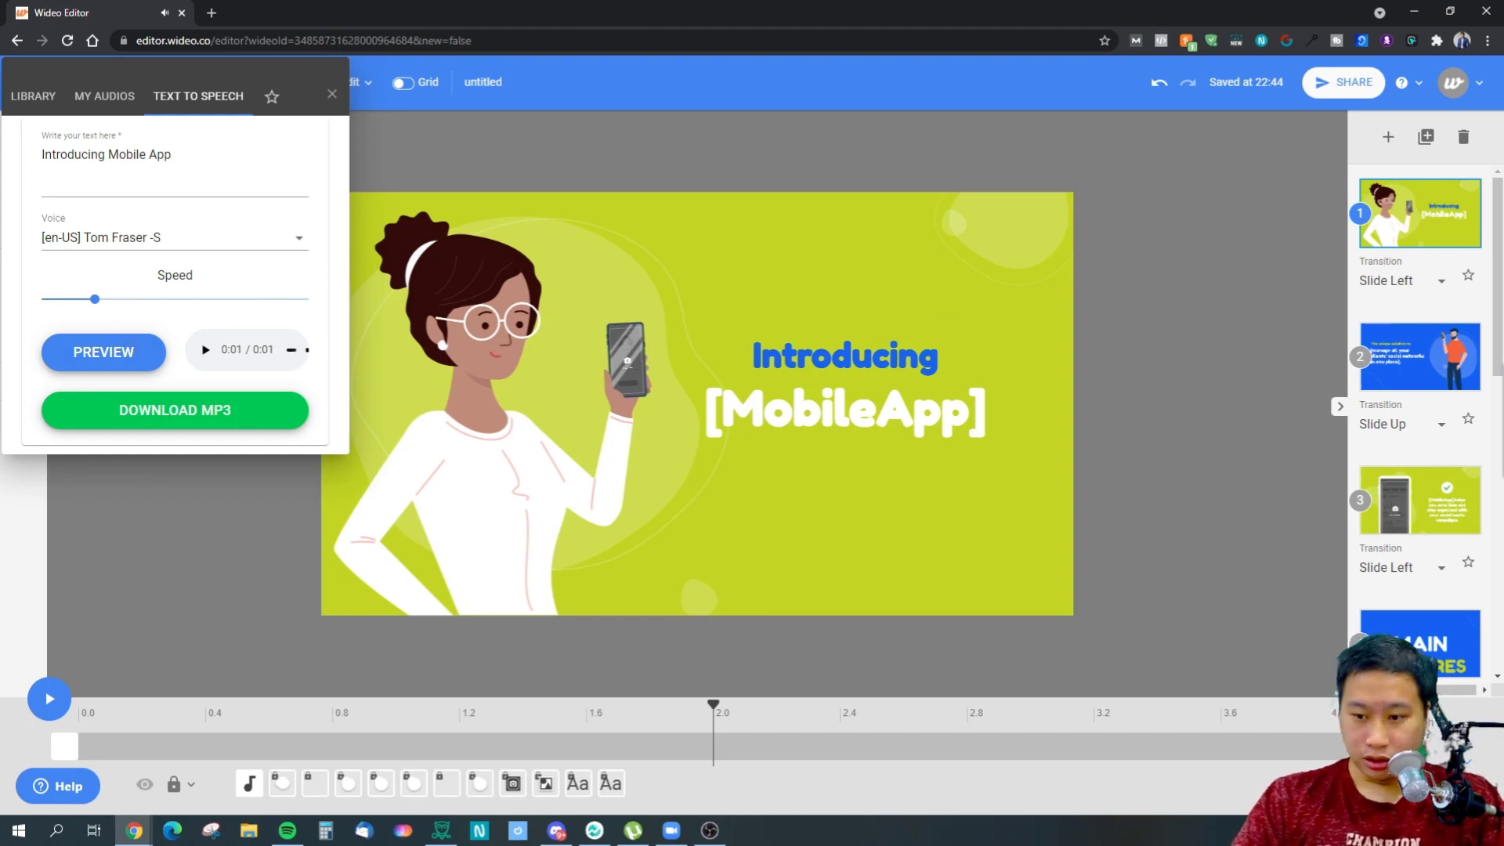
Replay the narration preview and choose the [en-IN] Indian English voice
{"action": "key", "text": "alt+Tab"}
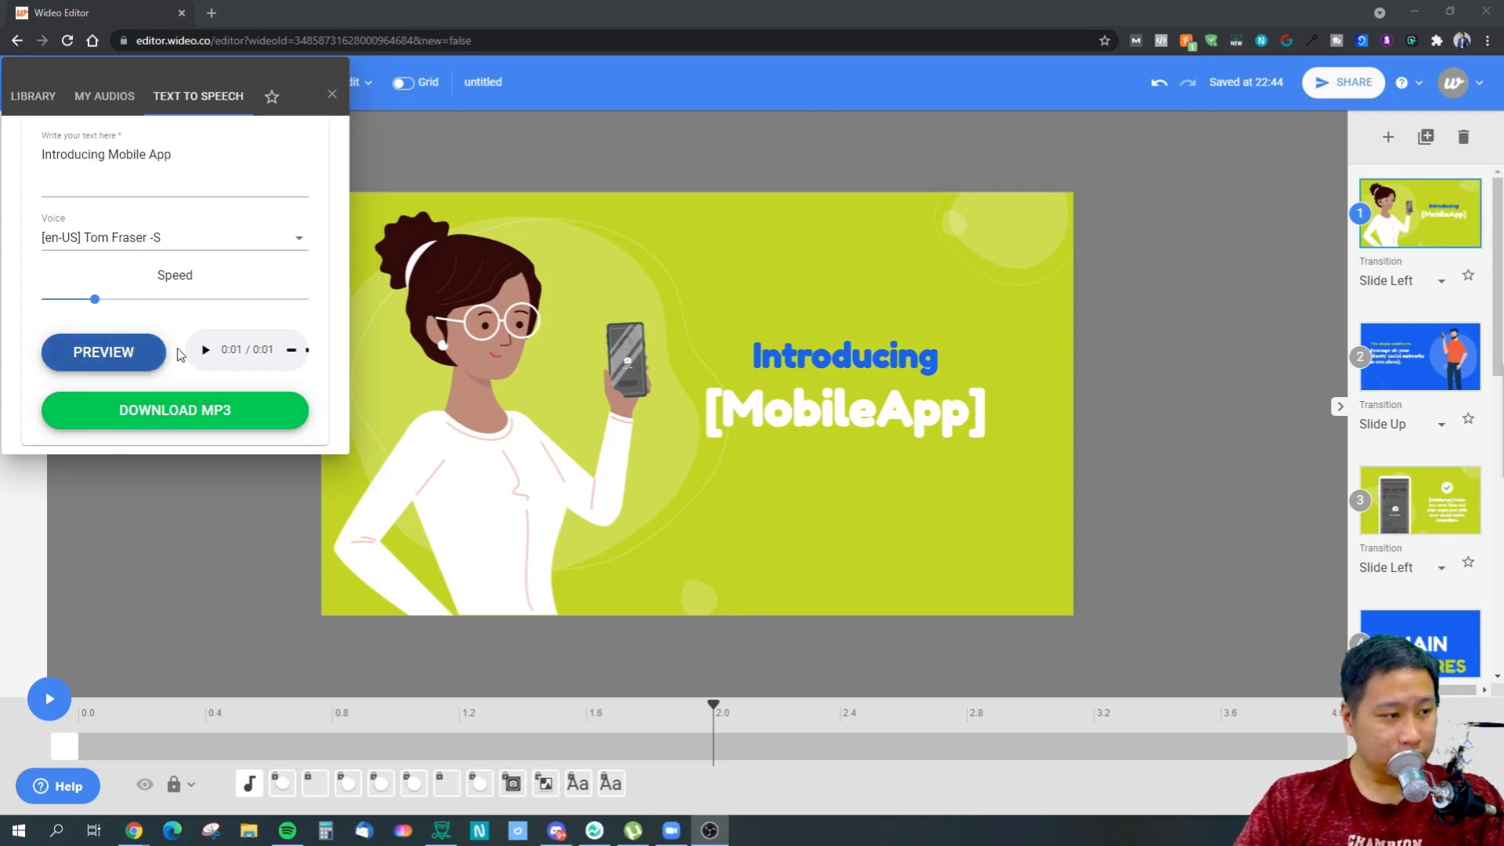
{"action": "left_click", "coordinate": [203, 350]}
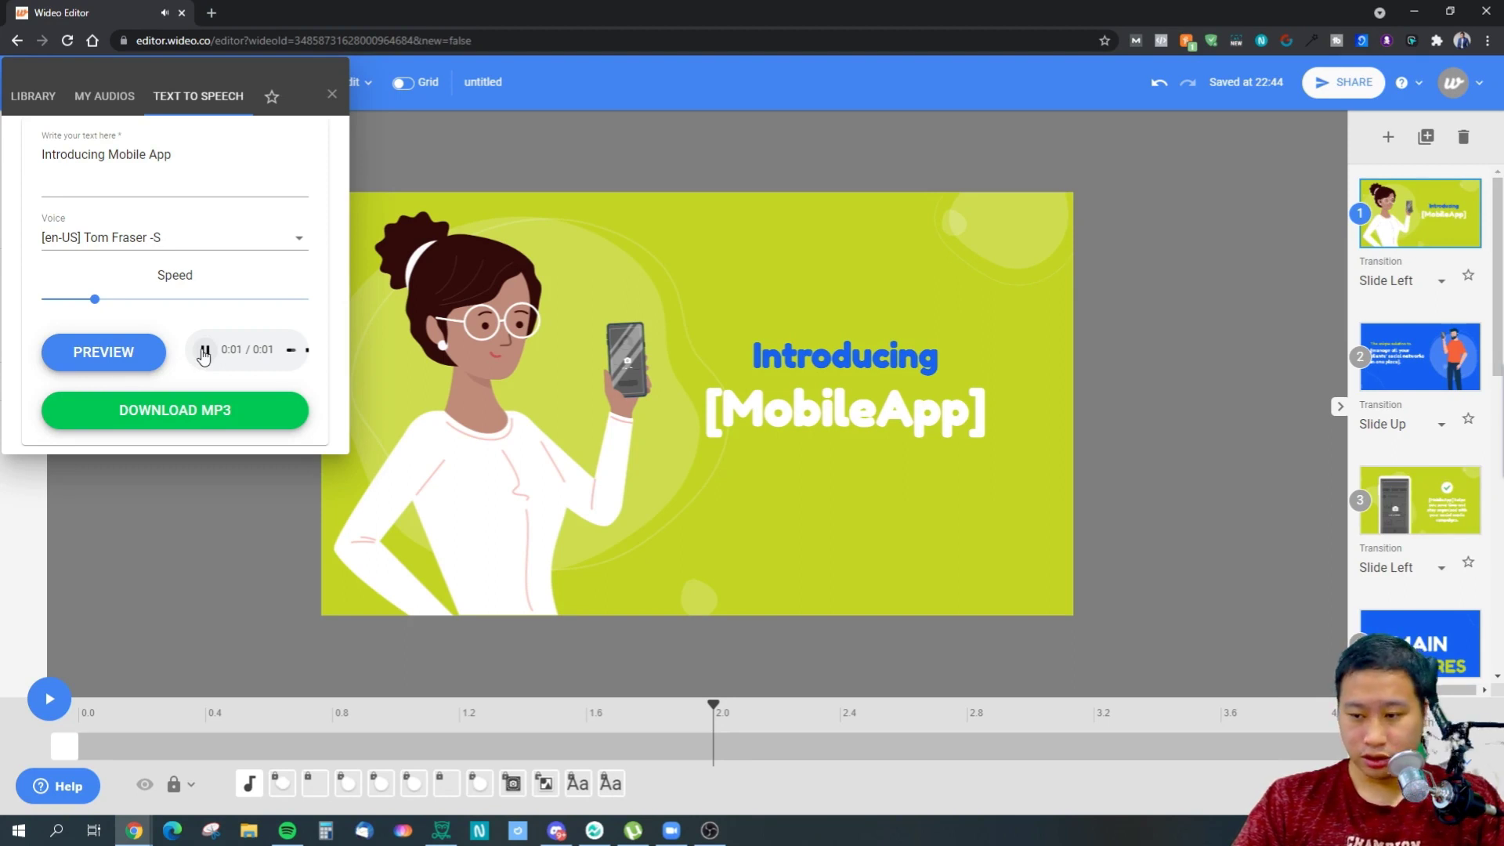
{"action": "left_click", "coordinate": [102, 238]}
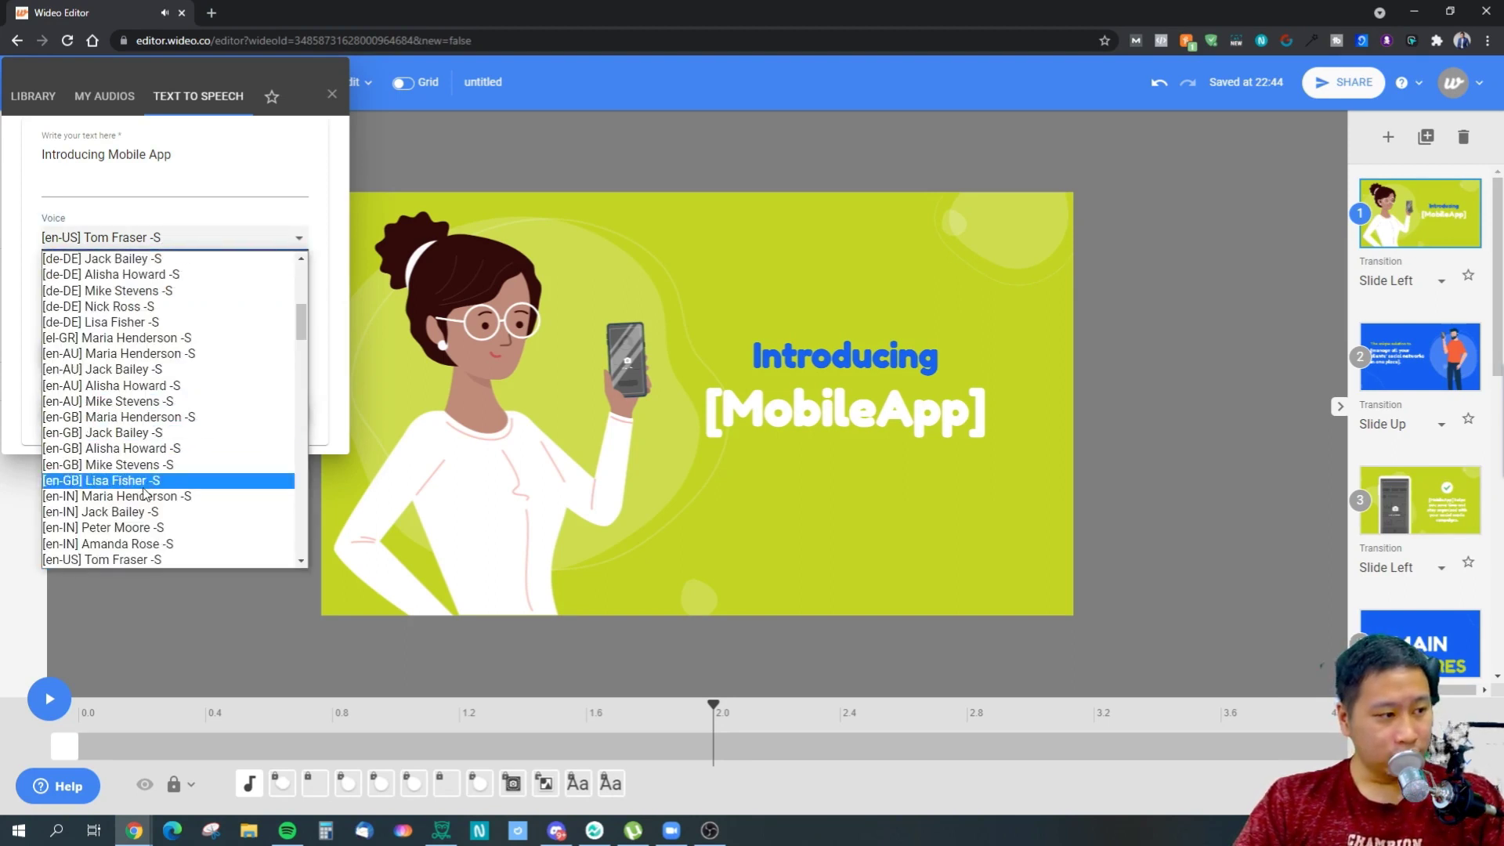
{"action": "key", "text": "alt+Tab"}
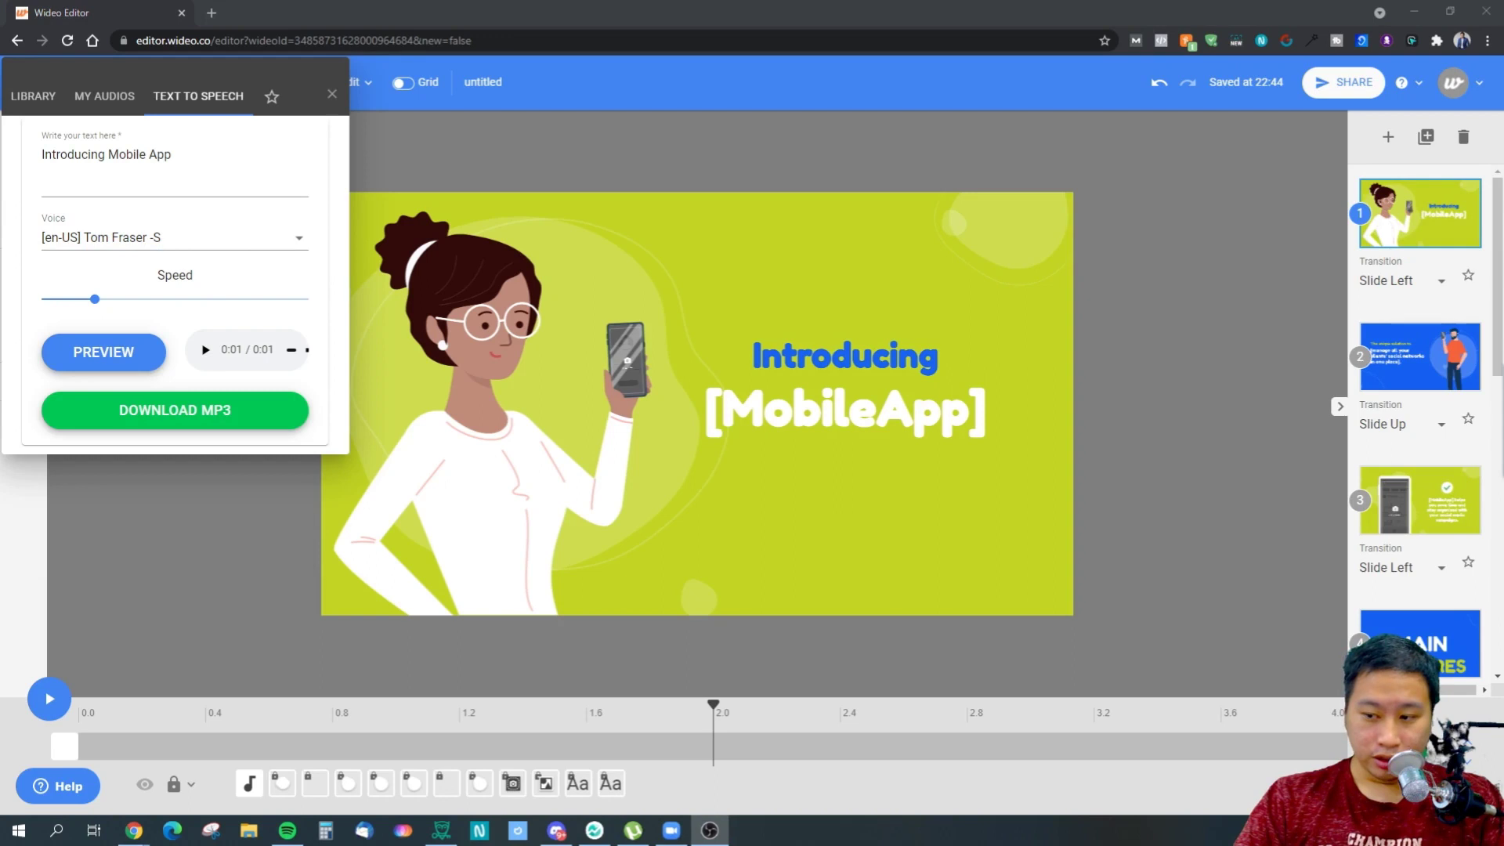
{"action": "left_click", "coordinate": [202, 238]}
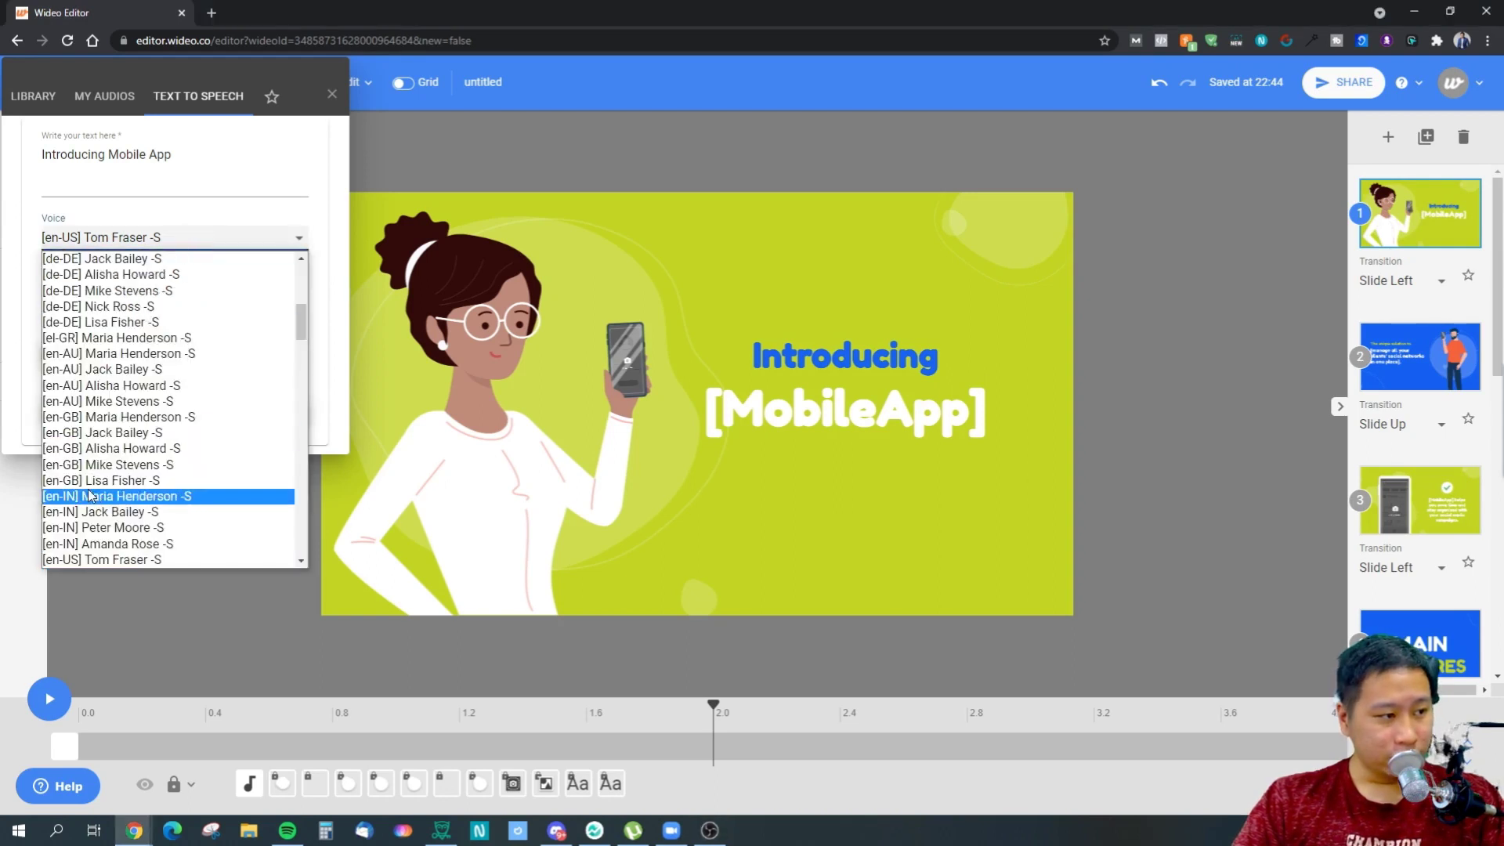
{"action": "left_click", "coordinate": [103, 517]}
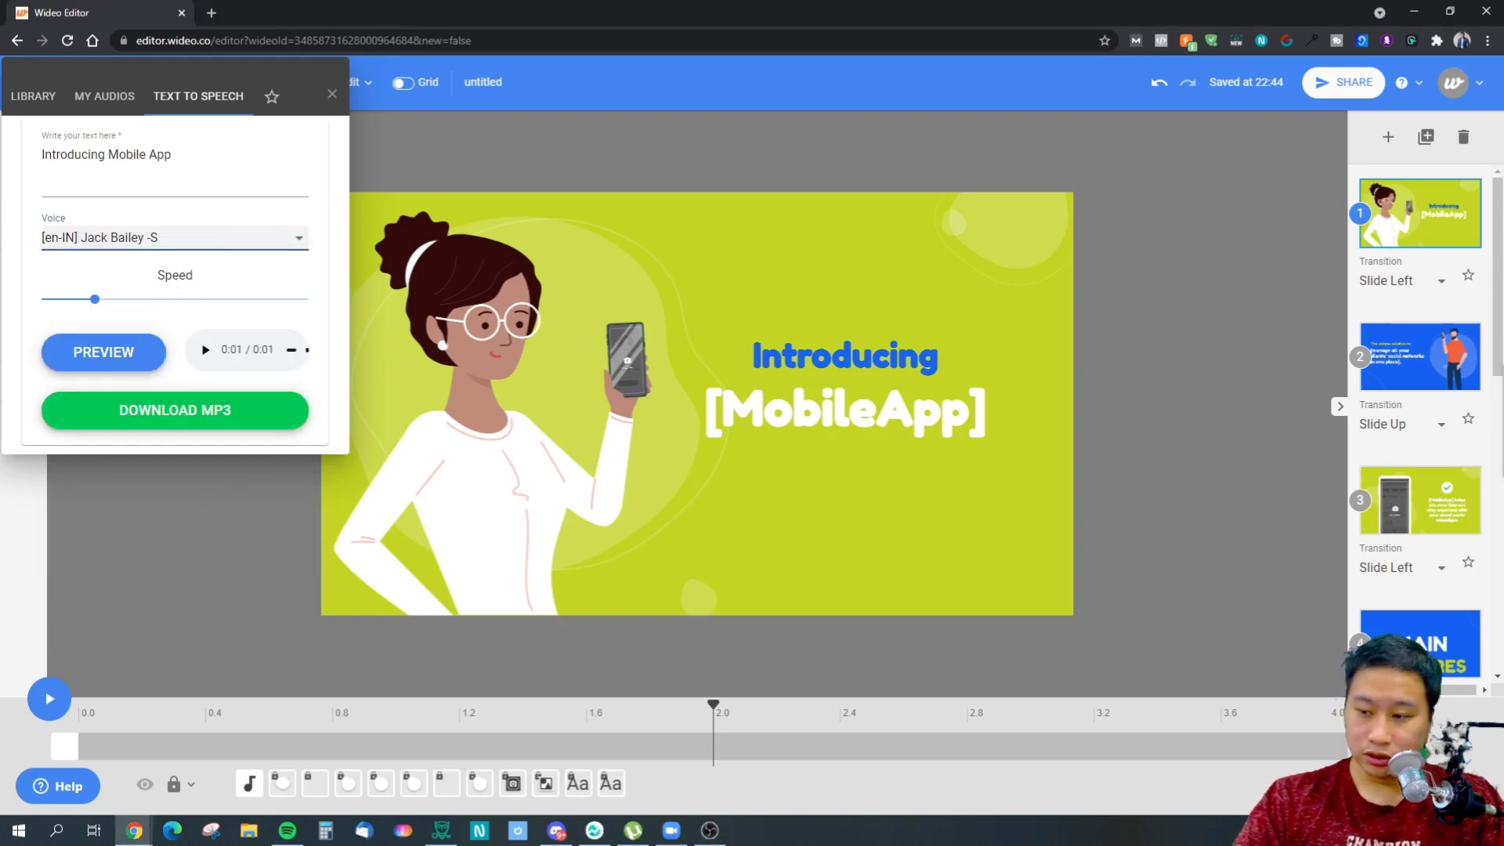
Generate and play the narration preview in the [en-IN] voice
{"action": "key", "text": "alt+Tab"}
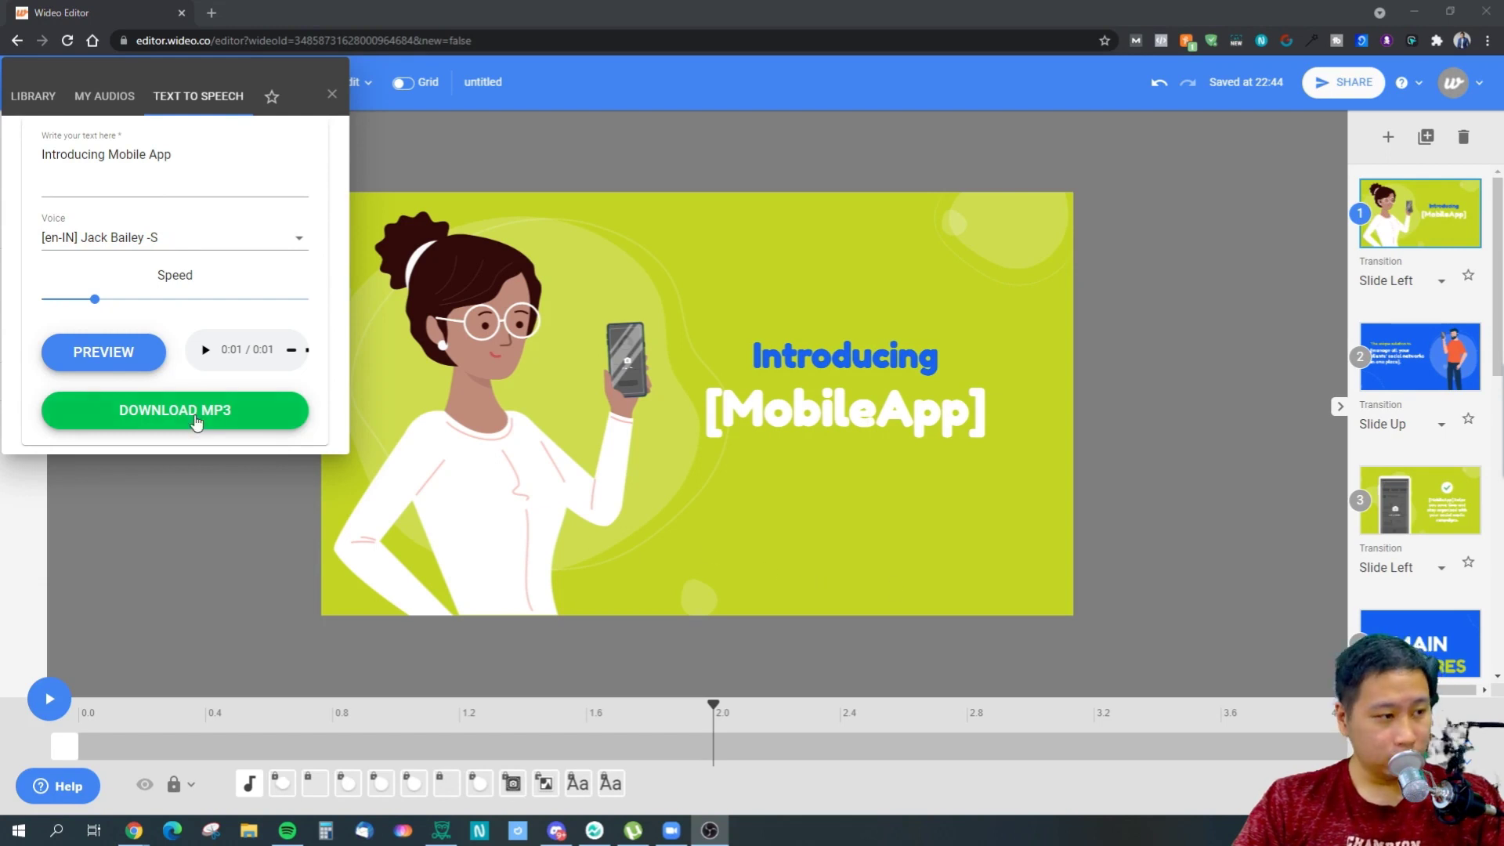
{"action": "key", "text": "alt+Tab"}
{"action": "left_click", "coordinate": [159, 367]}
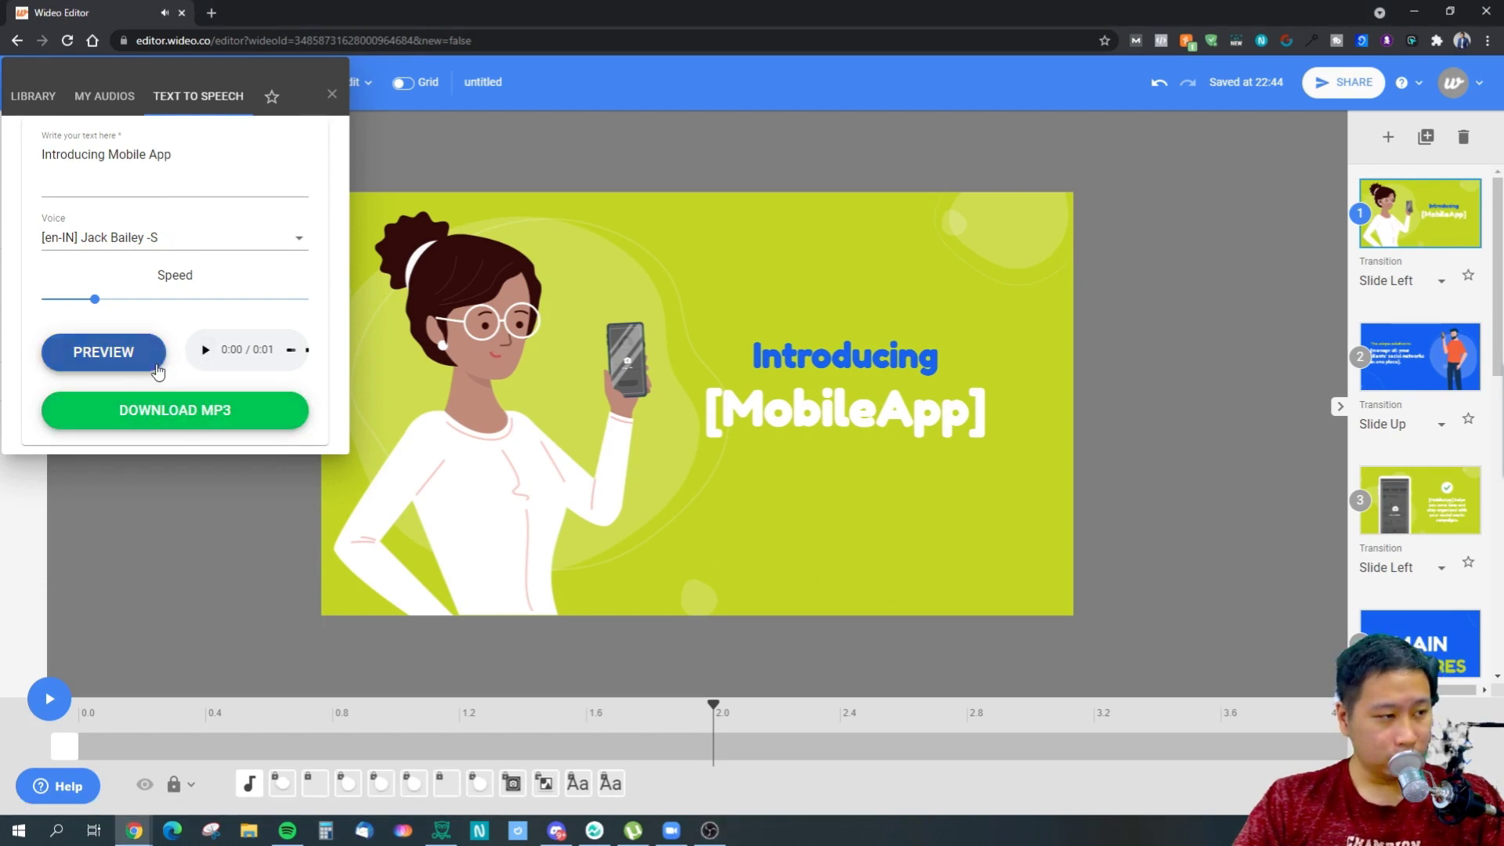
{"action": "left_click", "coordinate": [161, 366]}
{"action": "left_click", "coordinate": [203, 356]}
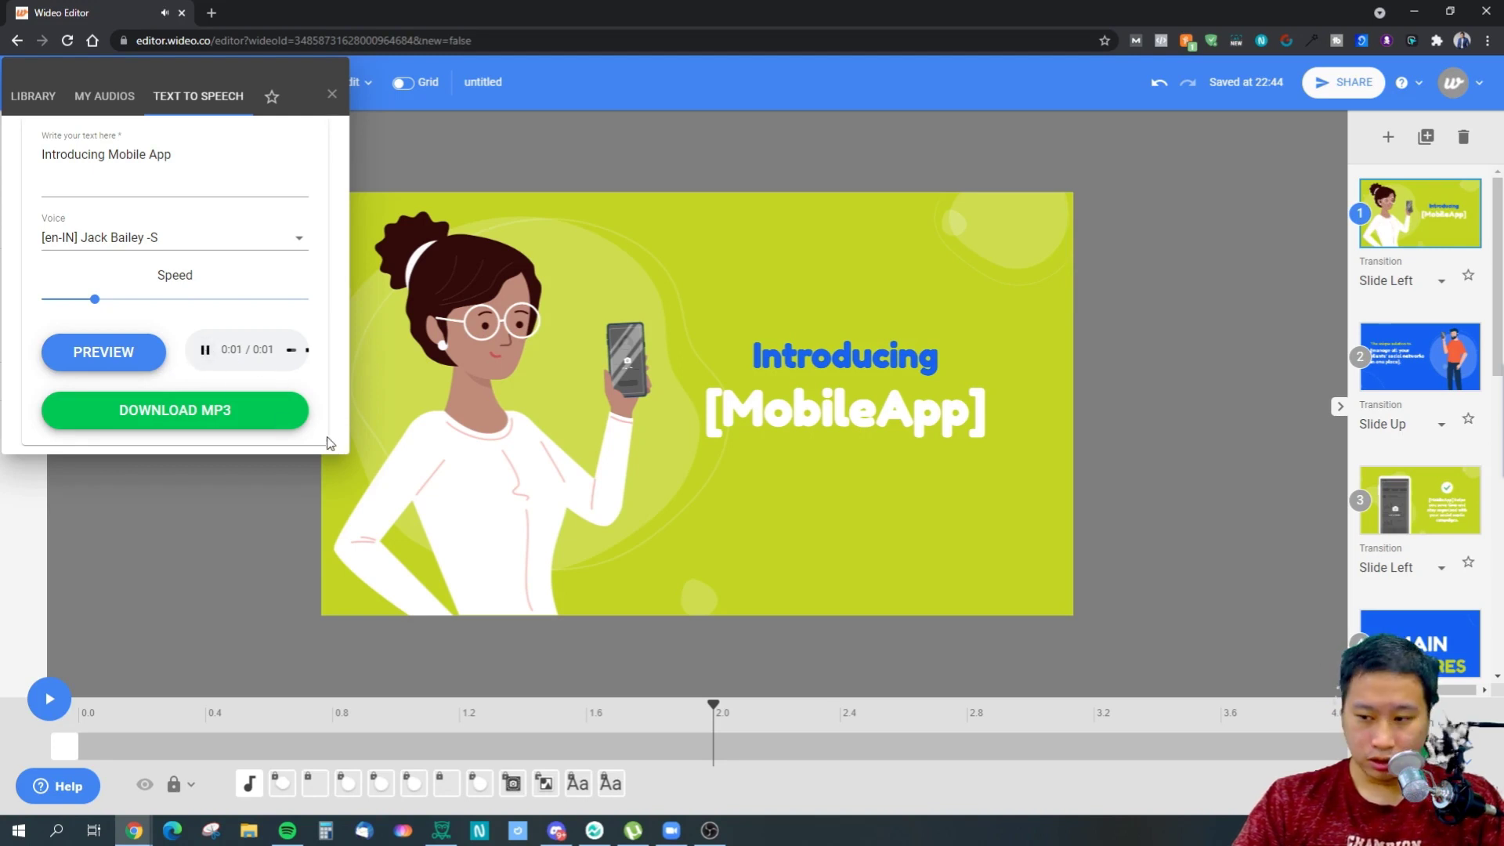
{"action": "key", "text": "alt+Tab"}
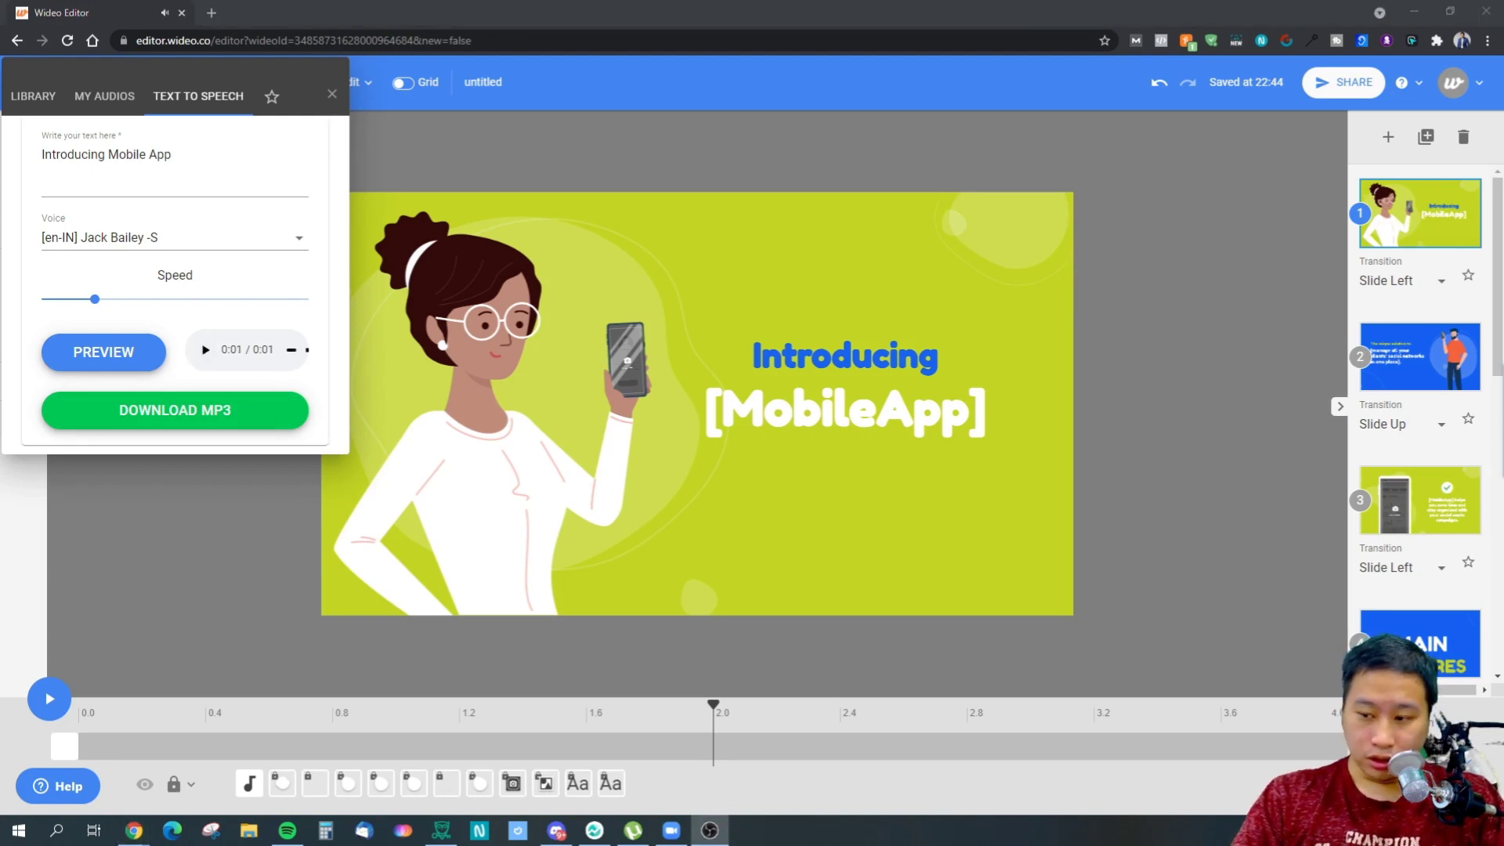
Browse the voice list keeping the [en-IN] voice, then show the My Audios upload panel
{"action": "left_click", "coordinate": [172, 238]}
{"action": "left_click", "coordinate": [176, 164]}
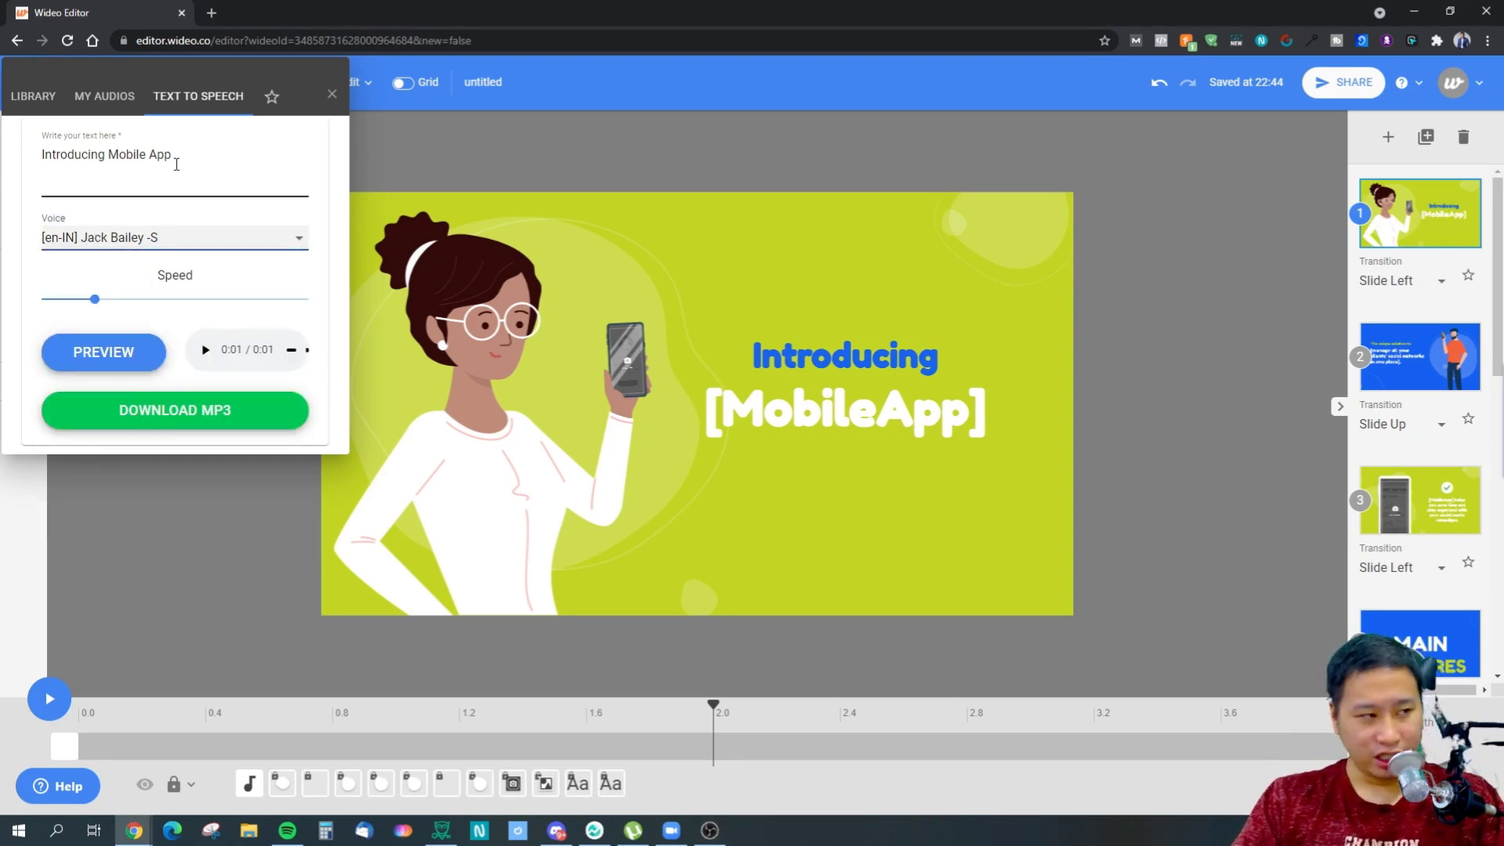
{"action": "left_click", "coordinate": [104, 237]}
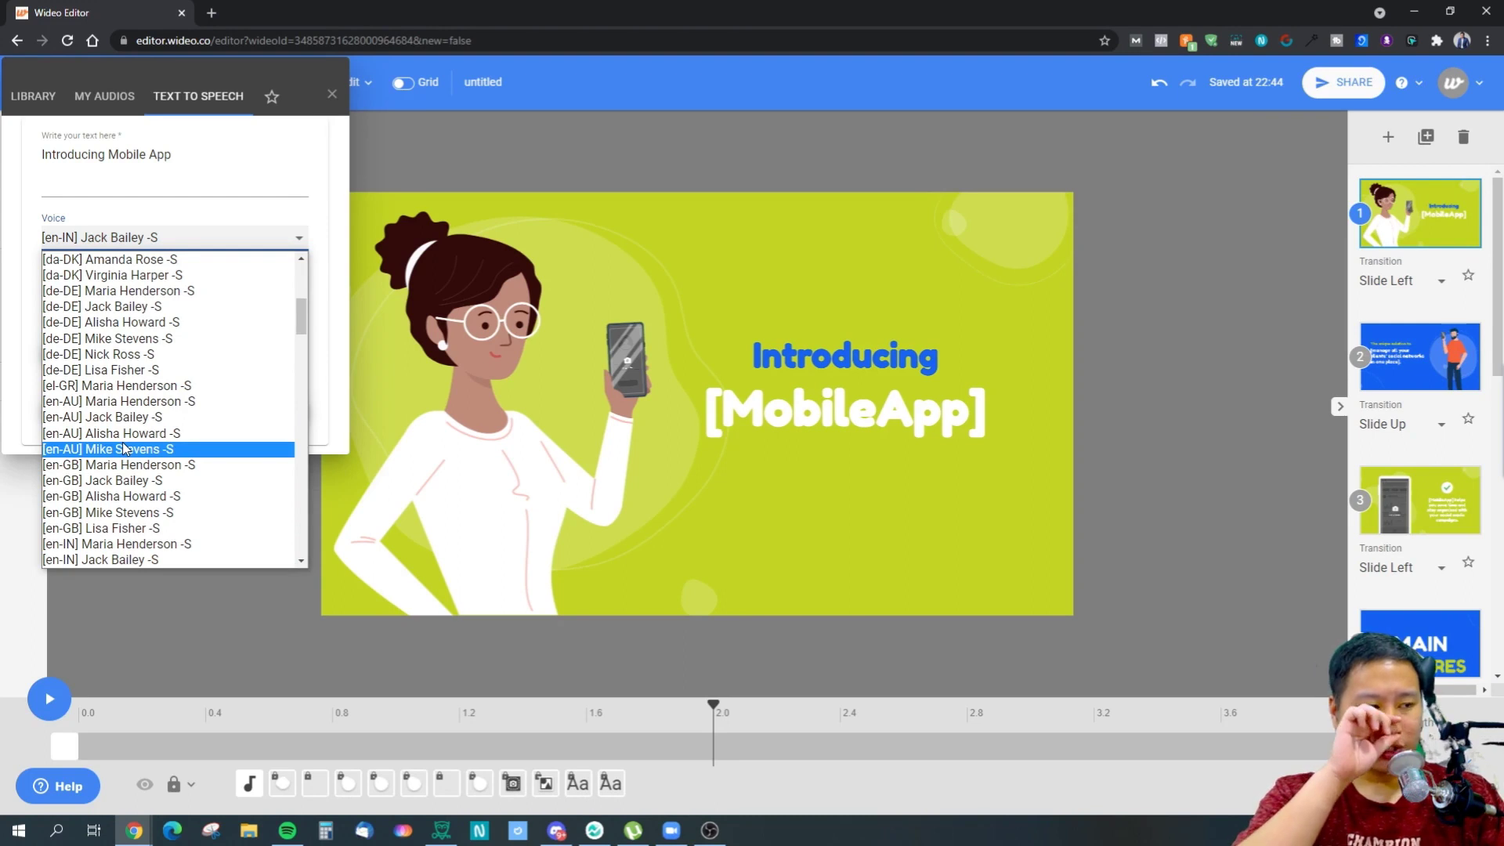
{"action": "scroll", "coordinate": [125, 450], "scroll_direction": "down", "scroll_amount": 15}
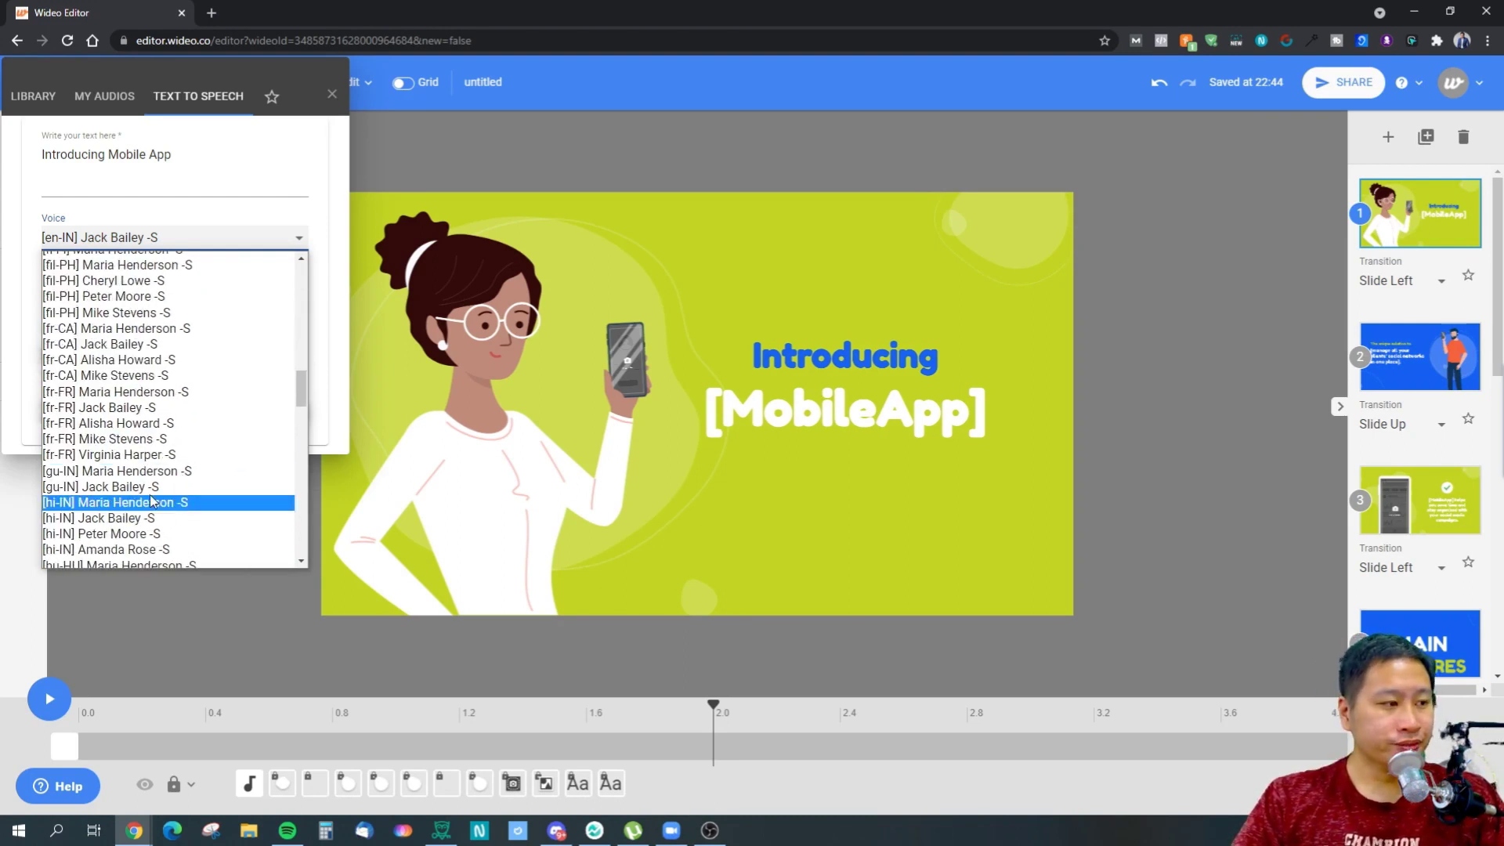
{"action": "scroll", "coordinate": [127, 470], "scroll_direction": "up", "scroll_amount": 15}
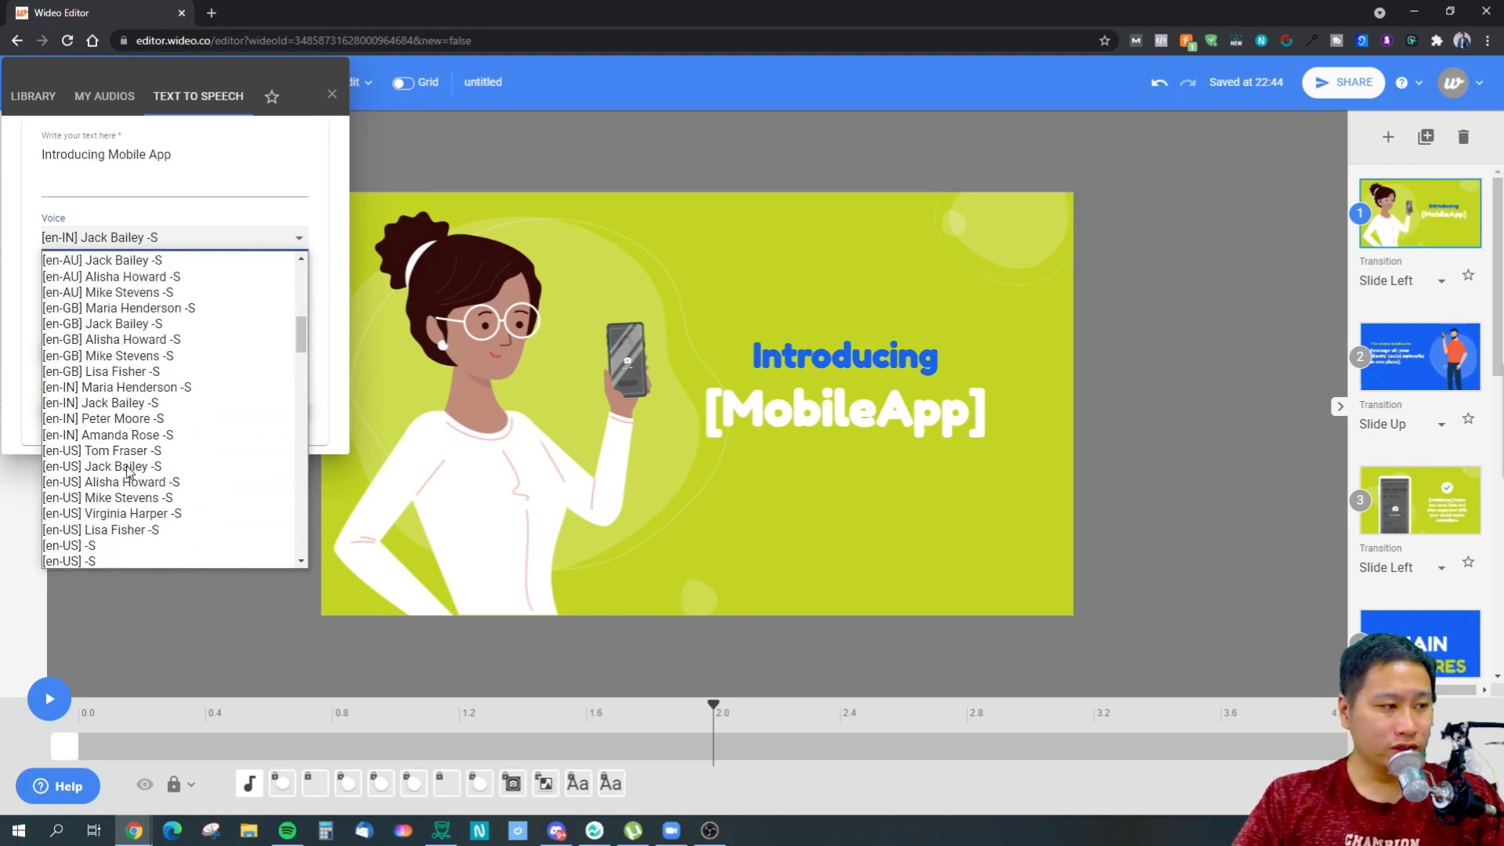
{"action": "scroll", "coordinate": [128, 470], "scroll_direction": "up", "scroll_amount": 10}
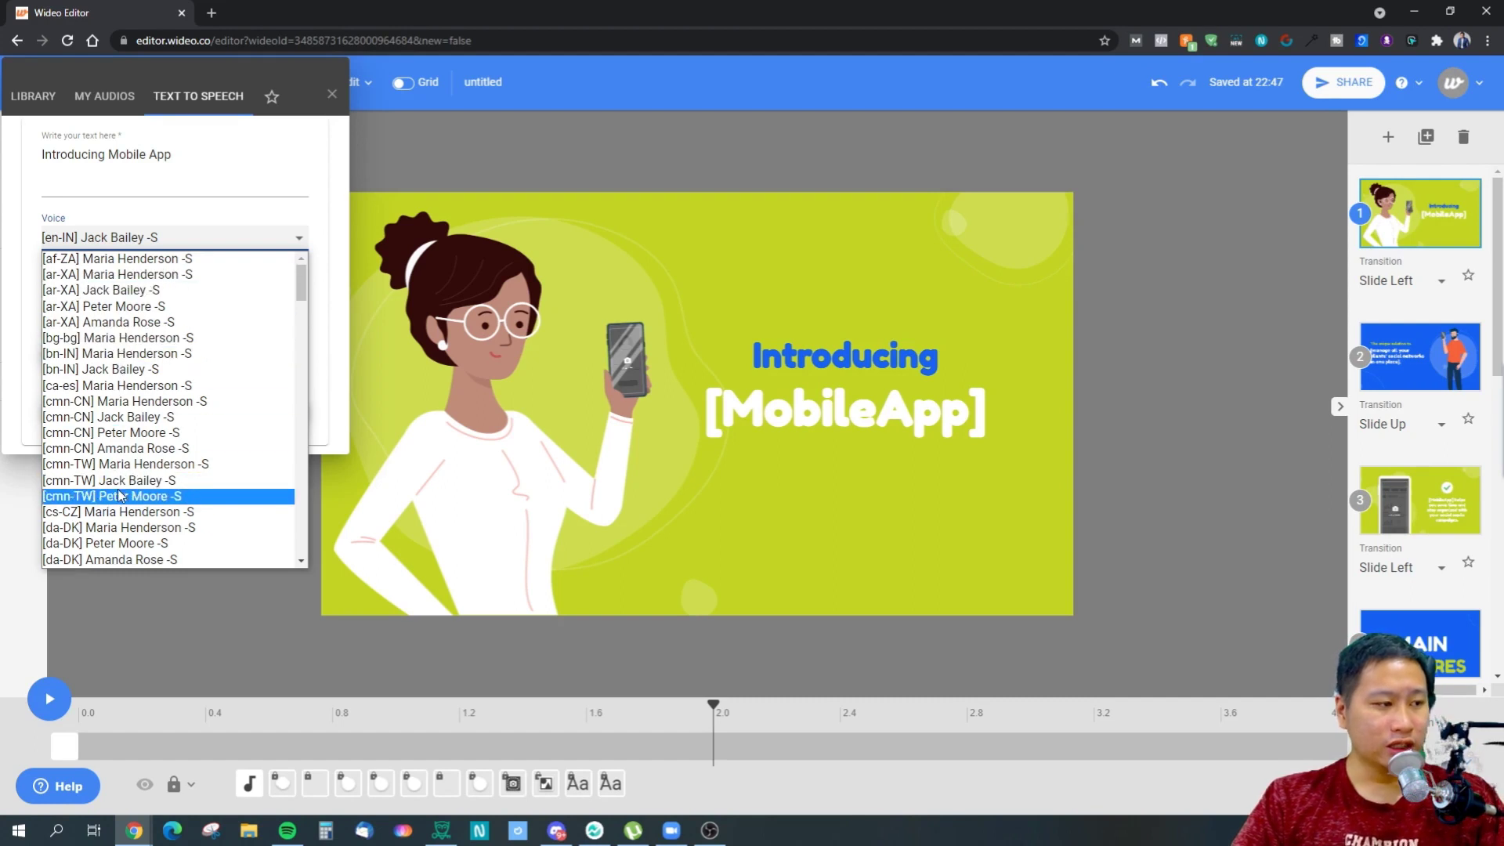
{"action": "scroll", "coordinate": [177, 535], "scroll_direction": "down", "scroll_amount": 5}
{"action": "scroll", "coordinate": [176, 530], "scroll_direction": "down", "scroll_amount": 15}
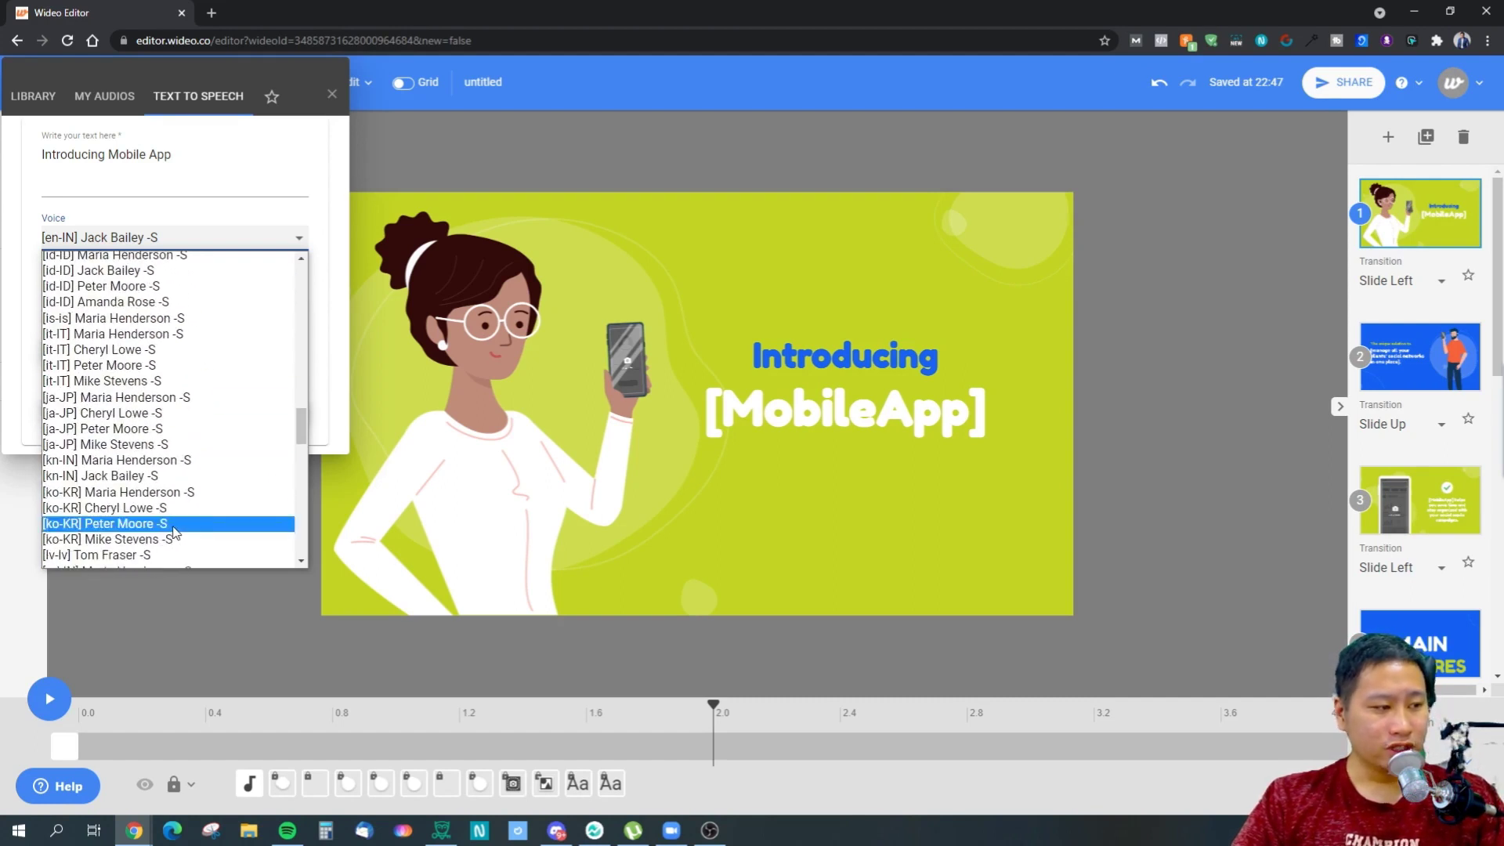
{"action": "scroll", "coordinate": [172, 524], "scroll_direction": "down", "scroll_amount": 1}
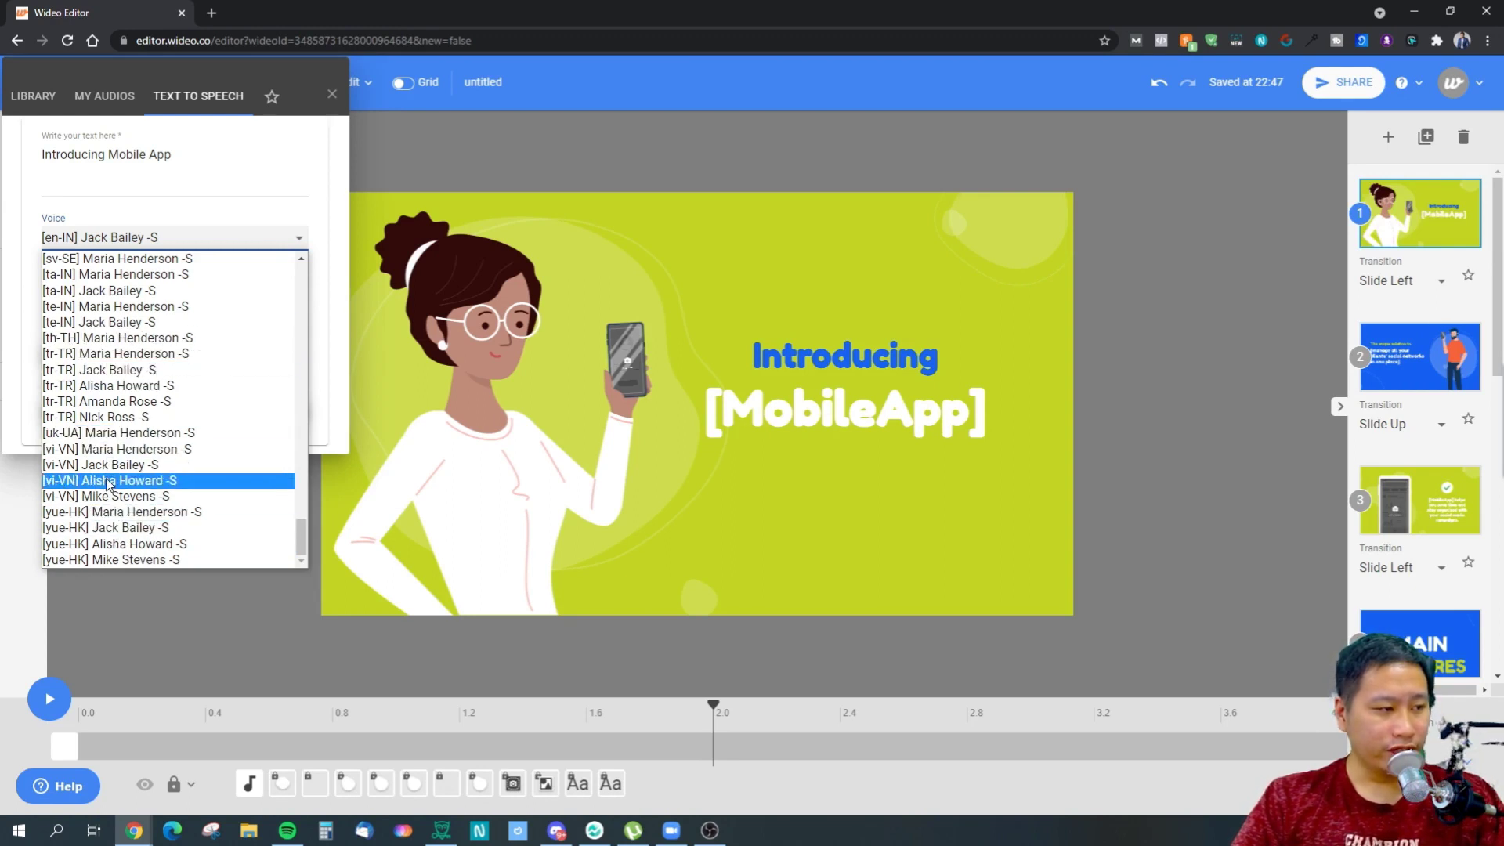
{"action": "scroll", "coordinate": [110, 480], "scroll_direction": "up", "scroll_amount": 3}
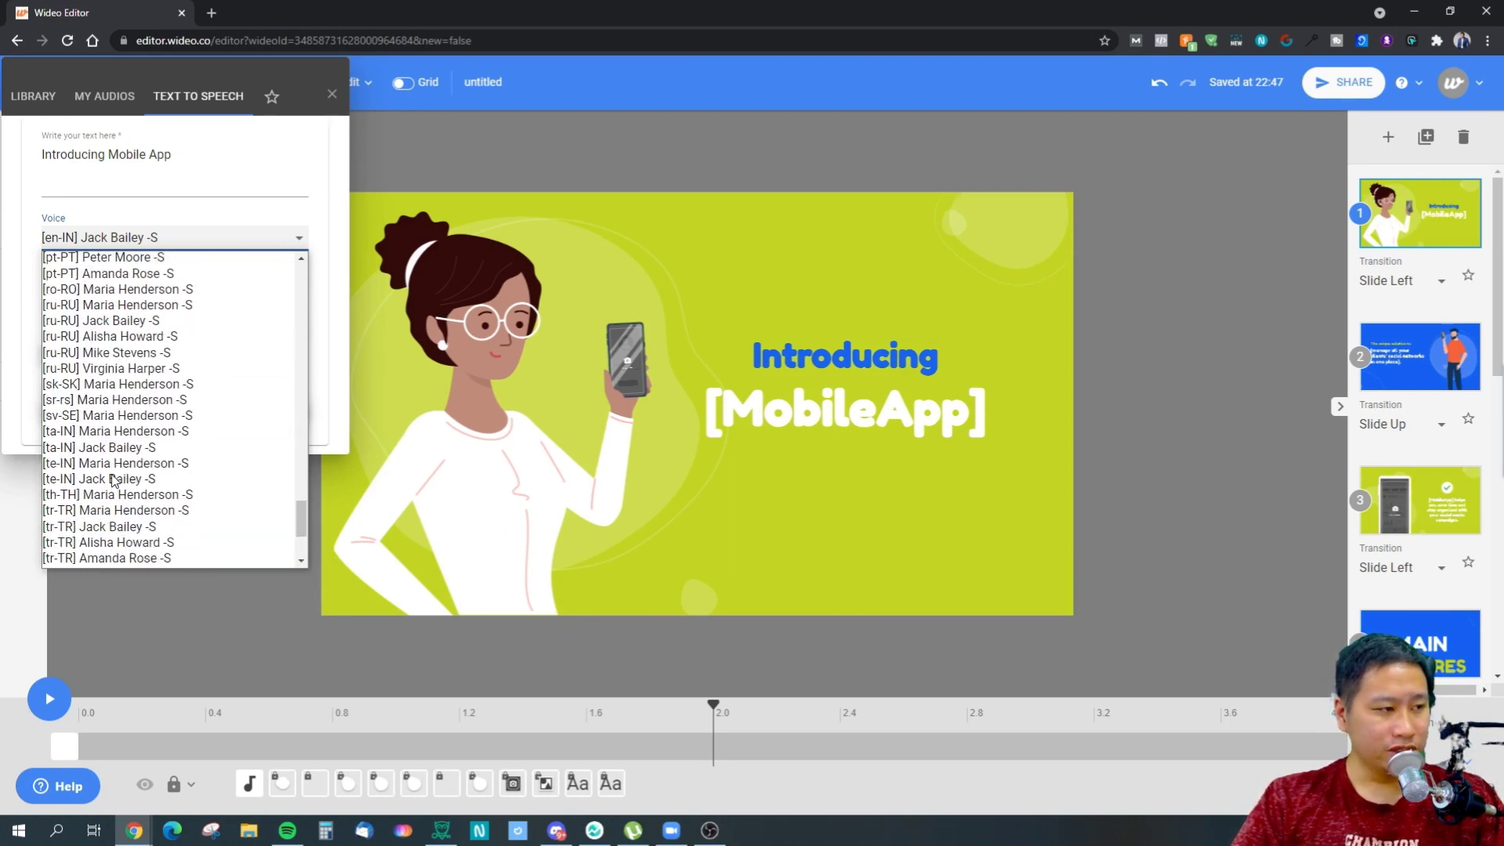
{"action": "left_click", "coordinate": [17, 259]}
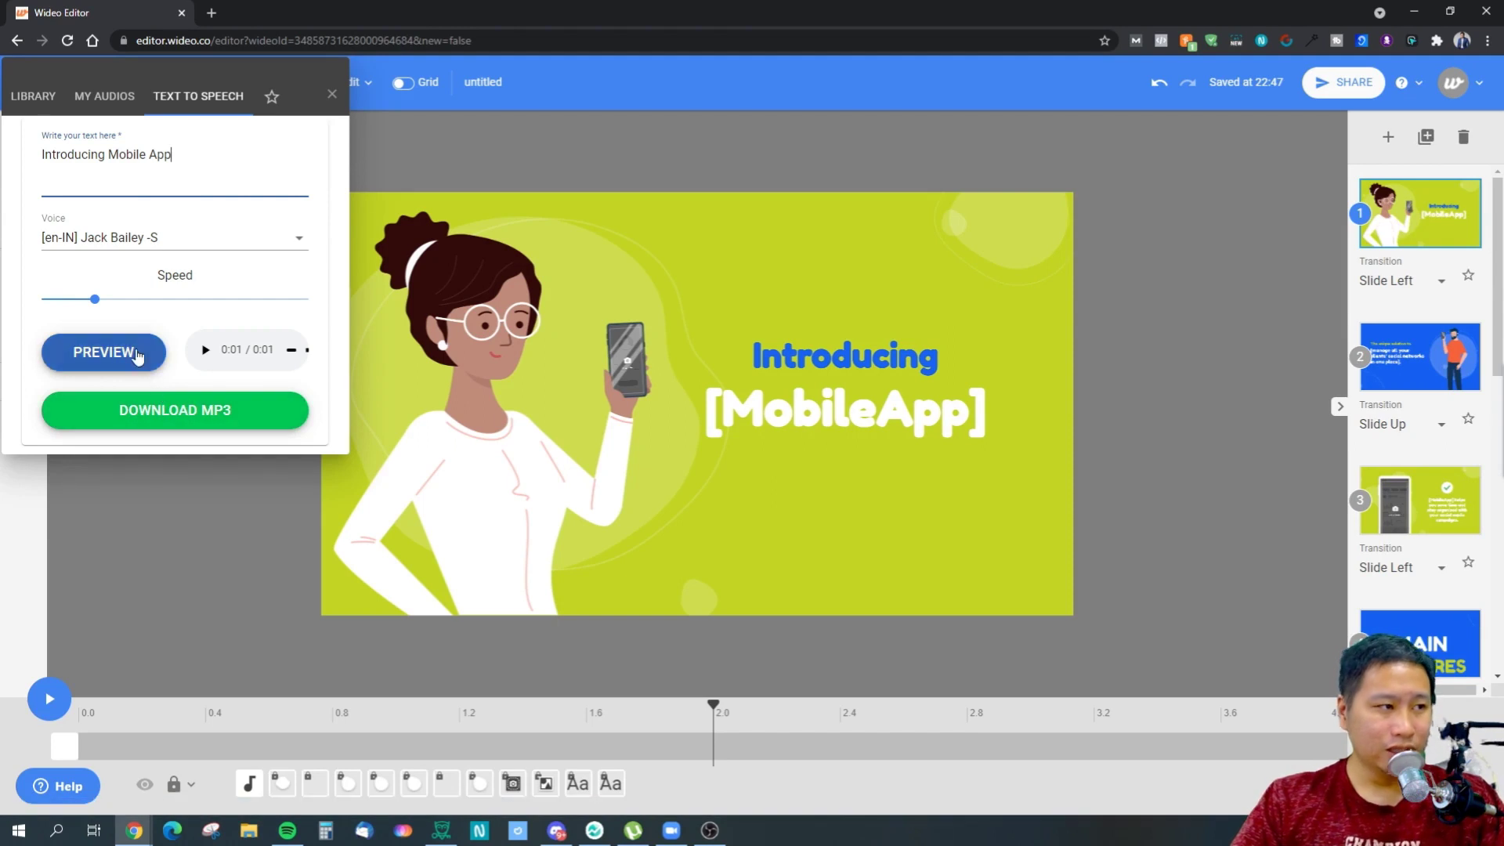
{"action": "left_click", "coordinate": [91, 97]}
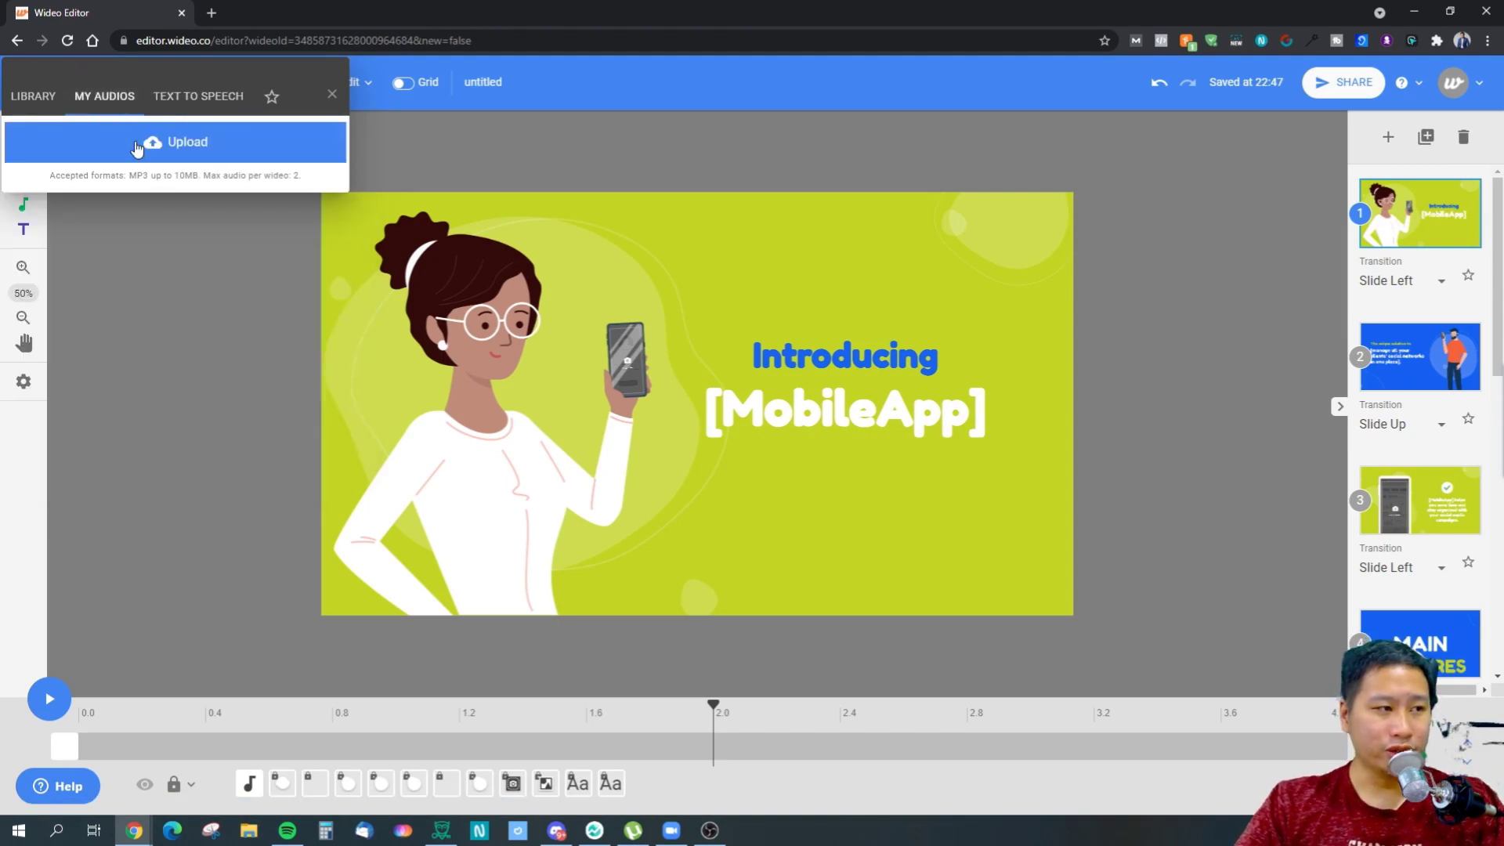
Toggle between Text to Speech and My Audios, then close the audio panel
{"action": "left_click", "coordinate": [180, 97]}
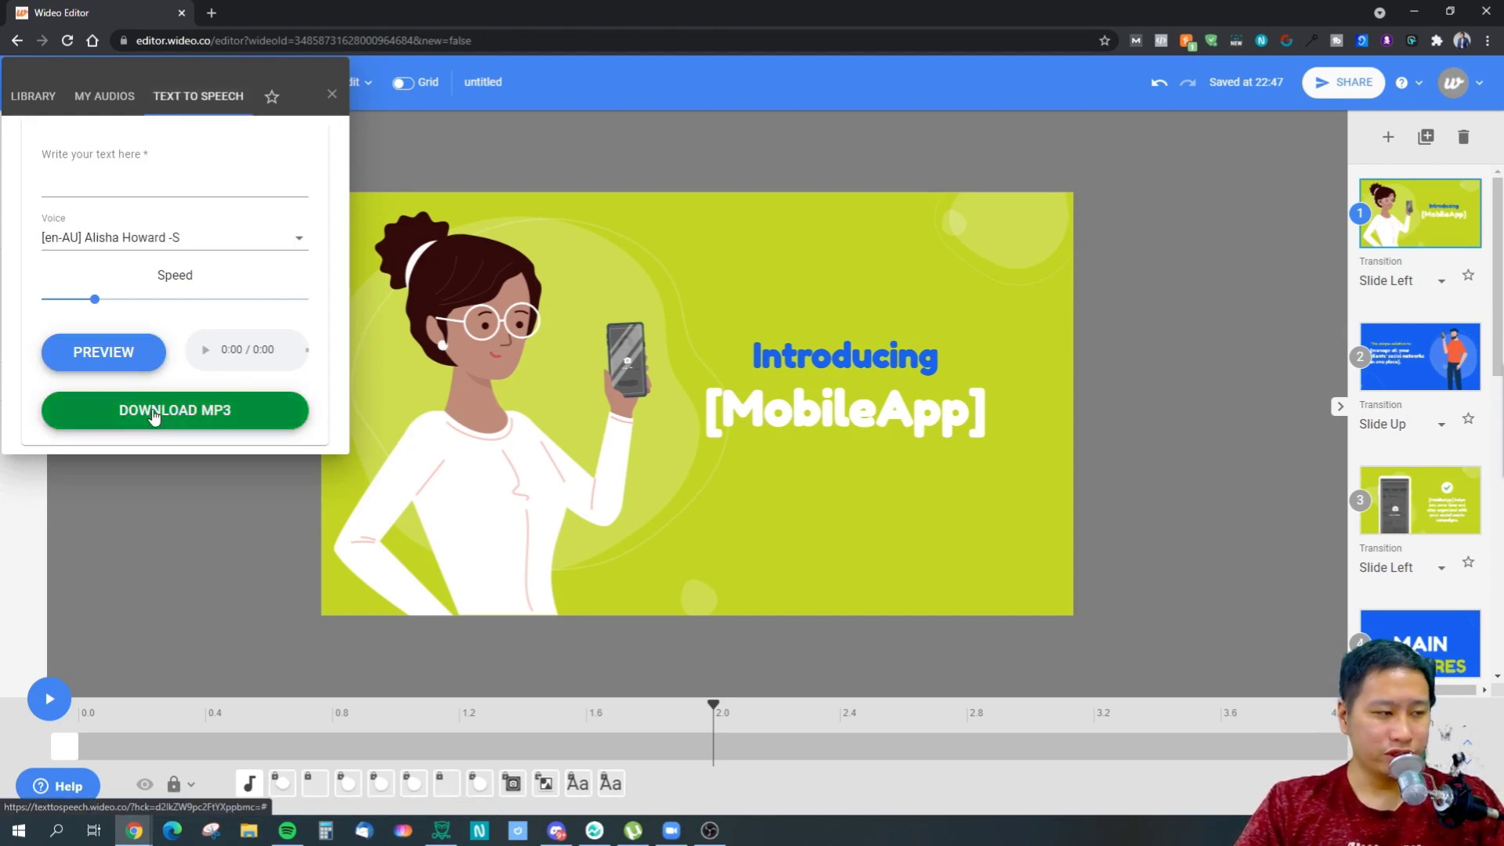
{"action": "left_click", "coordinate": [123, 104]}
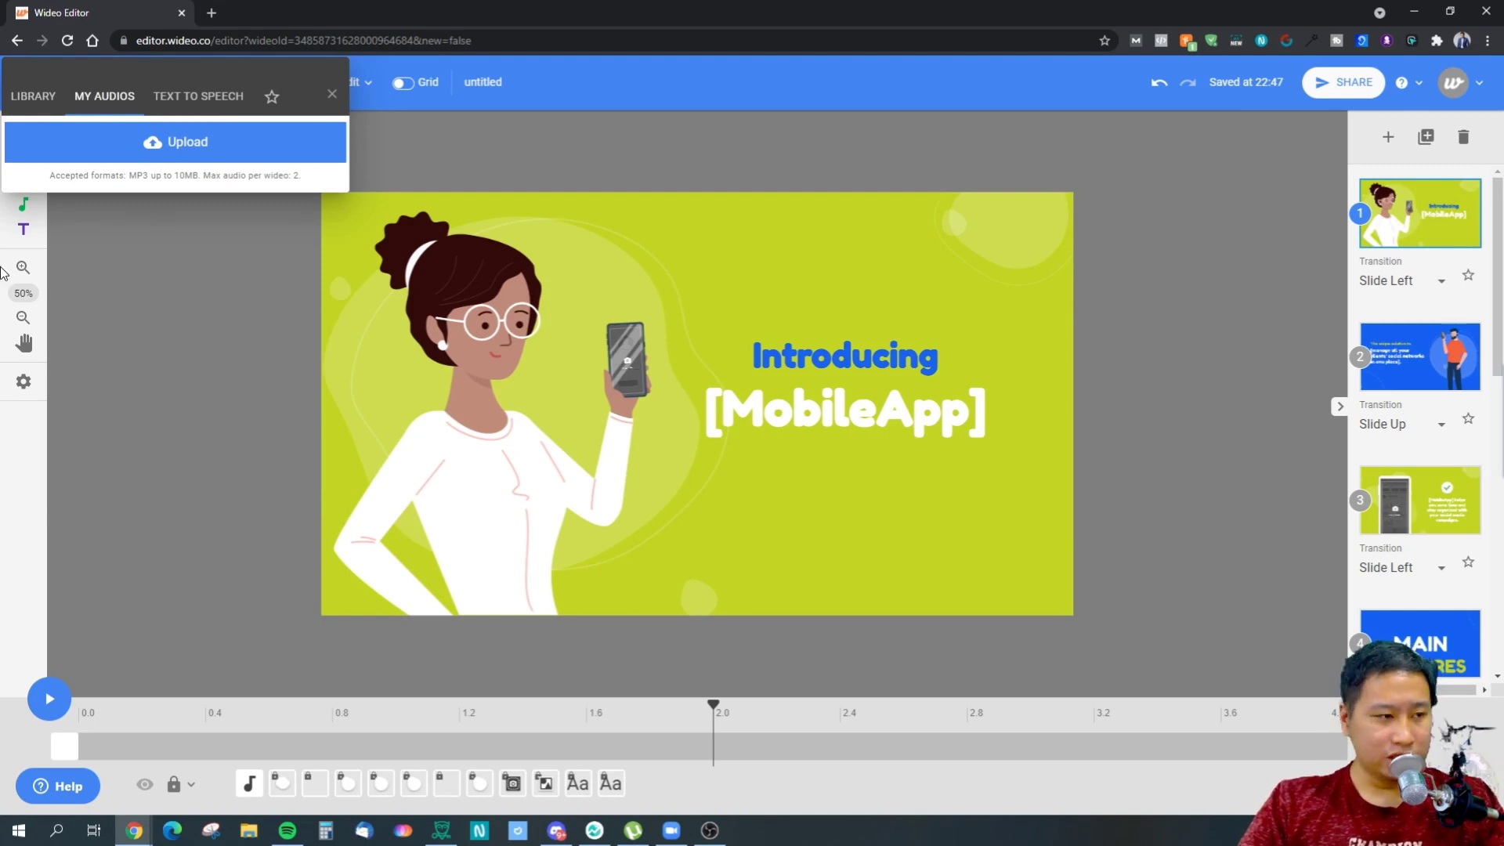
{"action": "left_click", "coordinate": [331, 95]}
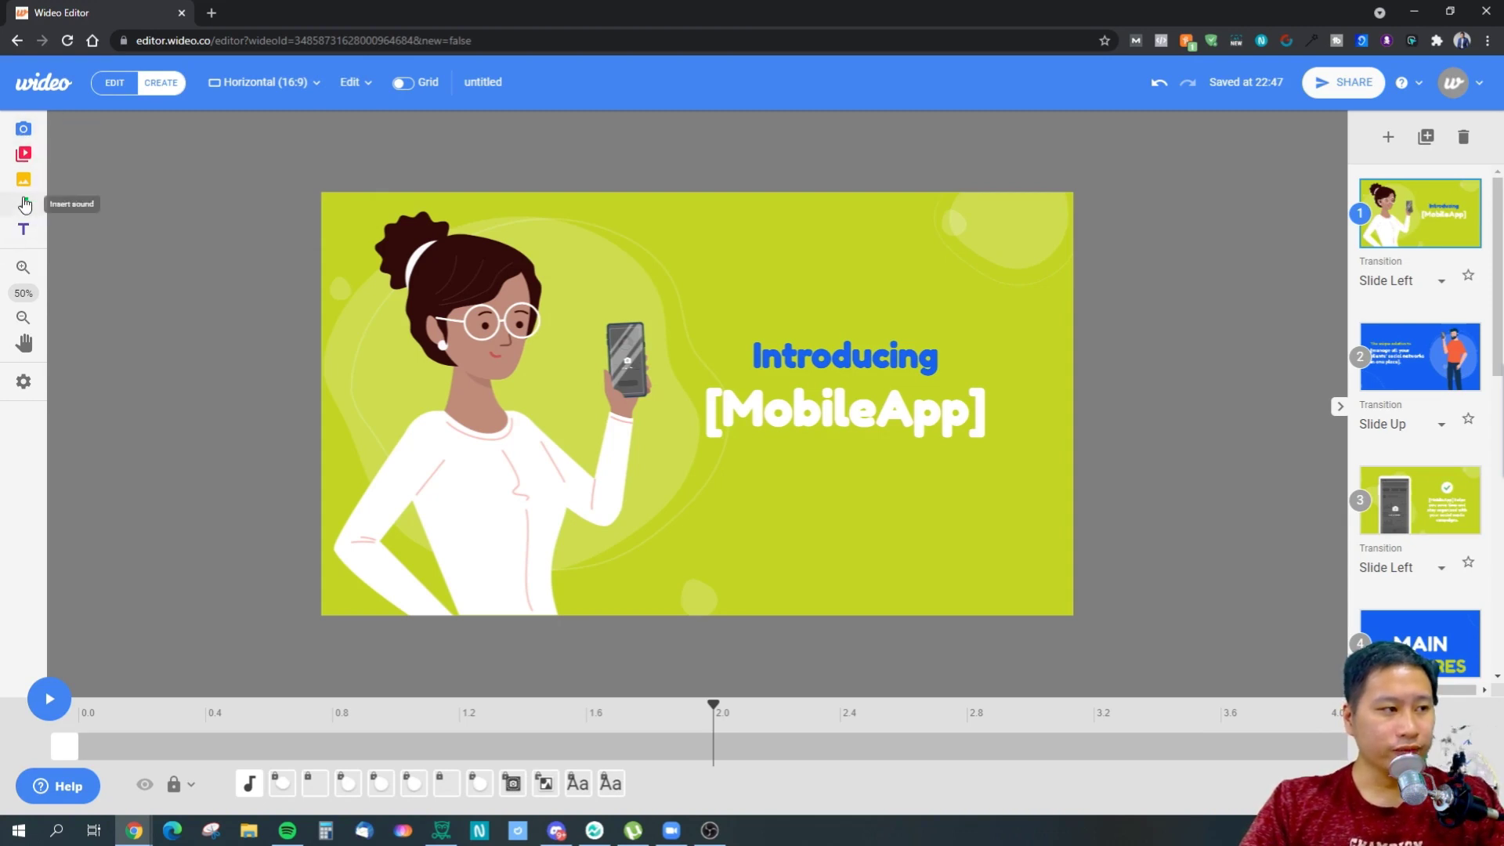
{"action": "left_click", "coordinate": [26, 129]}
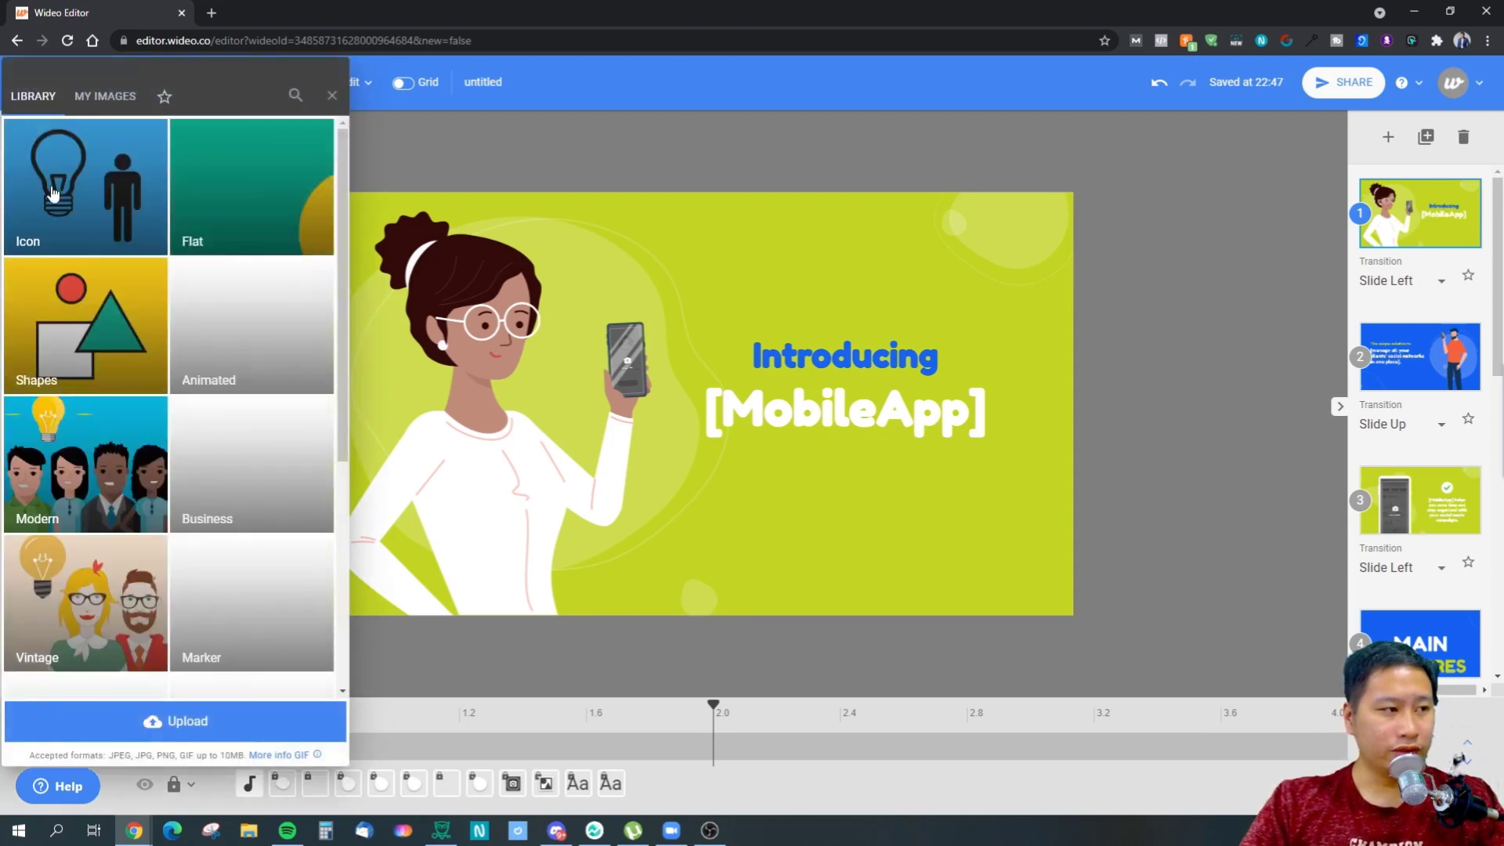
{"action": "scroll", "coordinate": [164, 454], "scroll_direction": "down", "scroll_amount": 5}
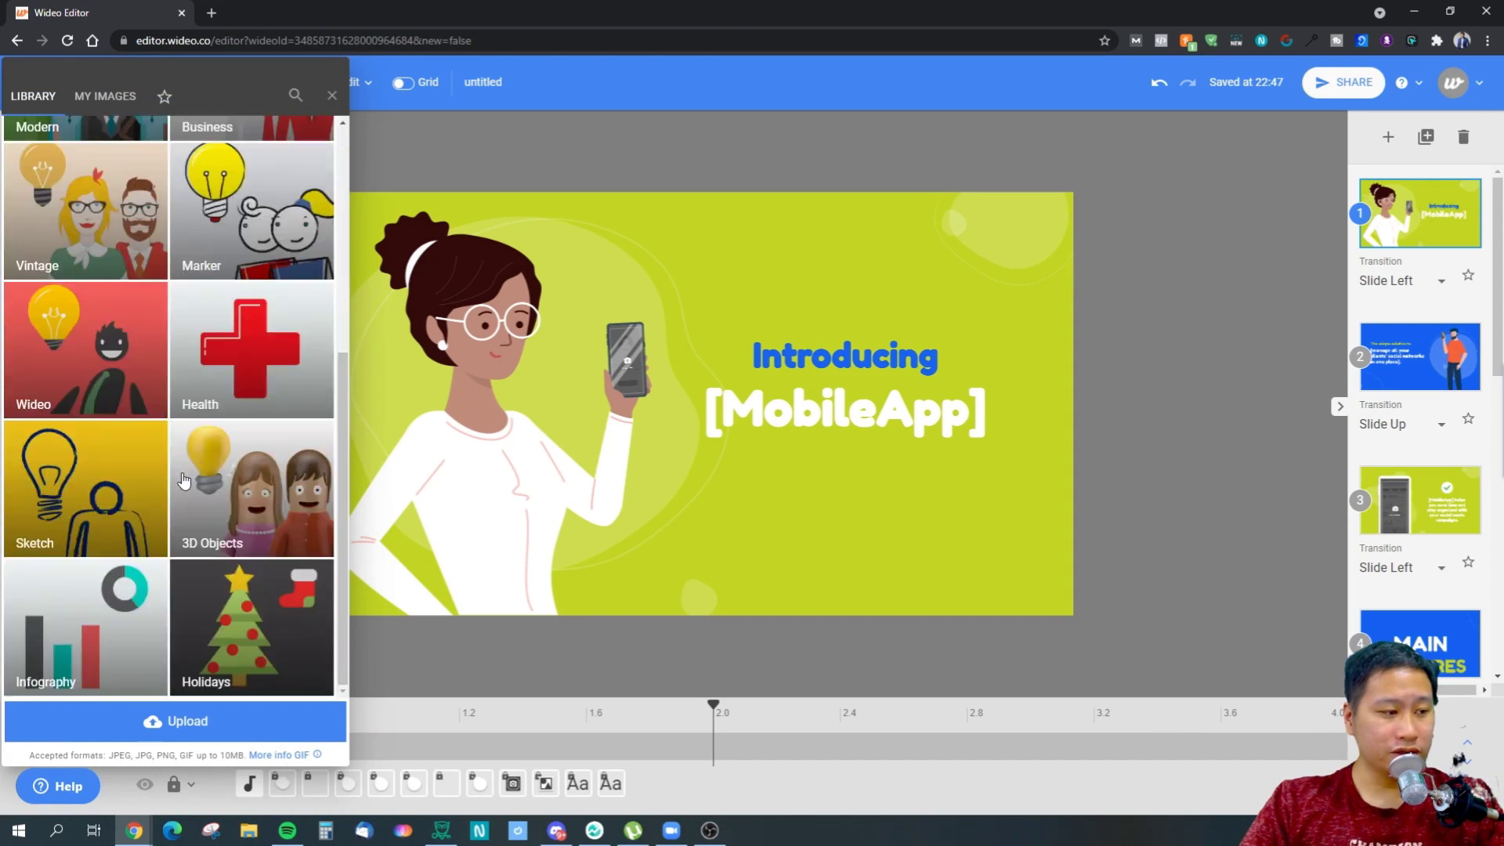
{"action": "left_click", "coordinate": [233, 470]}
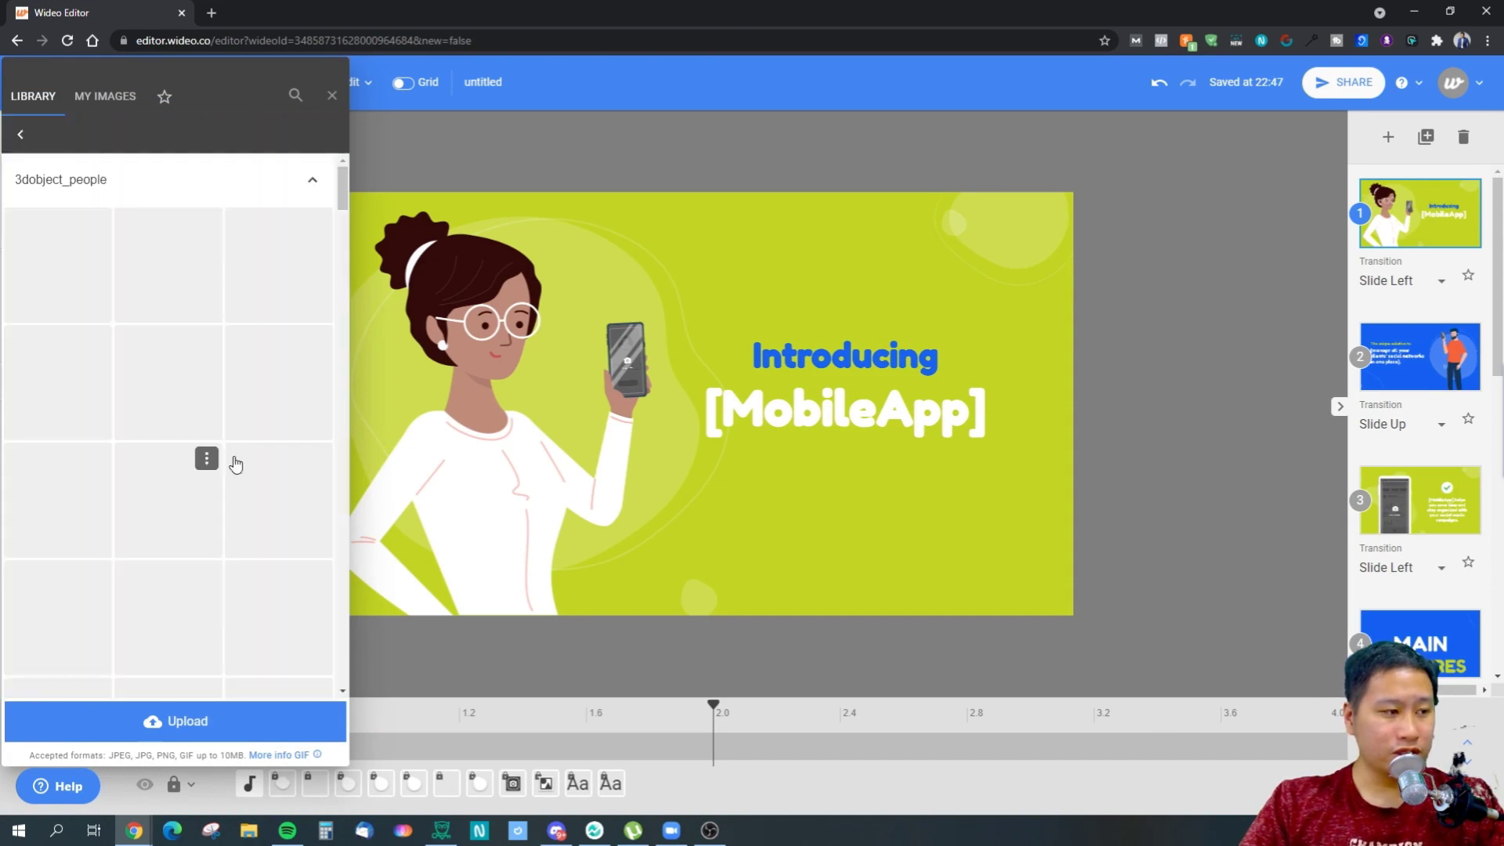
{"action": "scroll", "coordinate": [168, 420], "scroll_direction": "down", "scroll_amount": 2}
{"action": "scroll", "coordinate": [168, 421], "scroll_direction": "down", "scroll_amount": 3}
{"action": "left_click_drag", "start_coordinate": [339, 239], "coordinate": [336, 180]}
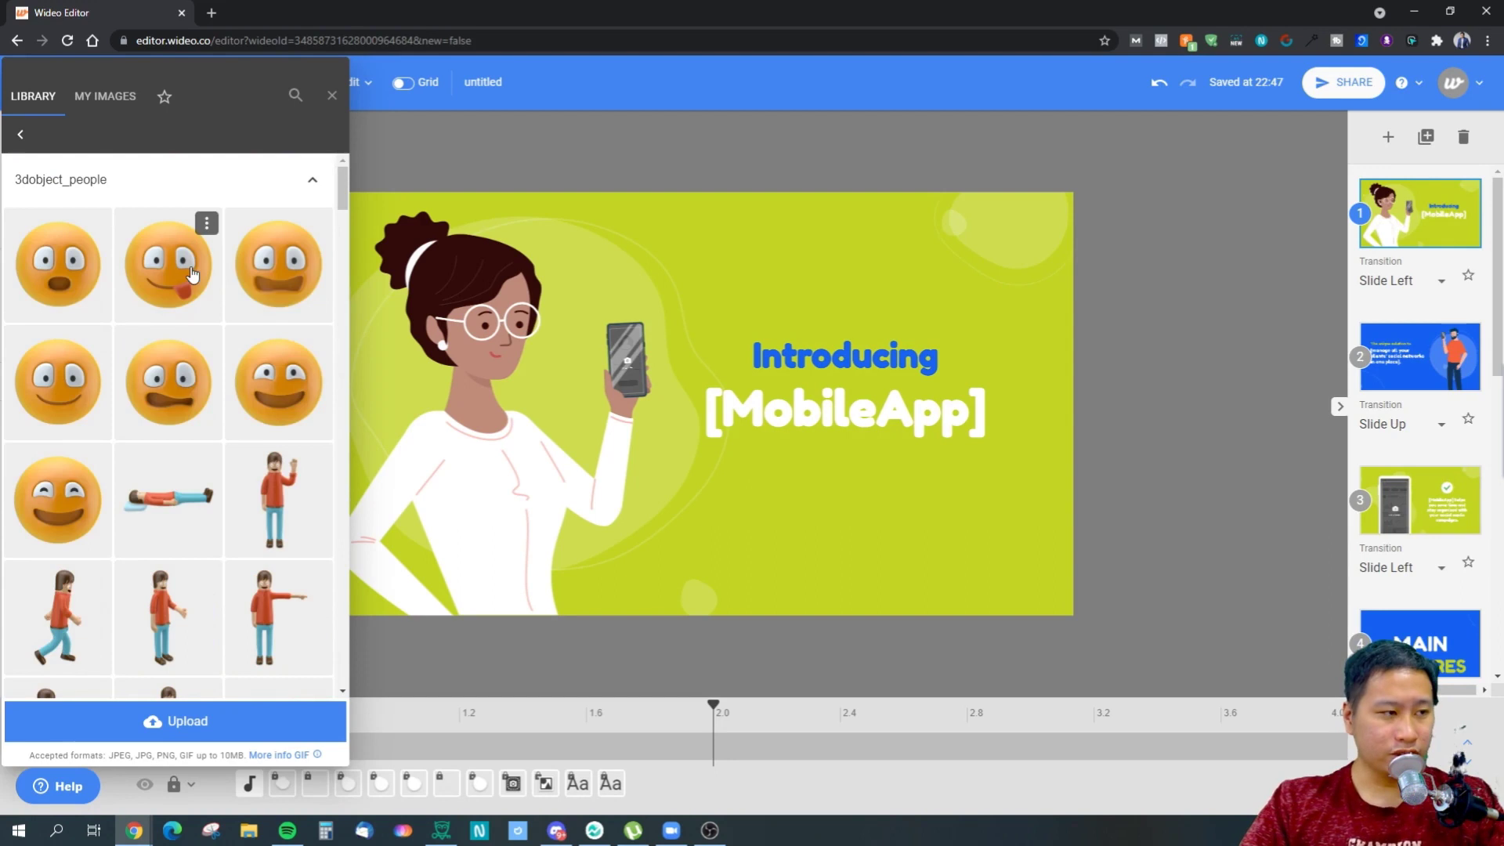
{"action": "left_click", "coordinate": [20, 135]}
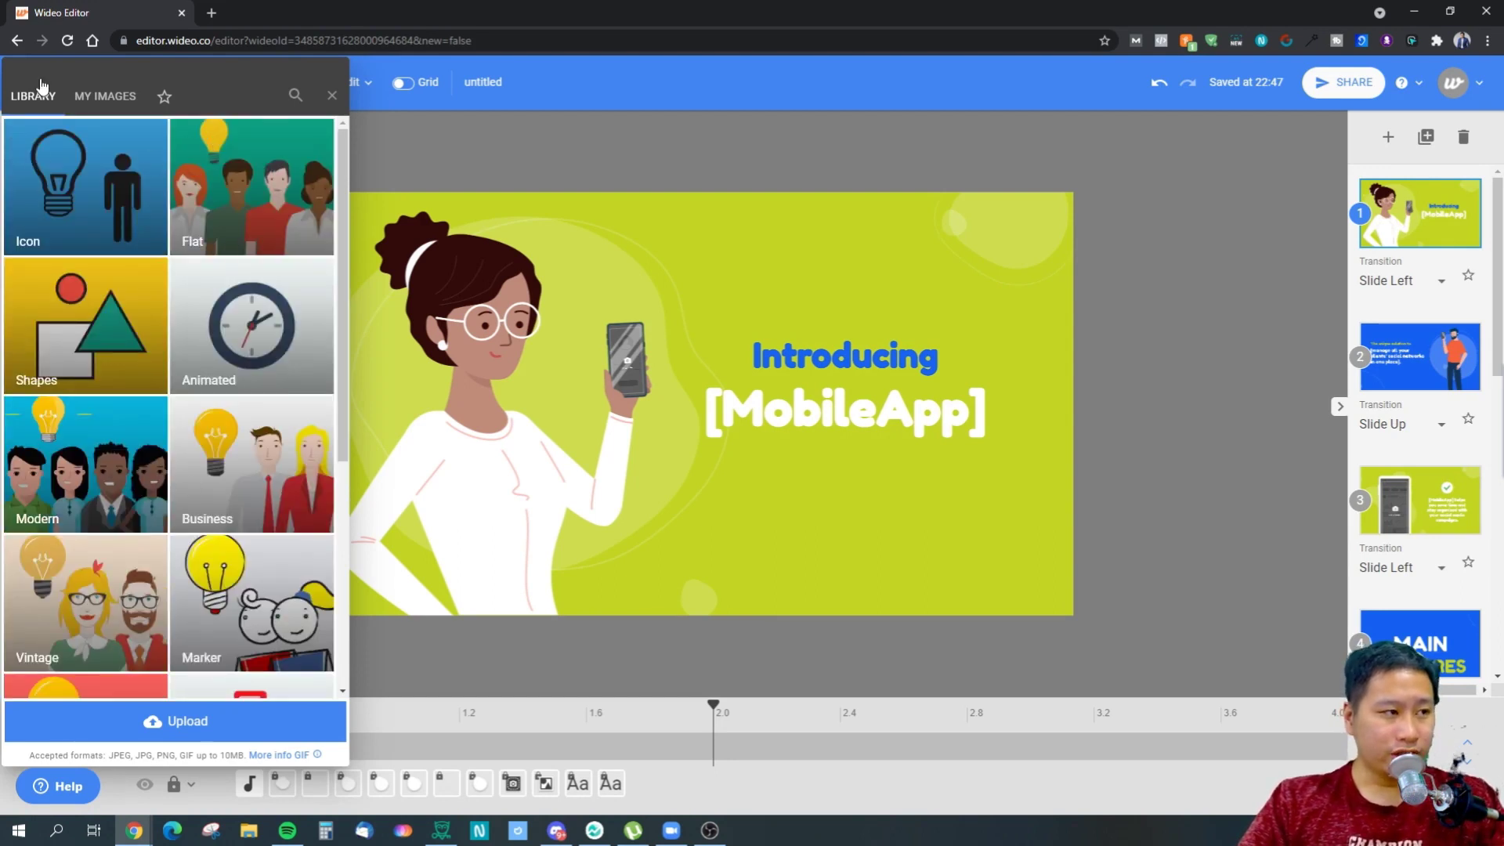
{"action": "left_click", "coordinate": [333, 94]}
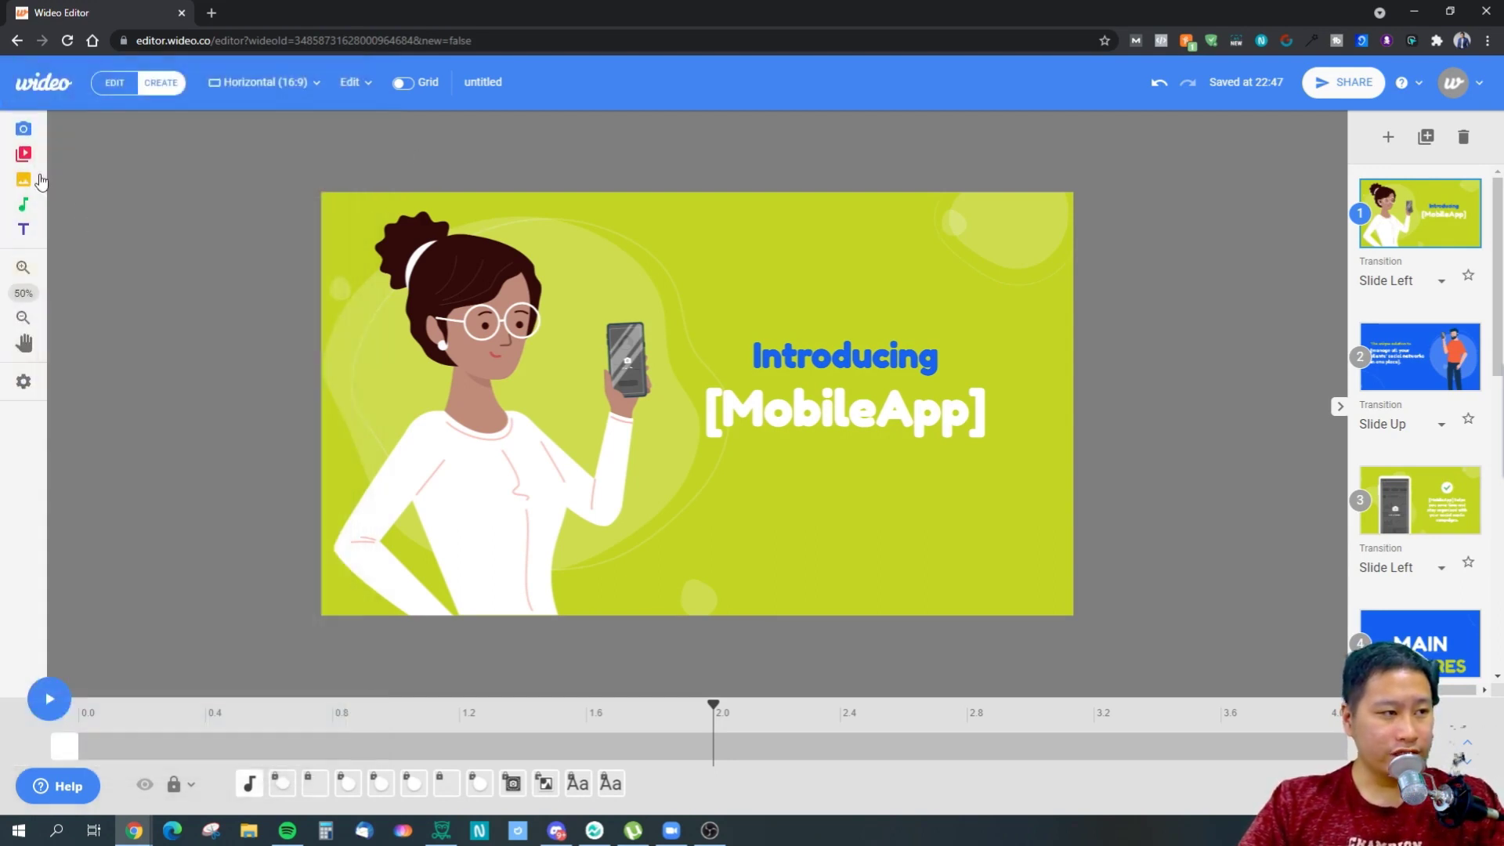
{"action": "left_click", "coordinate": [24, 154]}
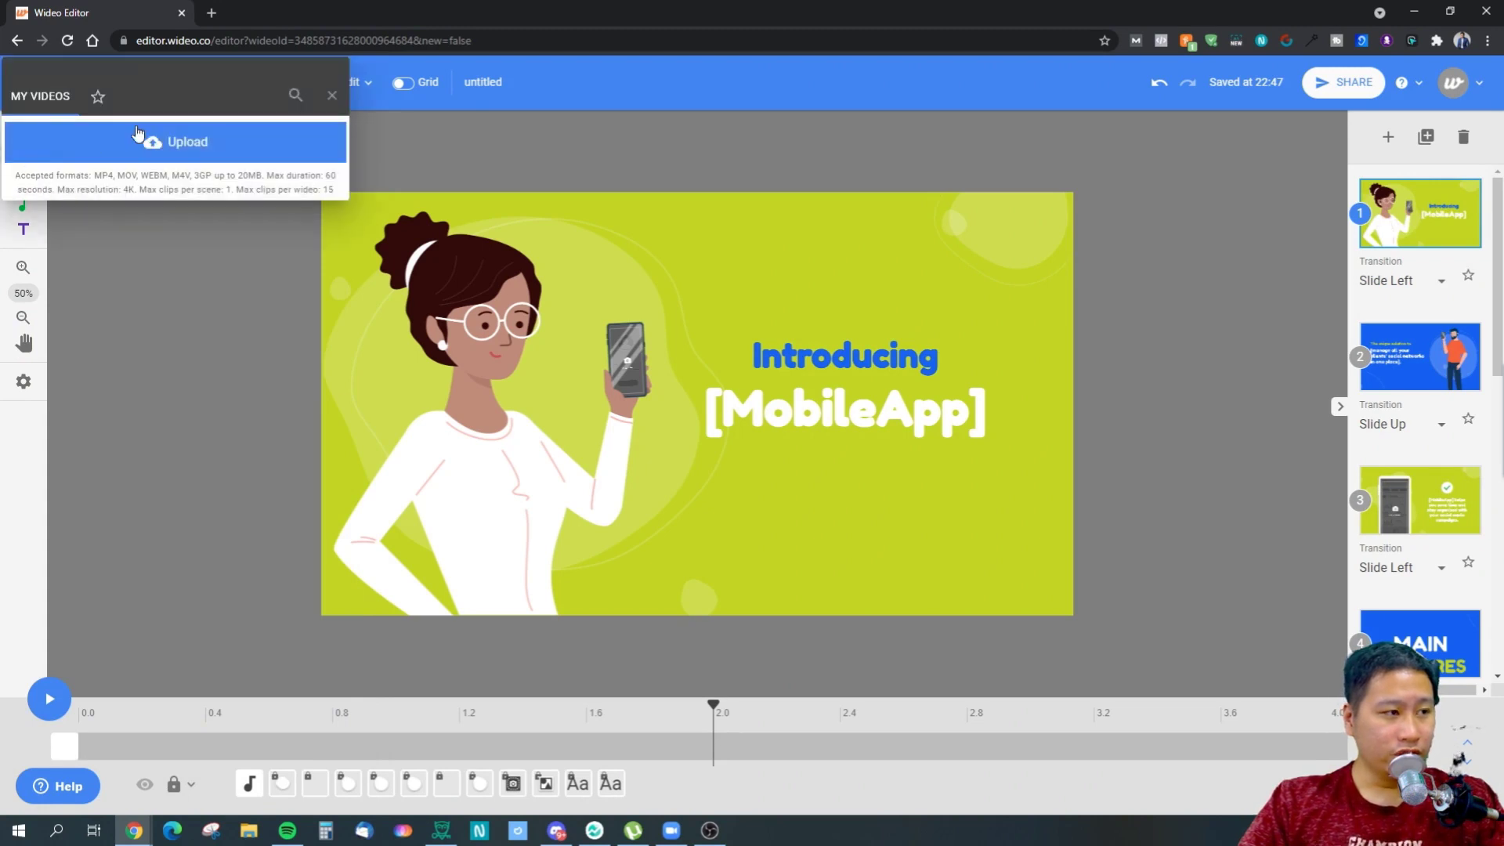
{"action": "left_click", "coordinate": [332, 96]}
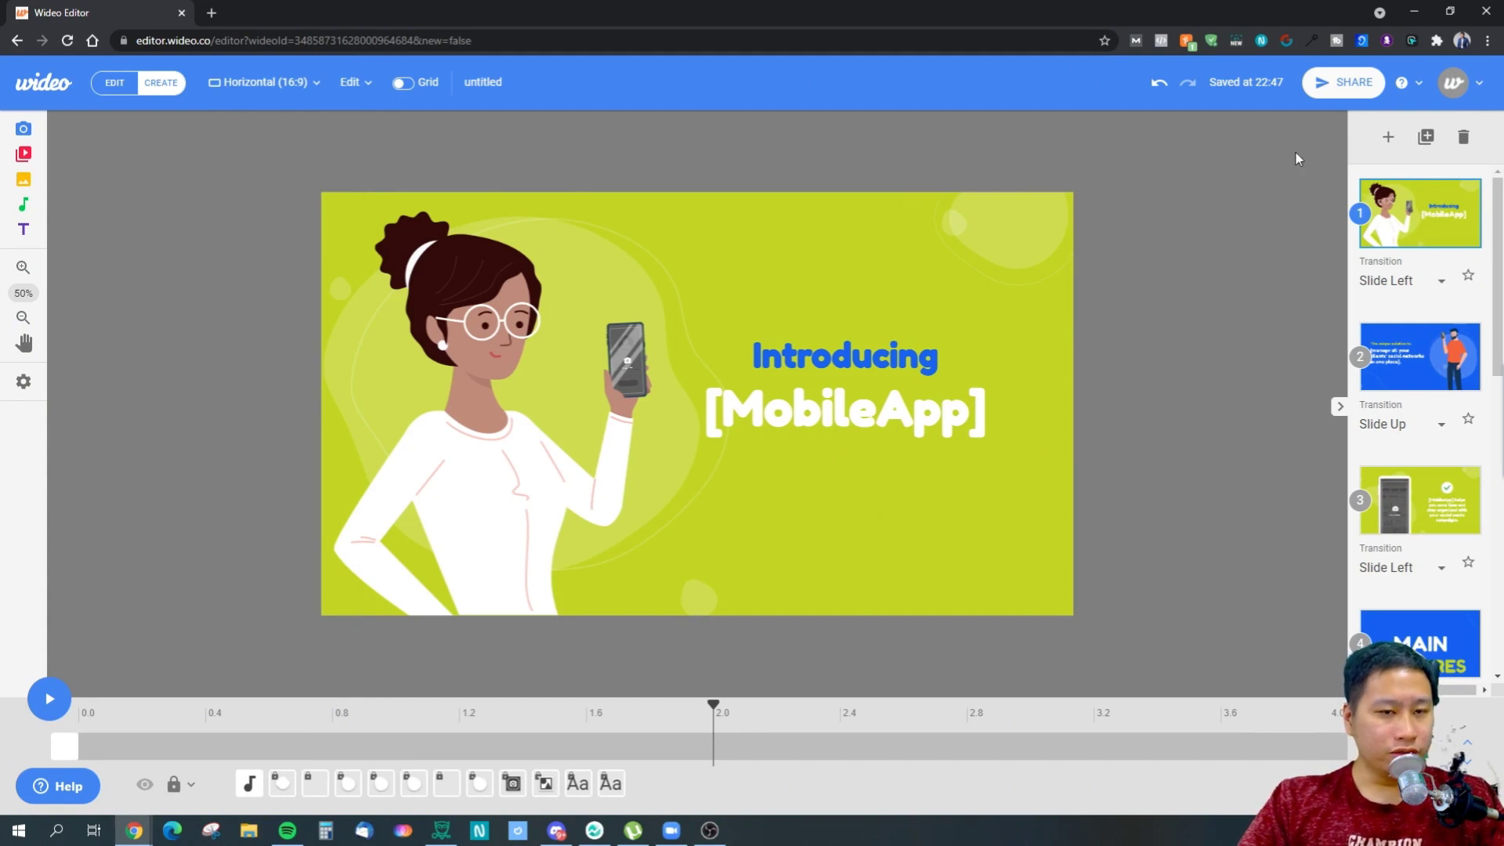
{"action": "left_click", "coordinate": [1388, 137]}
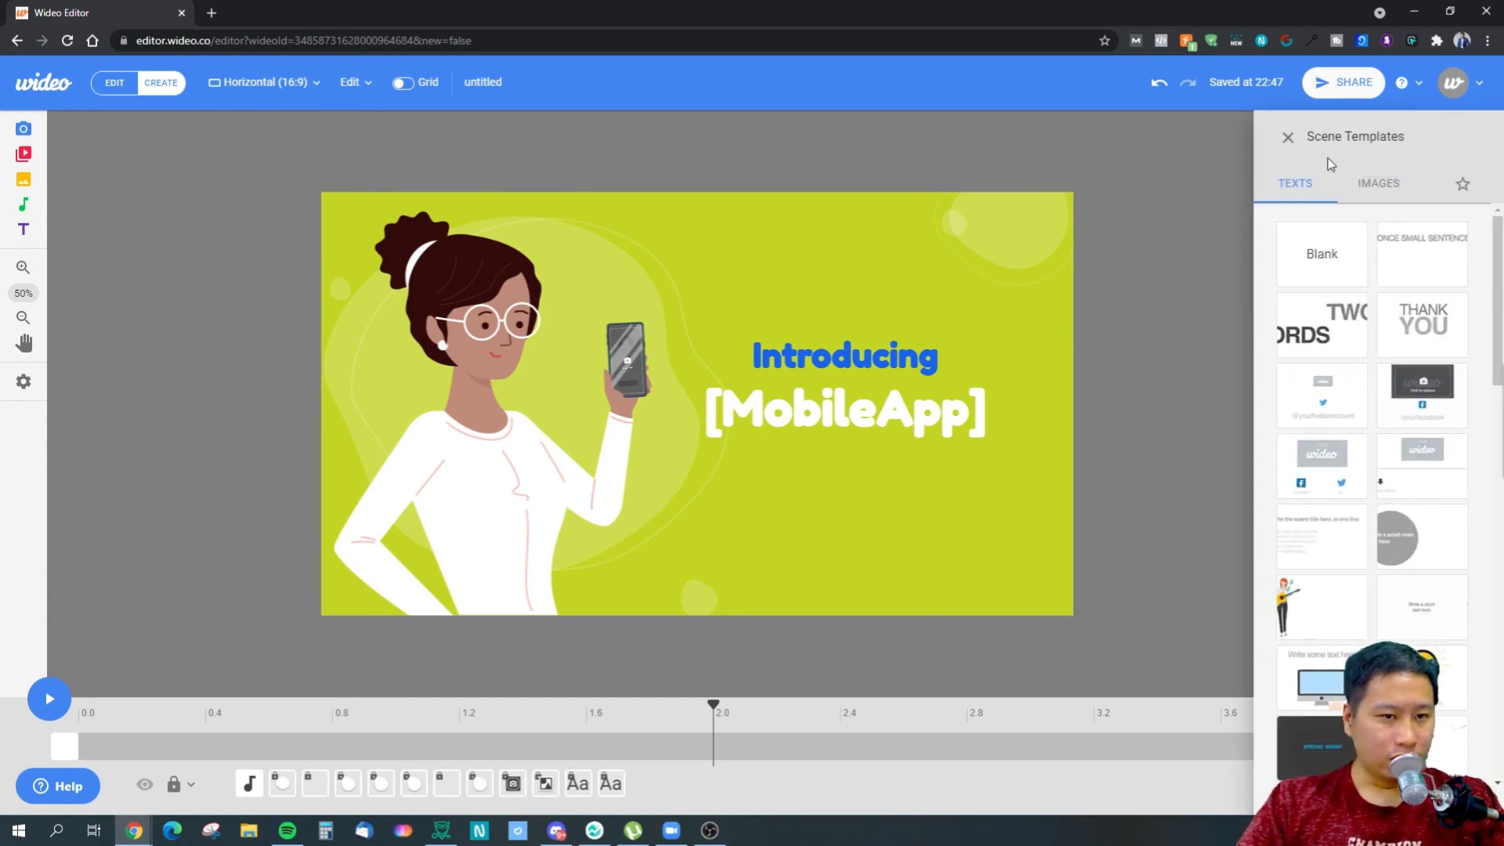
{"action": "left_click", "coordinate": [1288, 137]}
{"action": "left_click", "coordinate": [1388, 138]}
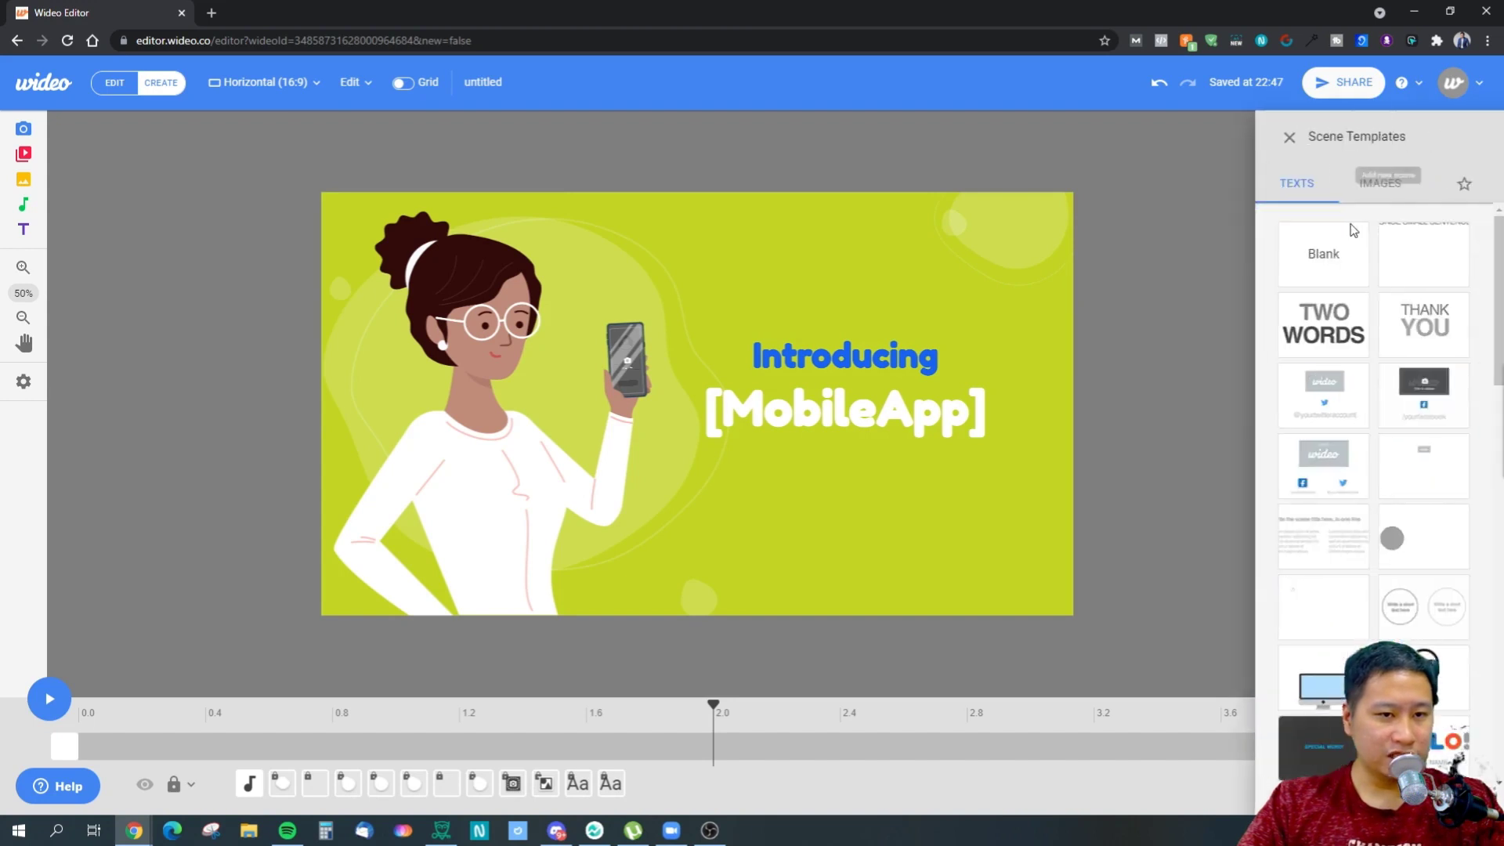
{"action": "scroll", "coordinate": [1391, 564], "scroll_direction": "down", "scroll_amount": 5}
{"action": "scroll", "coordinate": [1386, 579], "scroll_direction": "down", "scroll_amount": 10}
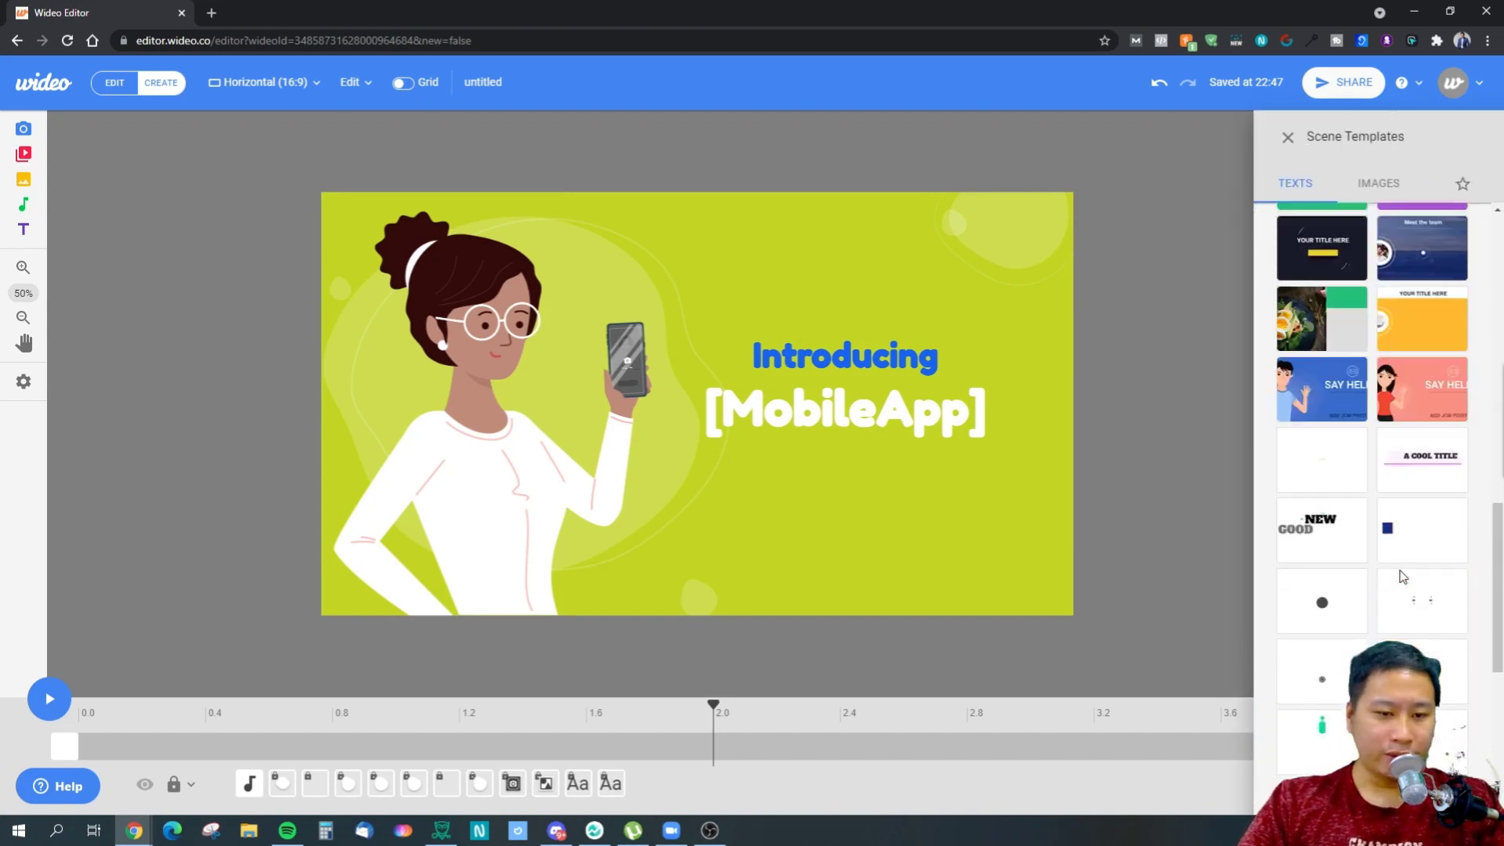
{"action": "scroll", "coordinate": [1419, 640], "scroll_direction": "up", "scroll_amount": 15}
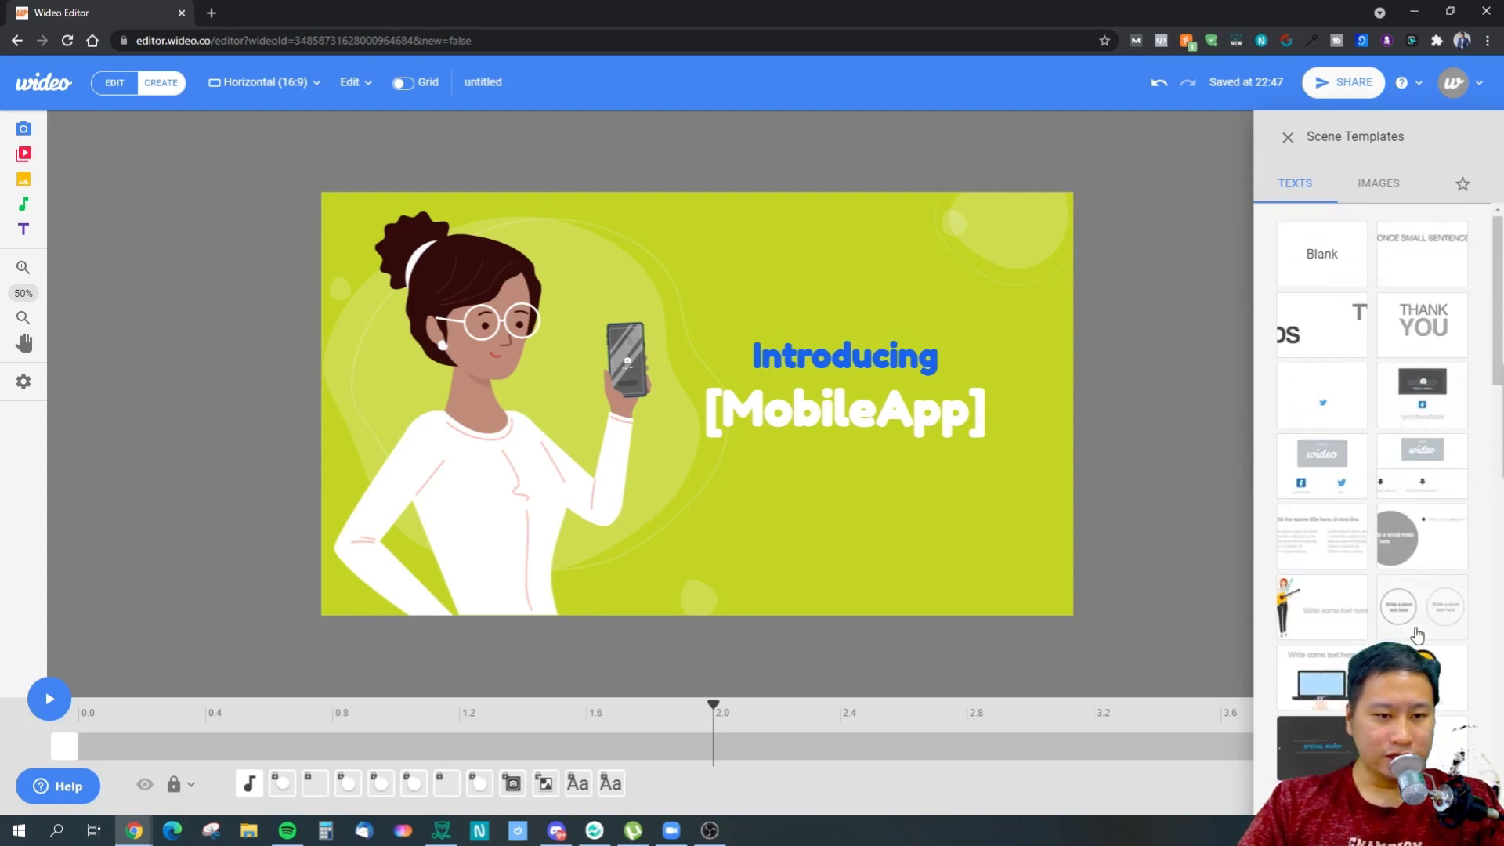
{"action": "scroll", "coordinate": [1418, 635], "scroll_direction": "down", "scroll_amount": 10}
{"action": "scroll", "coordinate": [1416, 633], "scroll_direction": "down", "scroll_amount": 3}
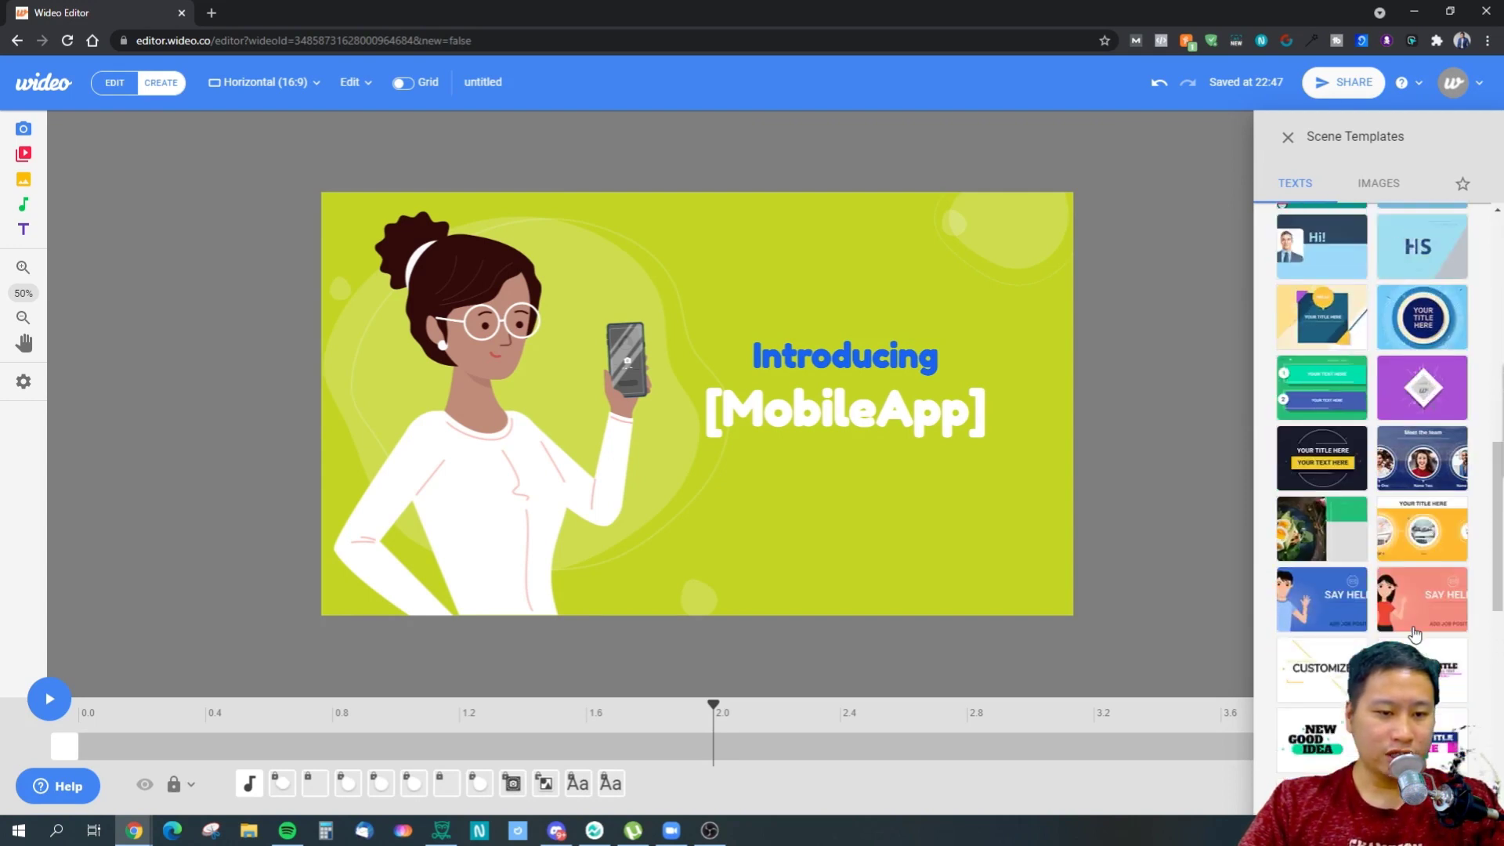
{"action": "scroll", "coordinate": [1414, 634], "scroll_direction": "down", "scroll_amount": 3}
{"action": "scroll", "coordinate": [1414, 633], "scroll_direction": "down", "scroll_amount": 3}
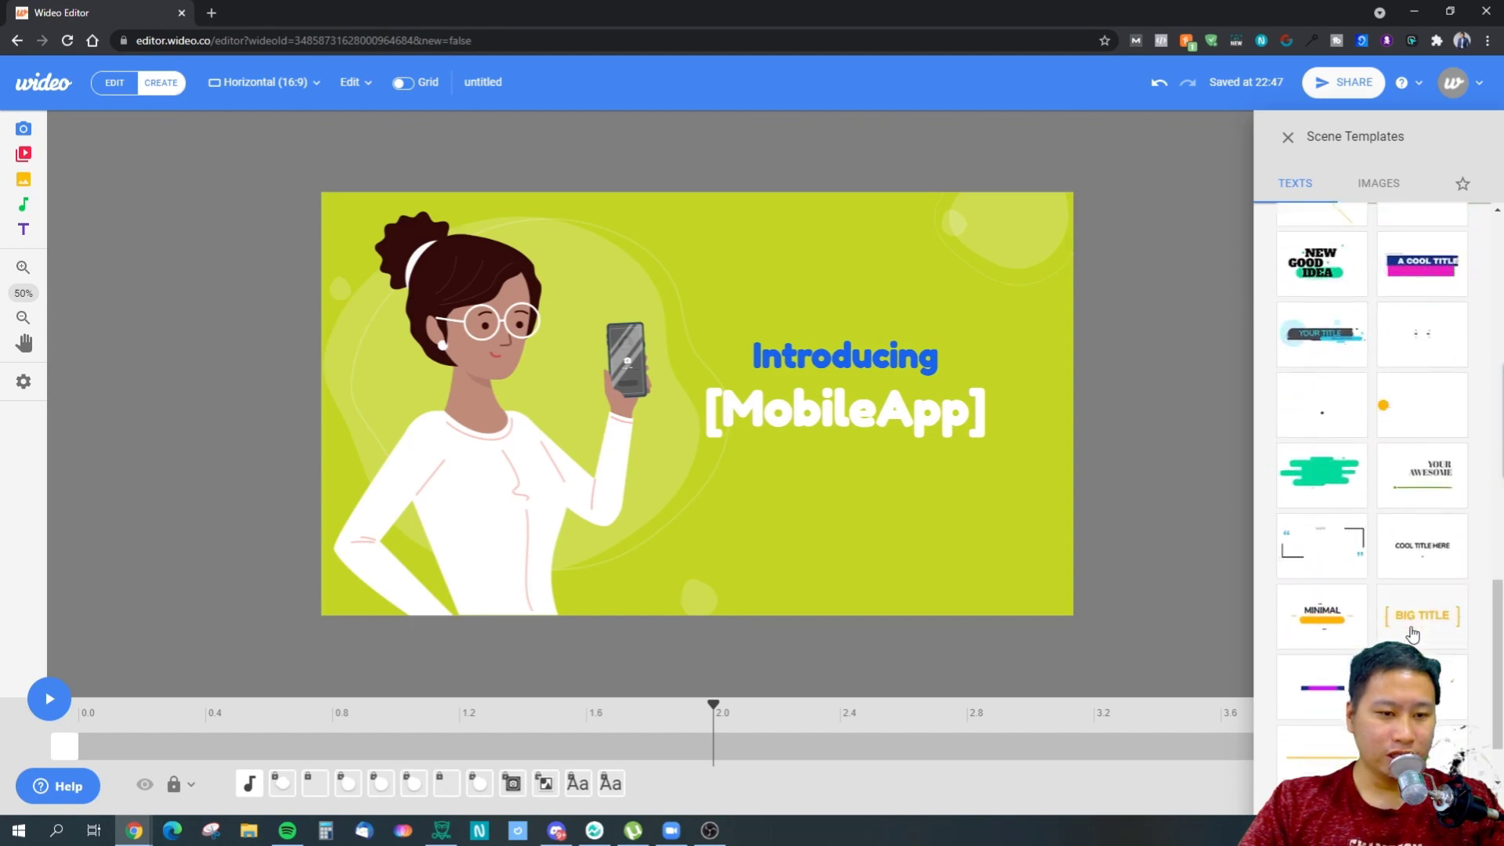
{"action": "scroll", "coordinate": [1410, 627], "scroll_direction": "up", "scroll_amount": 15}
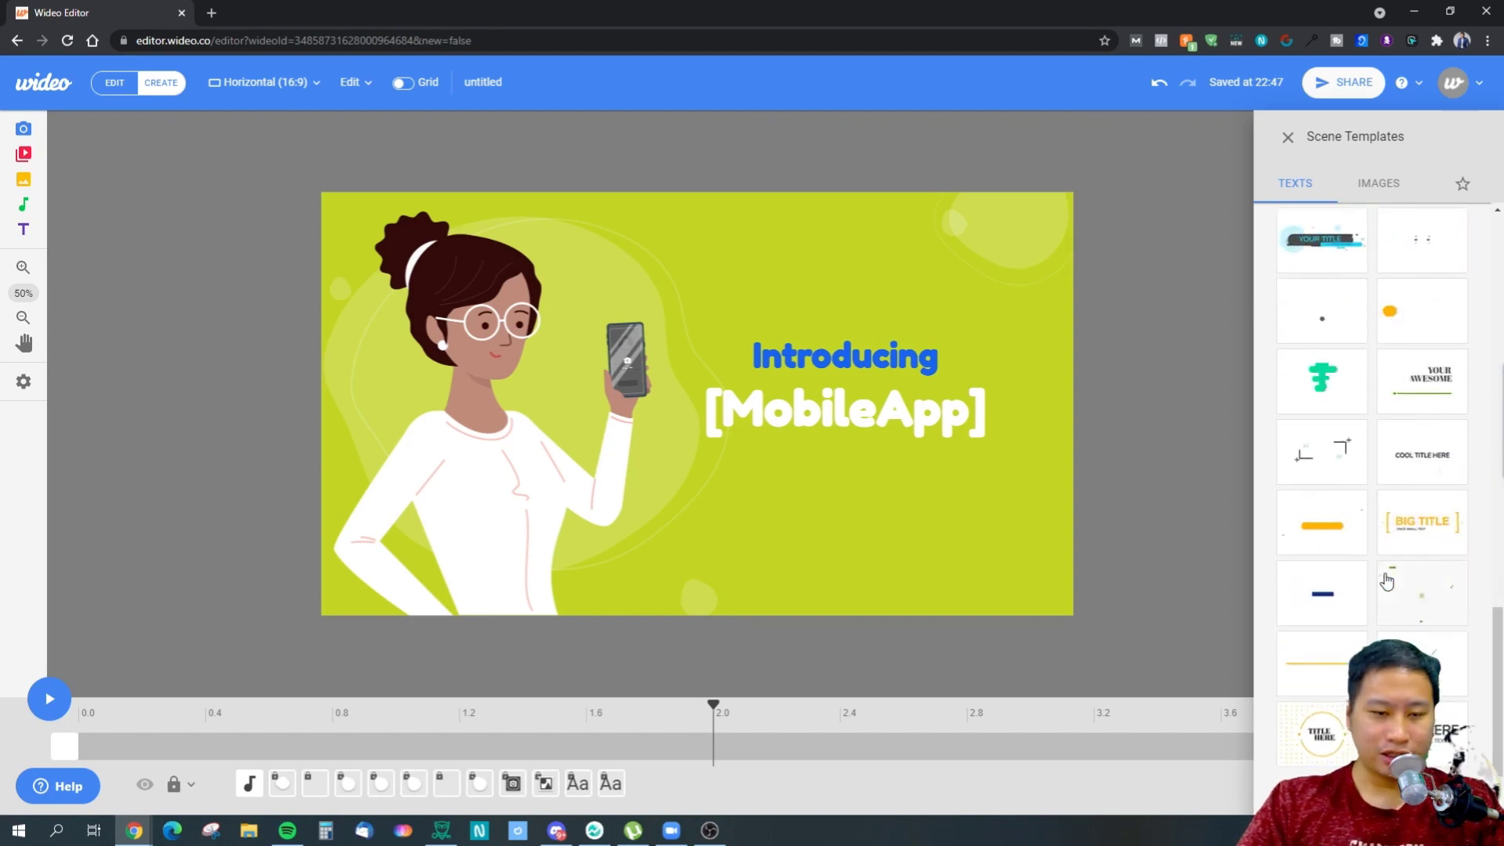
{"action": "scroll", "coordinate": [1387, 575], "scroll_direction": "up", "scroll_amount": 3}
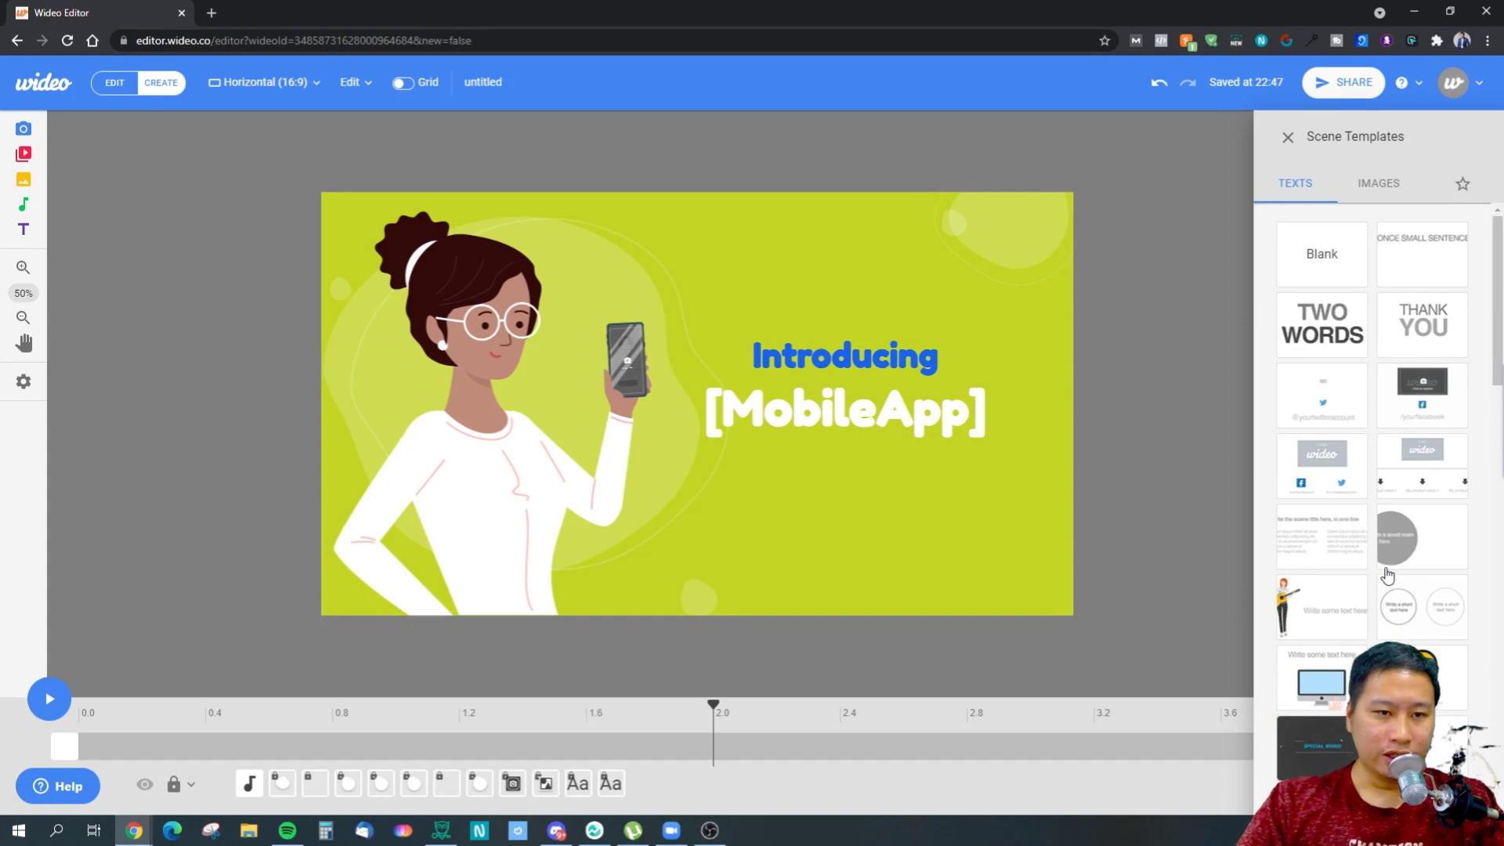
{"action": "left_click", "coordinate": [1378, 183]}
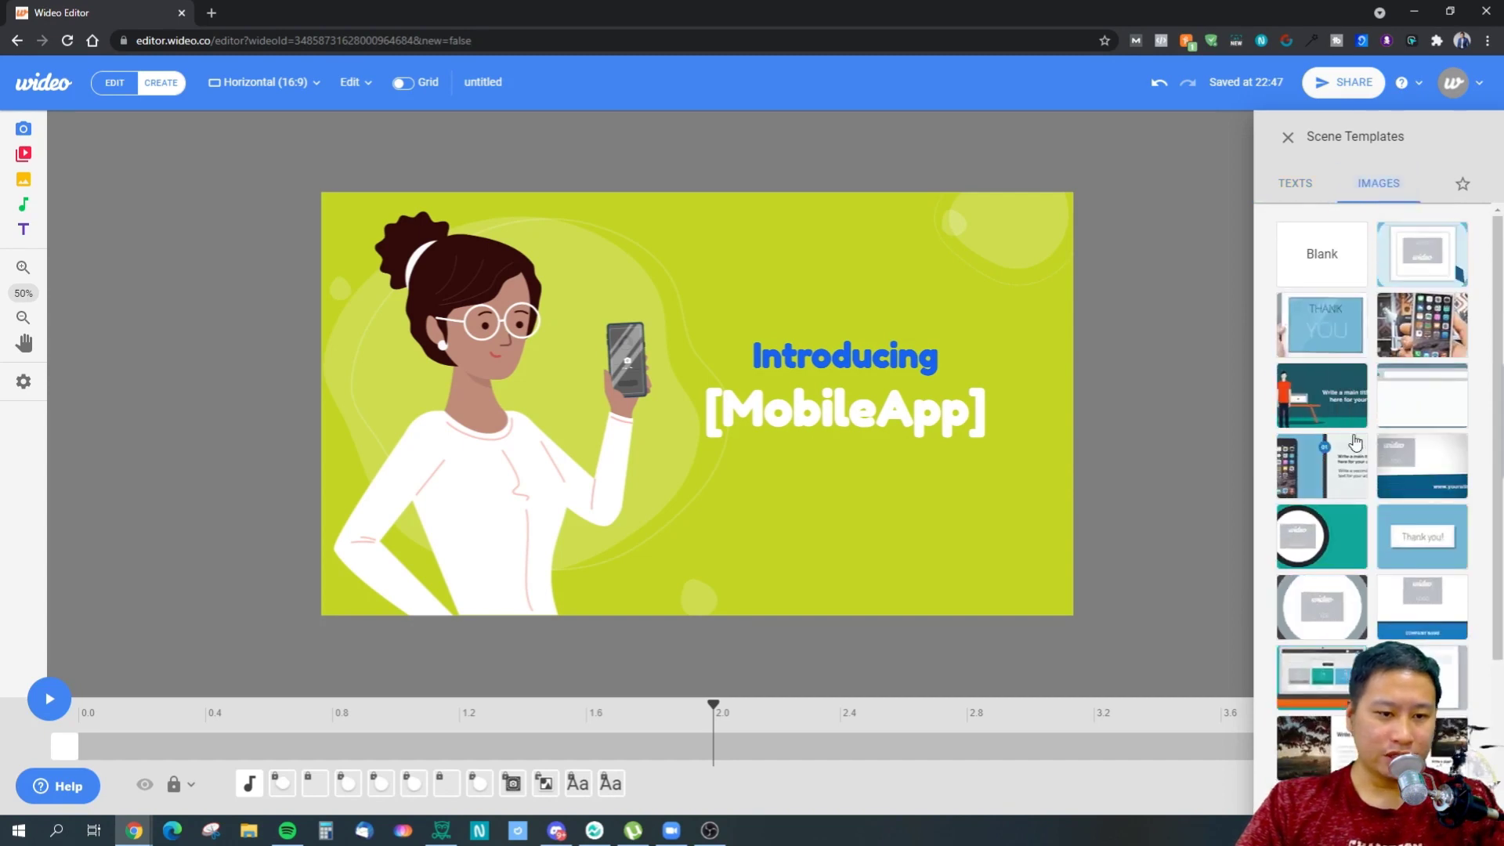
{"action": "scroll", "coordinate": [1410, 558], "scroll_direction": "down", "scroll_amount": 2}
{"action": "scroll", "coordinate": [1410, 557], "scroll_direction": "up", "scroll_amount": 2}
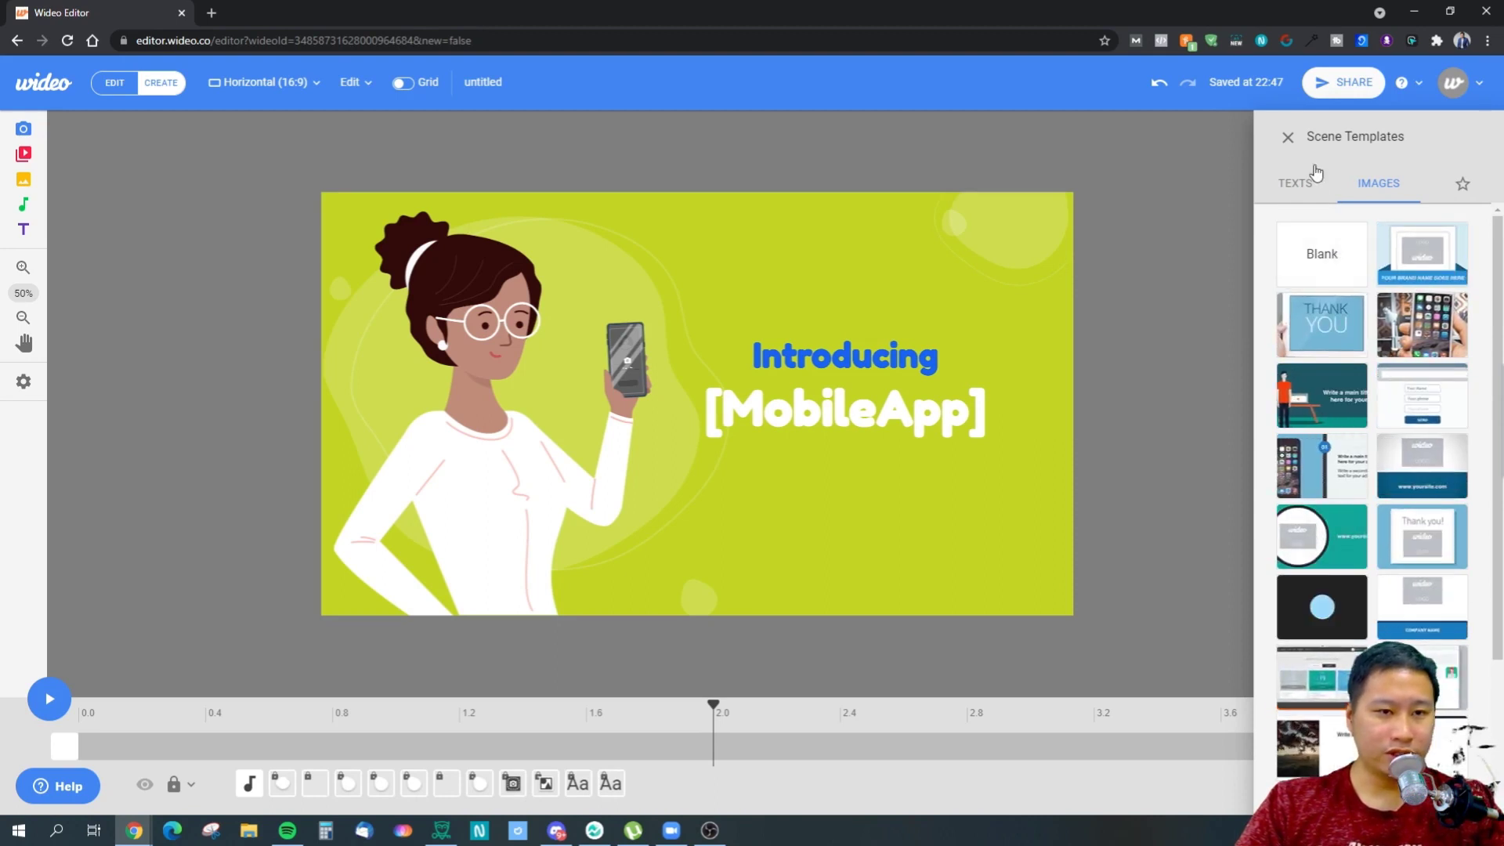
{"action": "left_click", "coordinate": [1288, 137]}
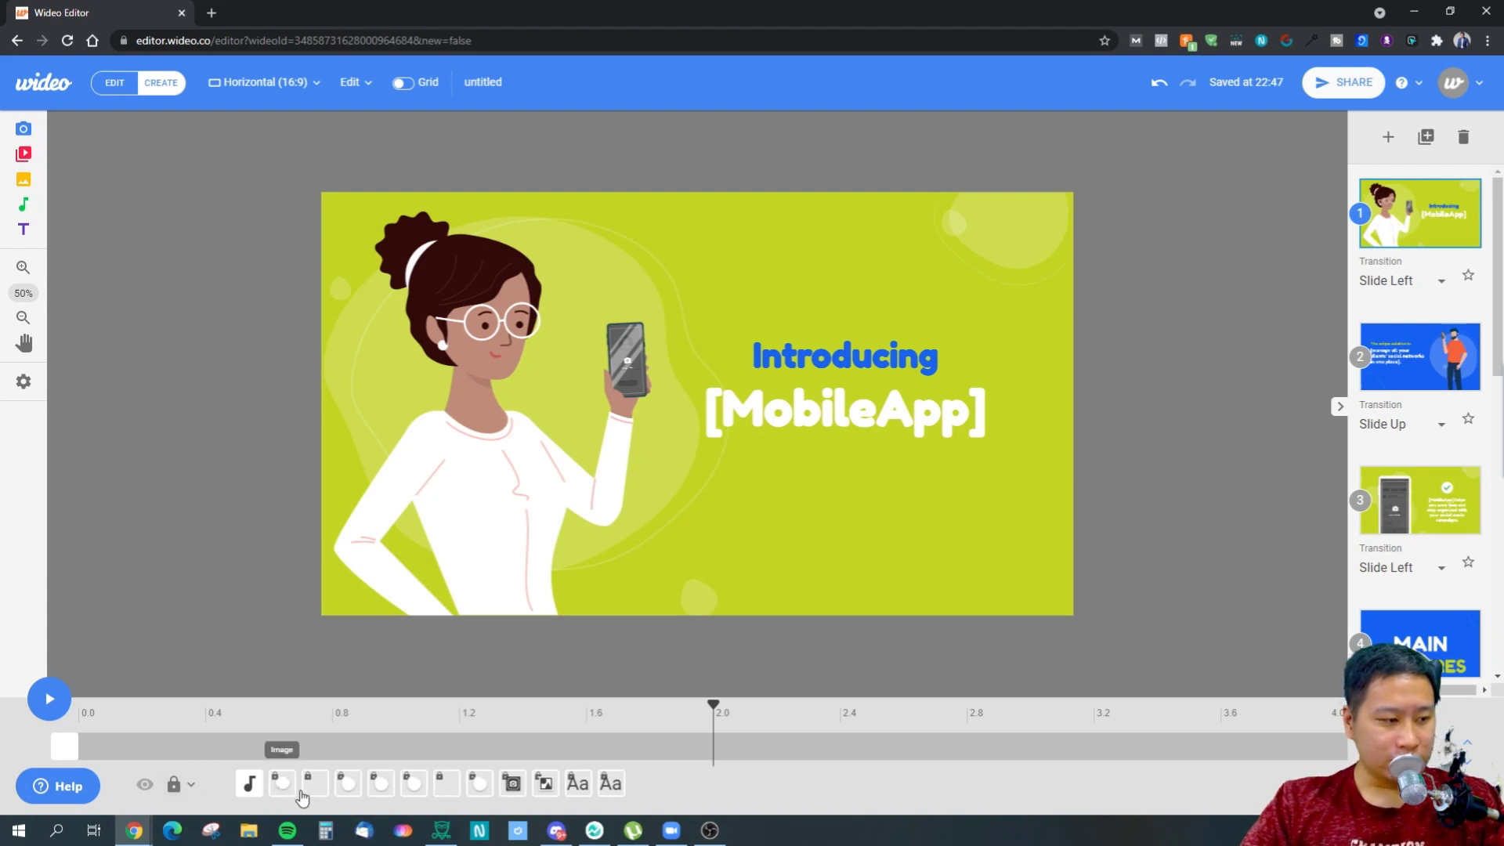
Preview the scene, unlock all elements, and select each image element in the timeline
{"action": "left_click", "coordinate": [63, 710]}
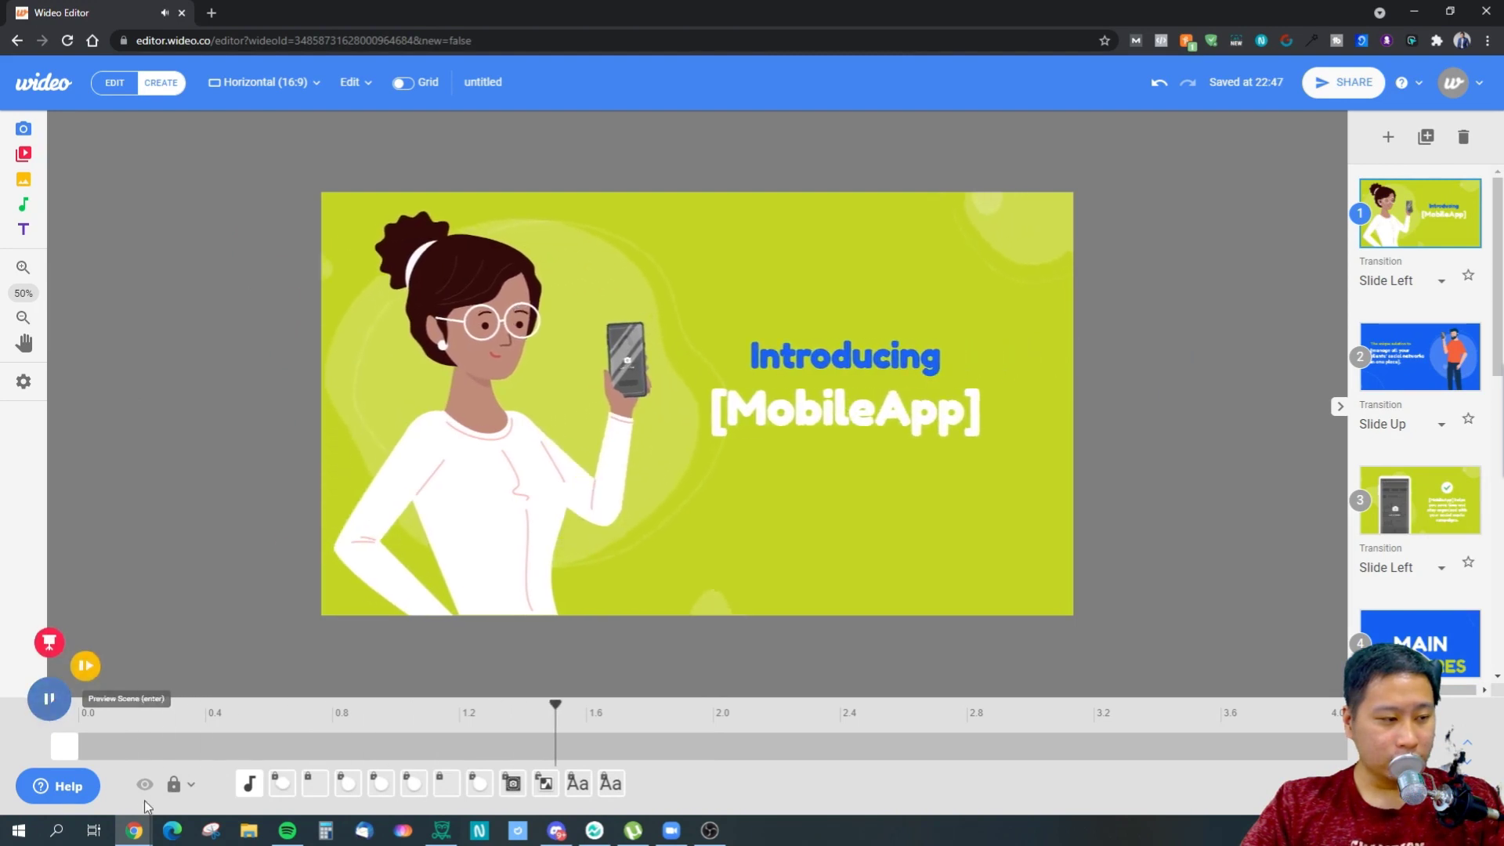
{"action": "left_click", "coordinate": [175, 785]}
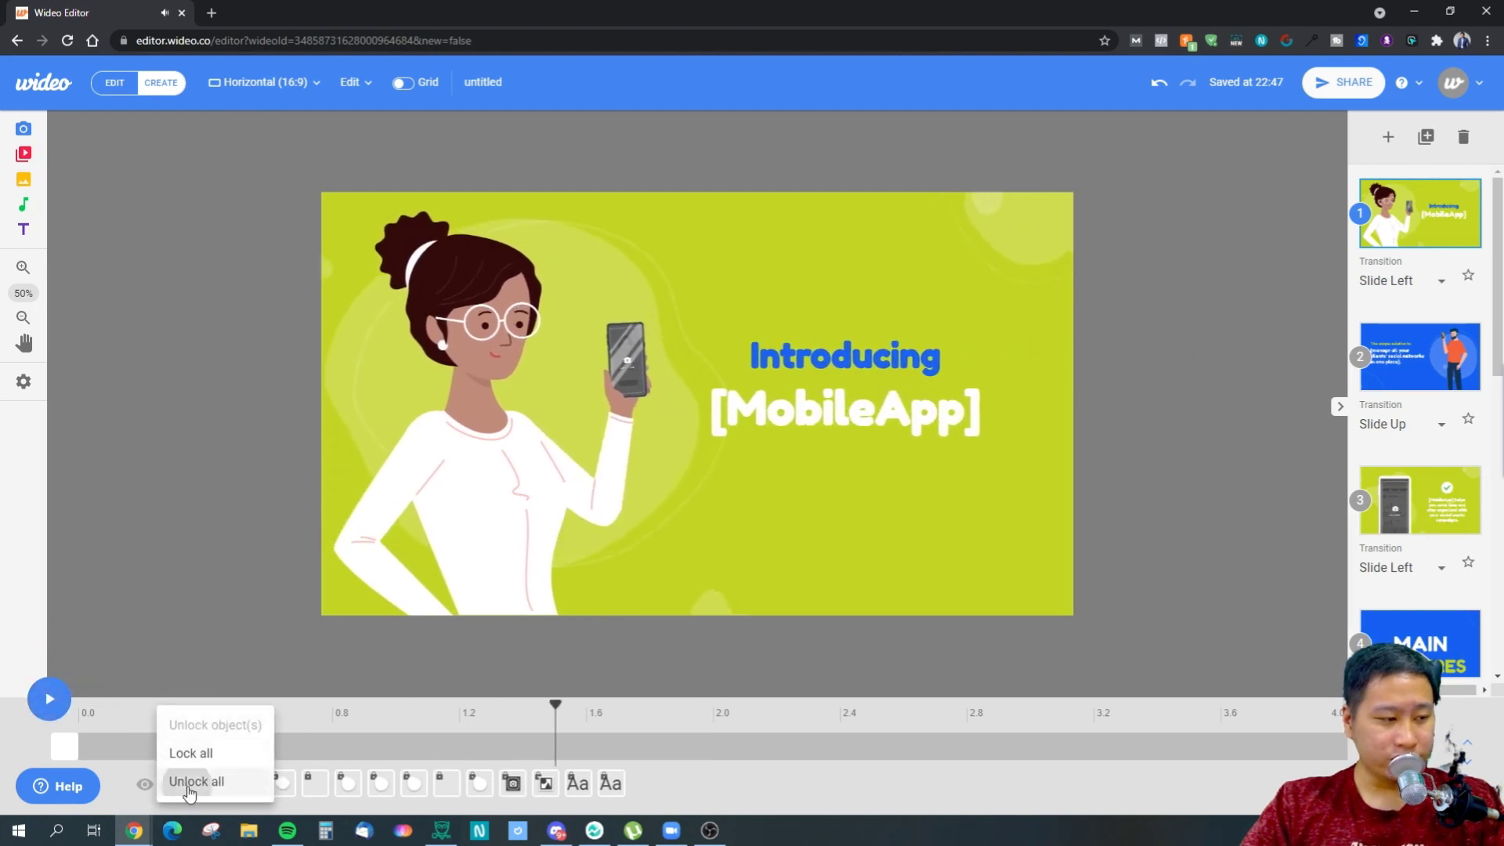
{"action": "left_click", "coordinate": [188, 789]}
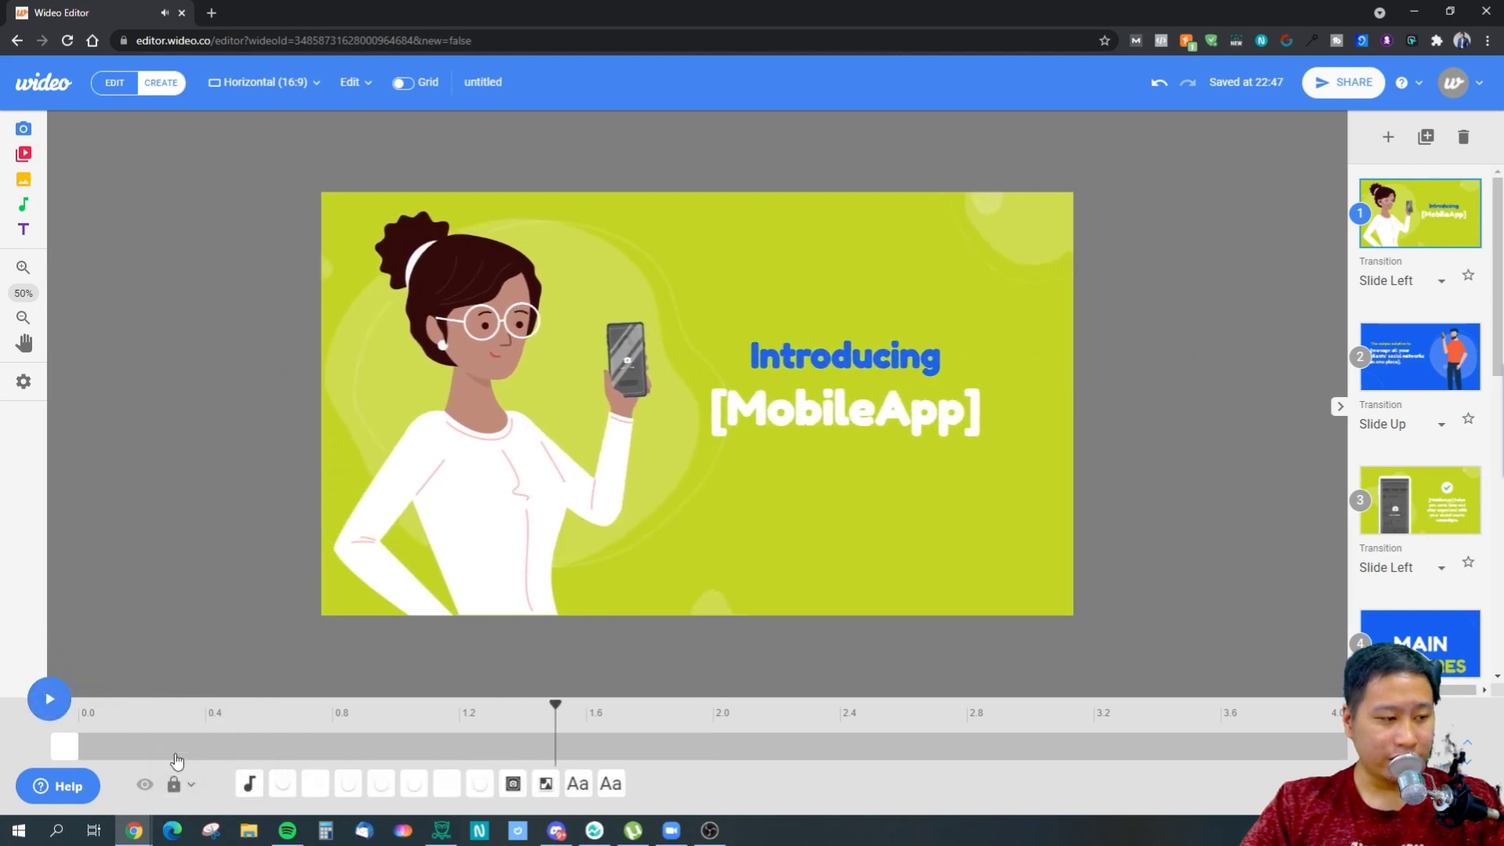
{"action": "left_click", "coordinate": [283, 789]}
{"action": "left_click", "coordinate": [347, 787]}
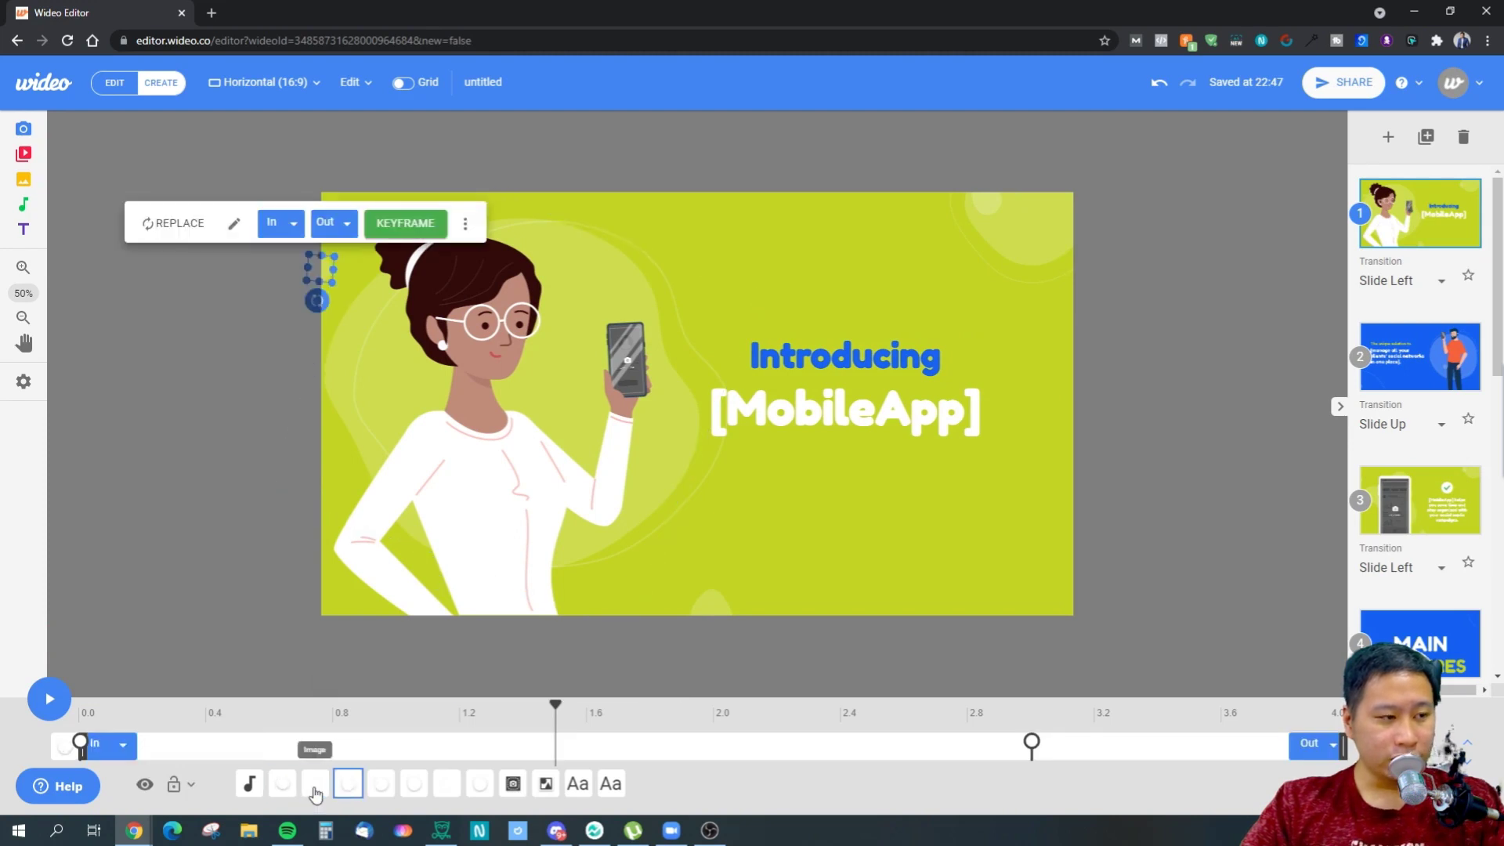
{"action": "left_click", "coordinate": [315, 789]}
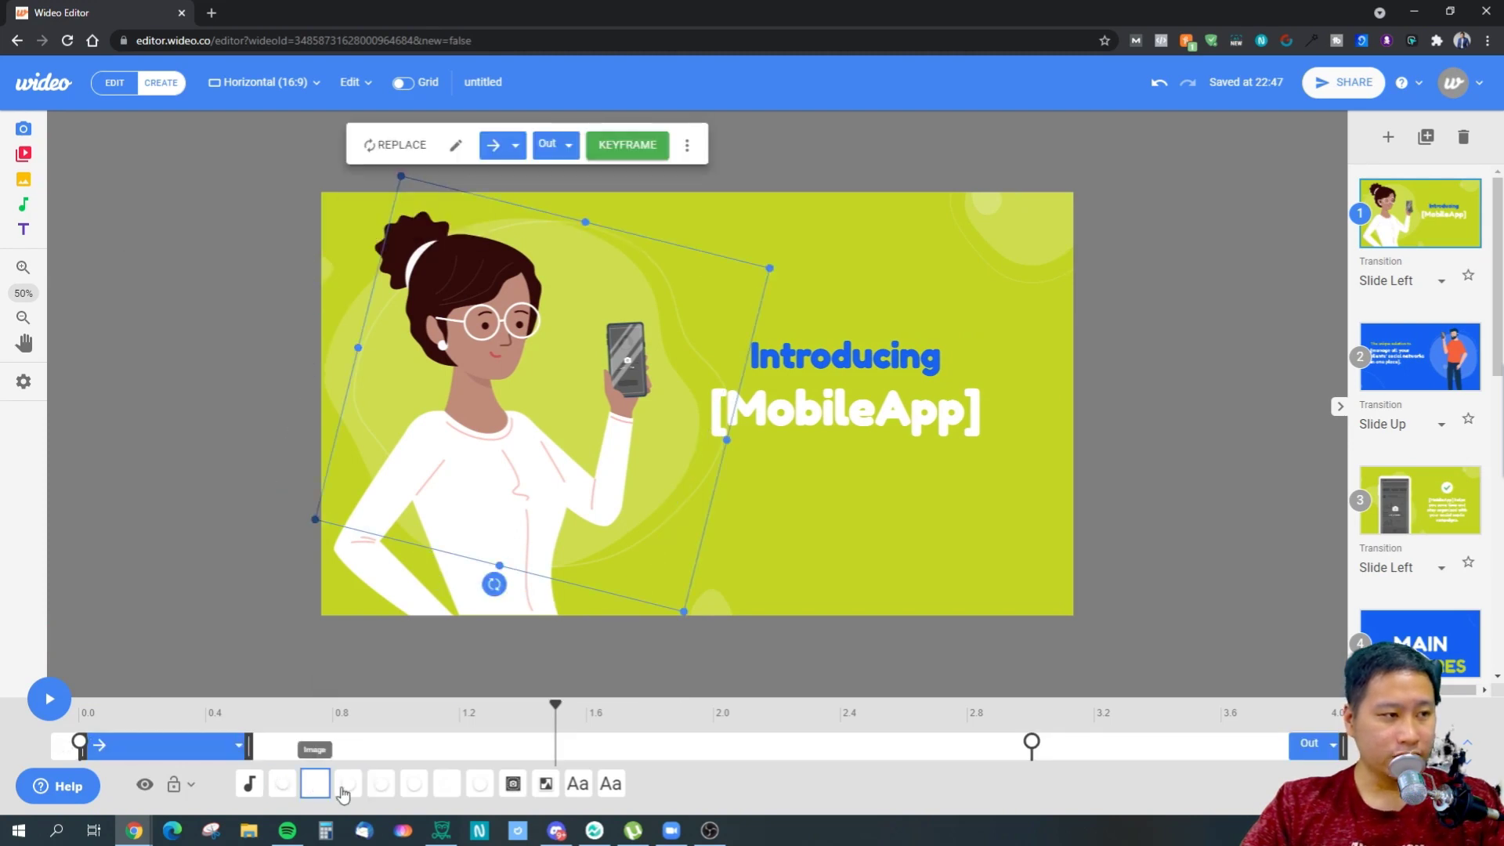
{"action": "left_click", "coordinate": [287, 788]}
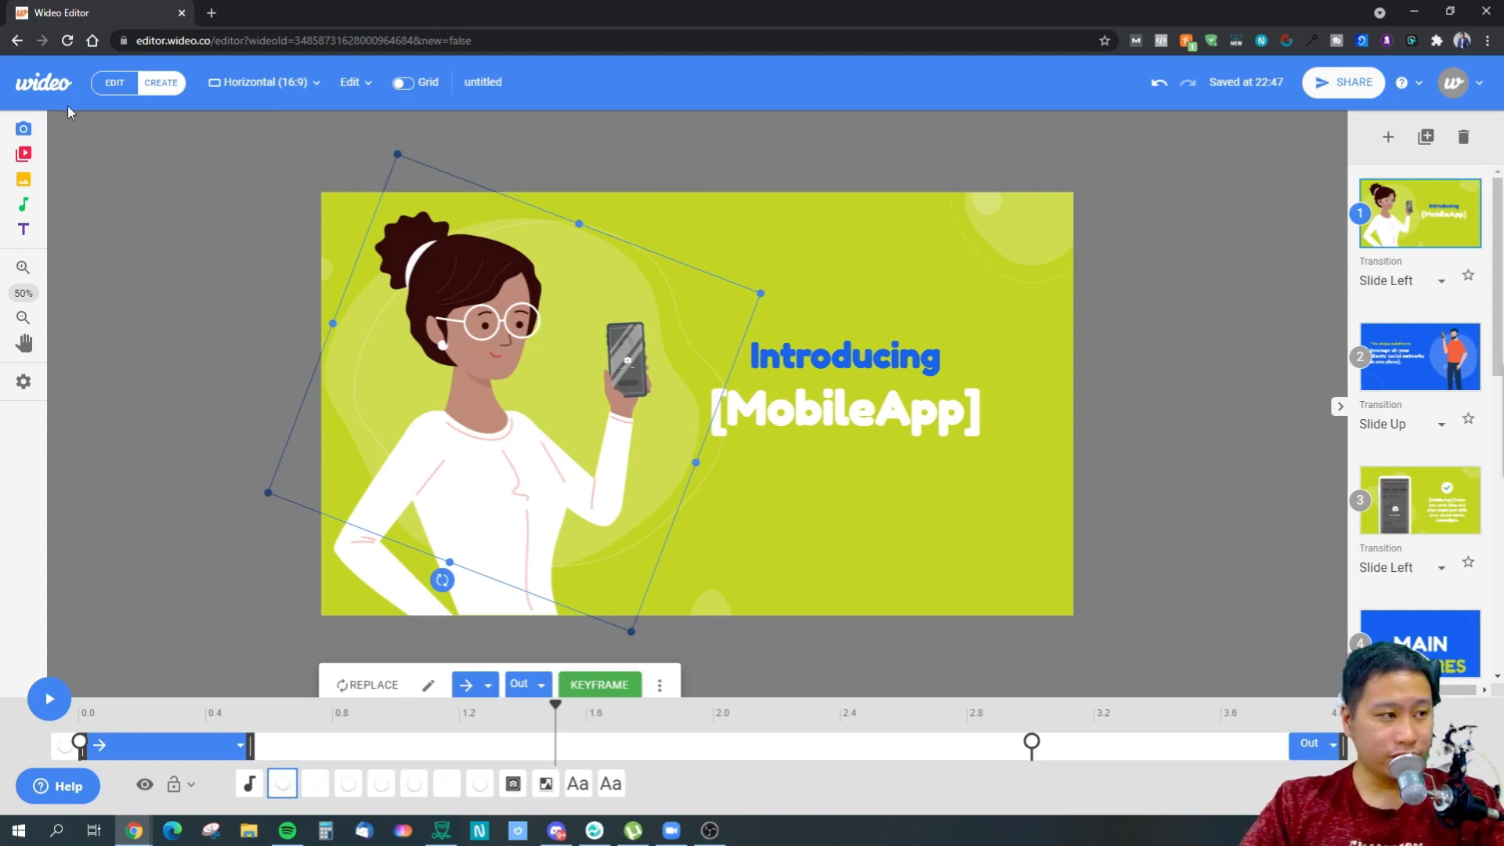
Insert a star from Library > Shapes and place it below the MobileApp title
{"action": "left_click", "coordinate": [23, 129]}
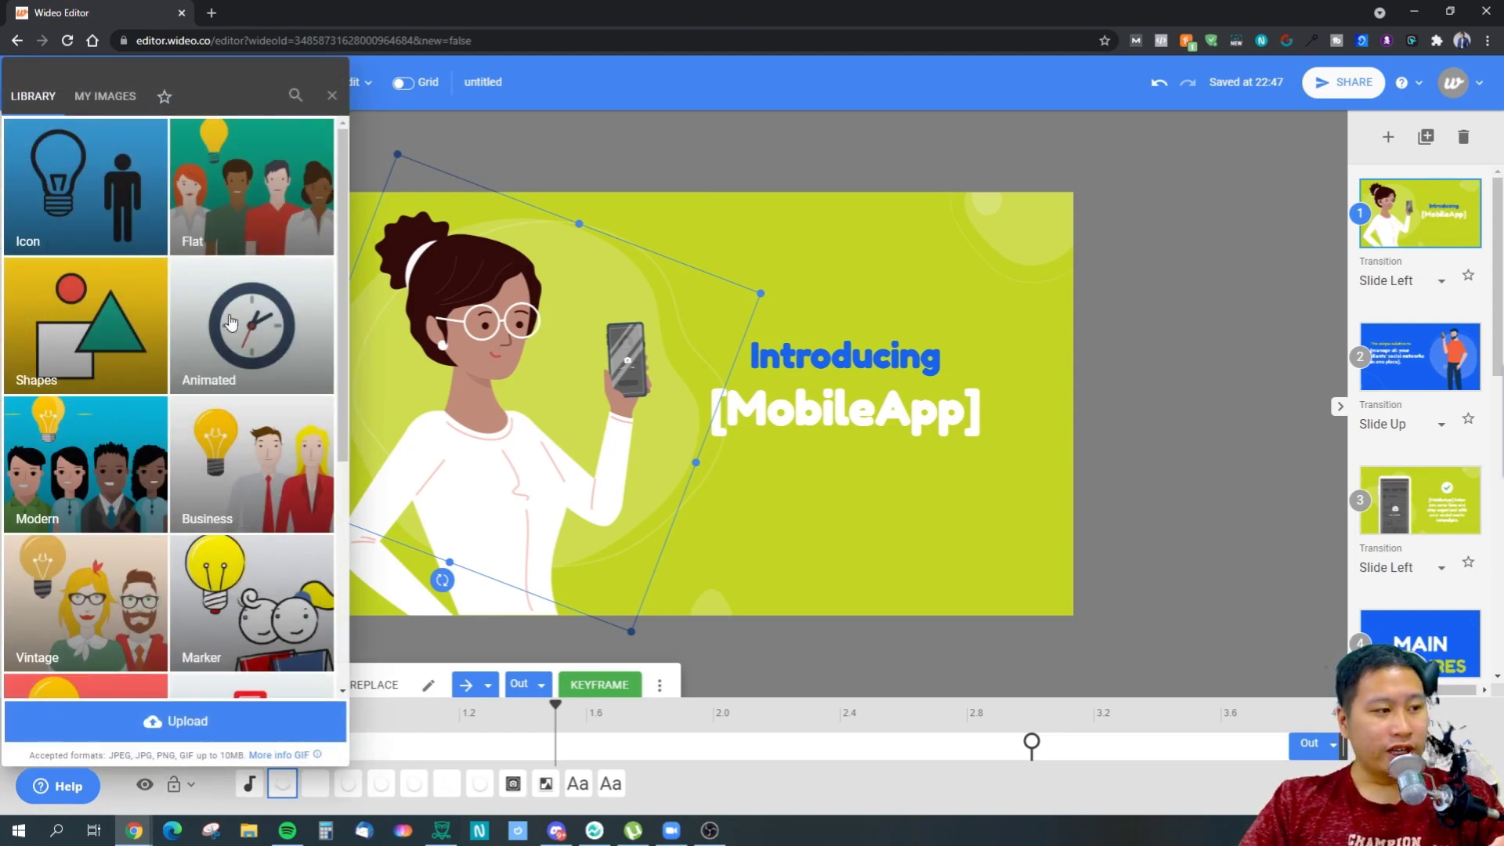
{"action": "left_click", "coordinate": [141, 231]}
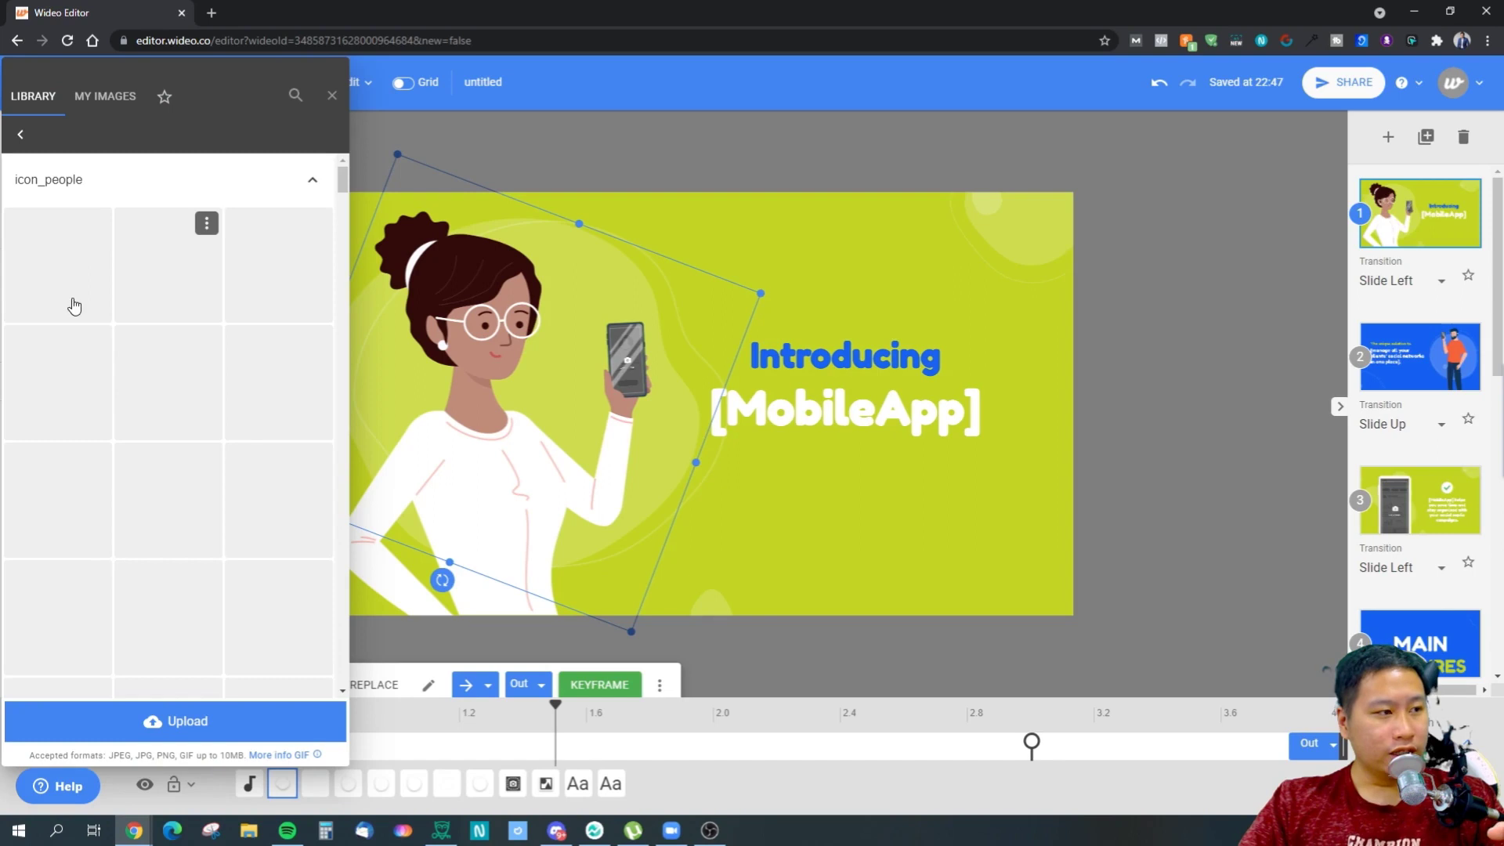
{"action": "left_click", "coordinate": [21, 138]}
{"action": "left_click", "coordinate": [78, 282]}
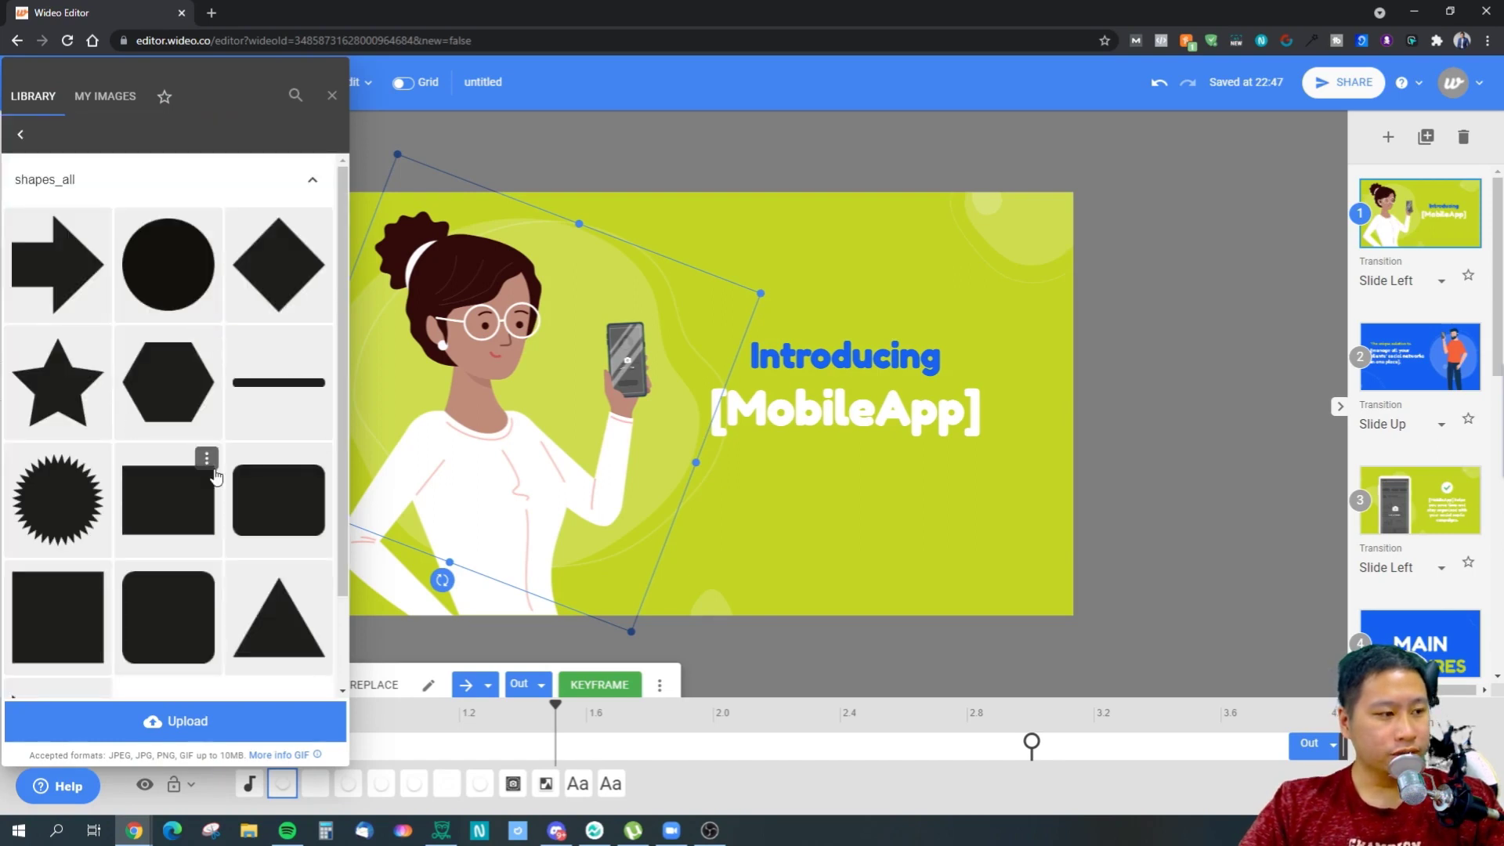
{"action": "scroll", "coordinate": [221, 553], "scroll_direction": "down", "scroll_amount": 2}
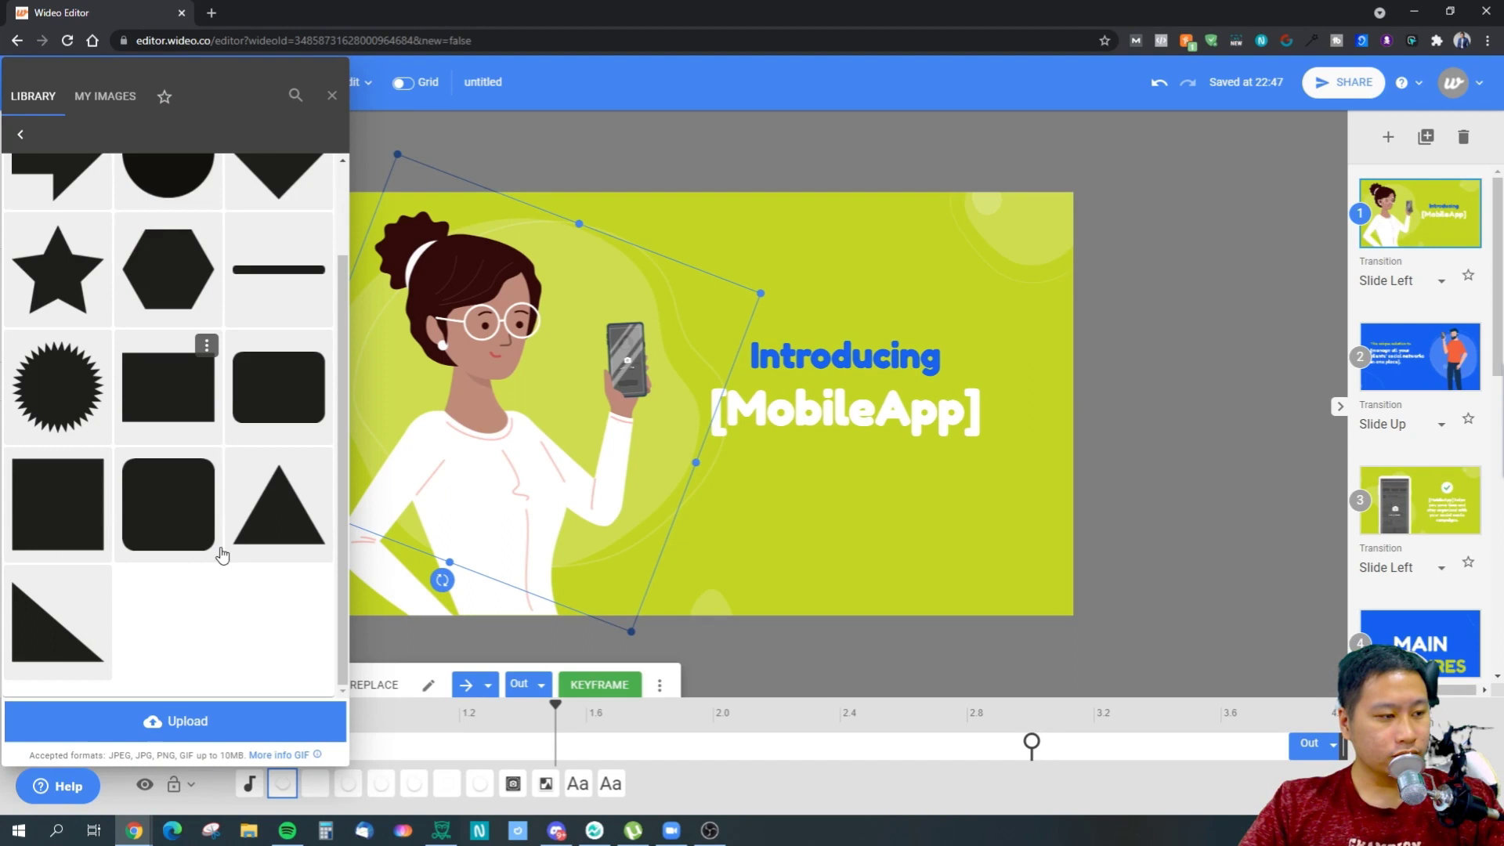
{"action": "scroll", "coordinate": [57, 410], "scroll_direction": "up", "scroll_amount": 1}
{"action": "left_click", "coordinate": [55, 365]}
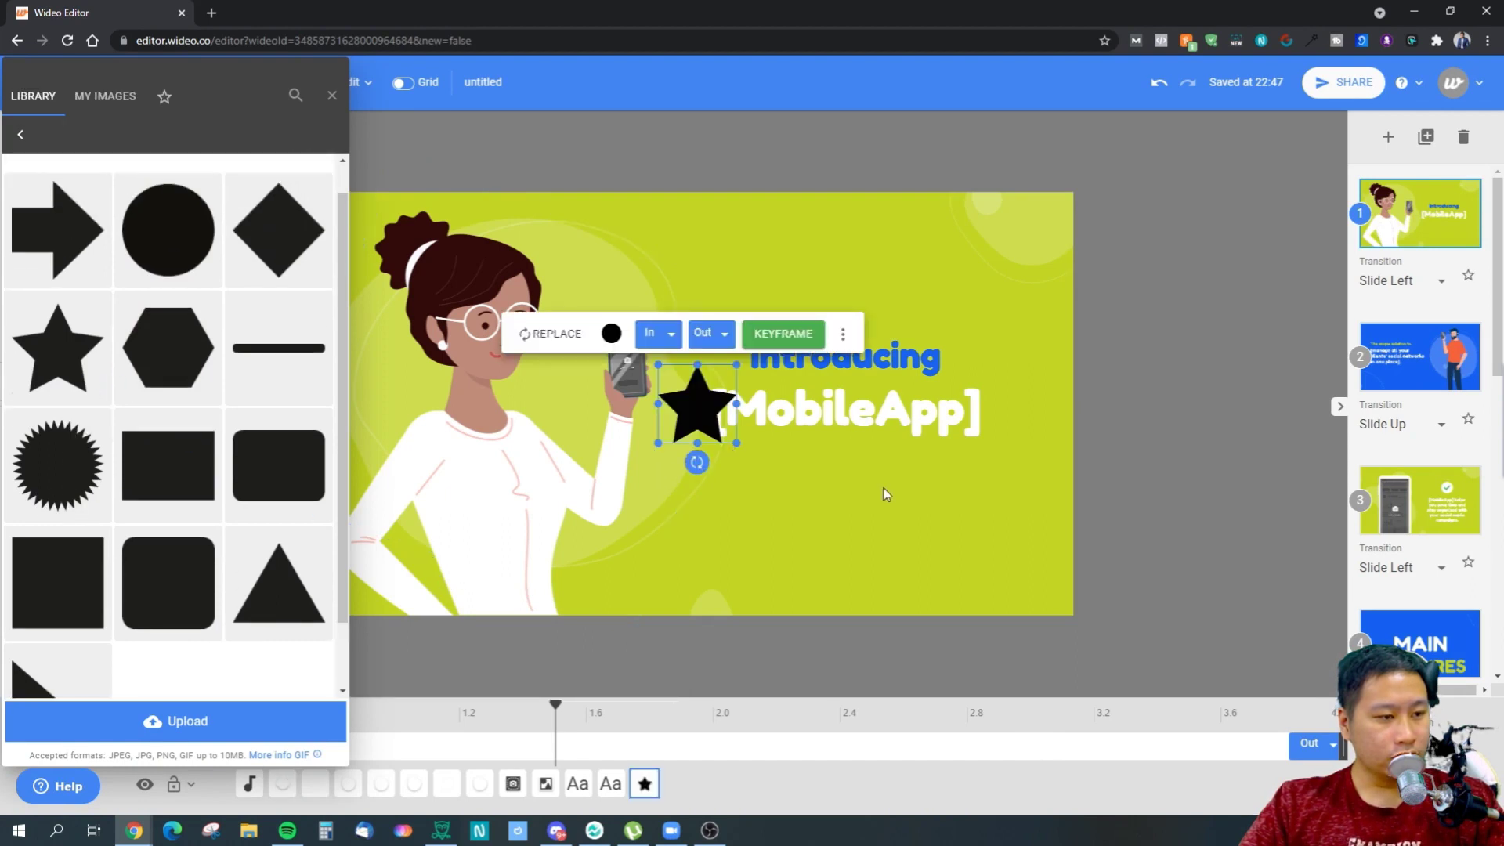
{"action": "left_click_drag", "start_coordinate": [689, 419], "coordinate": [828, 536]}
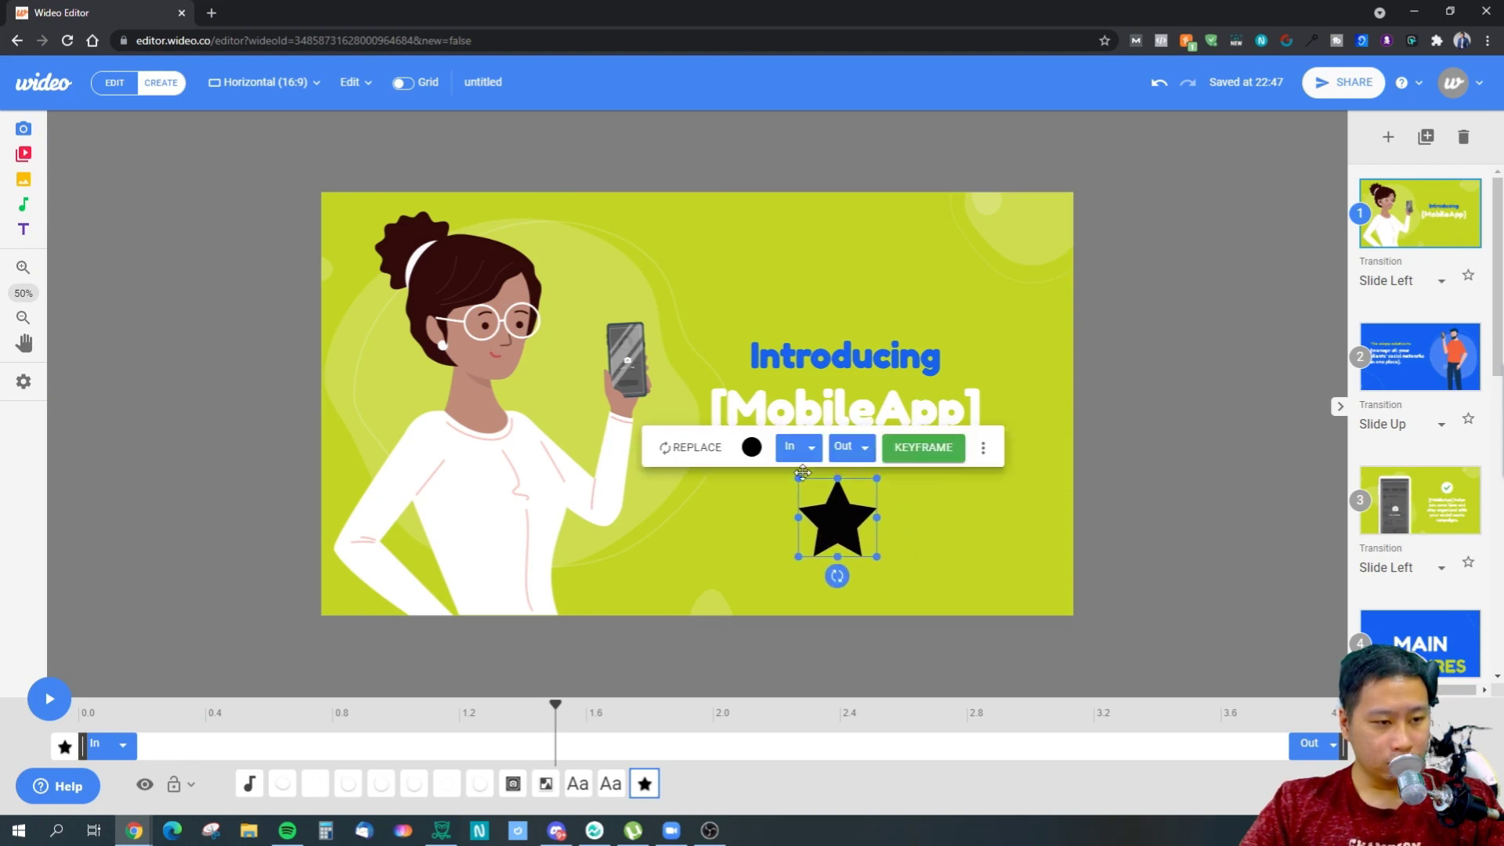
{"action": "left_click", "coordinate": [751, 447]}
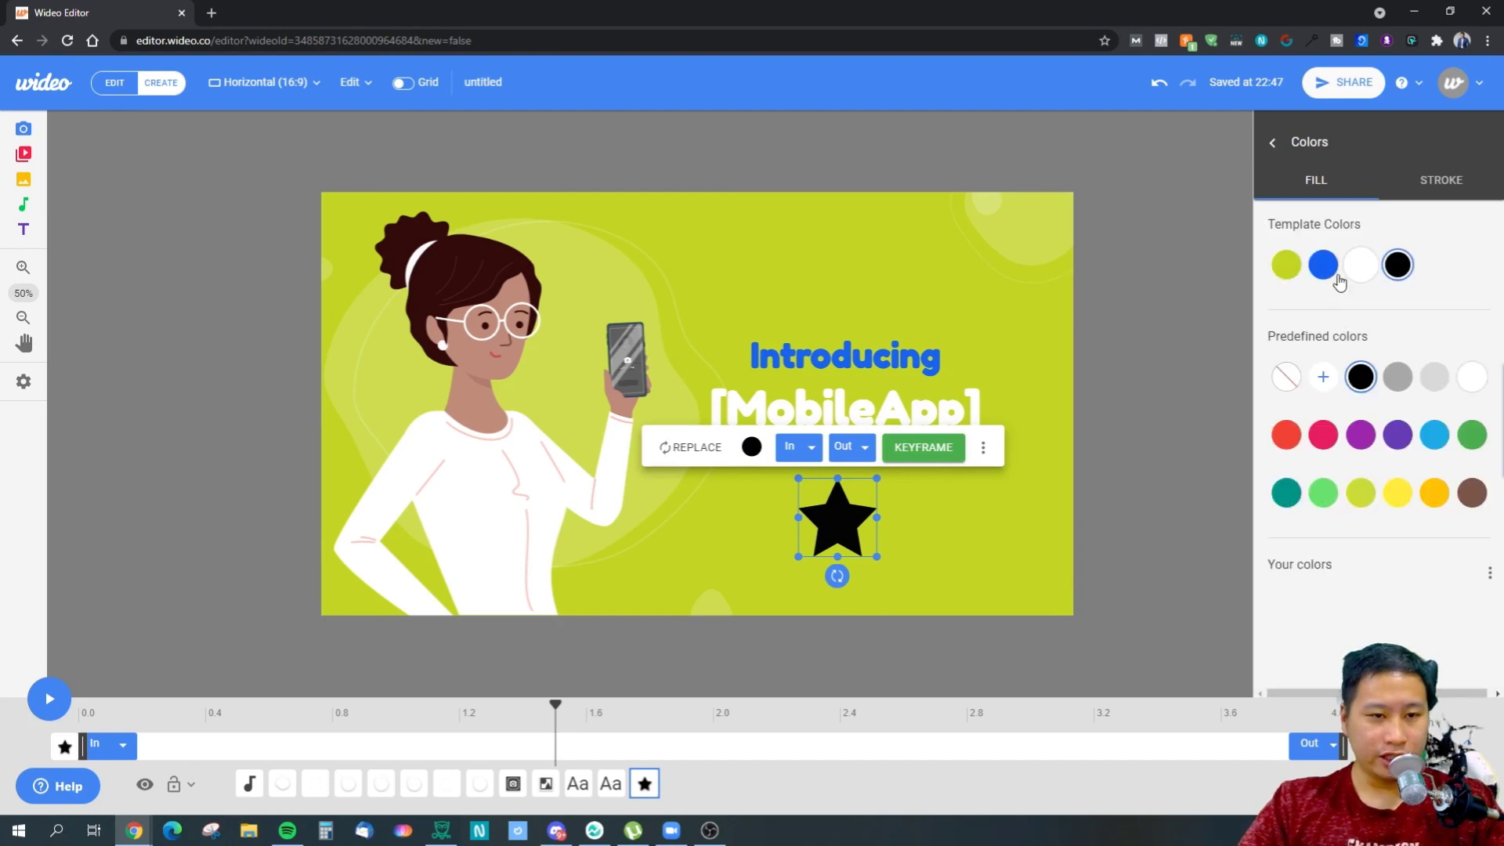
Fill the star with the template blue #1560F1 and close the colour options
{"action": "left_click", "coordinate": [1324, 268]}
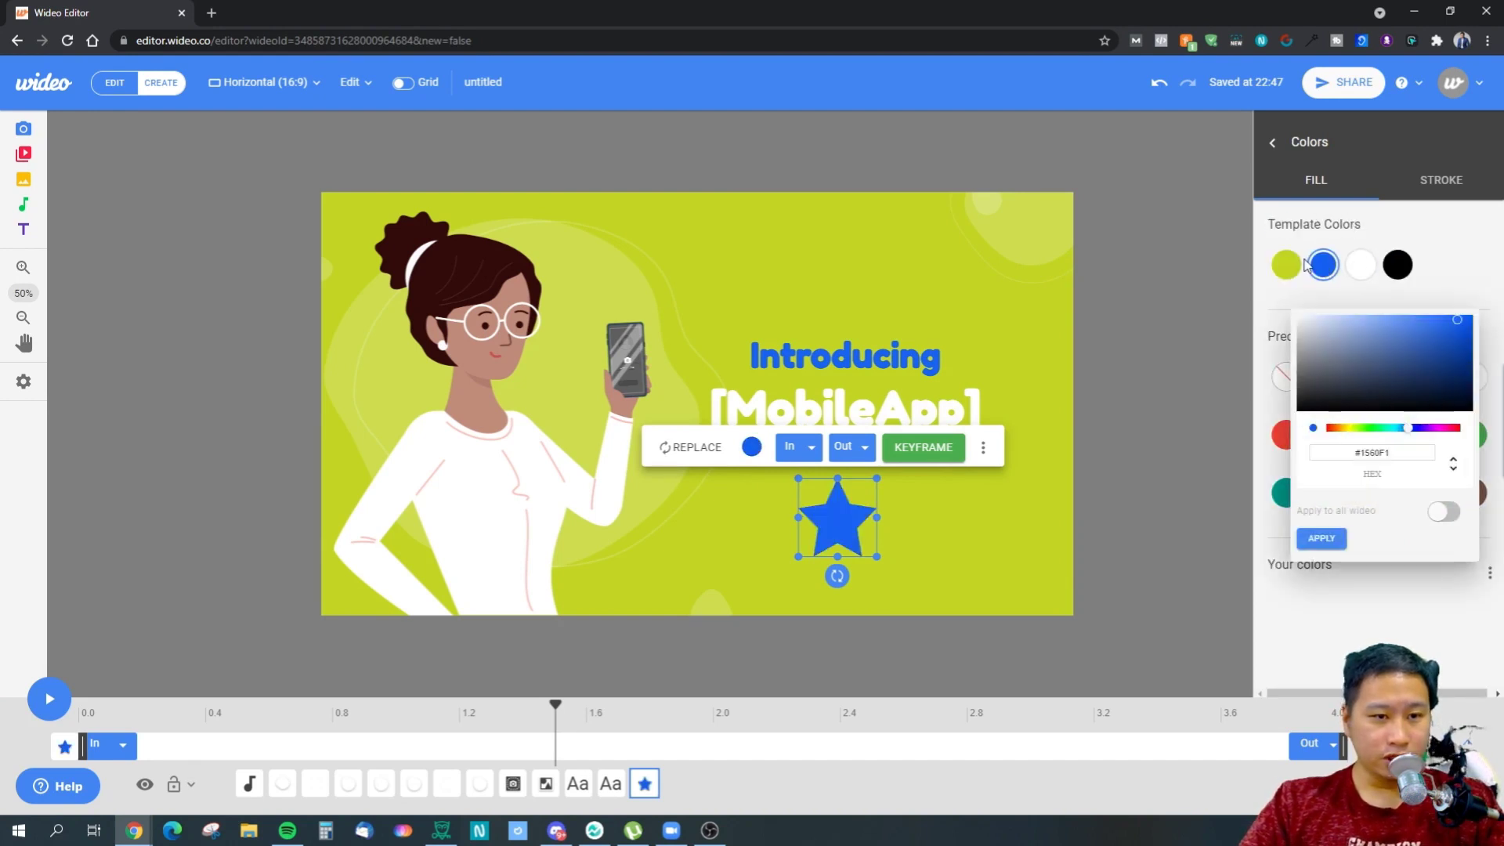
{"action": "left_click", "coordinate": [1439, 227]}
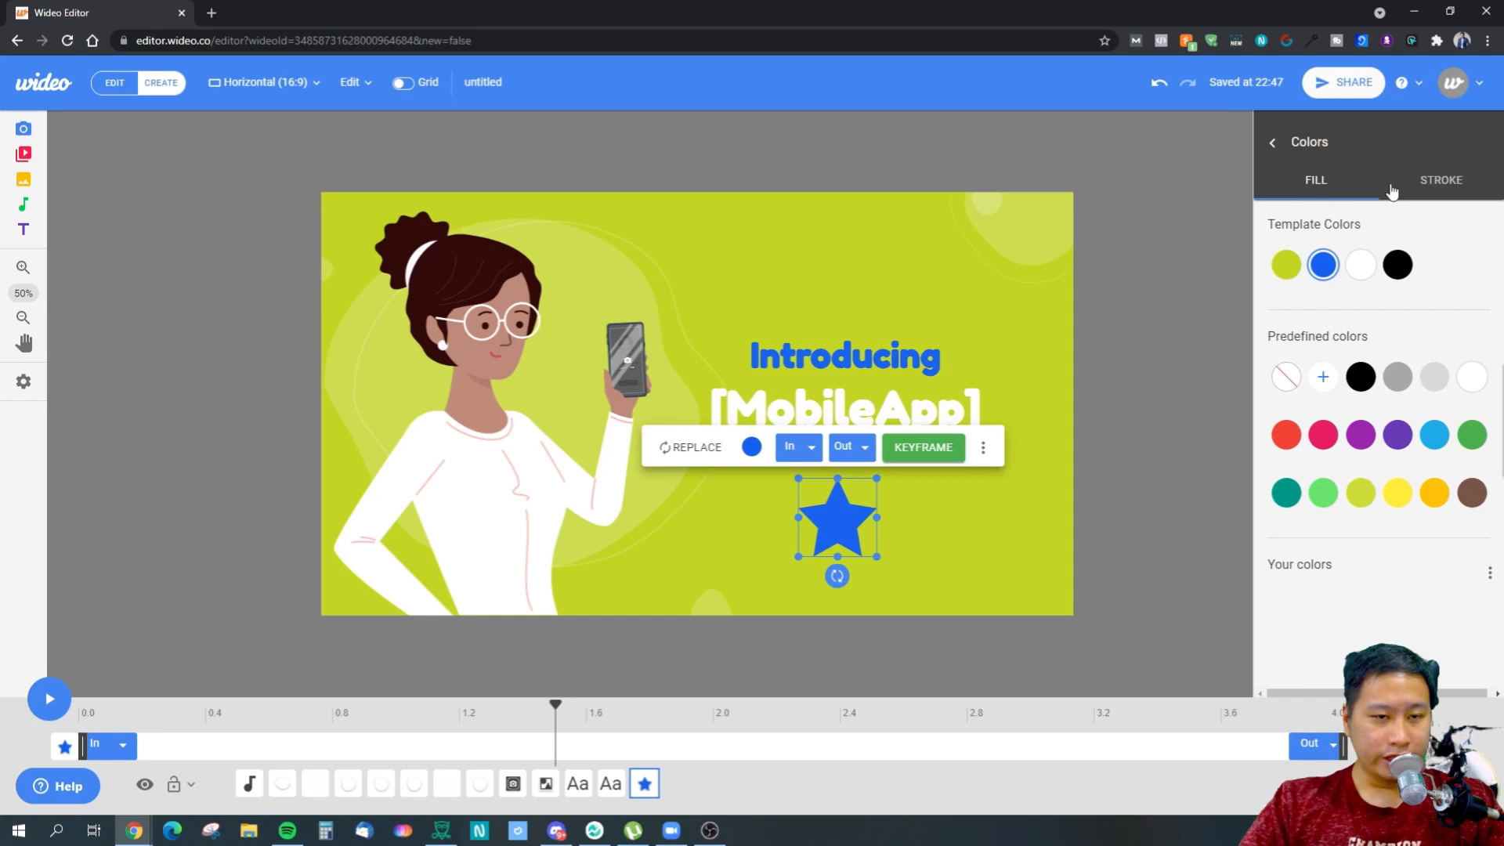
{"action": "left_click", "coordinate": [1265, 147]}
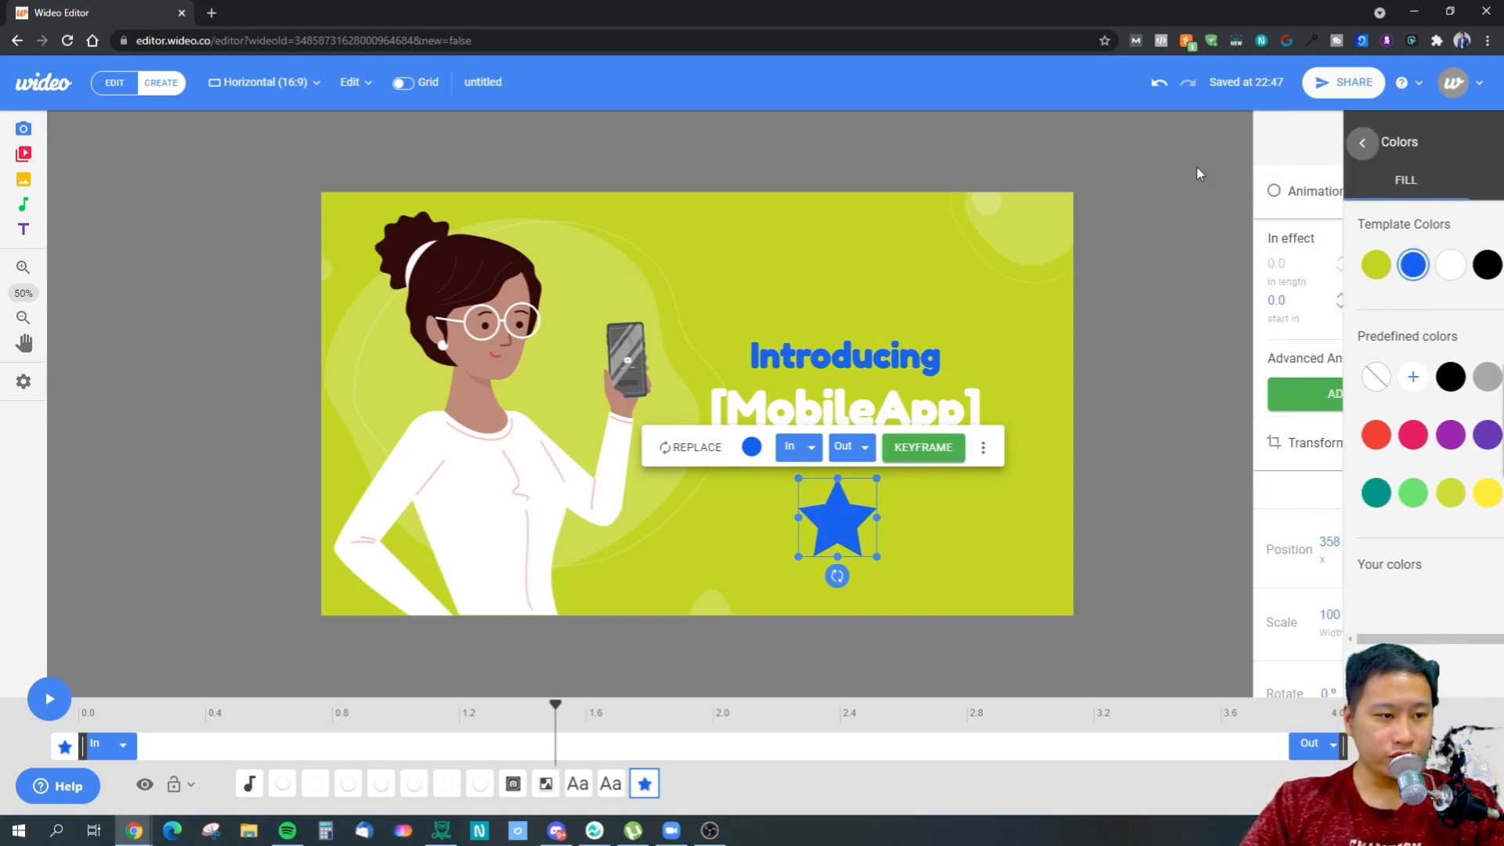
Preview the slide and try a Zoom In entrance on the star
{"action": "left_click", "coordinate": [48, 698]}
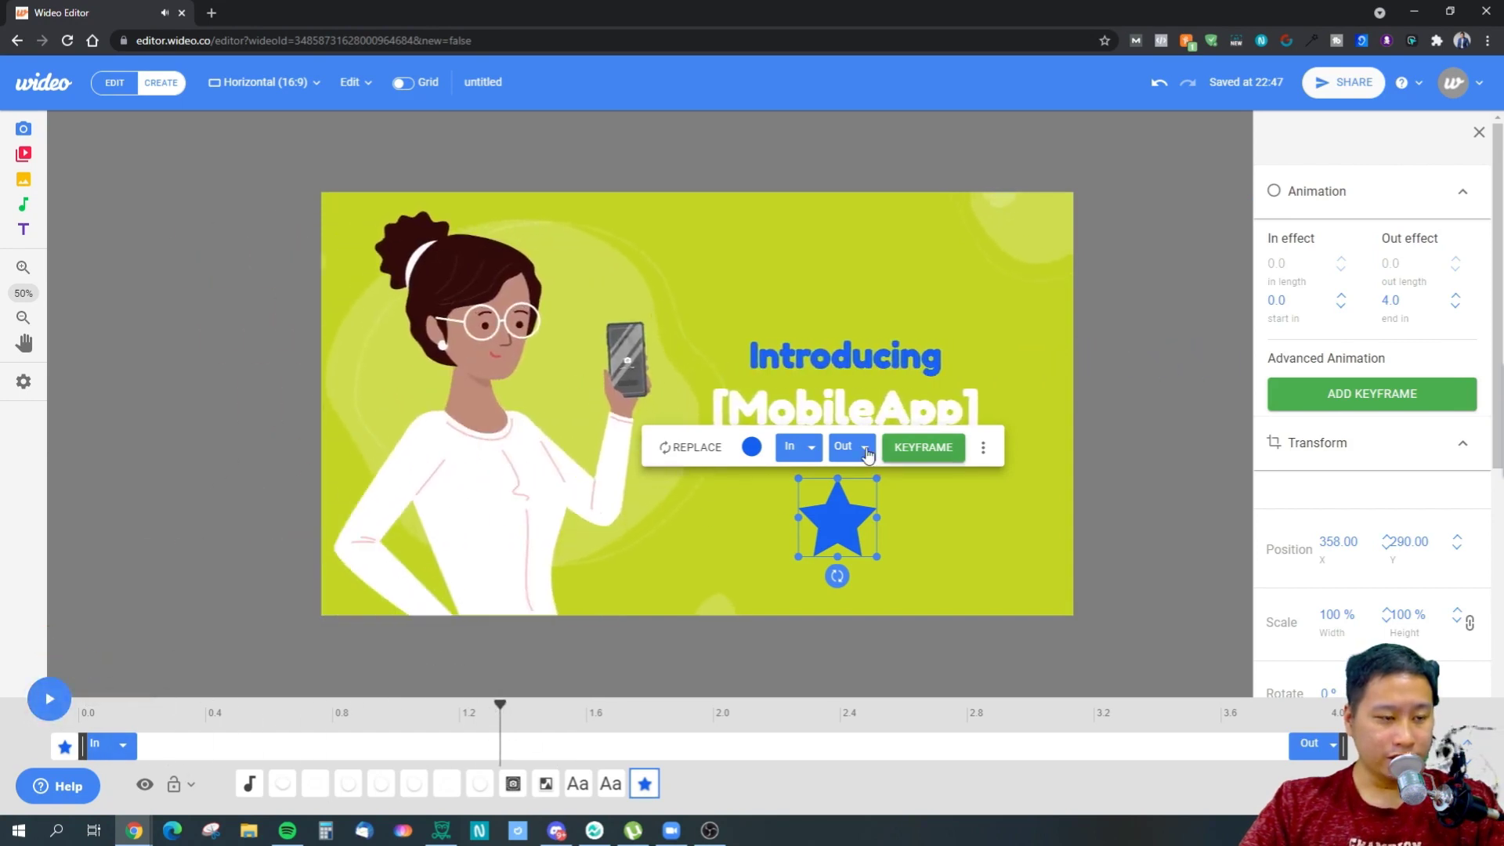
{"action": "left_click", "coordinate": [796, 445]}
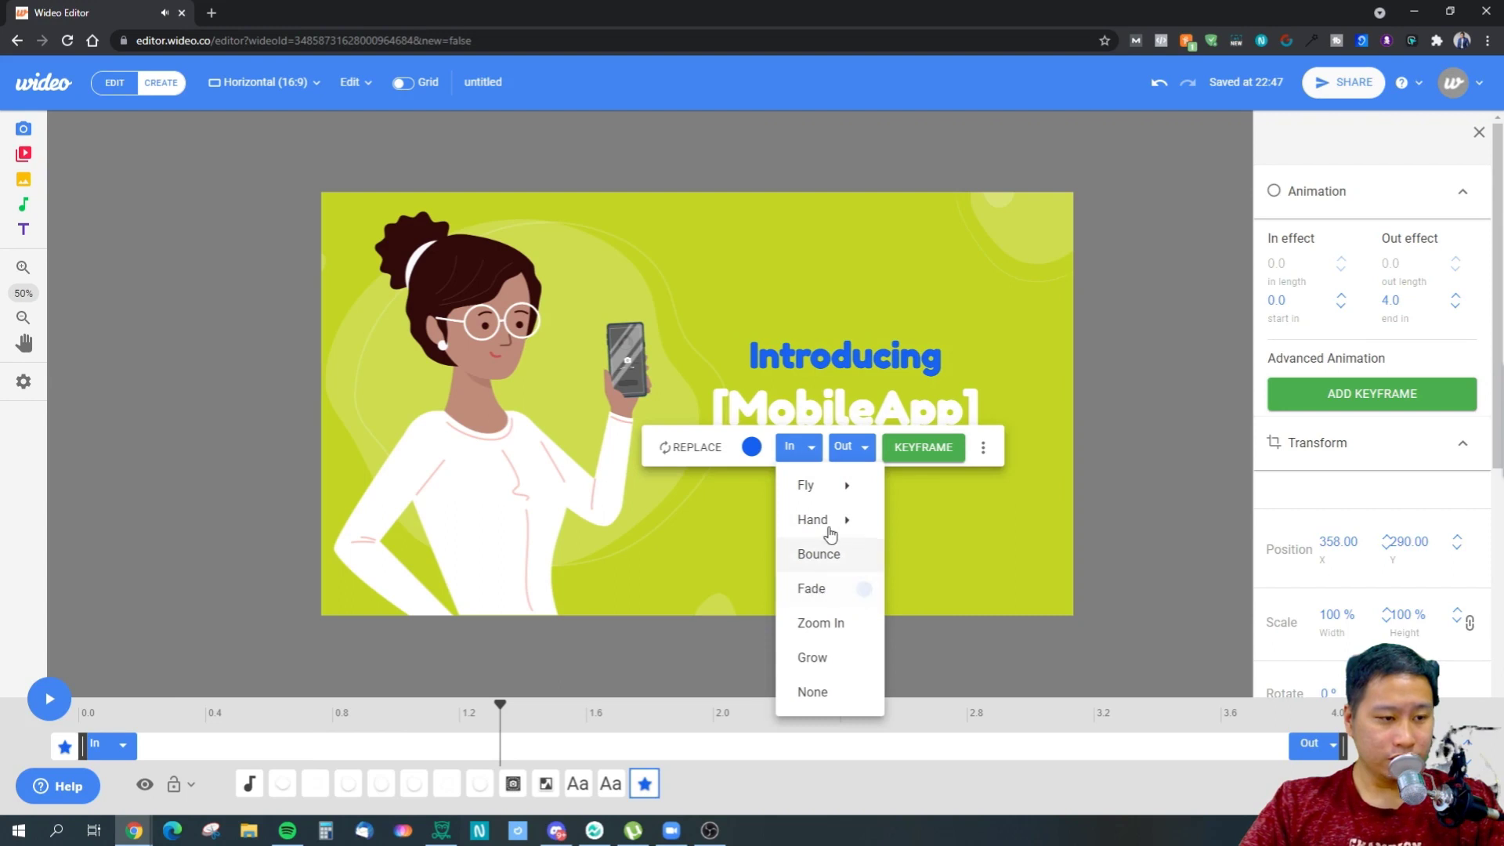
{"action": "left_click", "coordinate": [811, 624]}
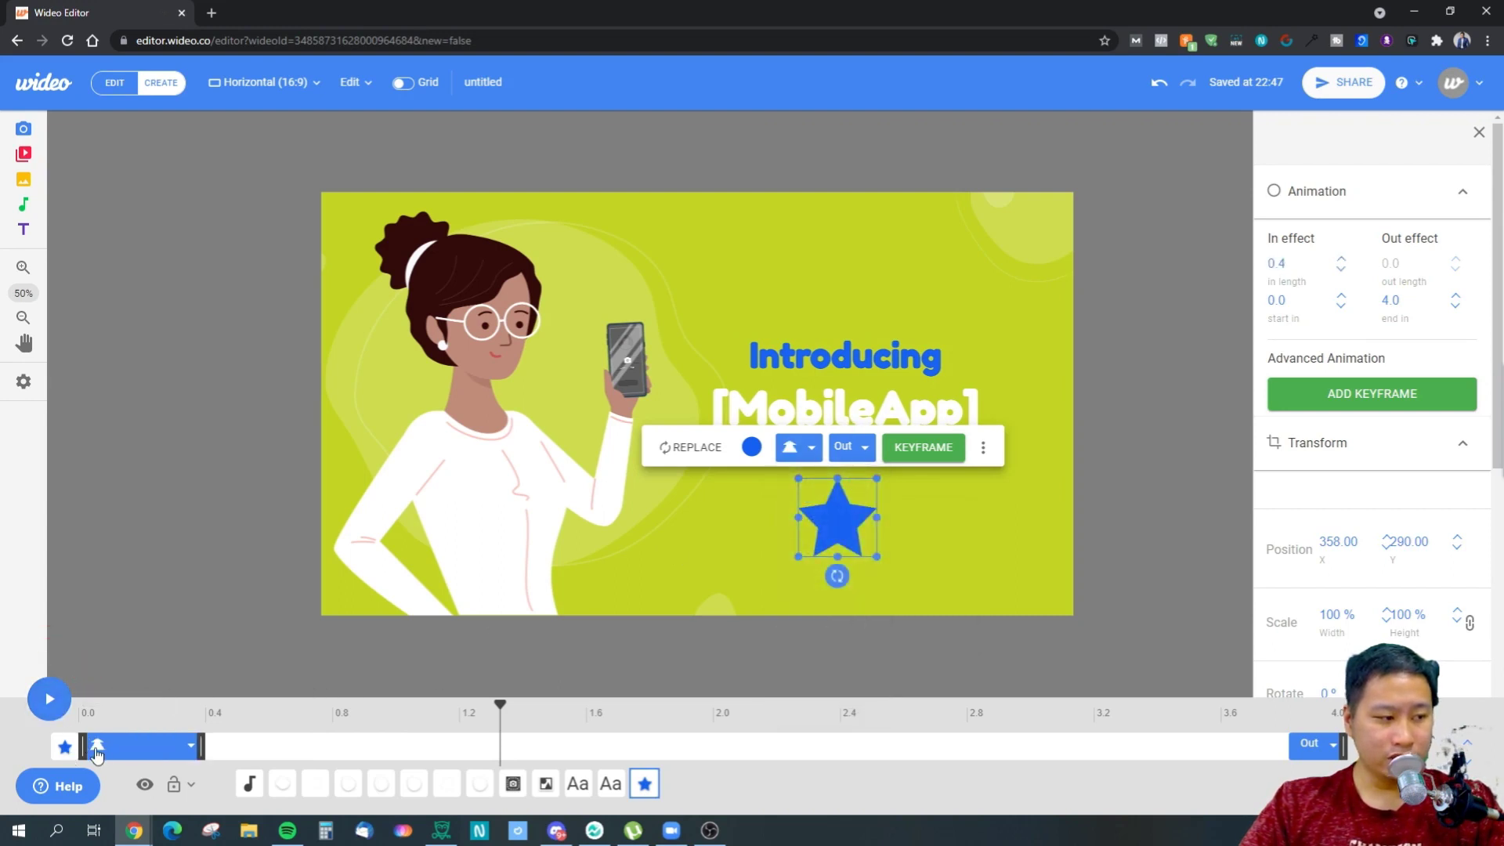
{"action": "left_click", "coordinate": [165, 717]}
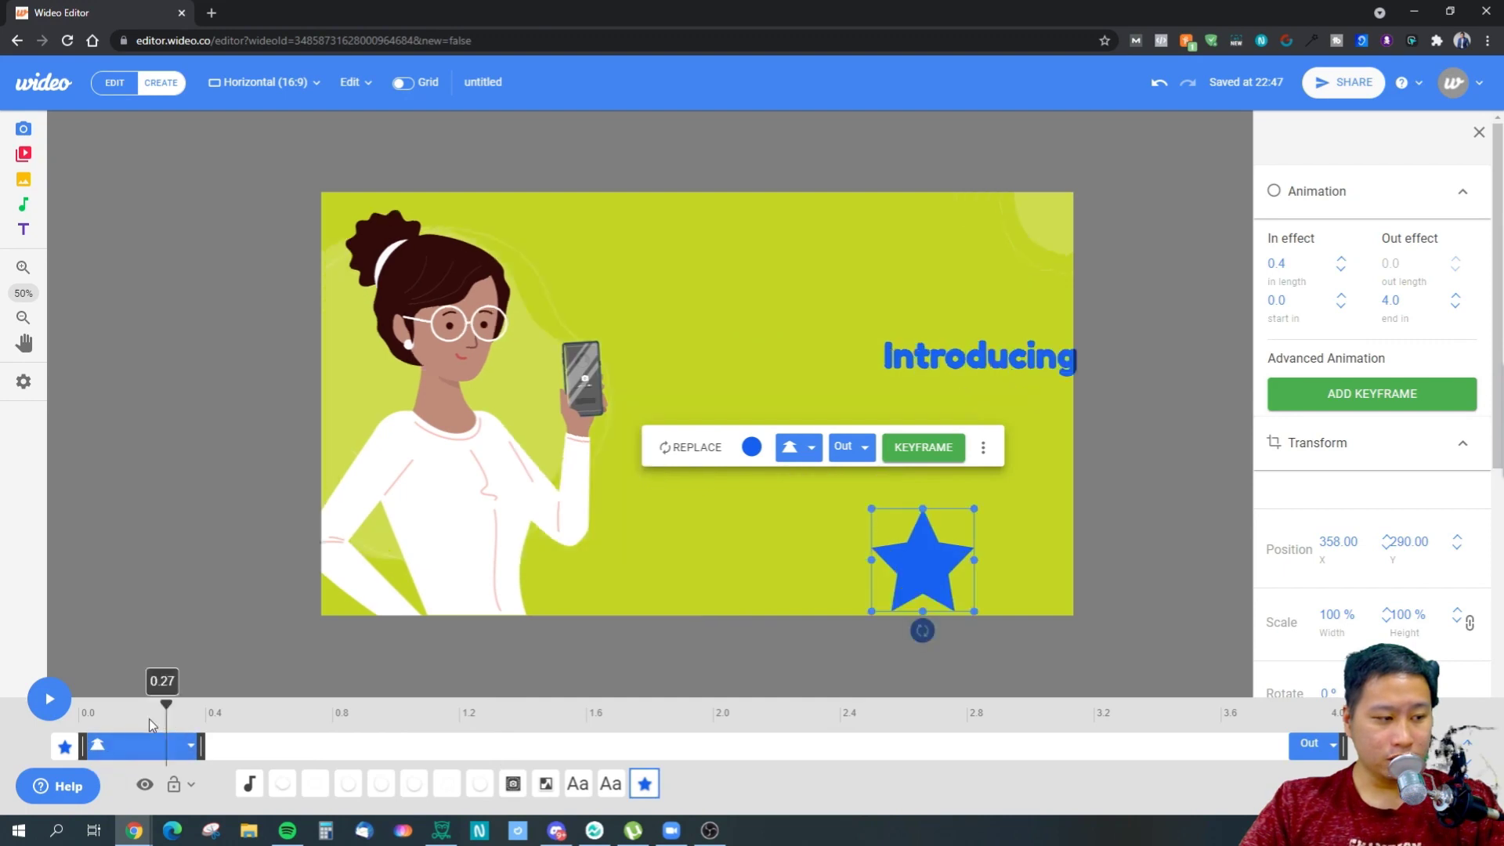
{"action": "left_click_drag", "start_coordinate": [125, 719], "coordinate": [235, 719]}
Set the star's entrance to Hand > Right (0.4 s) and scrub to preview it
{"action": "left_click", "coordinate": [800, 455]}
{"action": "mouse_move", "coordinate": [824, 525]}
{"action": "left_click", "coordinate": [921, 526]}
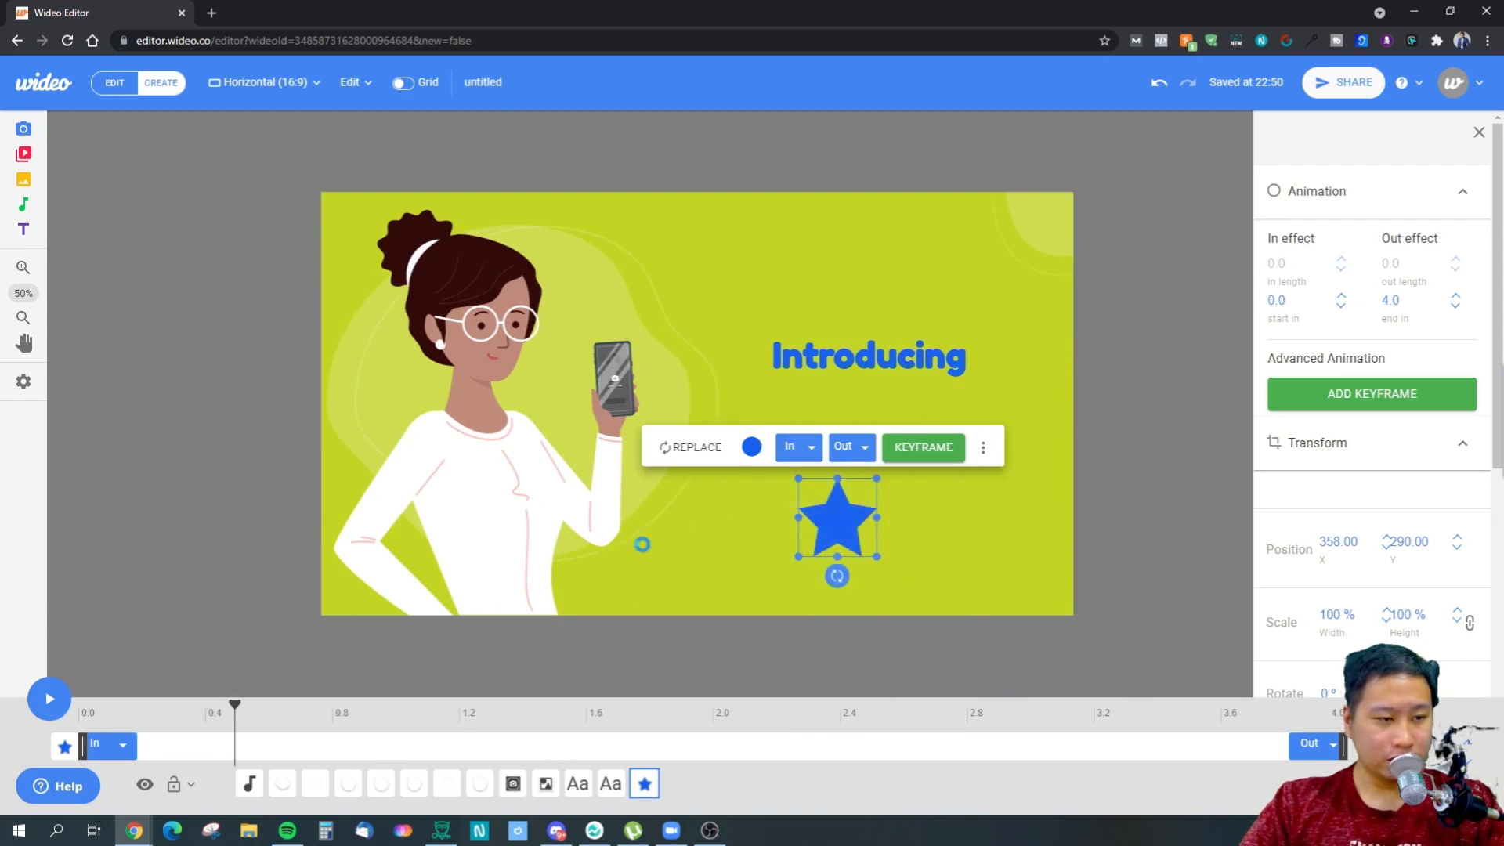
{"action": "left_click_drag", "start_coordinate": [238, 710], "coordinate": [91, 709]}
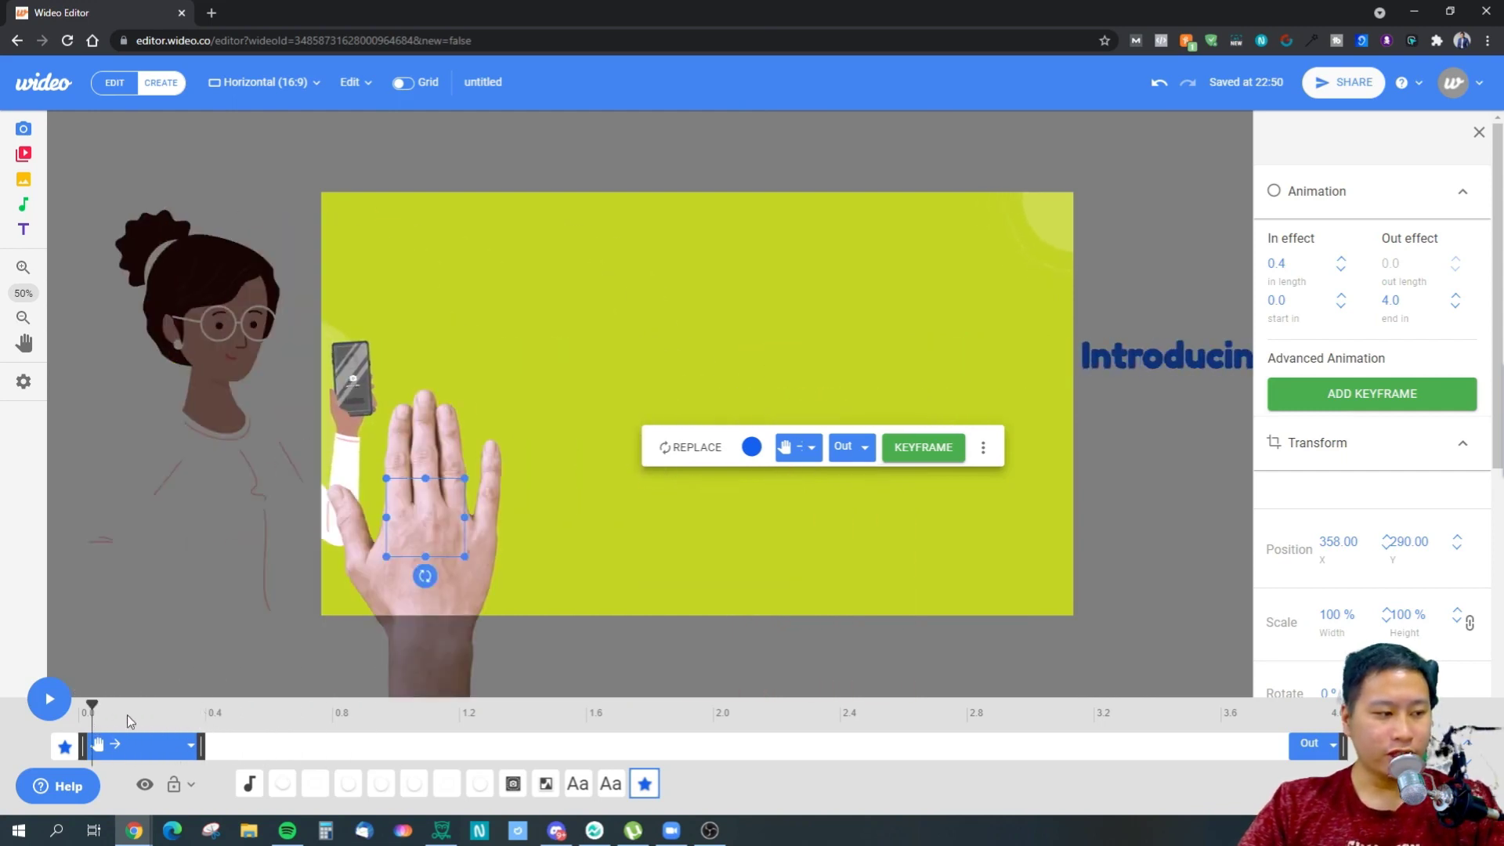
Try Fly > Left and Grow entrances on the star, scrubbing to preview each
{"action": "left_click", "coordinate": [815, 448]}
{"action": "mouse_move", "coordinate": [839, 488]}
{"action": "left_click", "coordinate": [937, 493]}
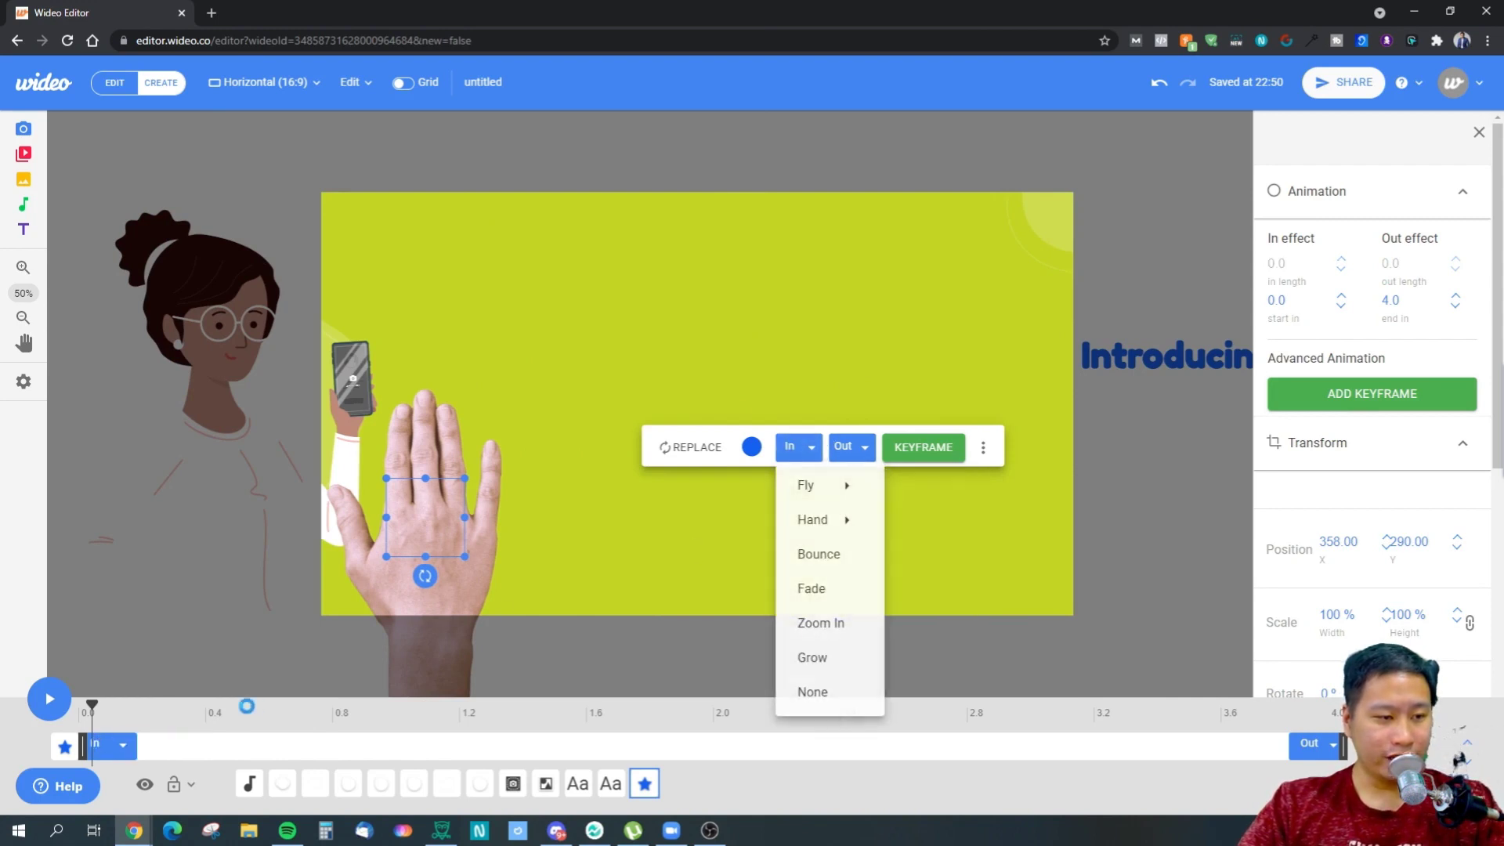
{"action": "mouse_move", "coordinate": [92, 708]}
{"action": "left_mouse_down"}
{"action": "mouse_move", "coordinate": [250, 711]}
{"action": "mouse_move", "coordinate": [103, 711]}
{"action": "left_mouse_up"}
{"action": "left_click", "coordinate": [803, 447]}
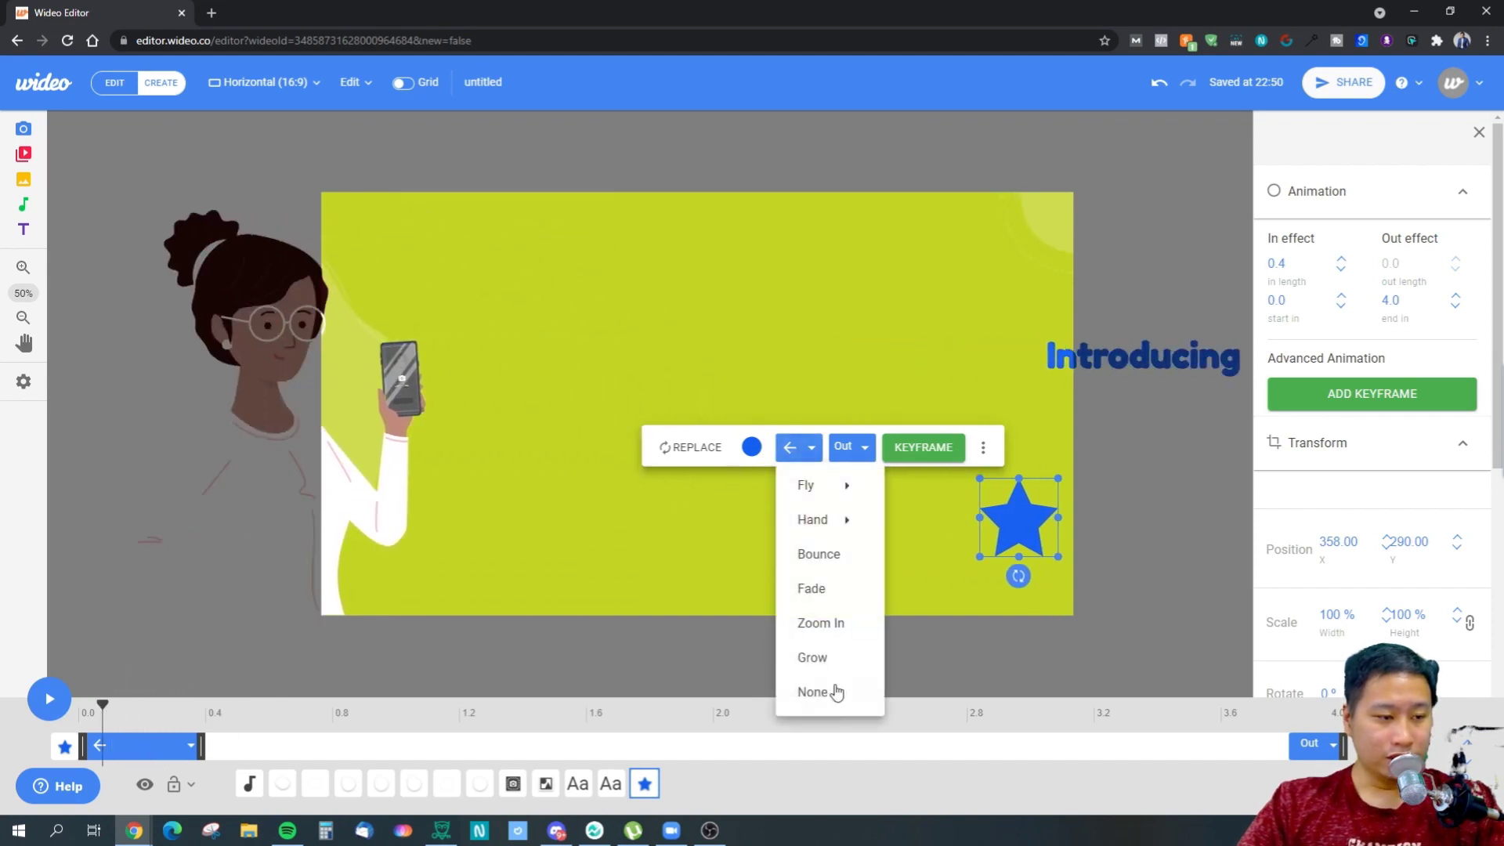
{"action": "left_click", "coordinate": [826, 667]}
{"action": "left_click", "coordinate": [100, 708]}
{"action": "mouse_move", "coordinate": [100, 709]}
{"action": "left_mouse_down"}
{"action": "mouse_move", "coordinate": [195, 709]}
{"action": "mouse_move", "coordinate": [94, 709]}
{"action": "left_mouse_up"}
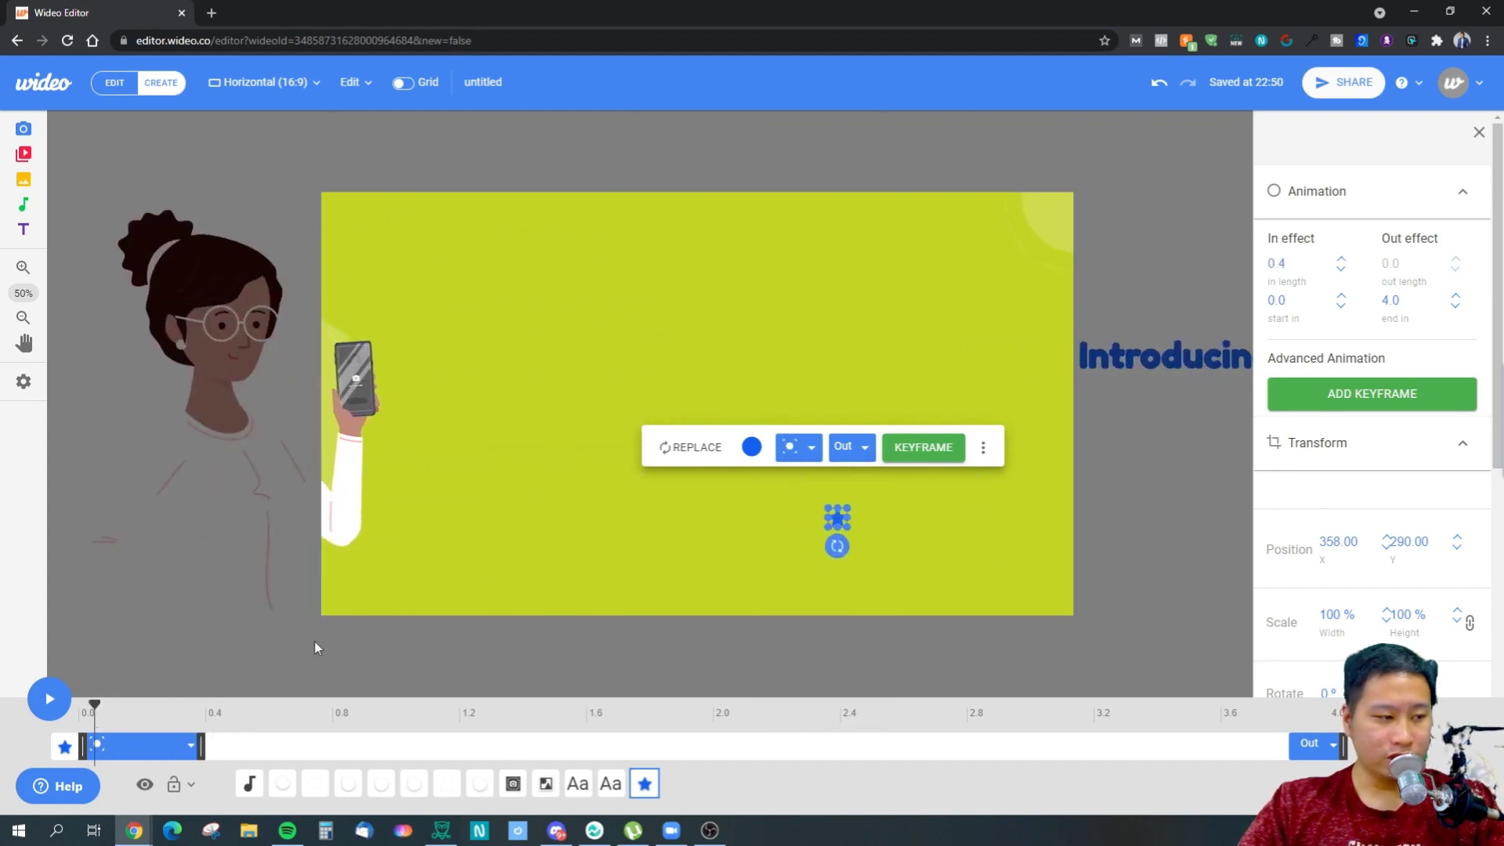
Switch the star's entrance to Bounce and play the slide preview
{"action": "left_click", "coordinate": [815, 459]}
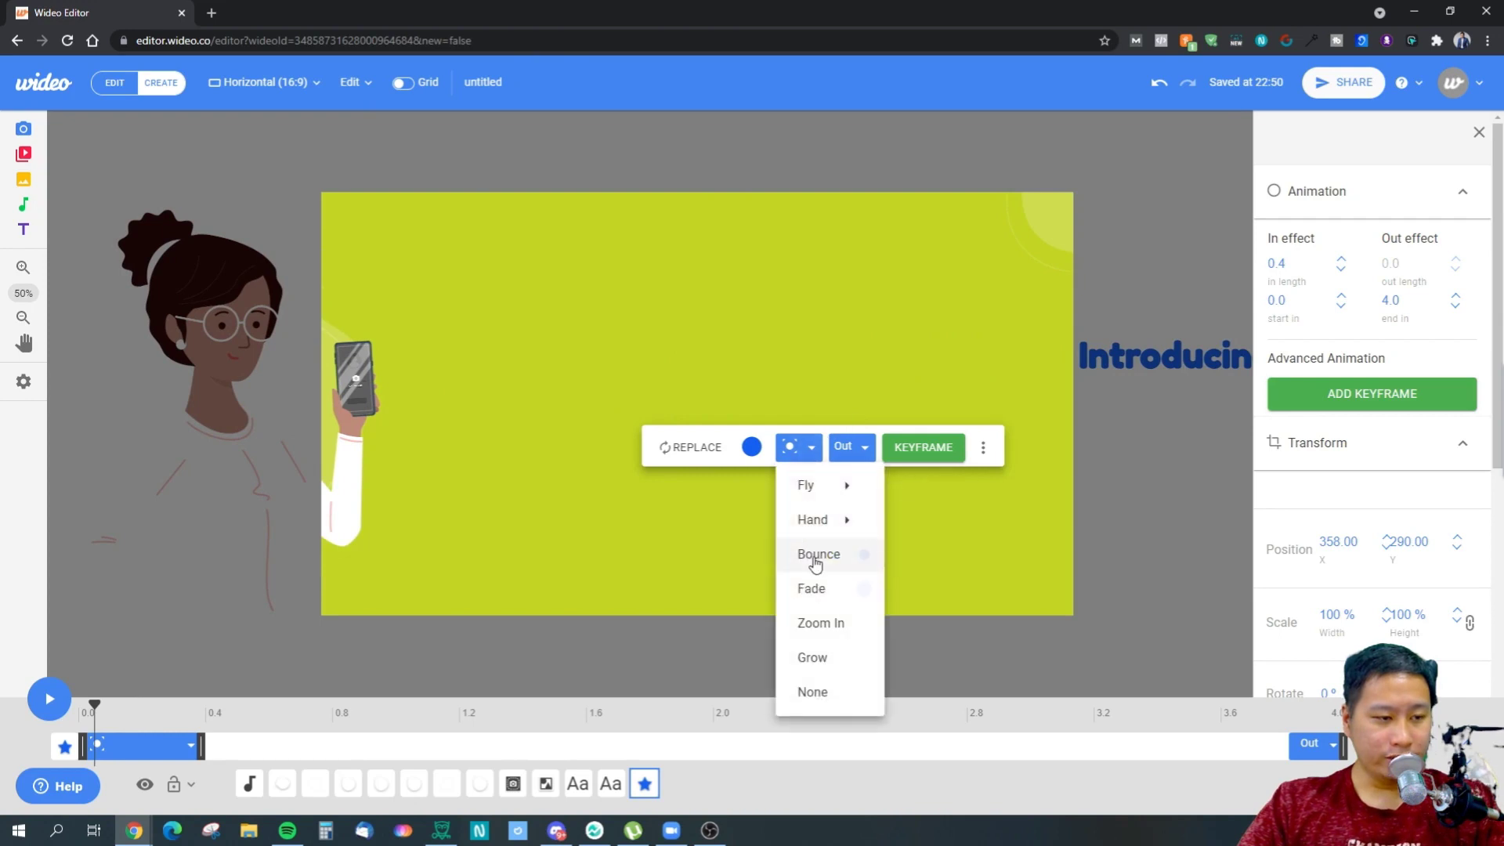
{"action": "left_click", "coordinate": [787, 561]}
{"action": "mouse_move", "coordinate": [94, 709]}
{"action": "left_mouse_down"}
{"action": "mouse_move", "coordinate": [202, 709]}
{"action": "mouse_move", "coordinate": [83, 709]}
{"action": "mouse_move", "coordinate": [195, 709]}
{"action": "mouse_move", "coordinate": [89, 727]}
{"action": "left_mouse_up"}
{"action": "left_click", "coordinate": [48, 698]}
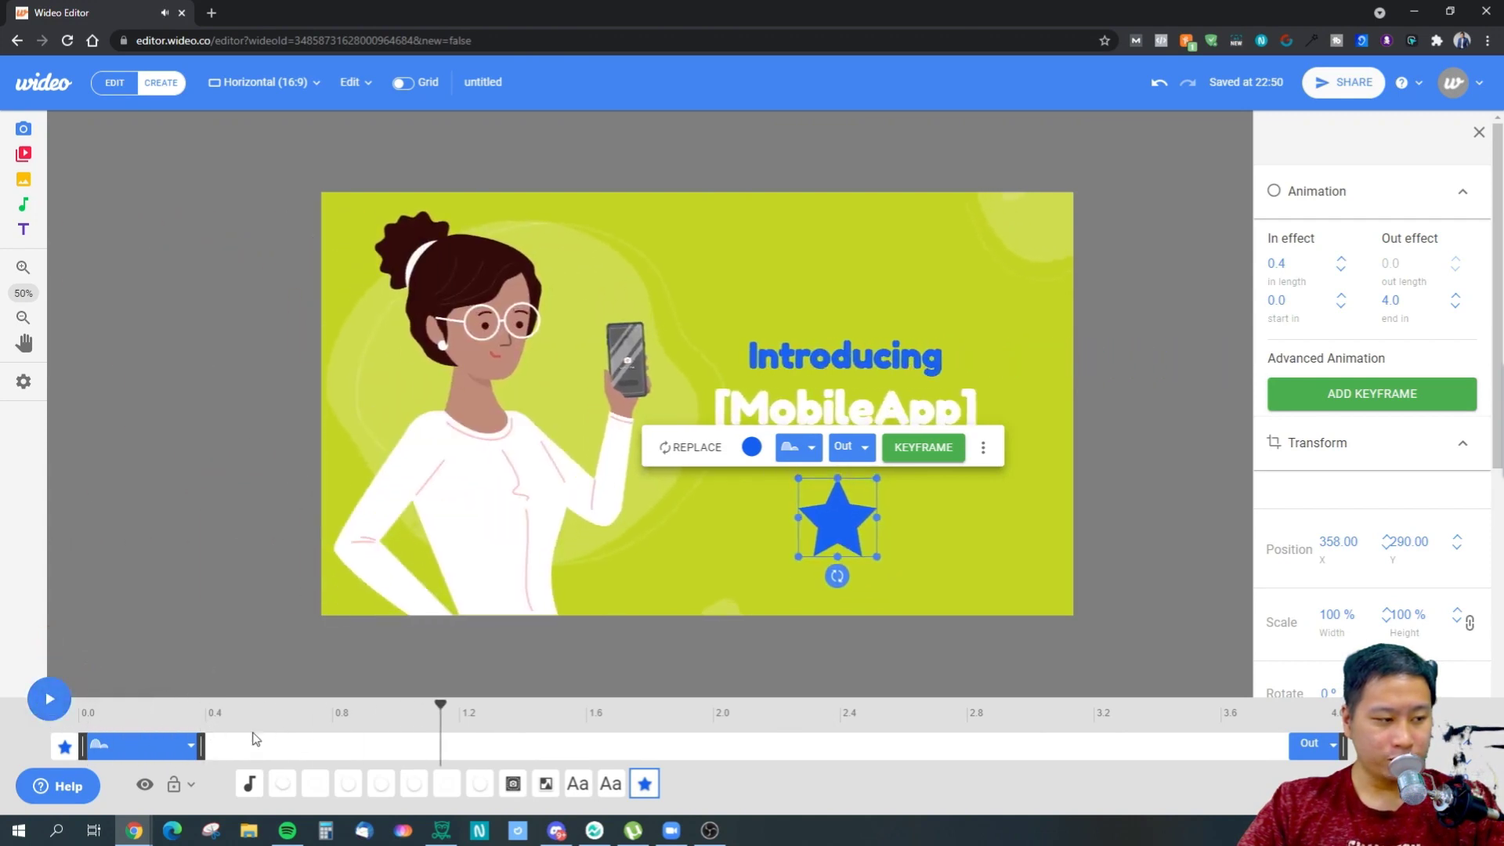
Adjust the star's entrance length from 1.8 to 1.2 seconds
{"action": "left_click_drag", "start_coordinate": [202, 747], "coordinate": [650, 747]}
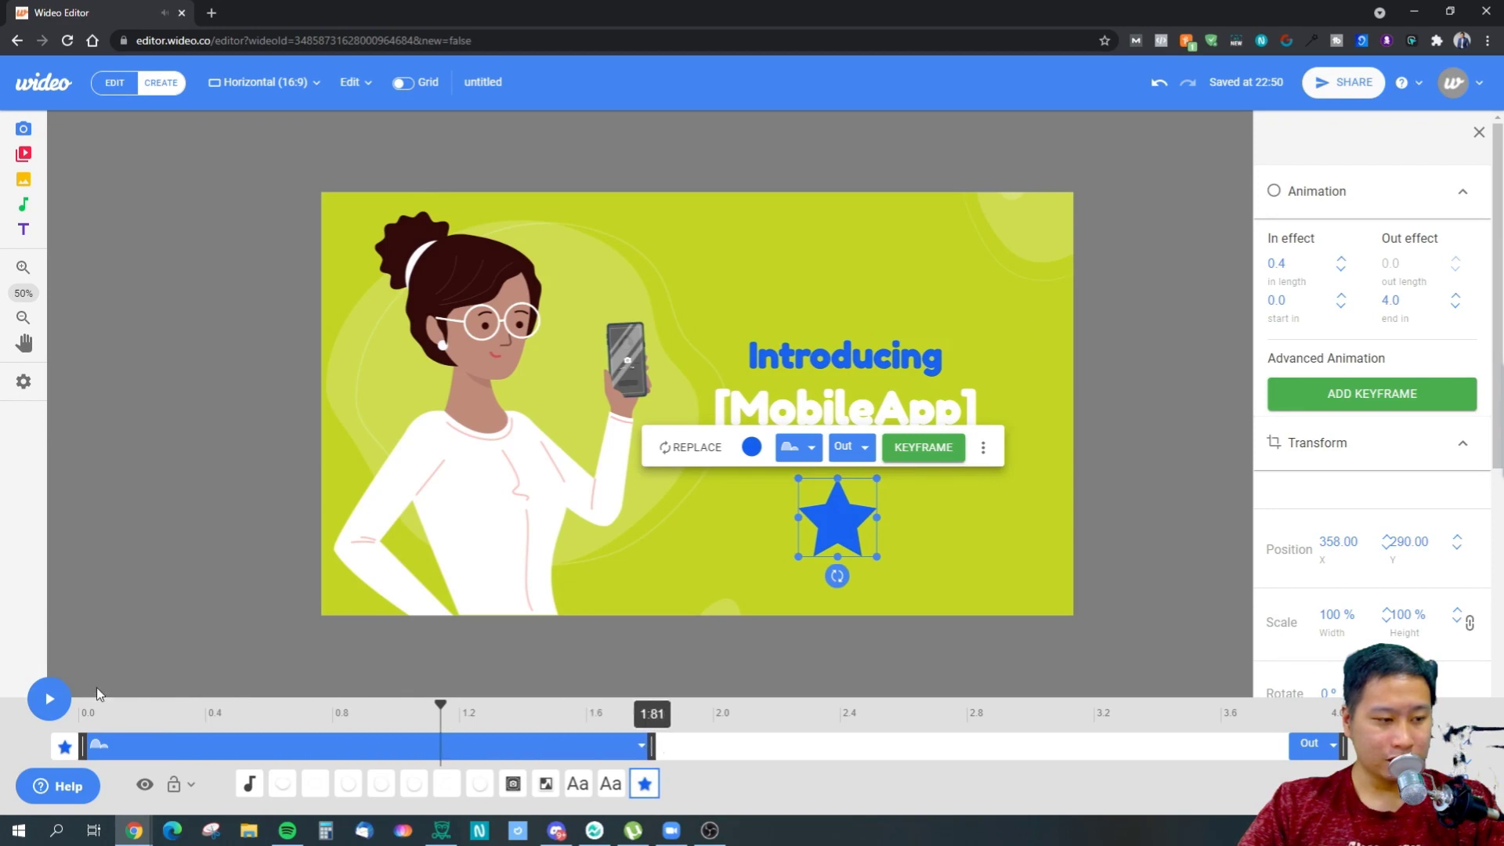
{"action": "left_click", "coordinate": [49, 698]}
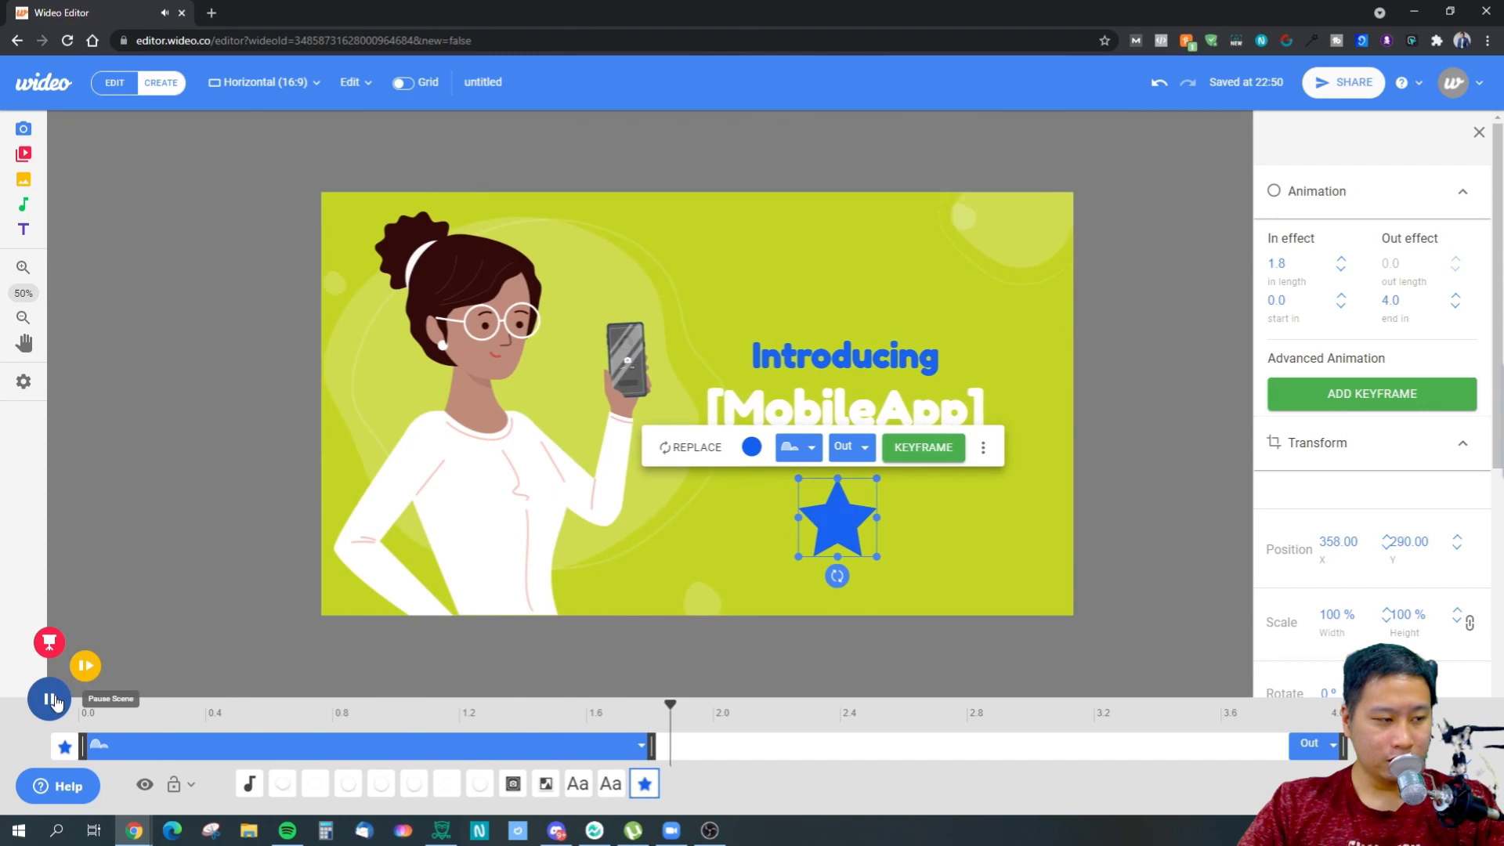
{"action": "left_click", "coordinate": [46, 698]}
{"action": "left_click_drag", "start_coordinate": [650, 745], "coordinate": [453, 745]}
{"action": "left_click", "coordinate": [809, 456]}
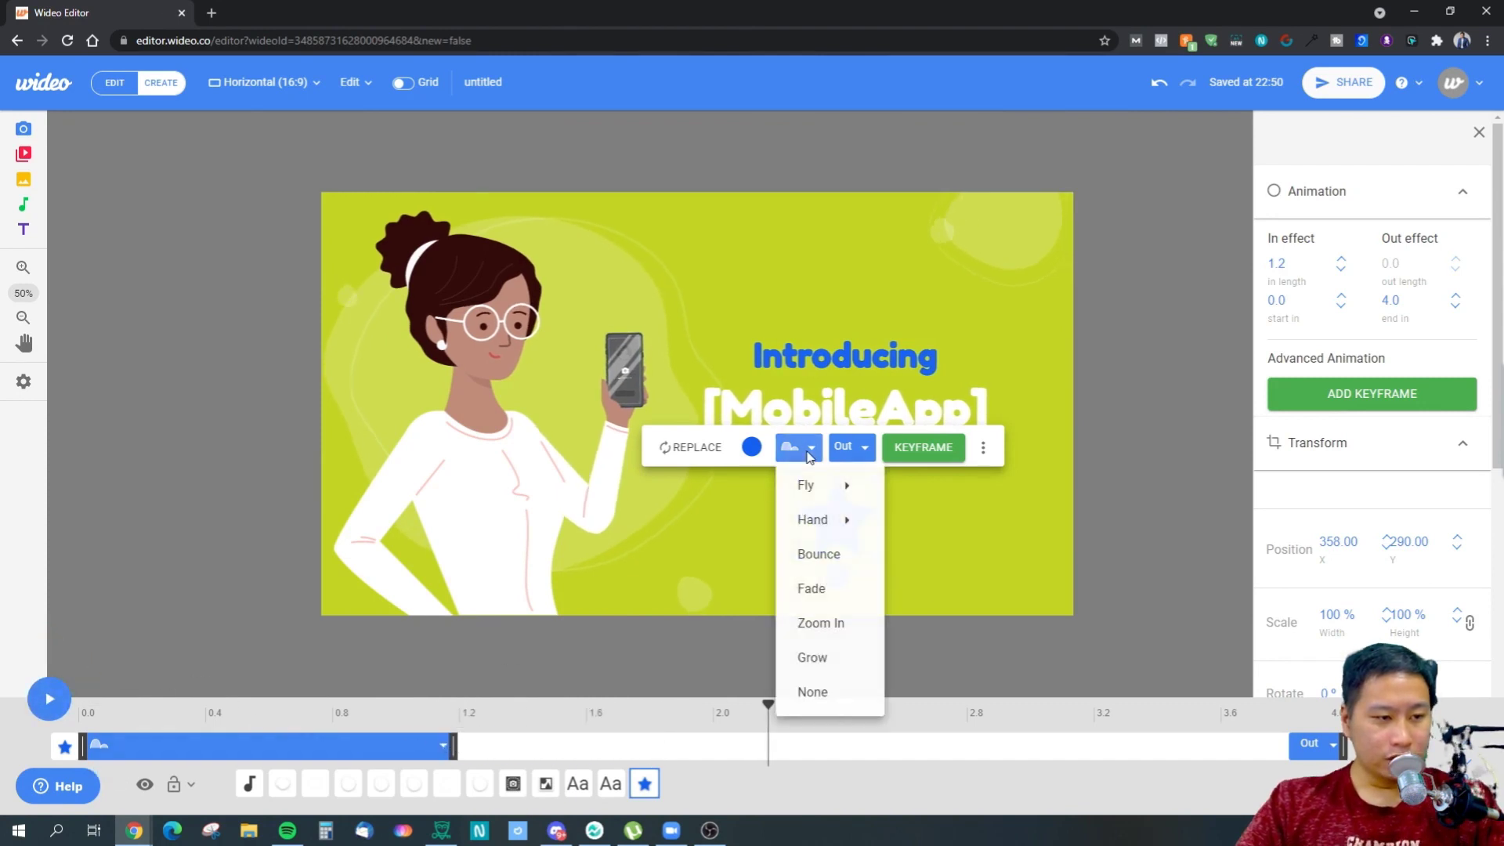
Give the star a 1.9-second Hand > Right exit and play the slide to check it
{"action": "left_click", "coordinate": [807, 451]}
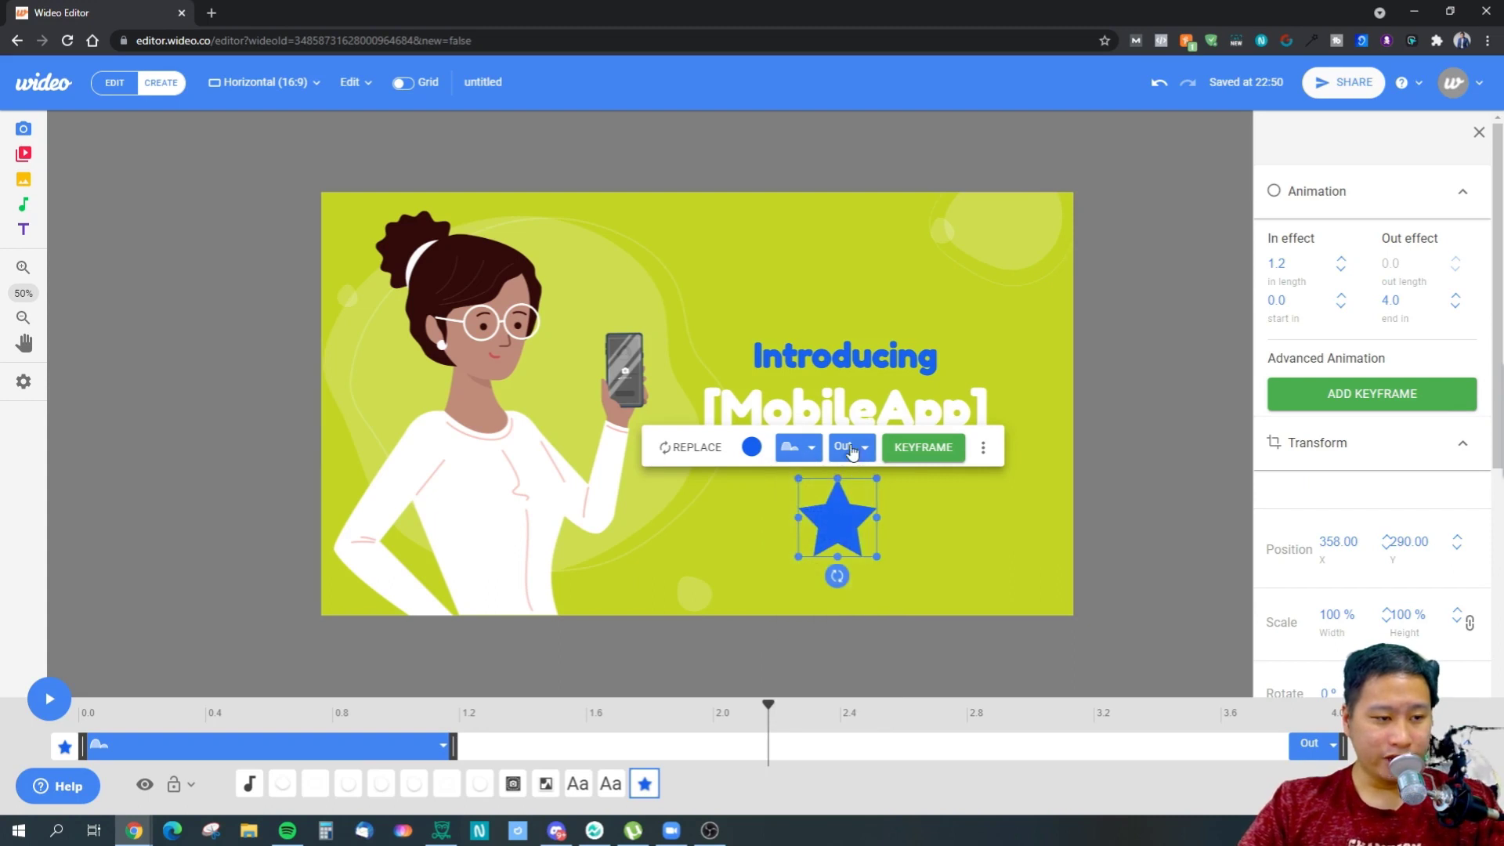
{"action": "left_click", "coordinate": [849, 449]}
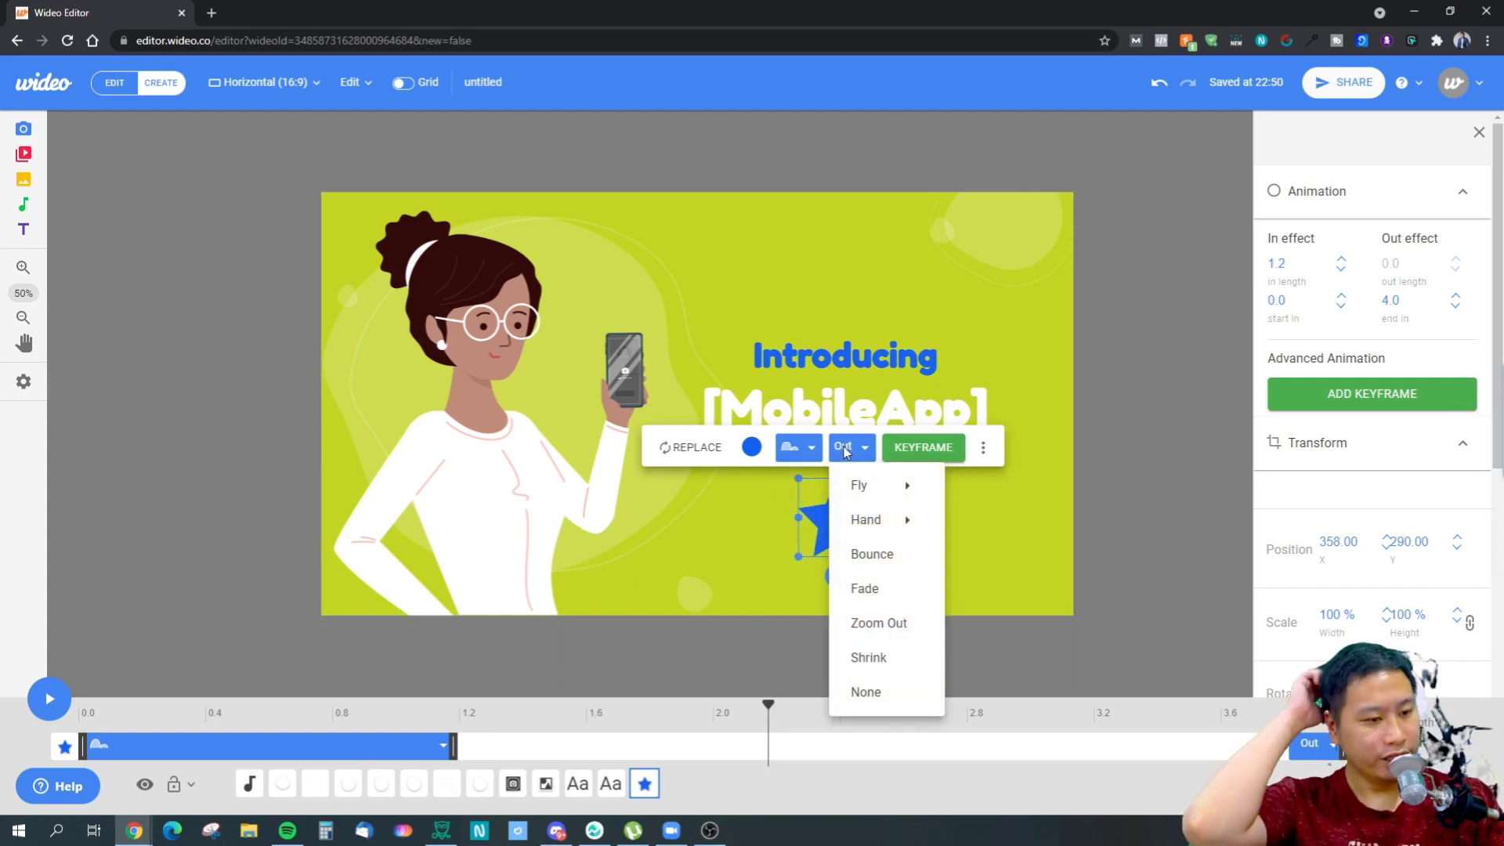
{"action": "mouse_move", "coordinate": [900, 521]}
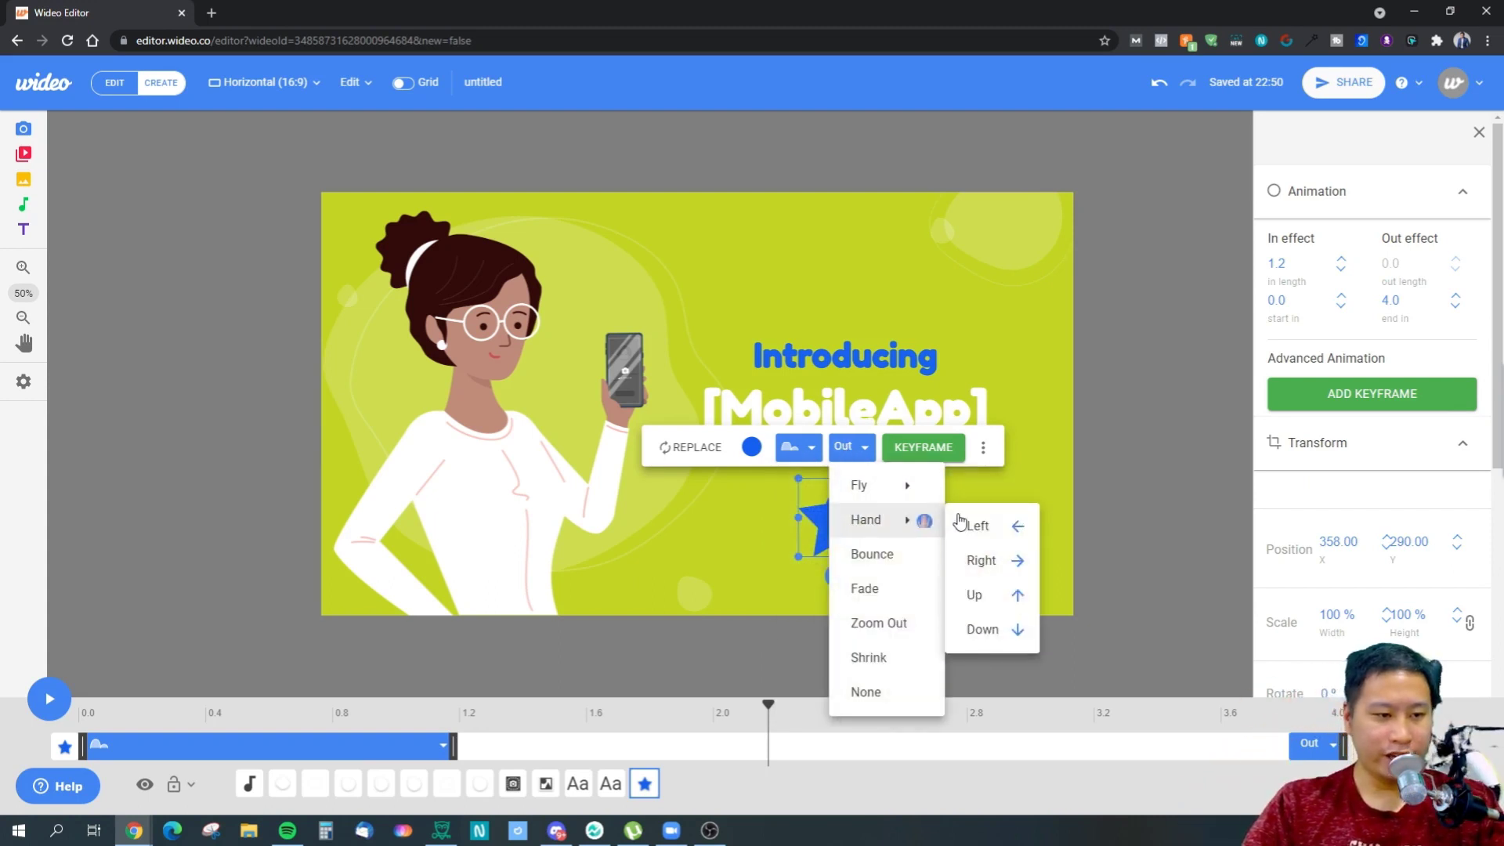
{"action": "left_click", "coordinate": [979, 559]}
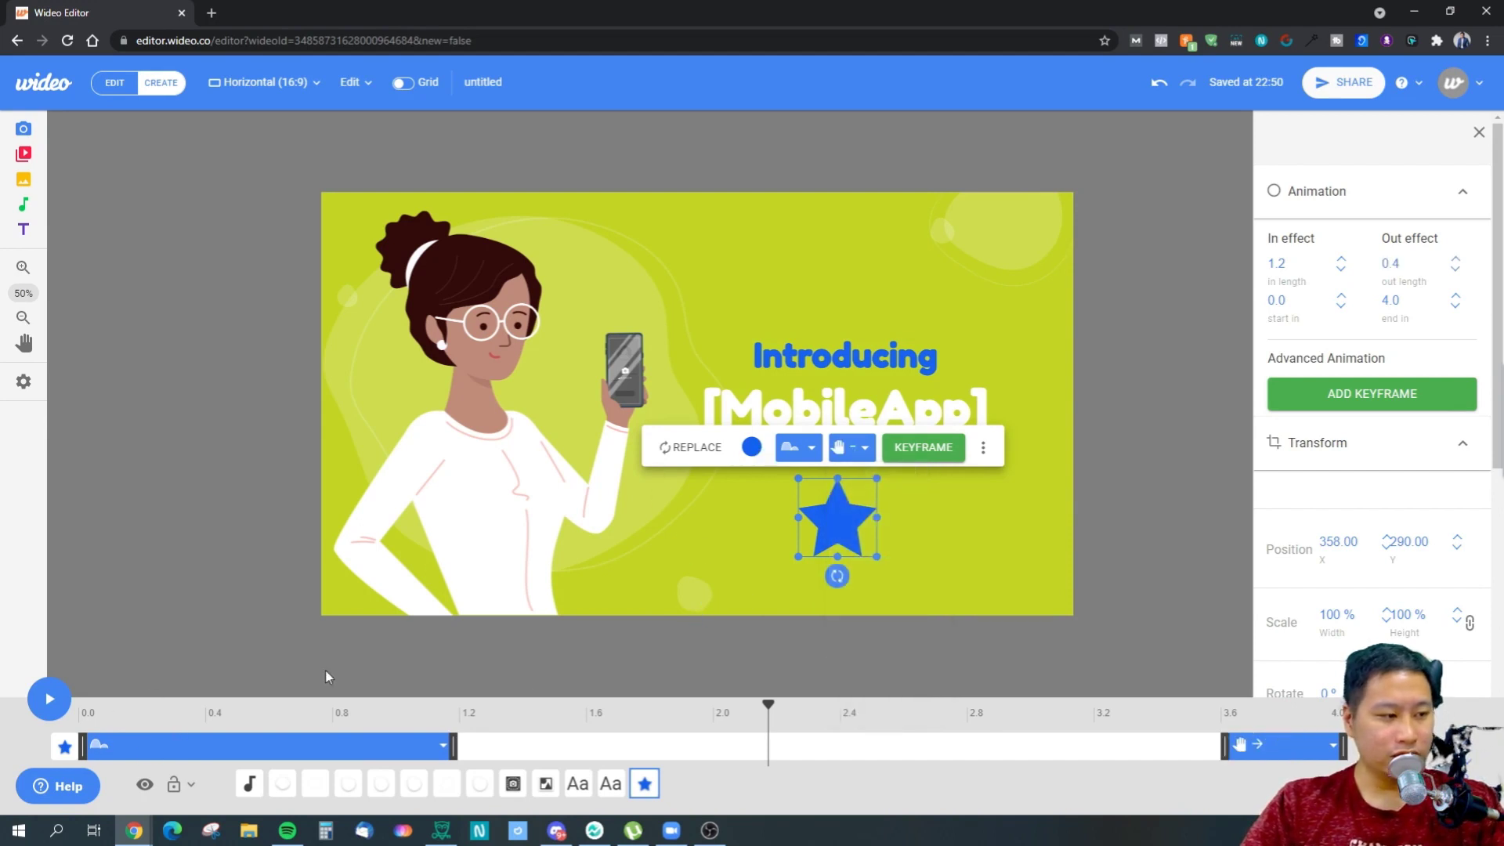
{"action": "key", "text": "space"}
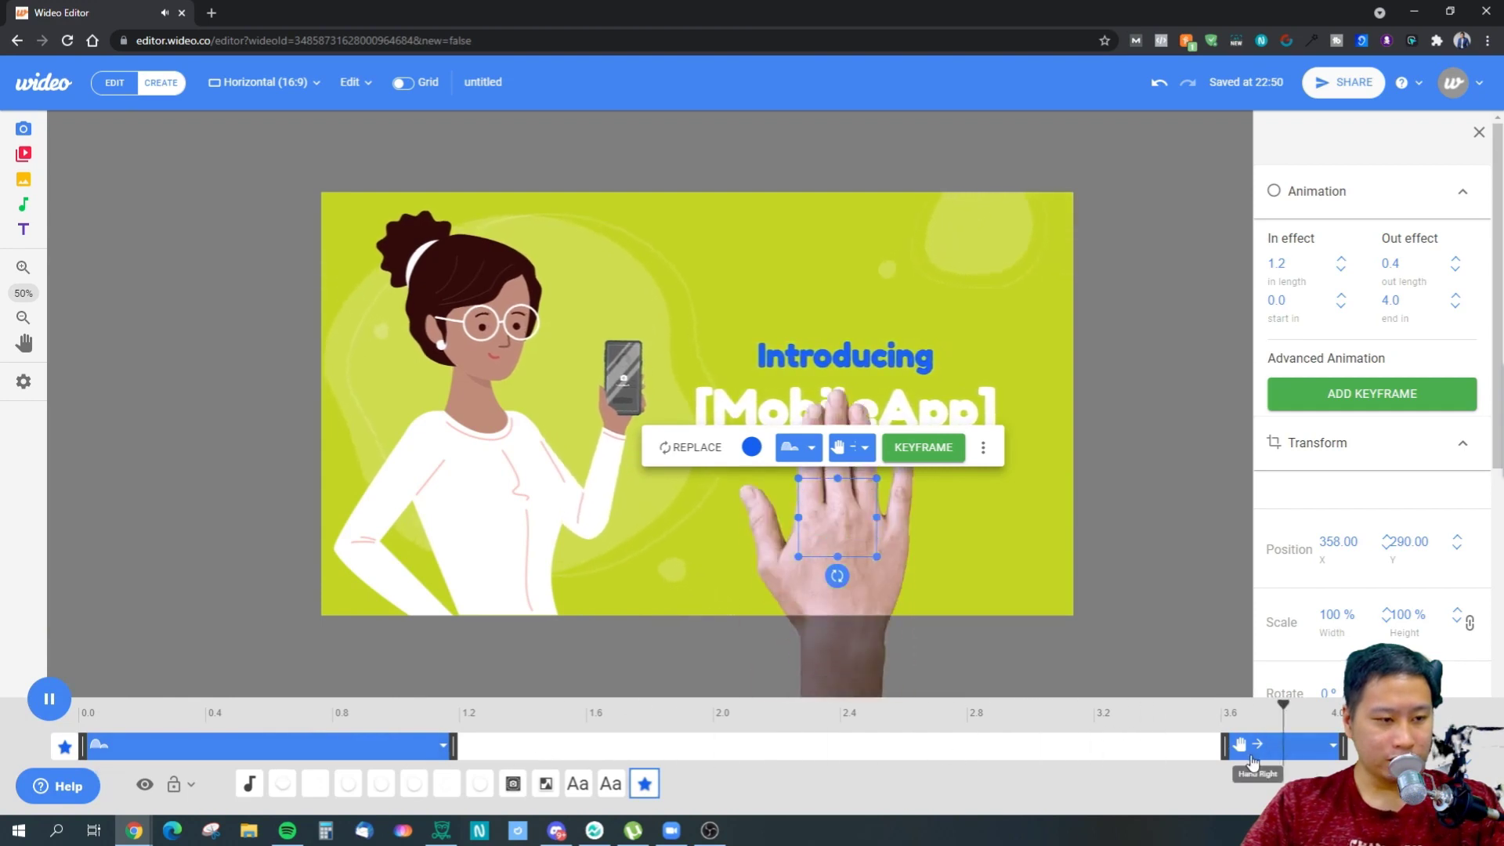
{"action": "left_click_drag", "start_coordinate": [1227, 746], "coordinate": [757, 746]}
{"action": "left_click", "coordinate": [63, 701]}
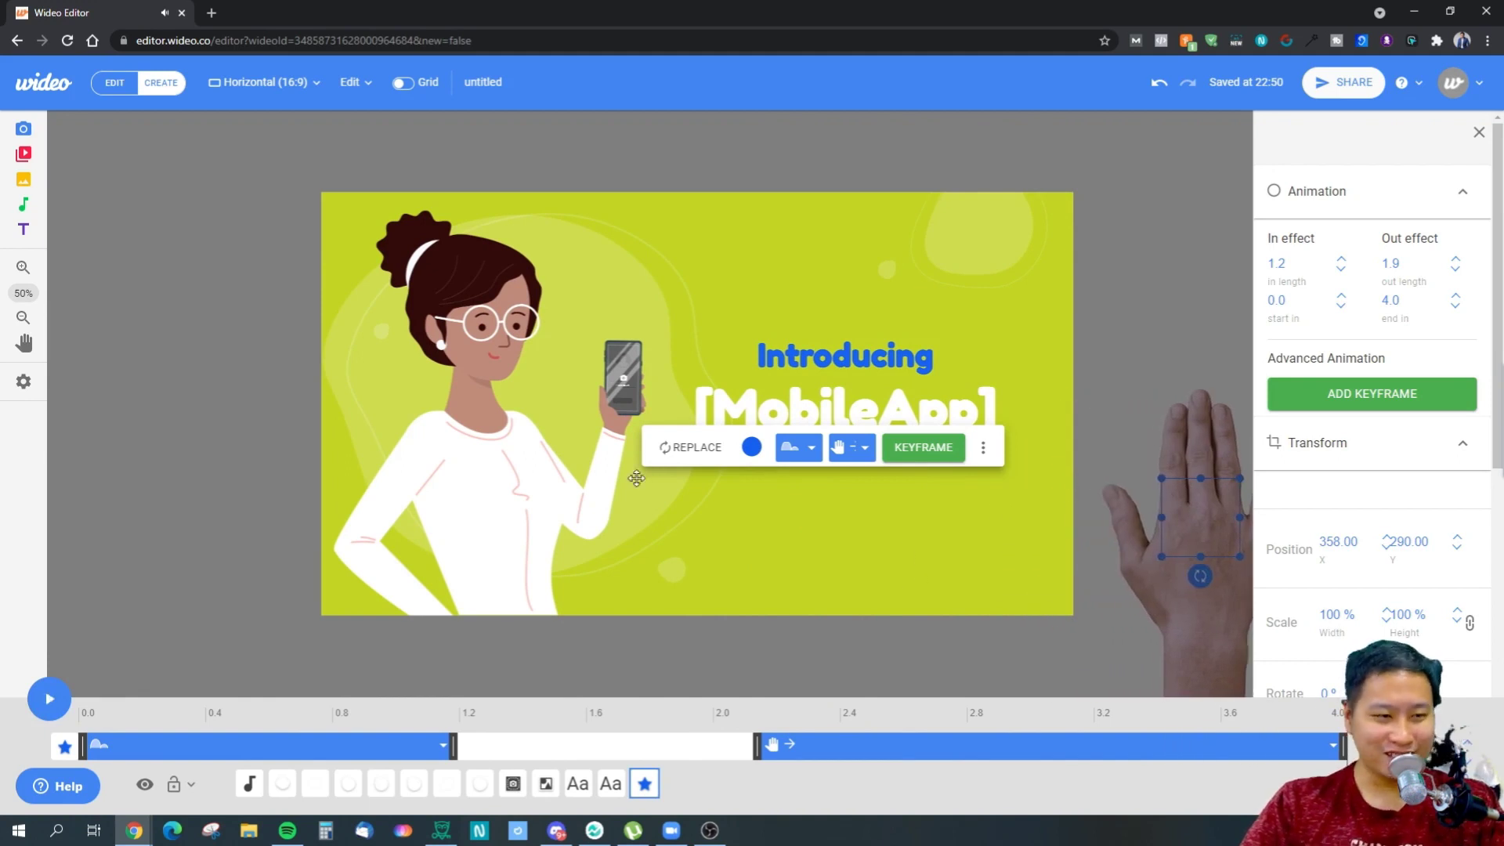
Add a keyframe to the star at 4.0 s and deselect it to show the slides list
{"action": "left_click", "coordinate": [923, 462]}
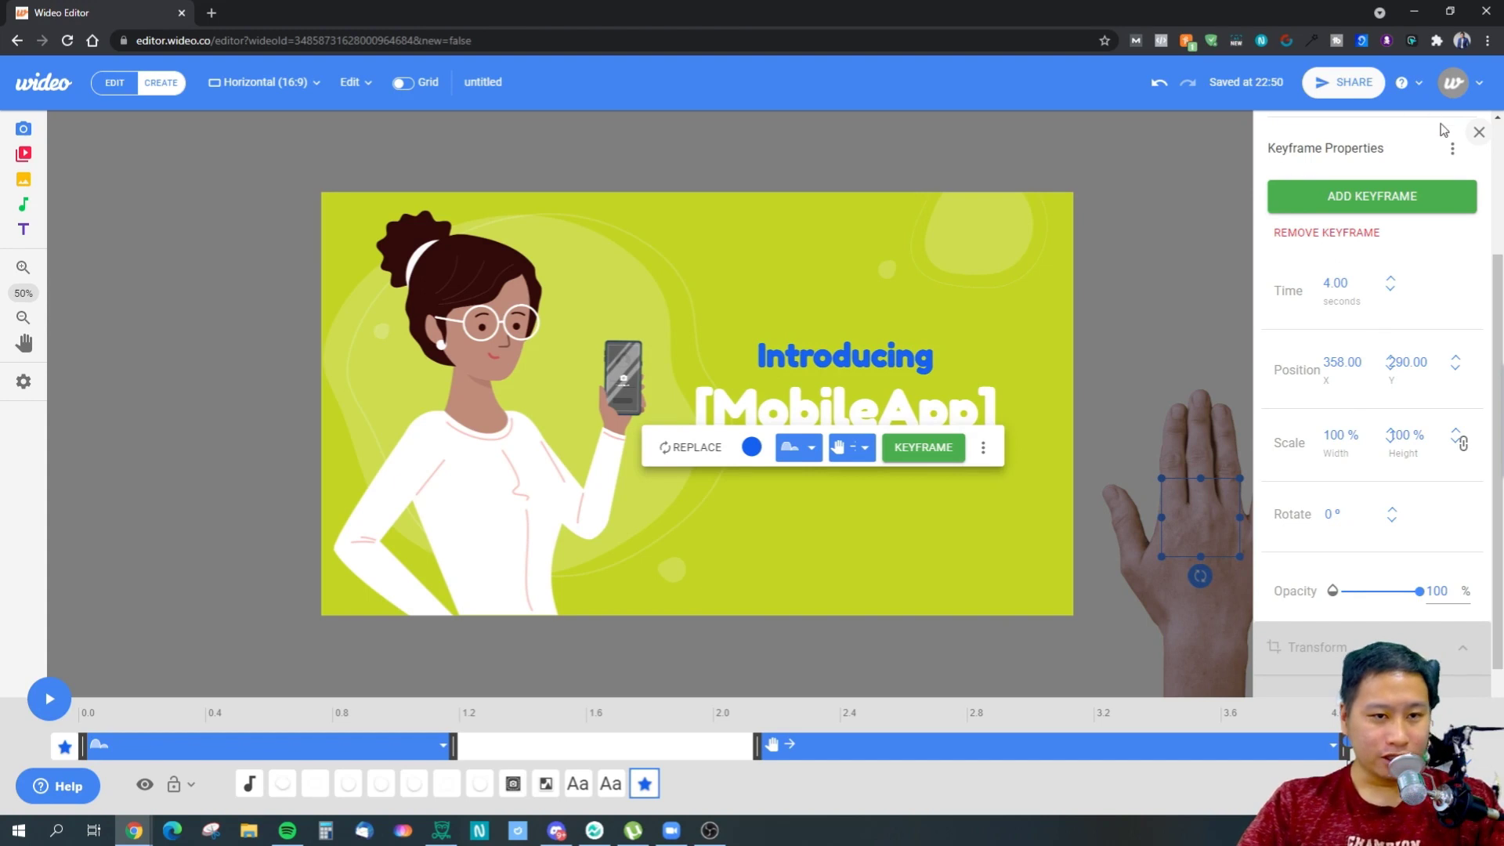
{"action": "left_click", "coordinate": [1475, 131]}
{"action": "left_click", "coordinate": [758, 547]}
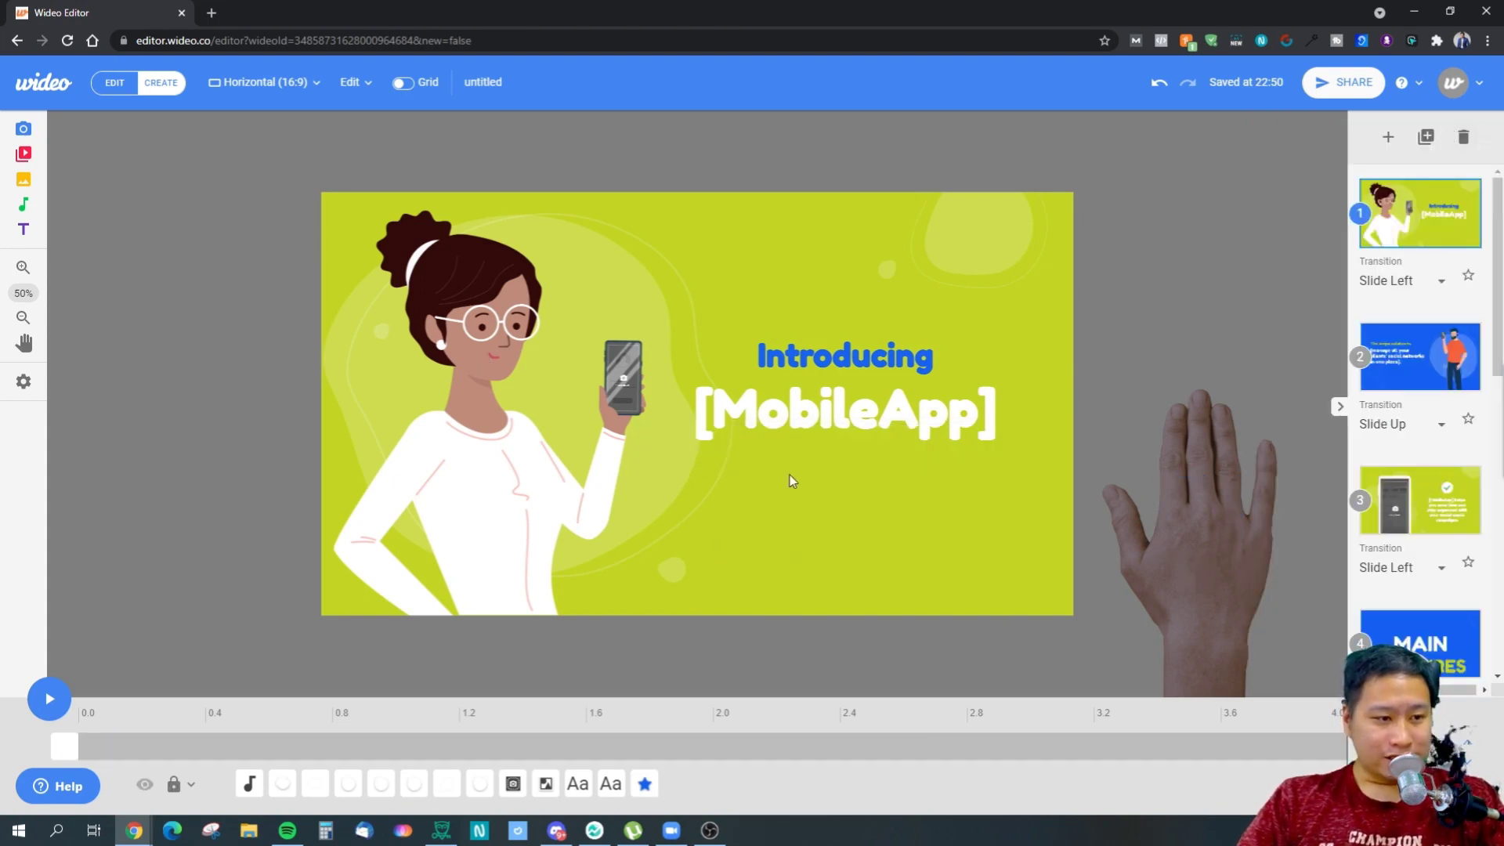
{"action": "left_click", "coordinate": [1401, 337]}
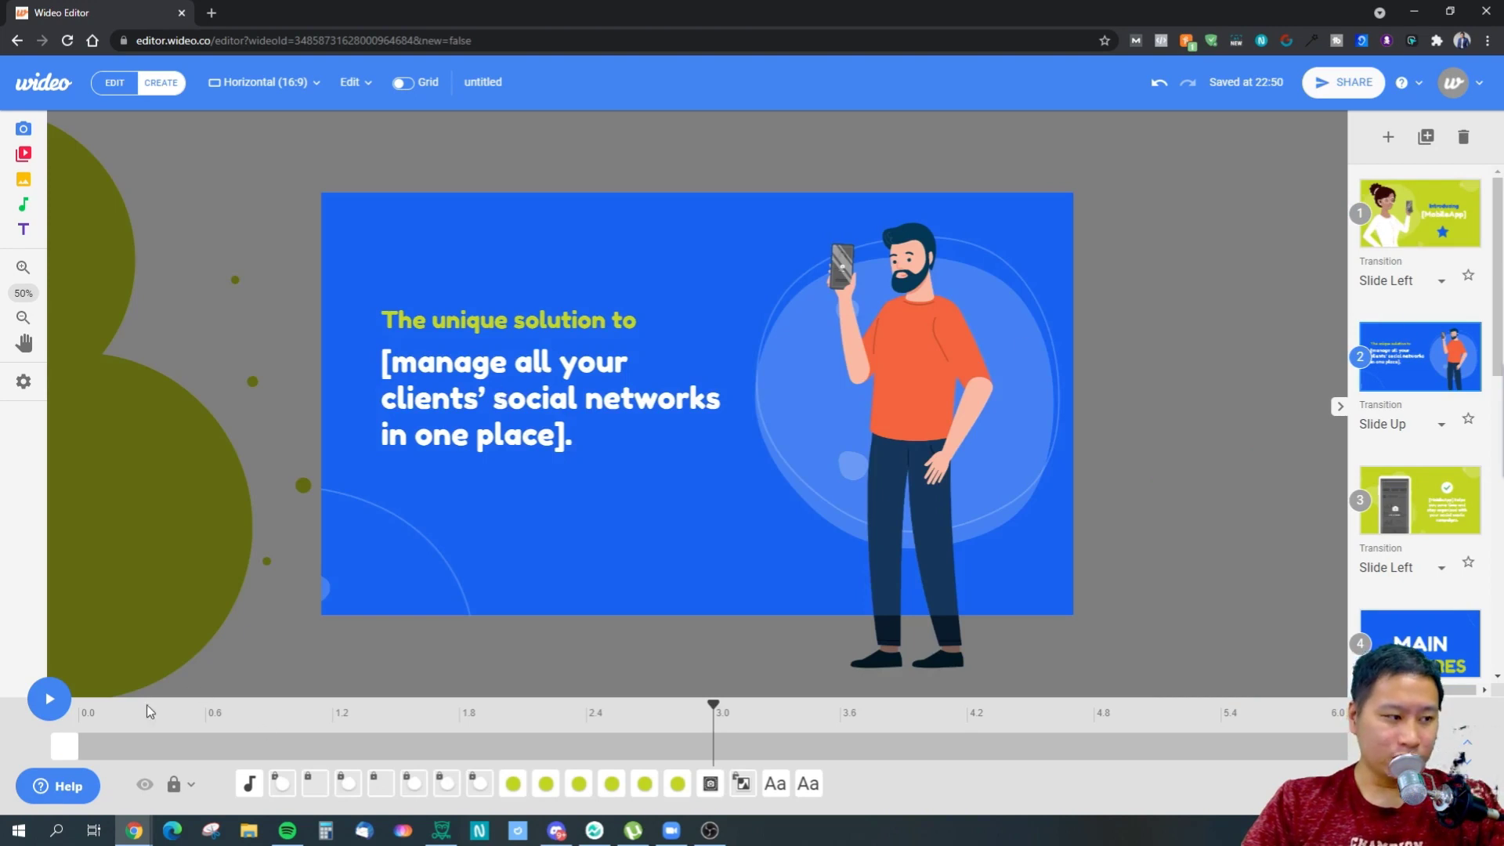
{"action": "left_click_drag", "start_coordinate": [718, 713], "coordinate": [100, 722]}
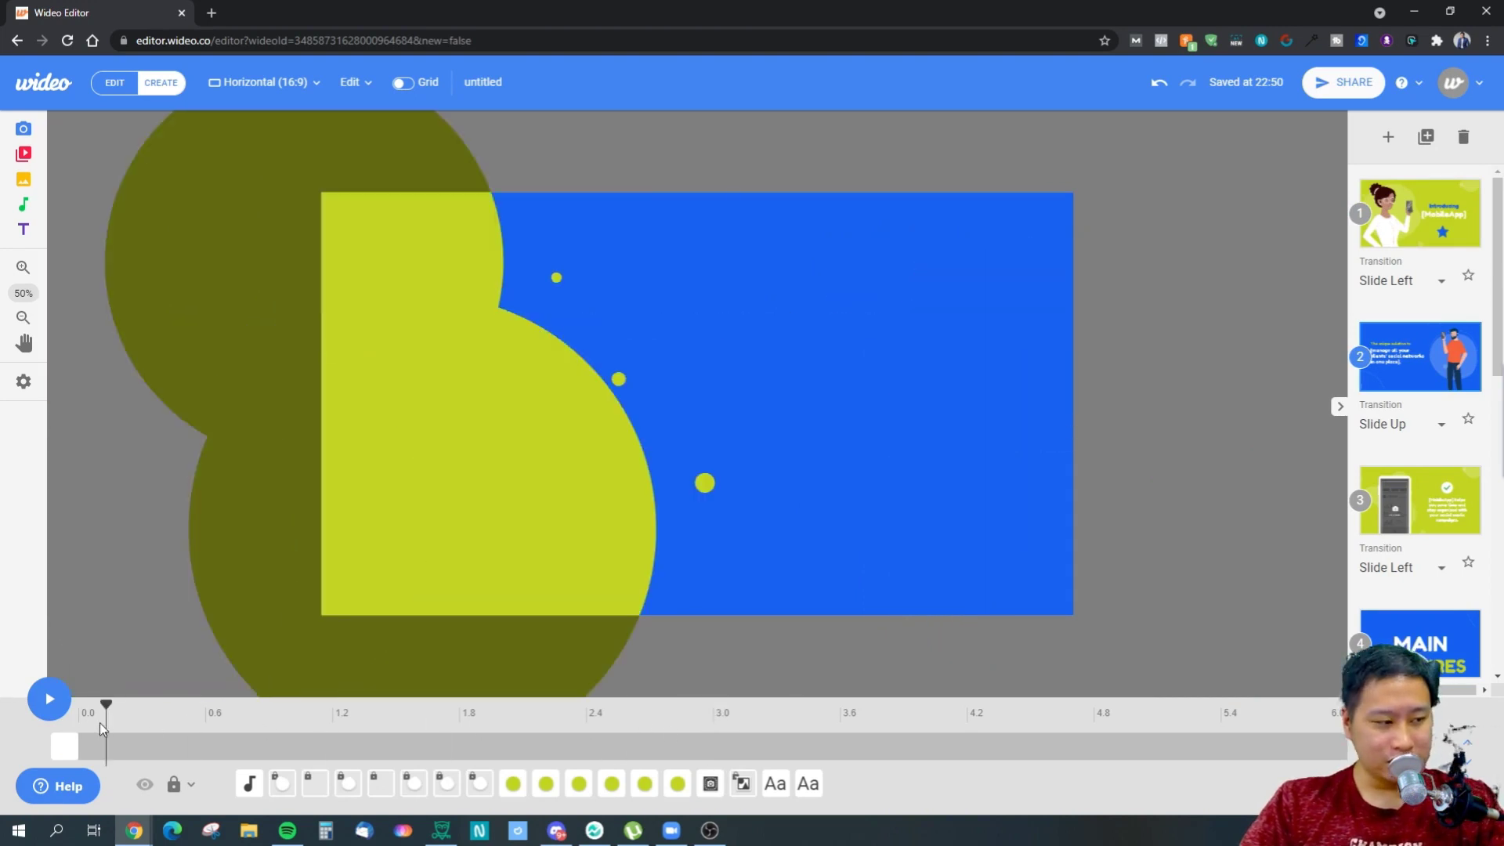
{"action": "left_click", "coordinate": [62, 699]}
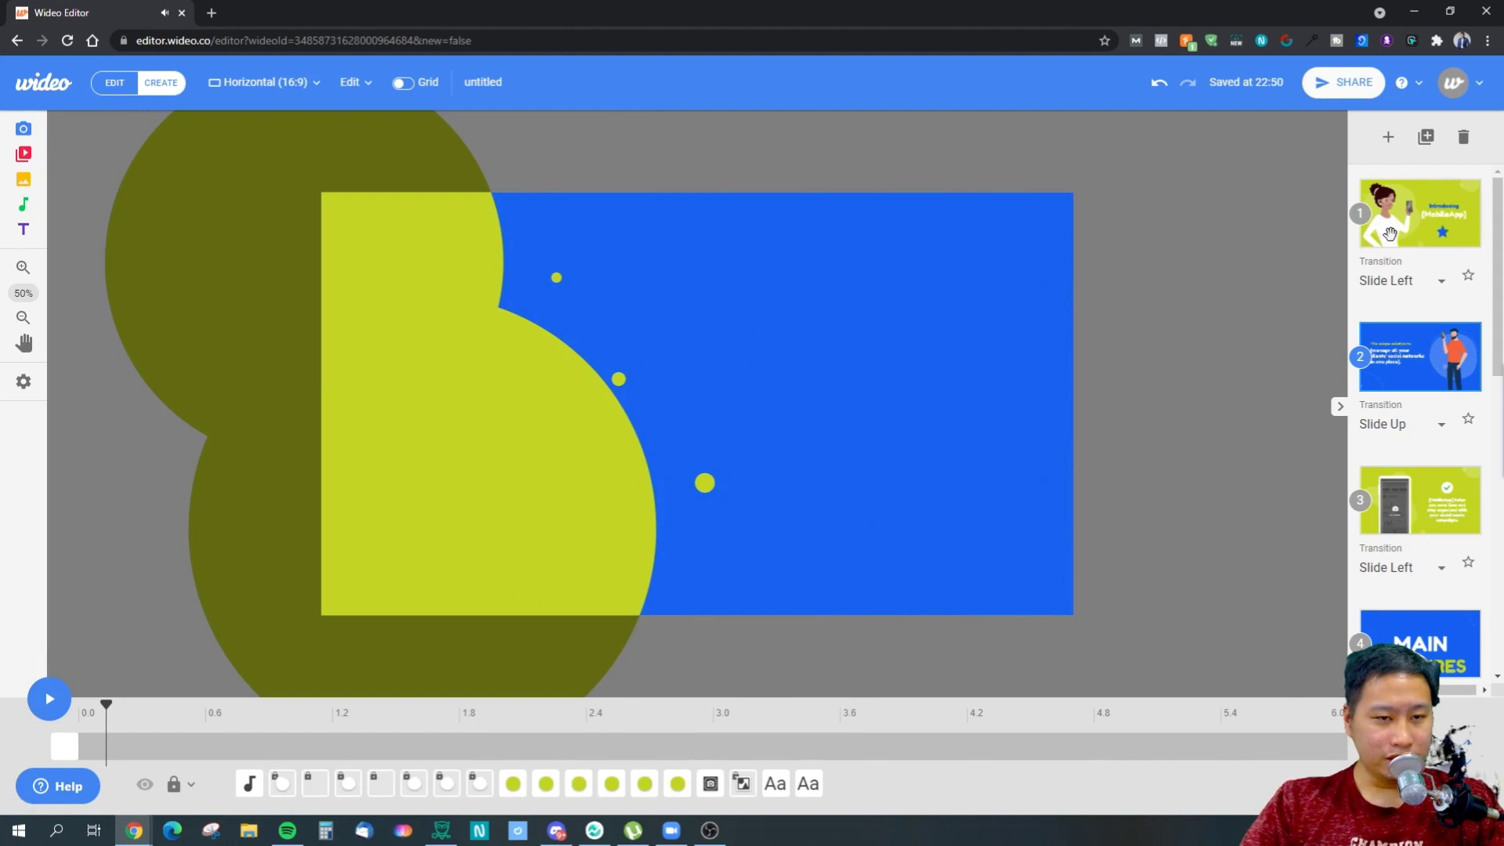
{"action": "left_click", "coordinate": [1418, 235]}
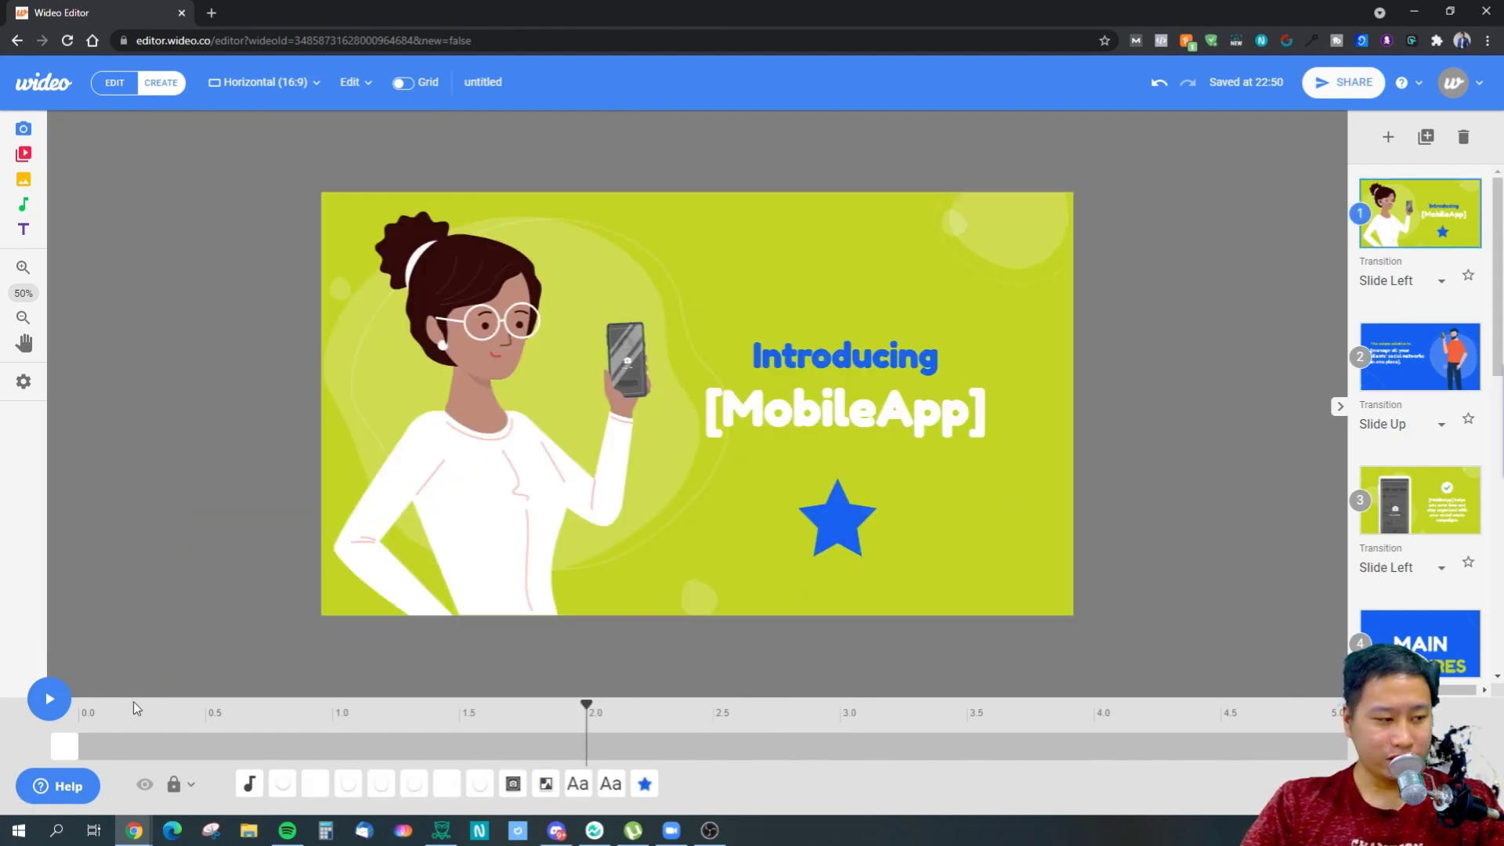
{"action": "left_click_drag", "start_coordinate": [572, 718], "coordinate": [6, 715]}
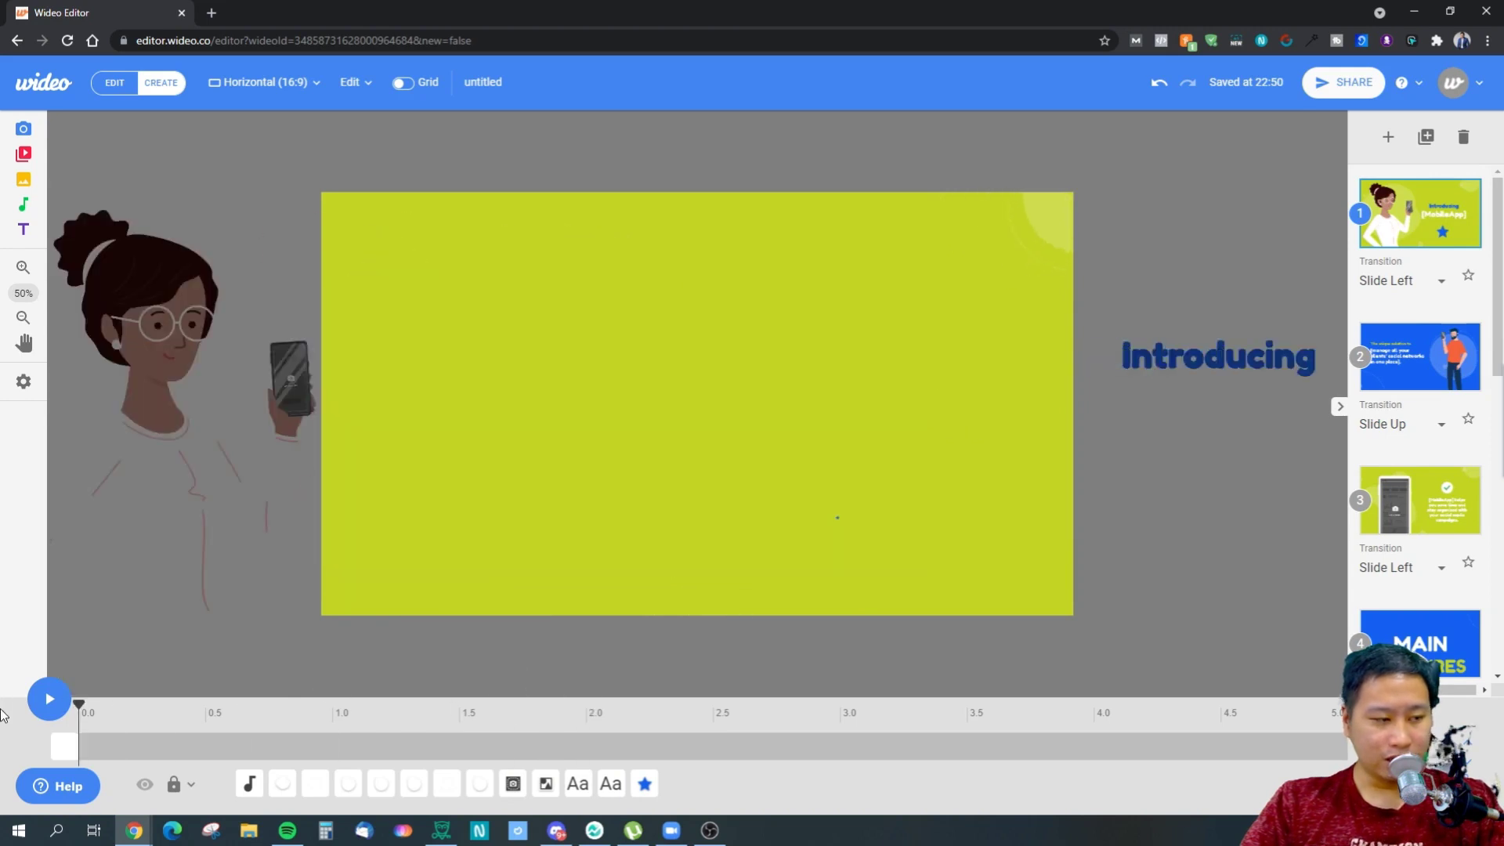
{"action": "left_click", "coordinate": [49, 698]}
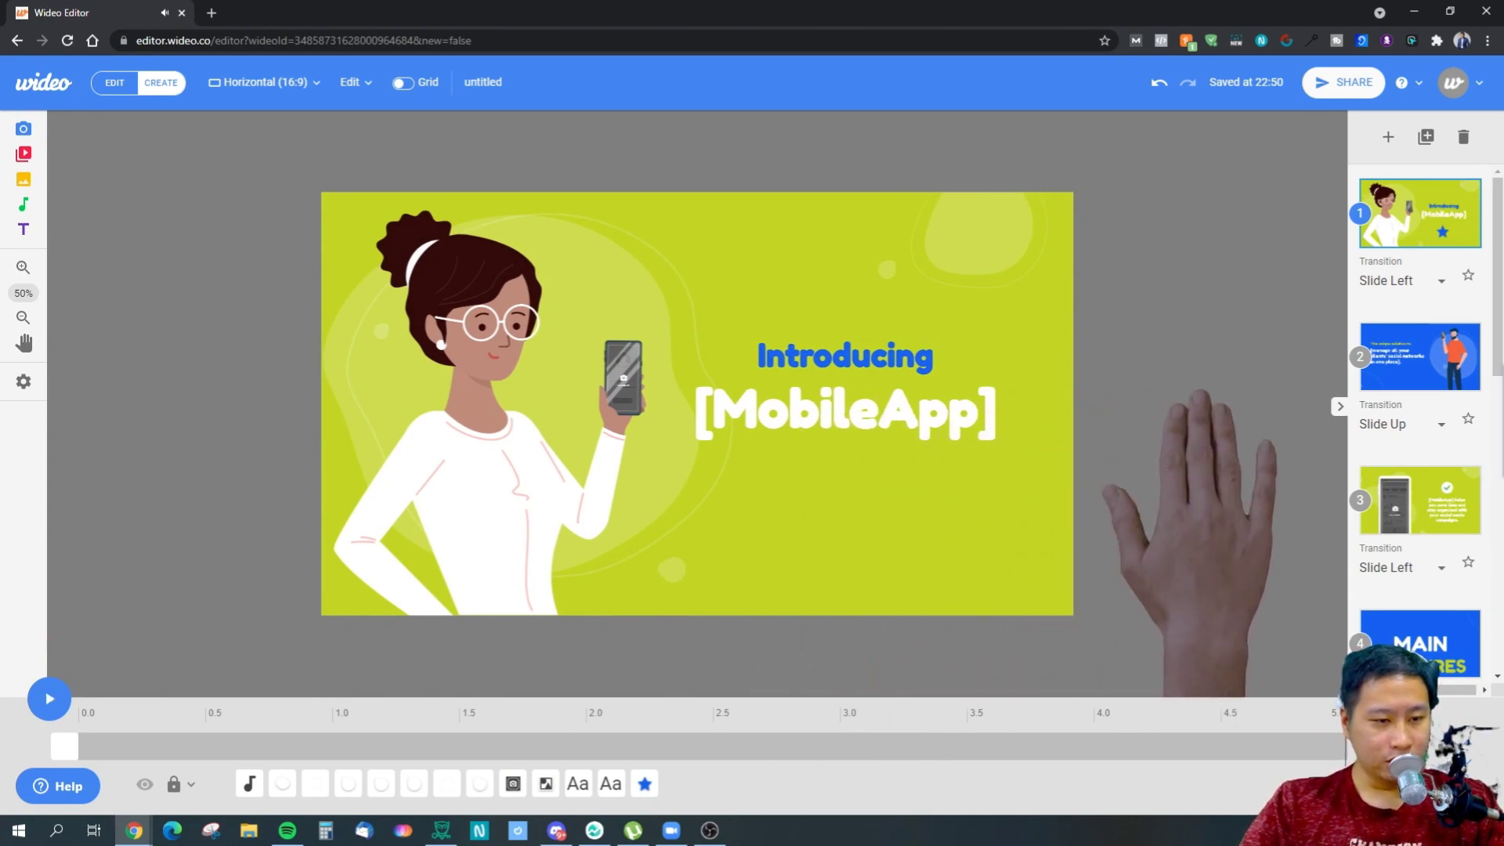
{"action": "scroll", "coordinate": [1365, 434], "scroll_direction": "down", "scroll_amount": 10}
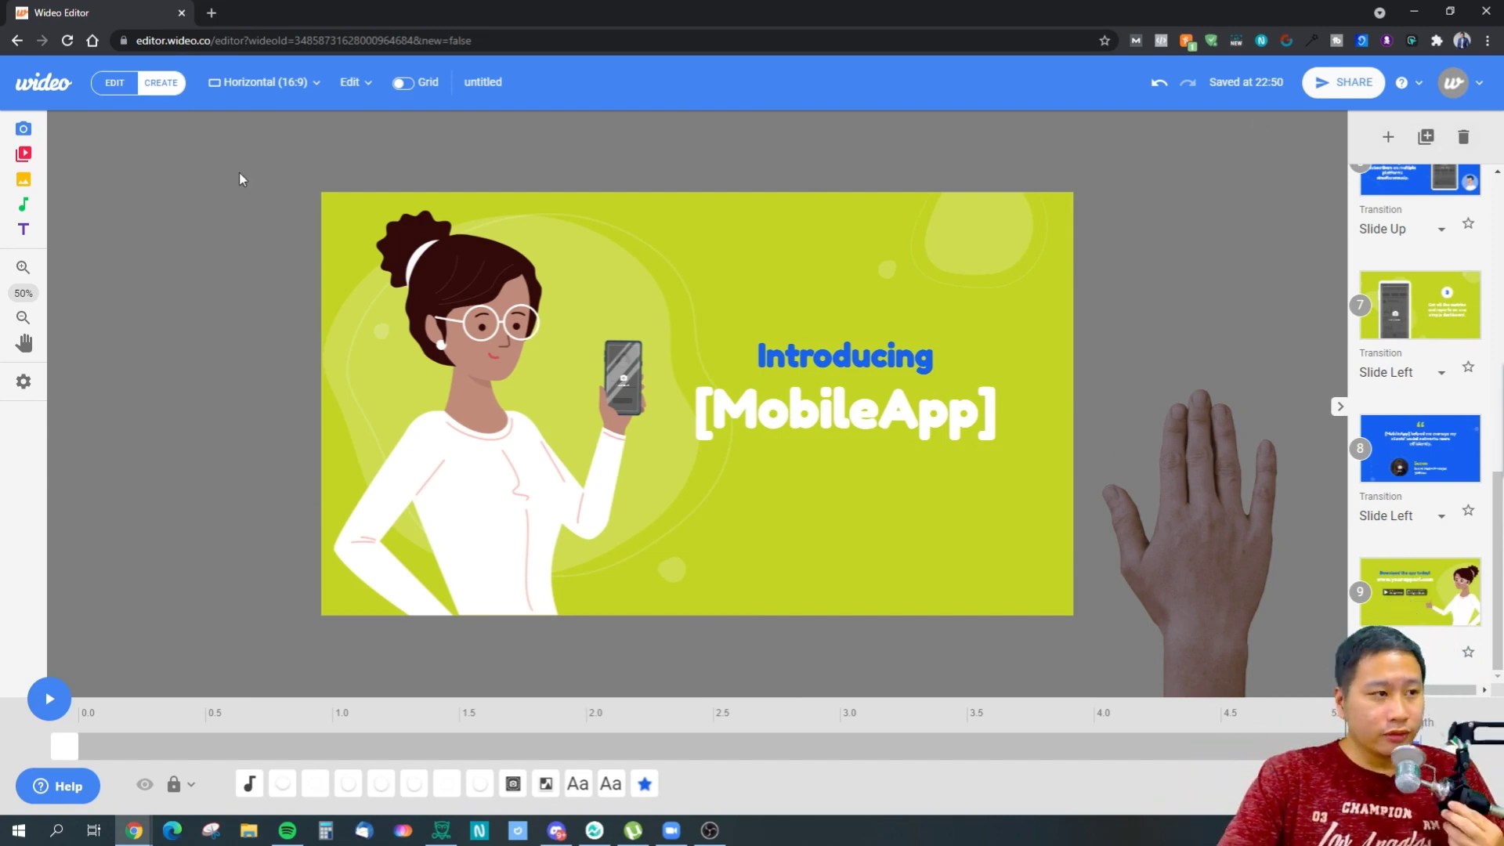
{"action": "left_click", "coordinate": [266, 83]}
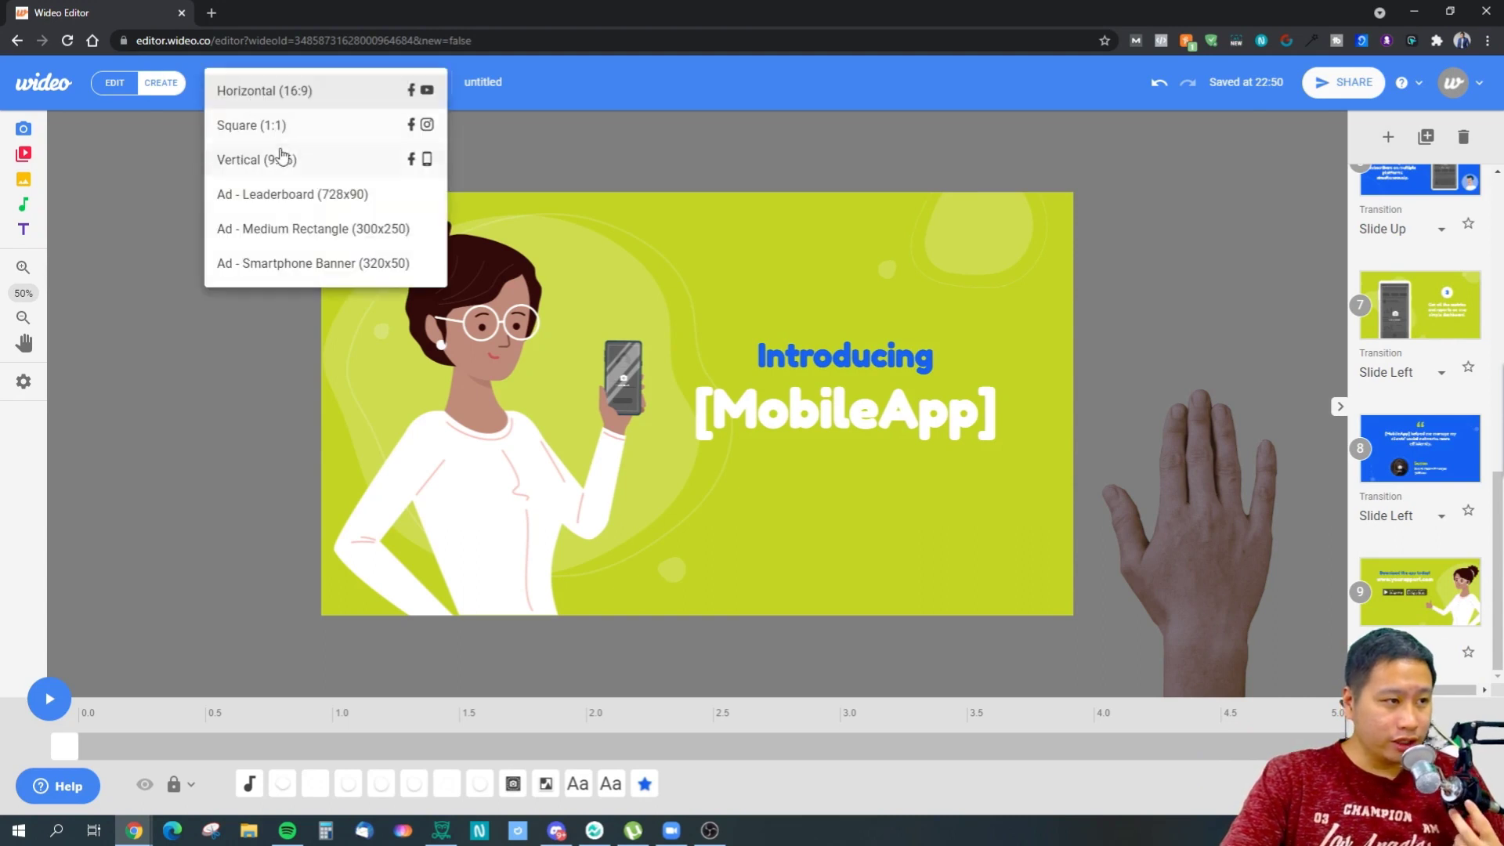
{"action": "left_click", "coordinate": [286, 126]}
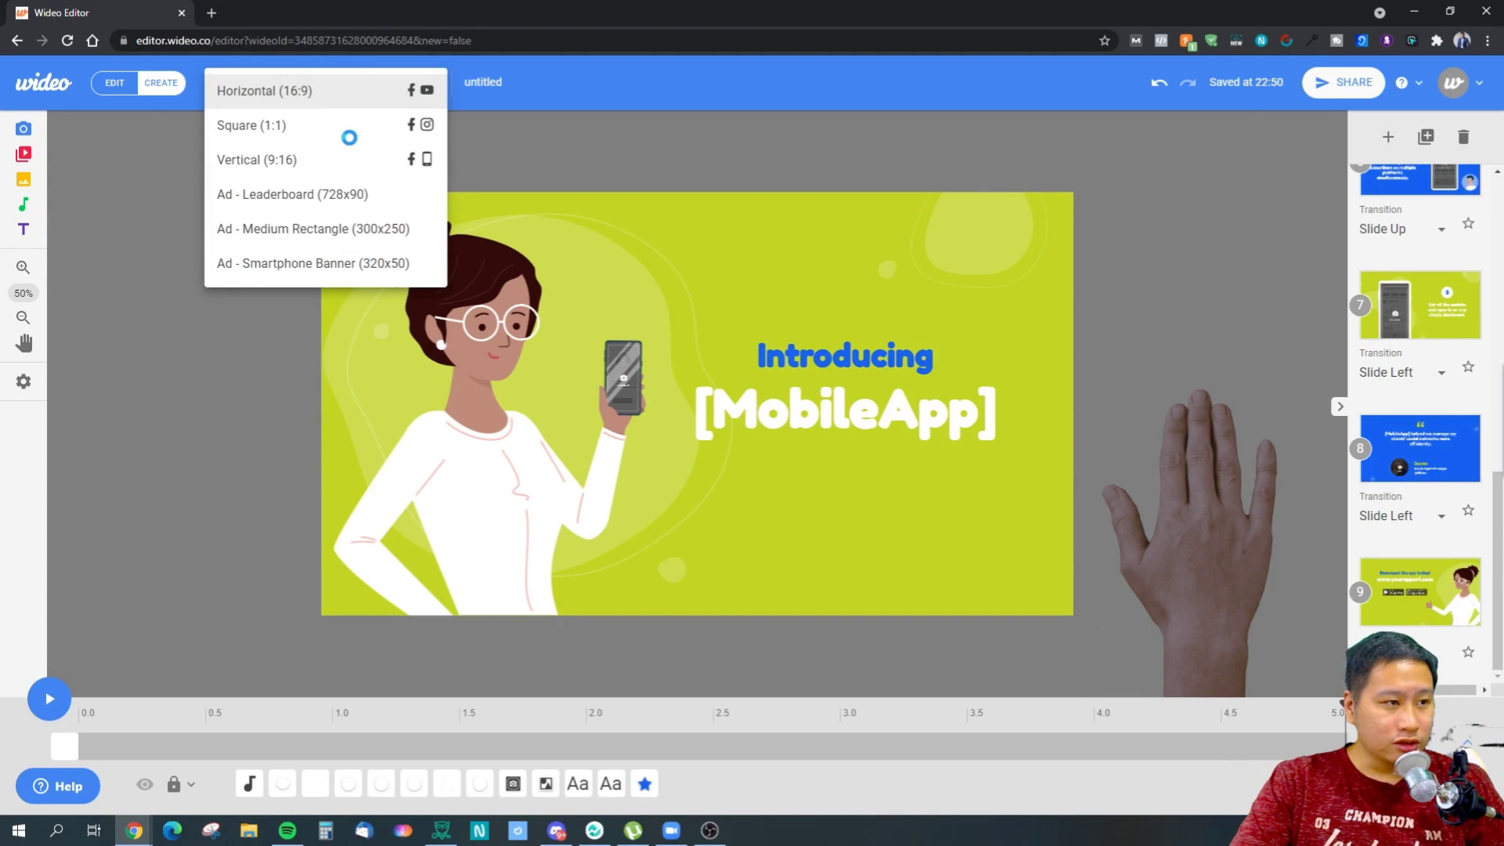
{"action": "left_click_drag", "start_coordinate": [505, 189], "coordinate": [594, 265]}
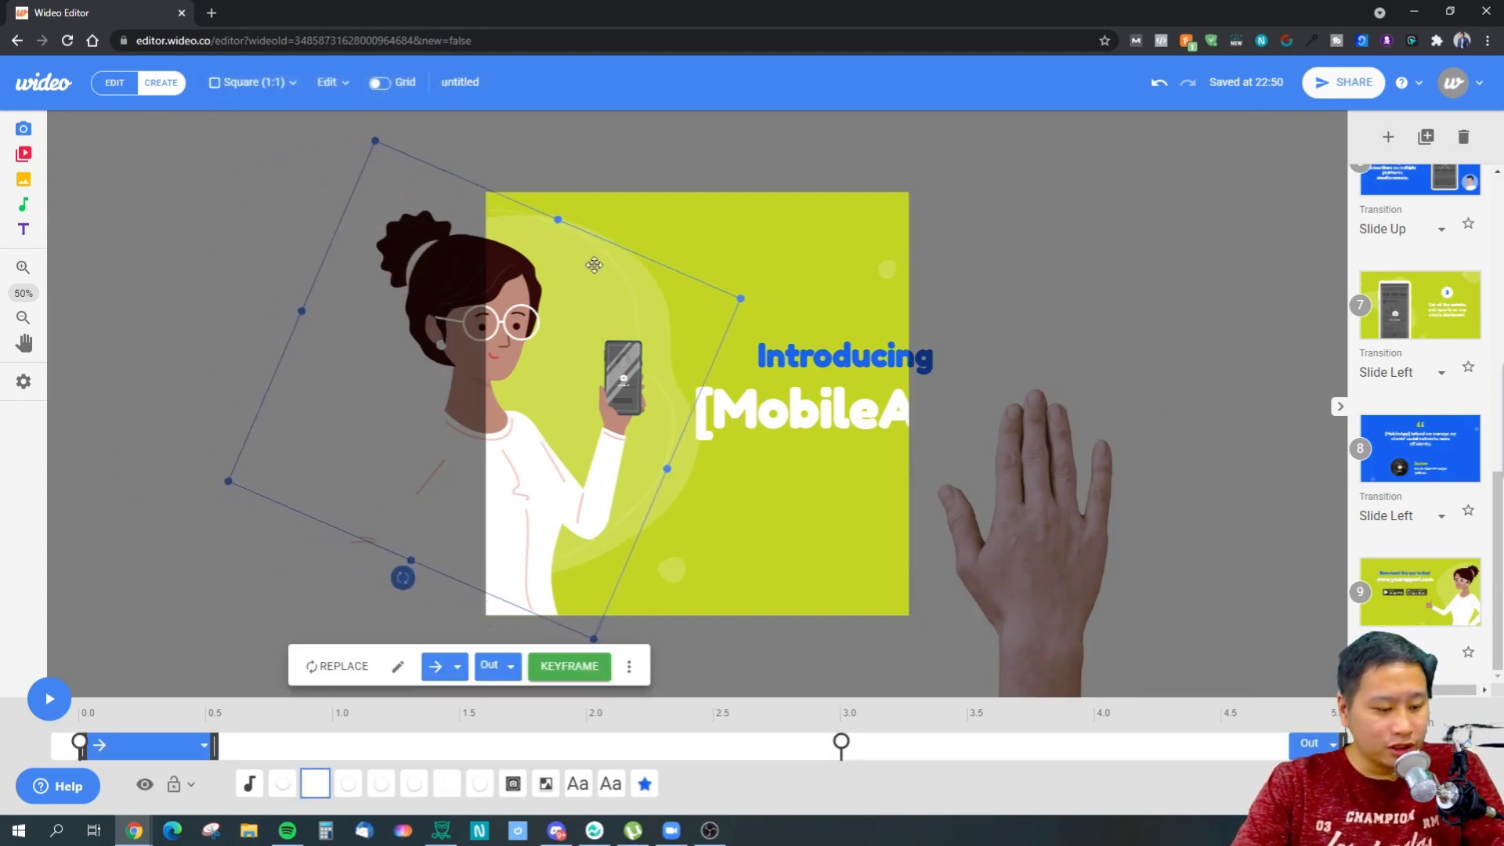
{"action": "left_click", "coordinate": [447, 141]}
{"action": "left_click", "coordinate": [236, 90]}
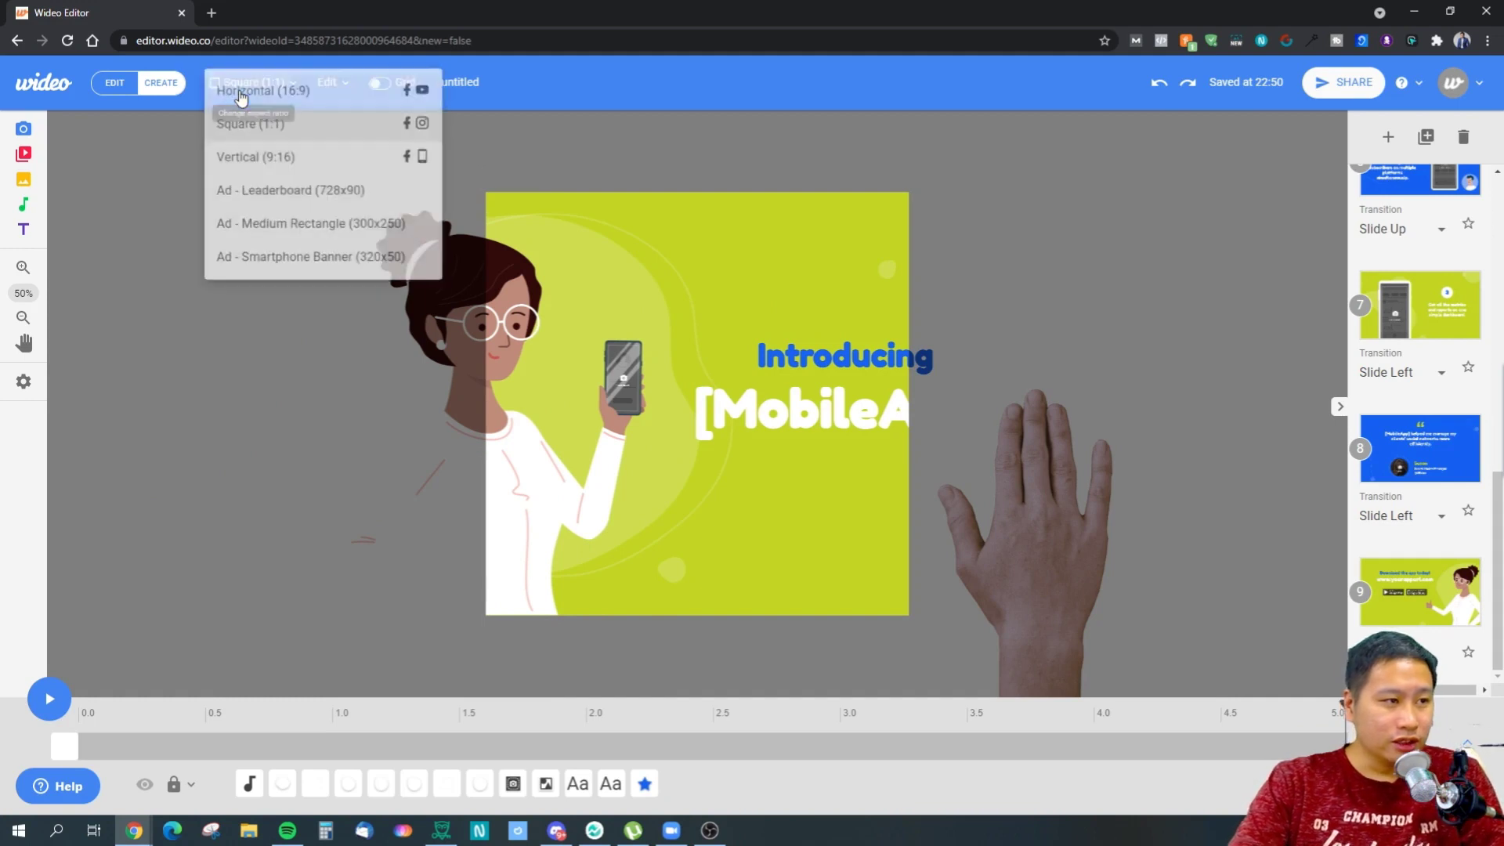
{"action": "left_click", "coordinate": [324, 162]}
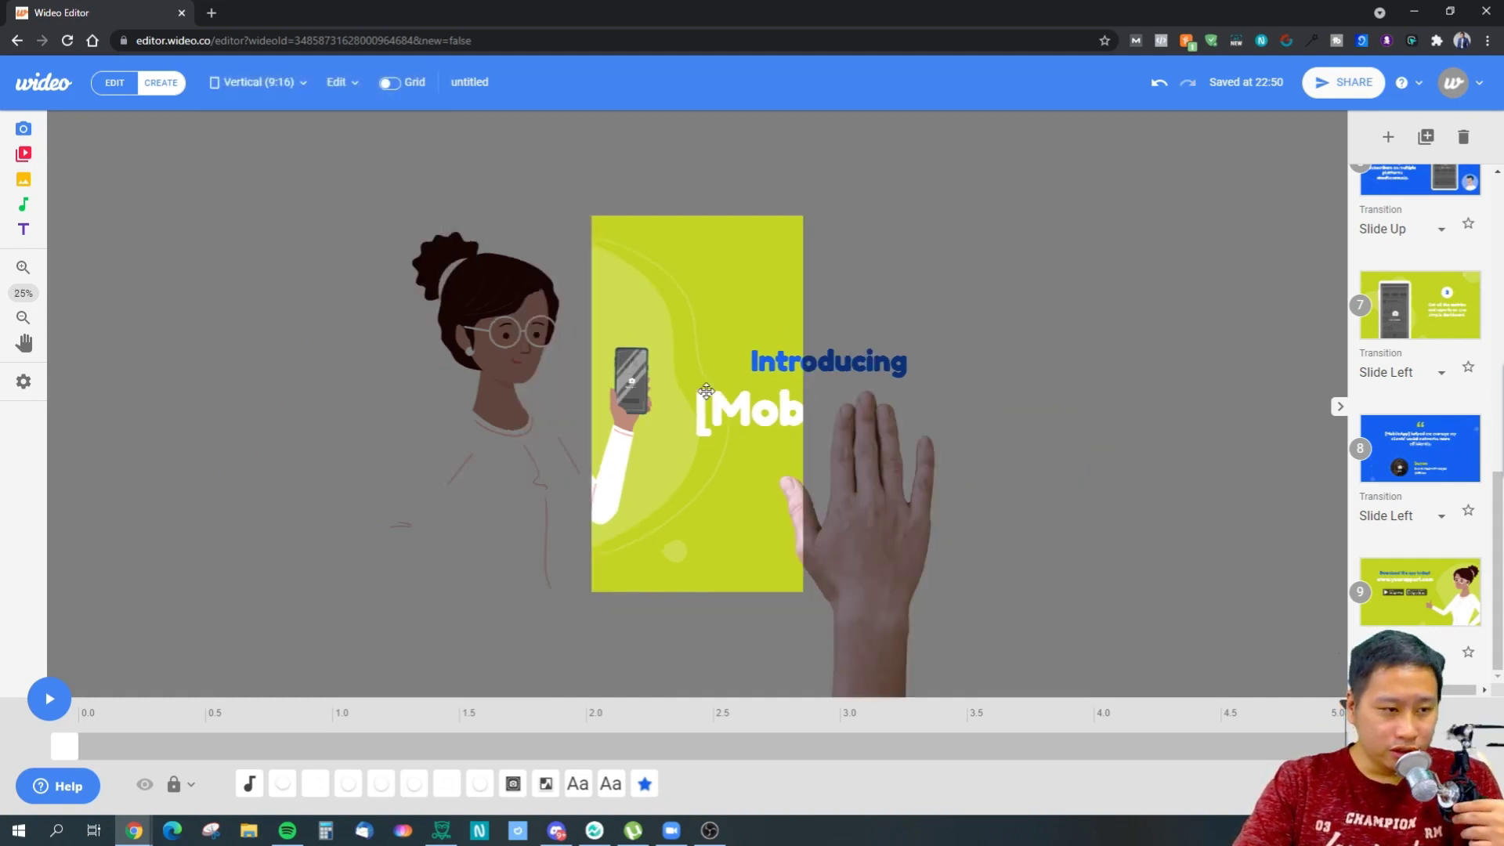
{"action": "left_click", "coordinate": [271, 94]}
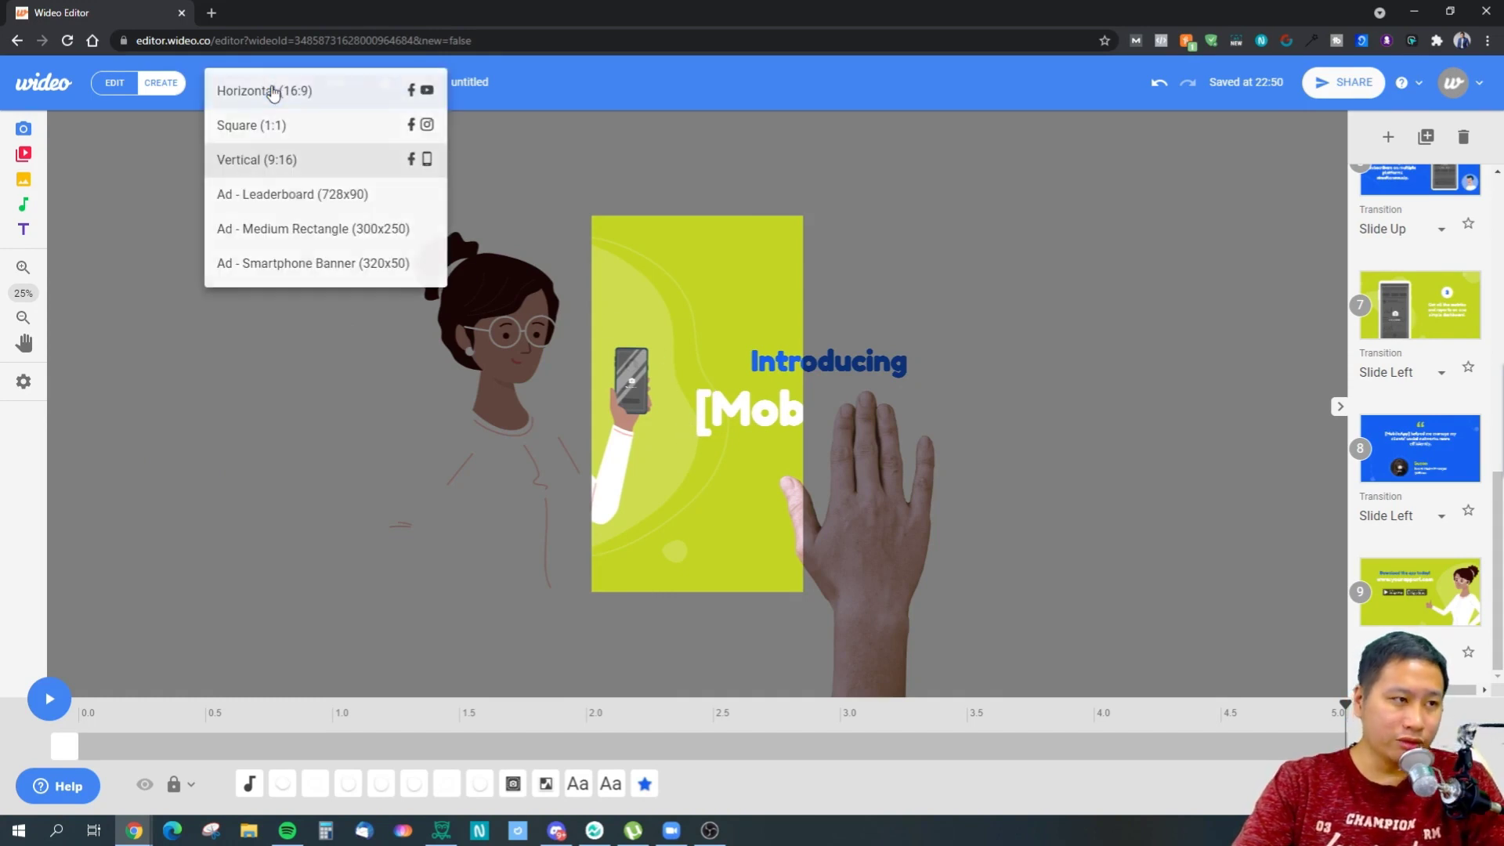
{"action": "left_click", "coordinate": [312, 99]}
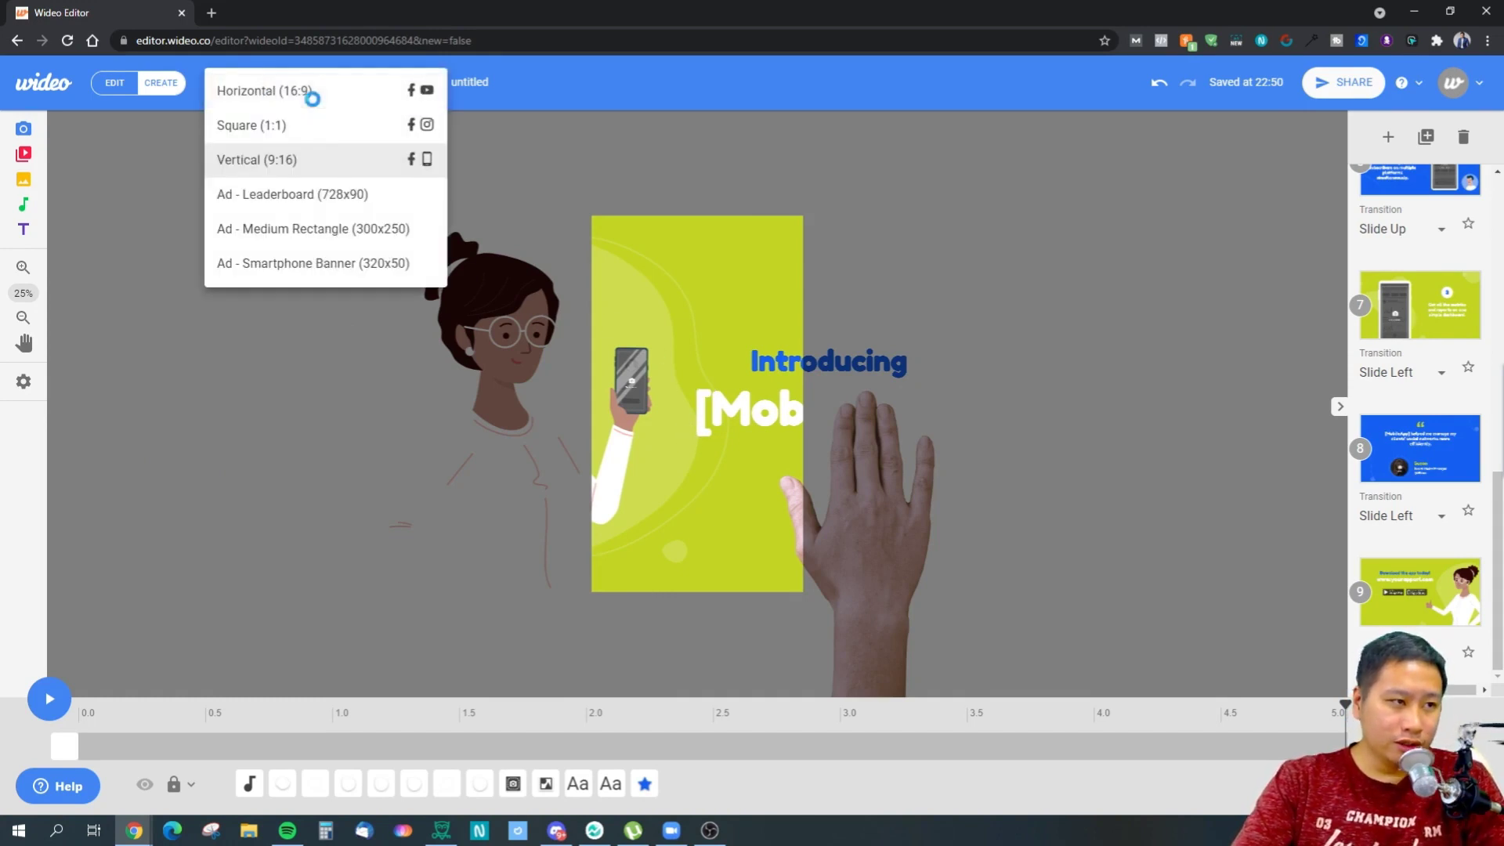
{"action": "left_click", "coordinate": [313, 100]}
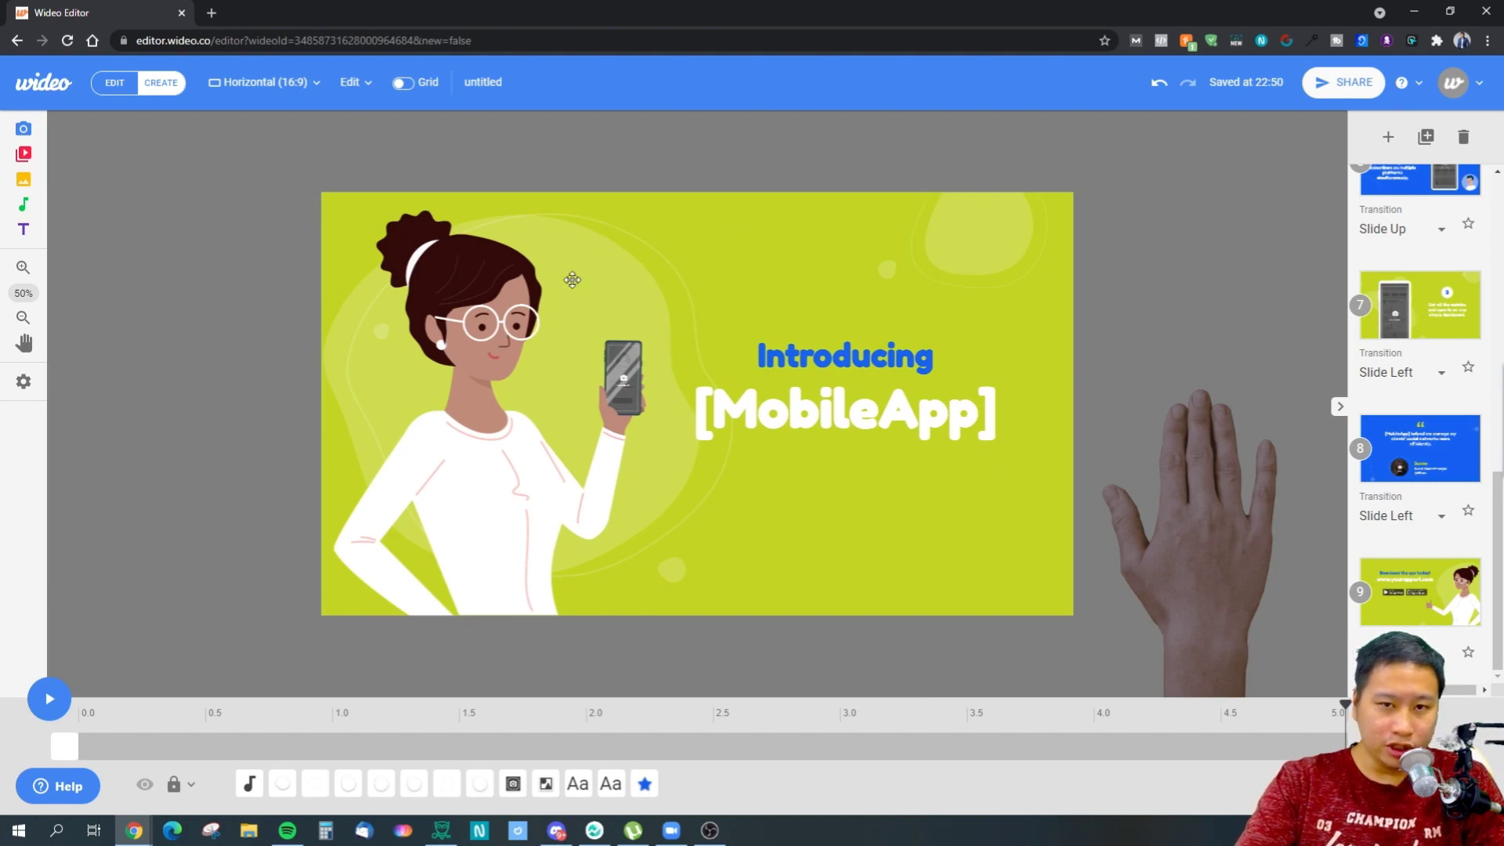
{"action": "left_click", "coordinate": [19, 184]}
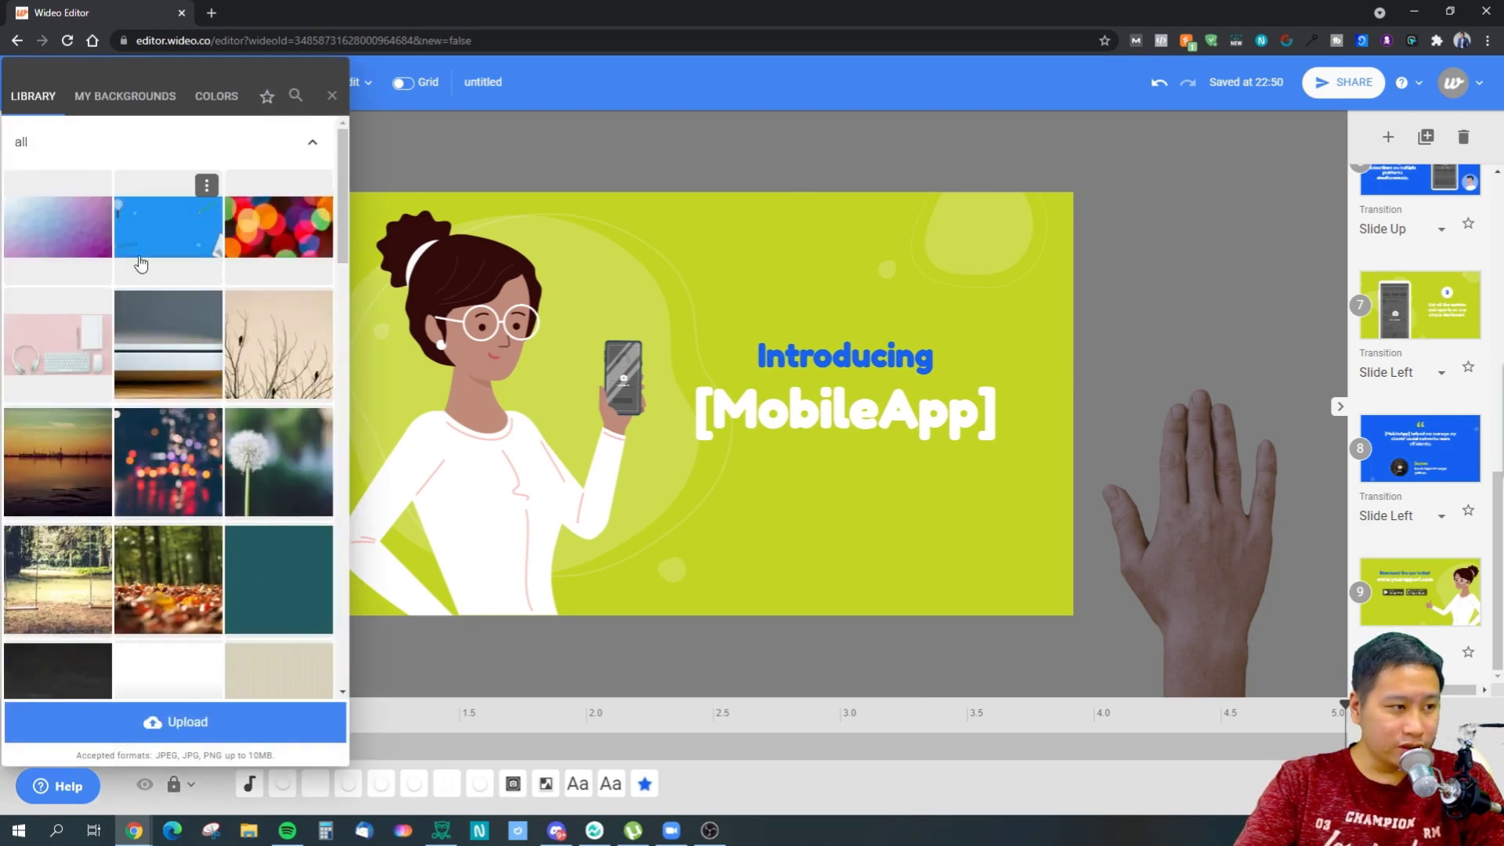
{"action": "scroll", "coordinate": [268, 415], "scroll_direction": "down", "scroll_amount": 15}
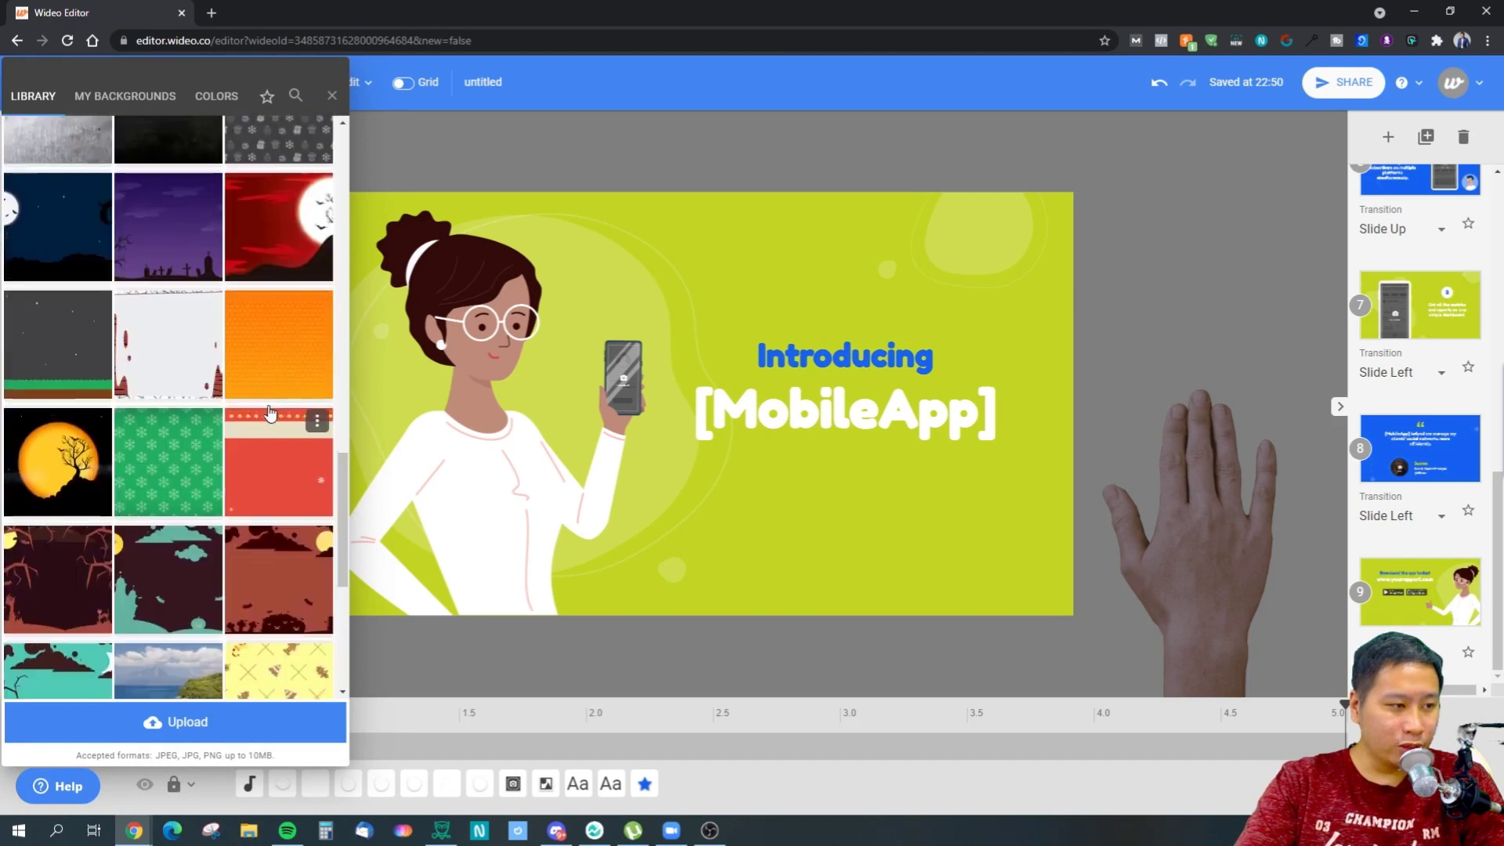
{"action": "scroll", "coordinate": [269, 413], "scroll_direction": "down", "scroll_amount": 2}
{"action": "scroll", "coordinate": [235, 403], "scroll_direction": "up", "scroll_amount": 8}
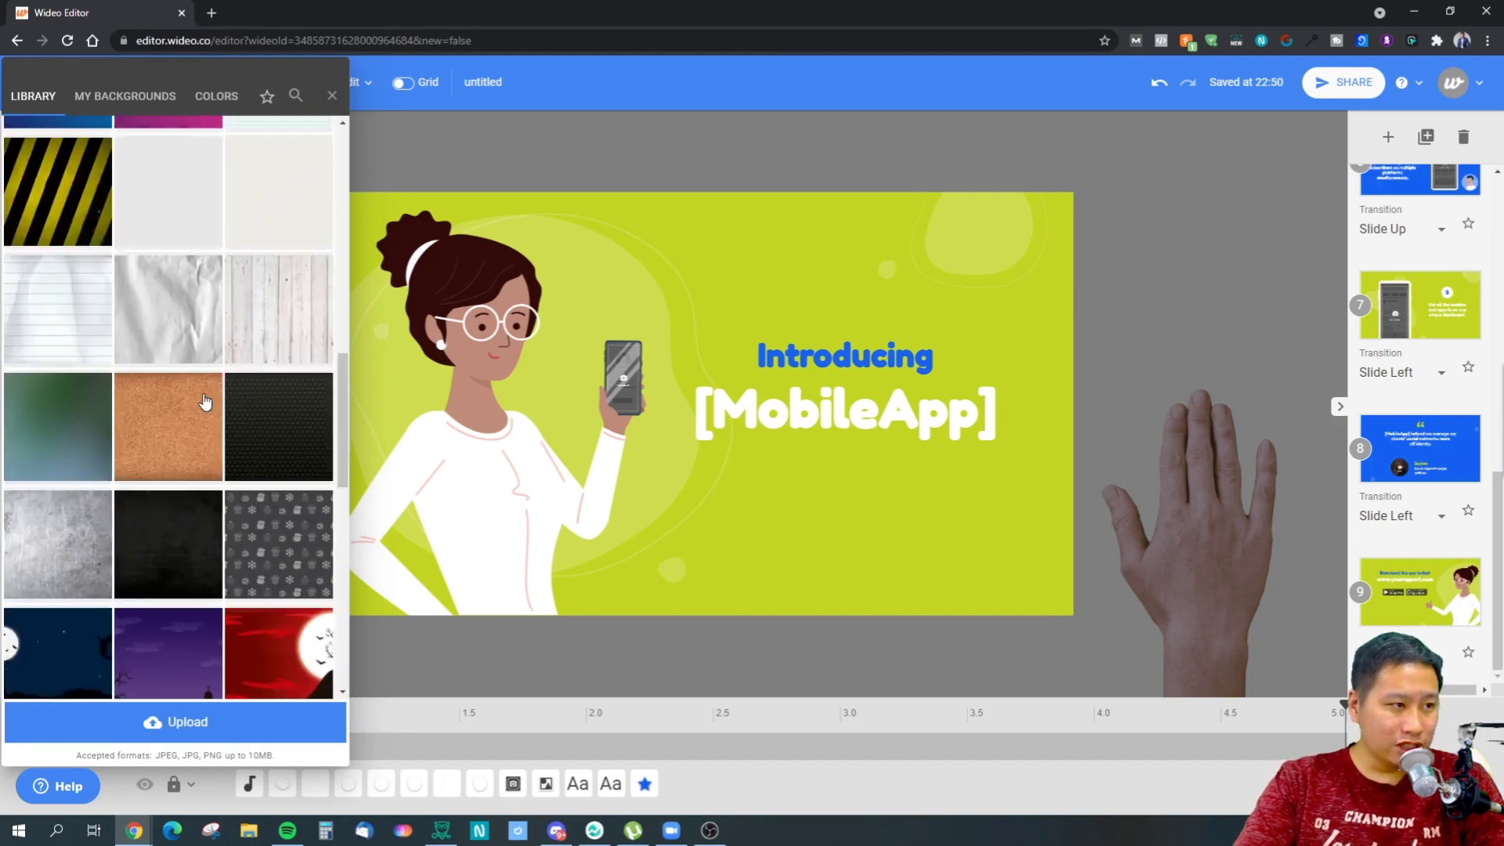
{"action": "scroll", "coordinate": [207, 400], "scroll_direction": "up", "scroll_amount": 6}
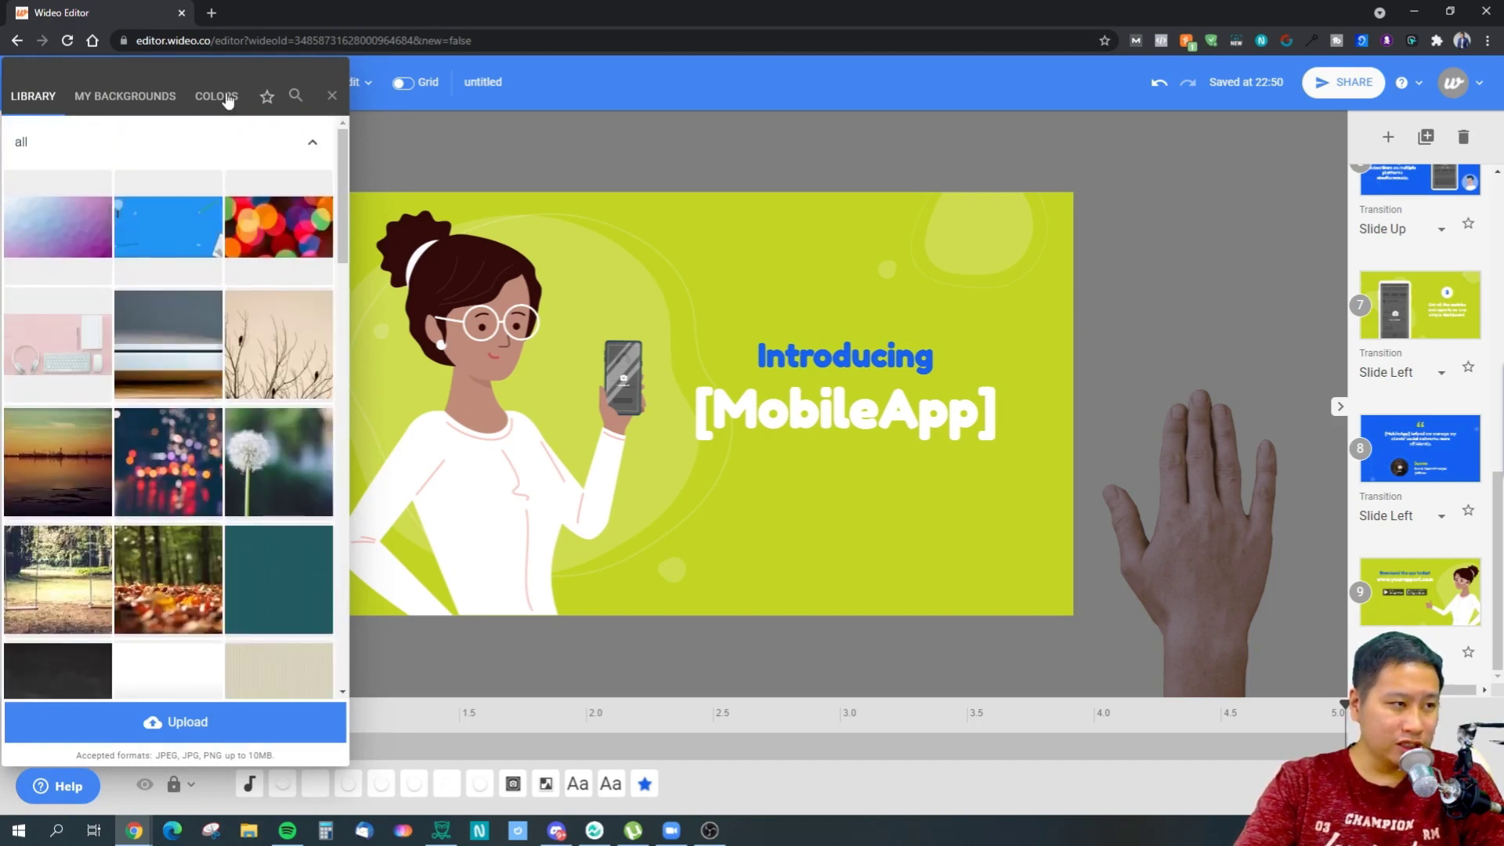
{"action": "left_click", "coordinate": [226, 98]}
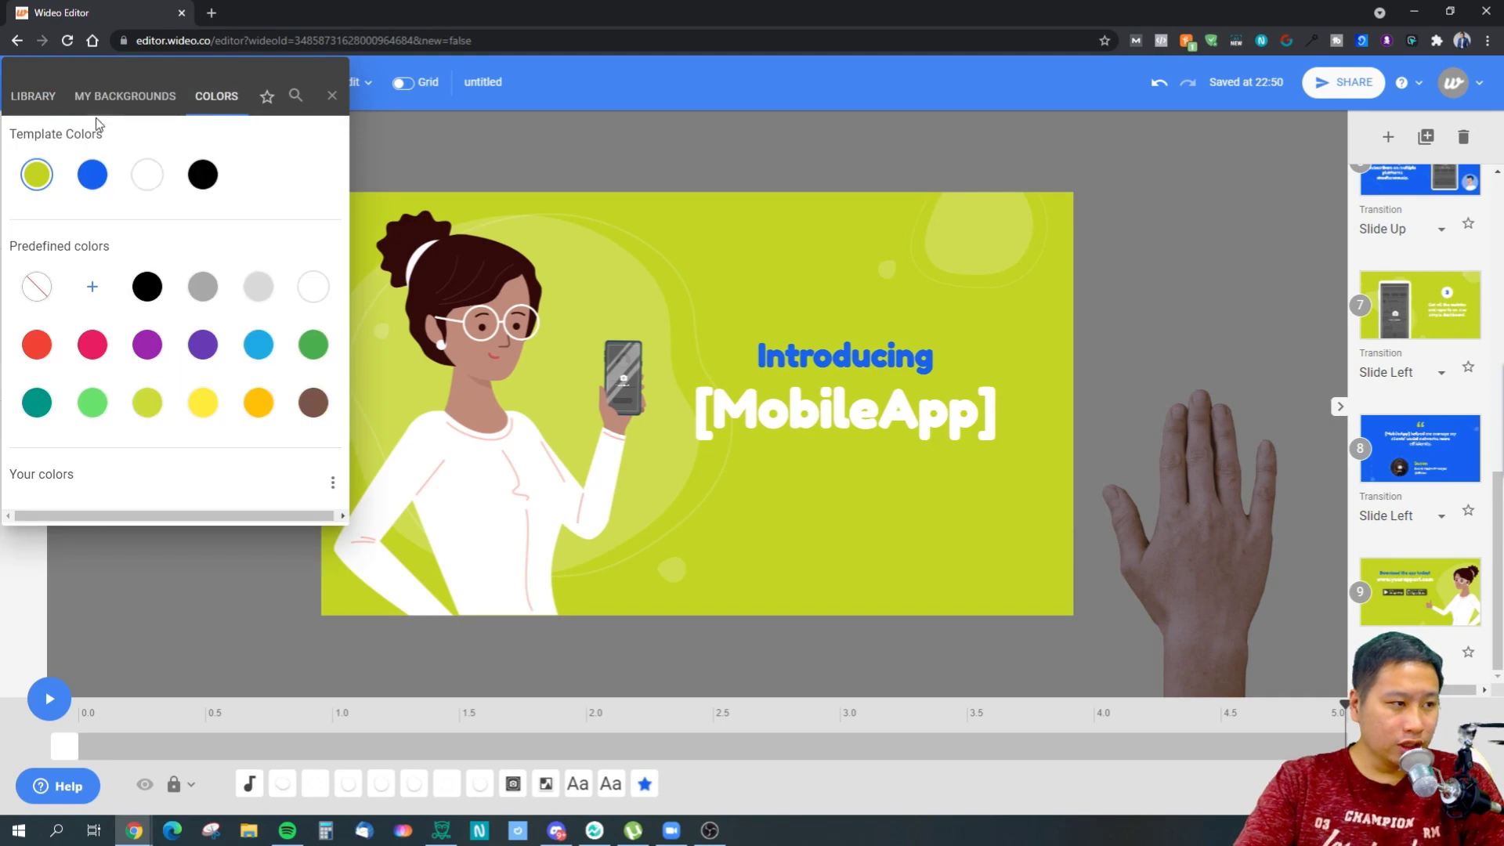
{"action": "left_click", "coordinate": [35, 95]}
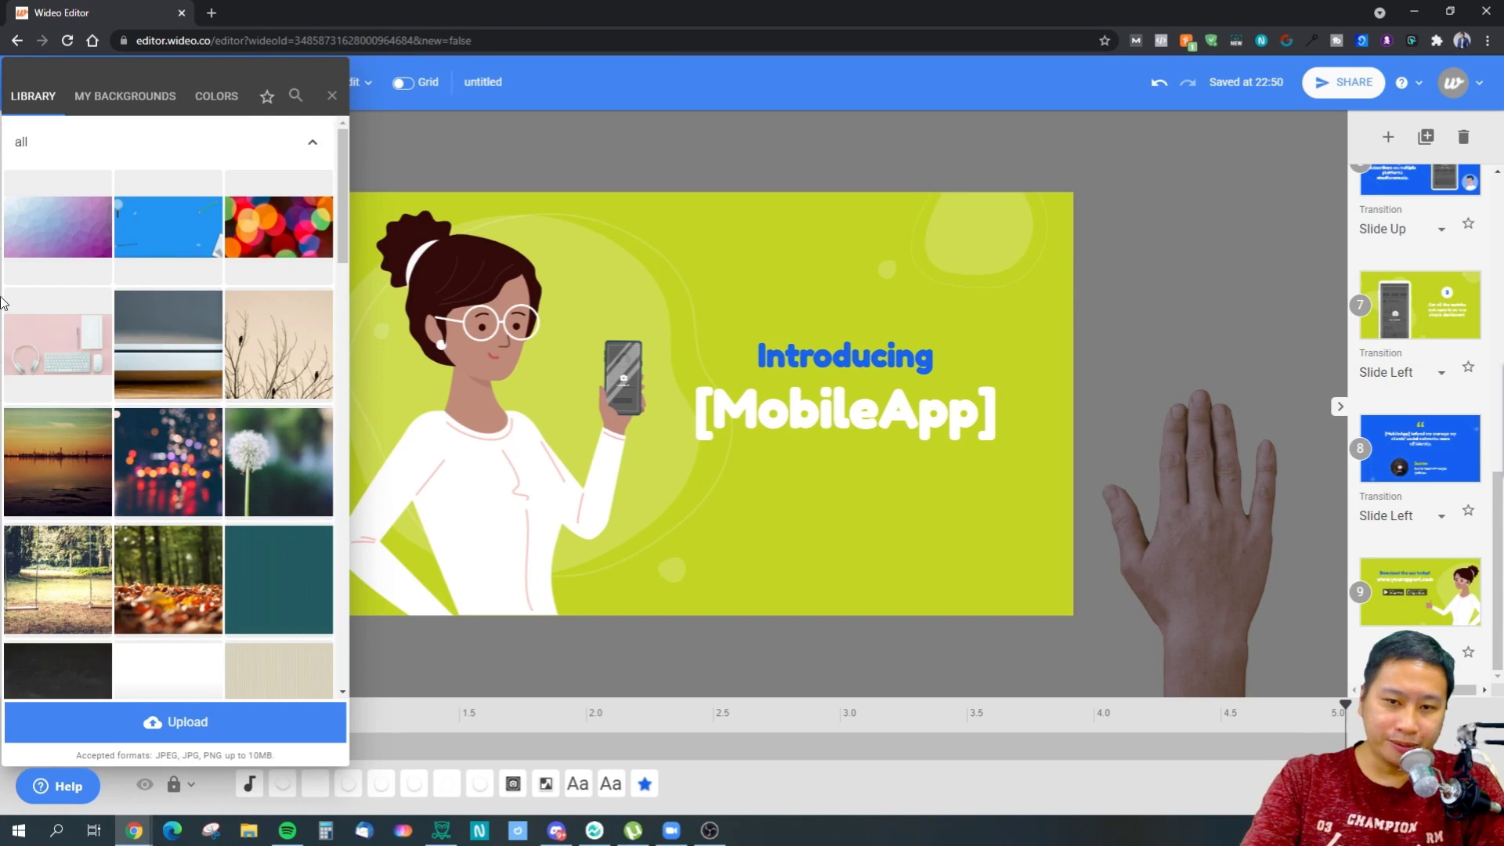
{"action": "left_click", "coordinate": [901, 289]}
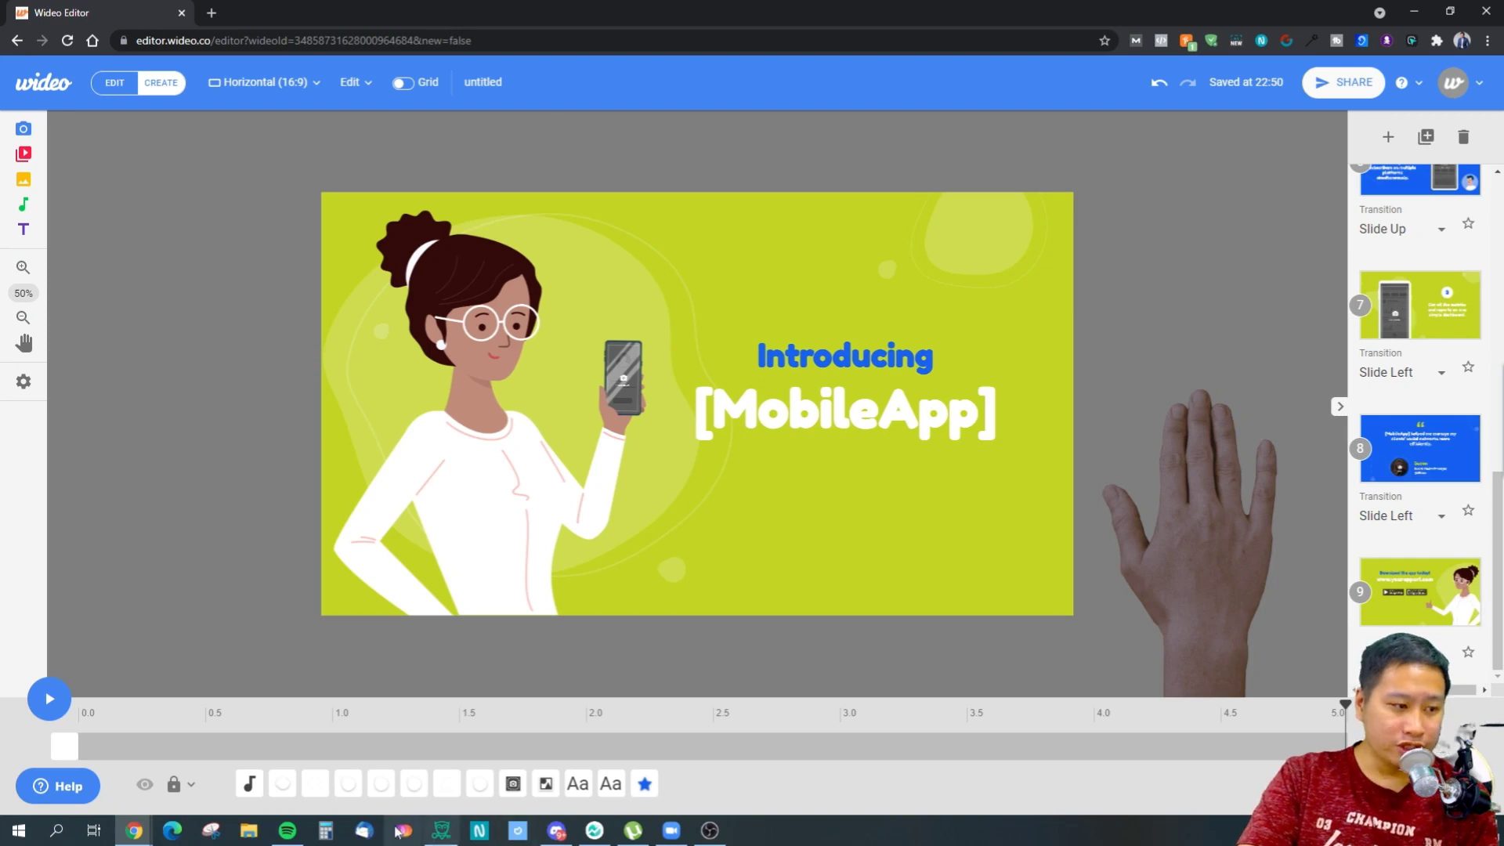
{"action": "left_click", "coordinate": [282, 784]}
{"action": "left_click", "coordinate": [320, 788]}
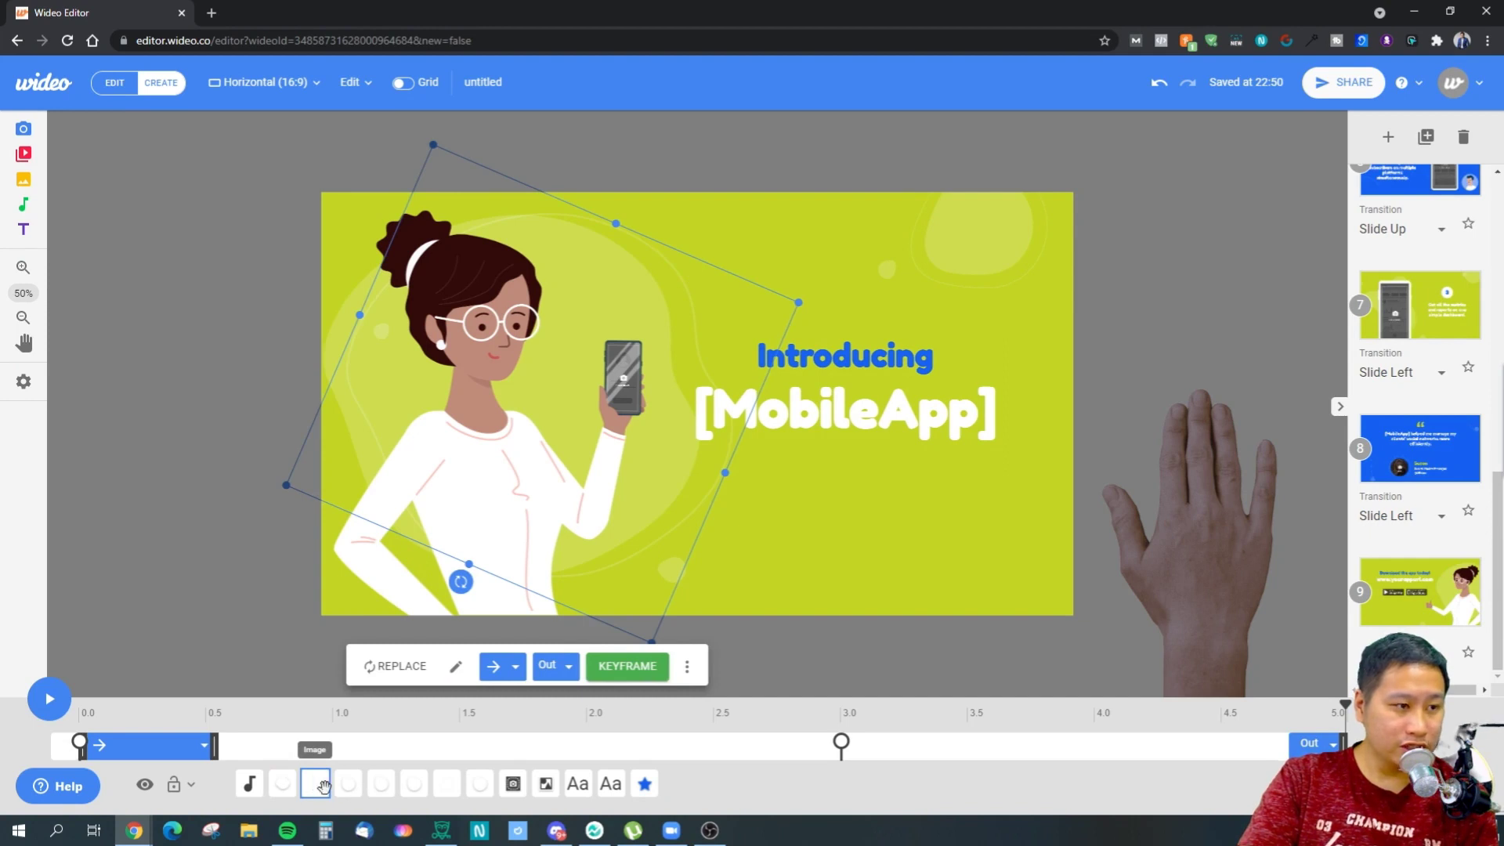
{"action": "left_click", "coordinate": [349, 785]}
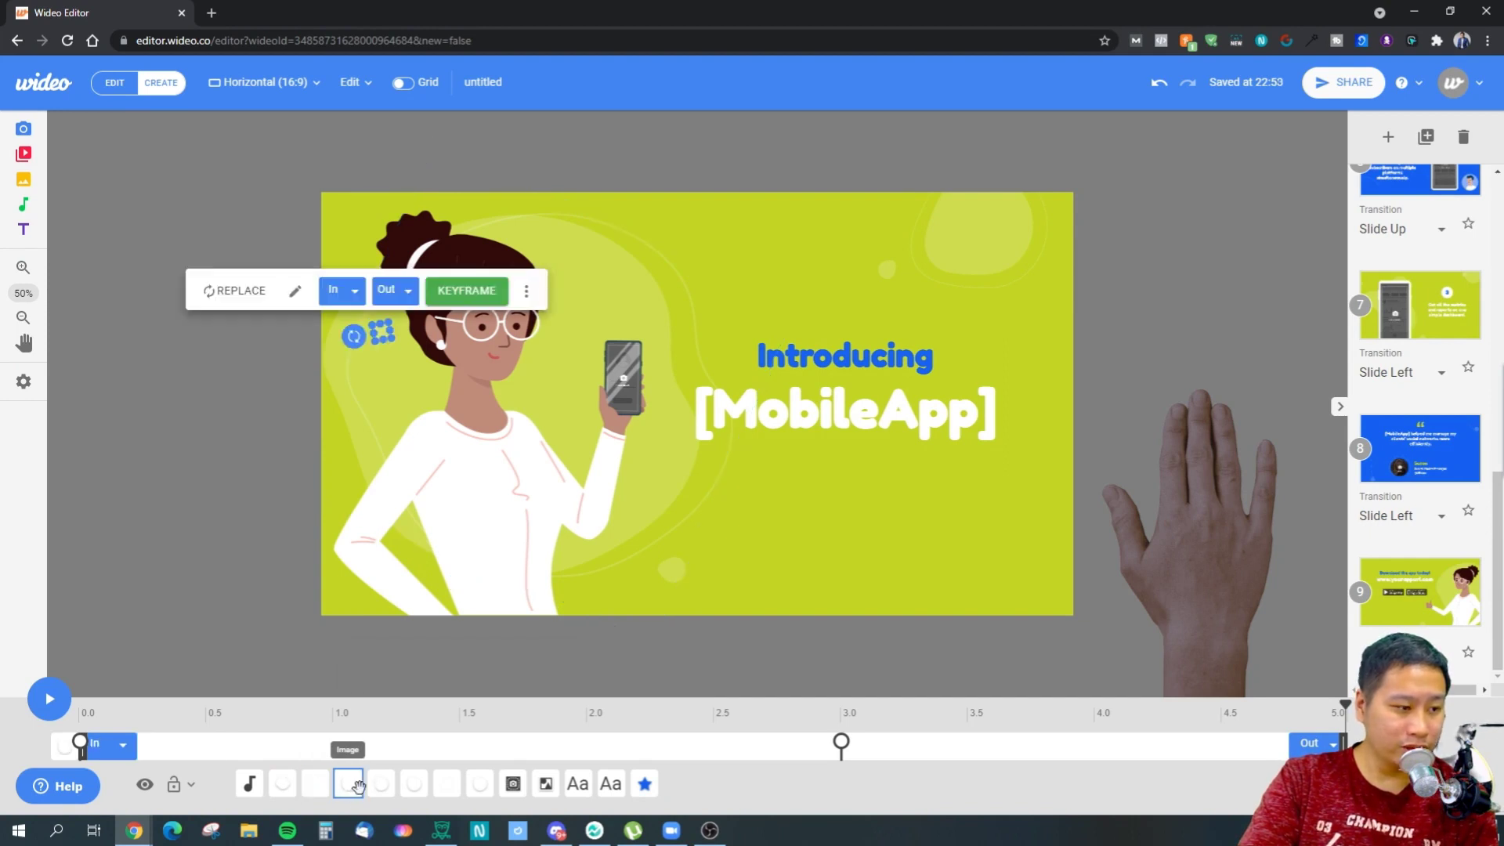
{"action": "left_click", "coordinate": [383, 787]}
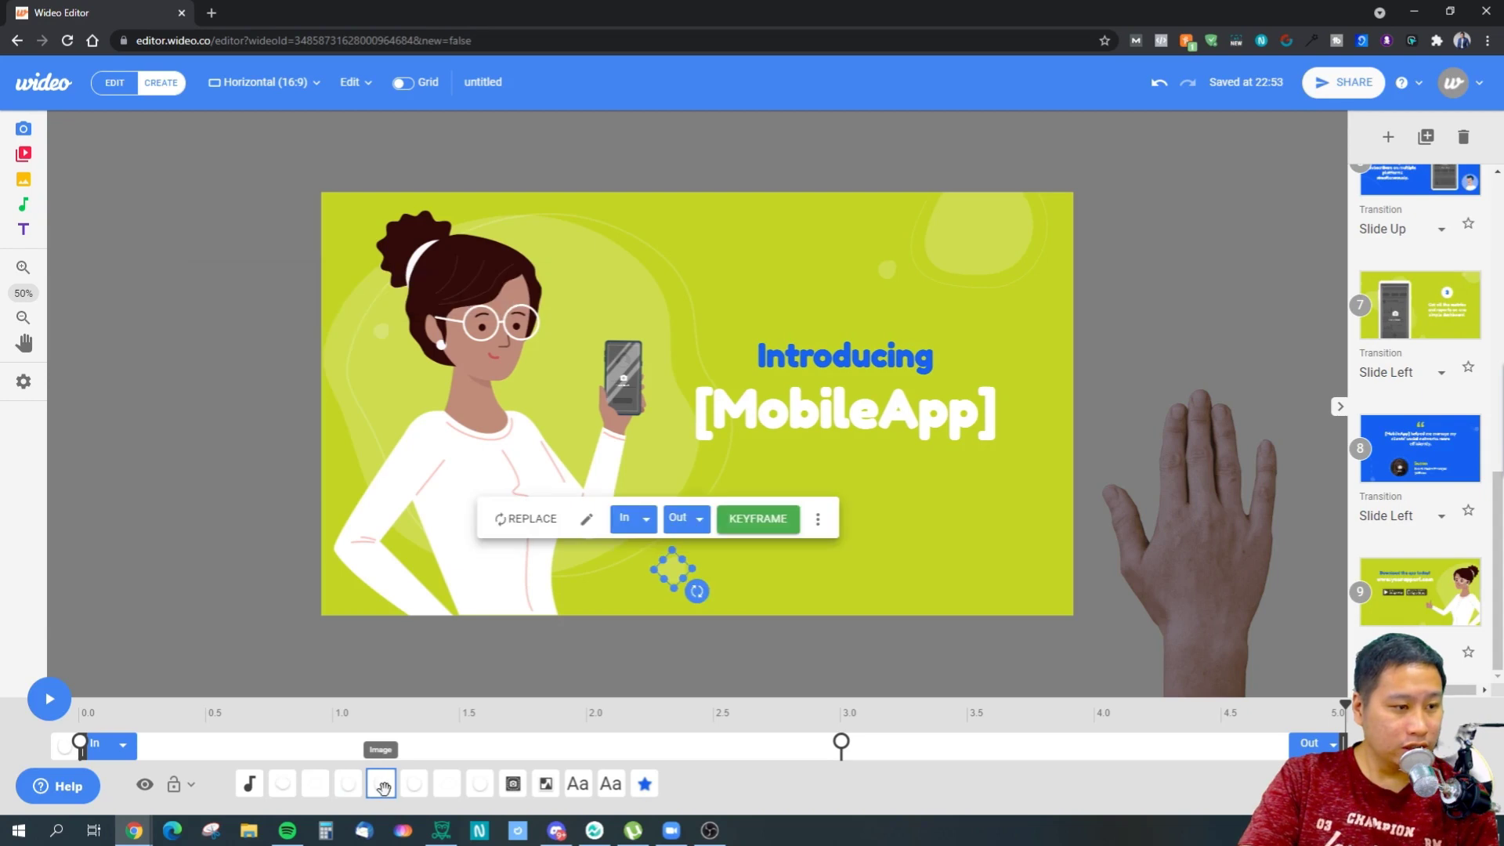
{"action": "left_click", "coordinate": [416, 786]}
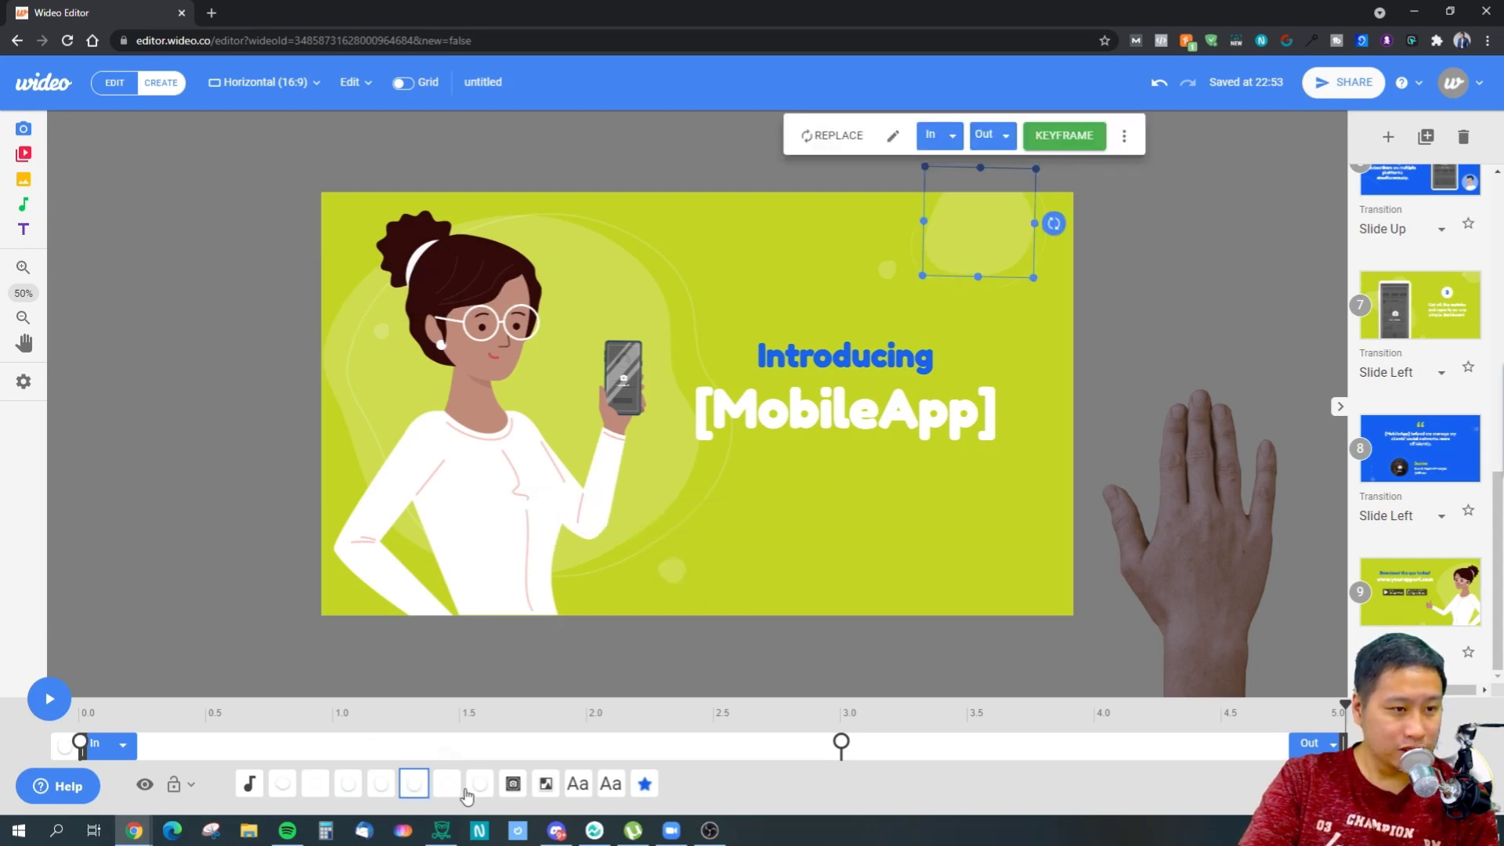
{"action": "left_click", "coordinate": [513, 785]}
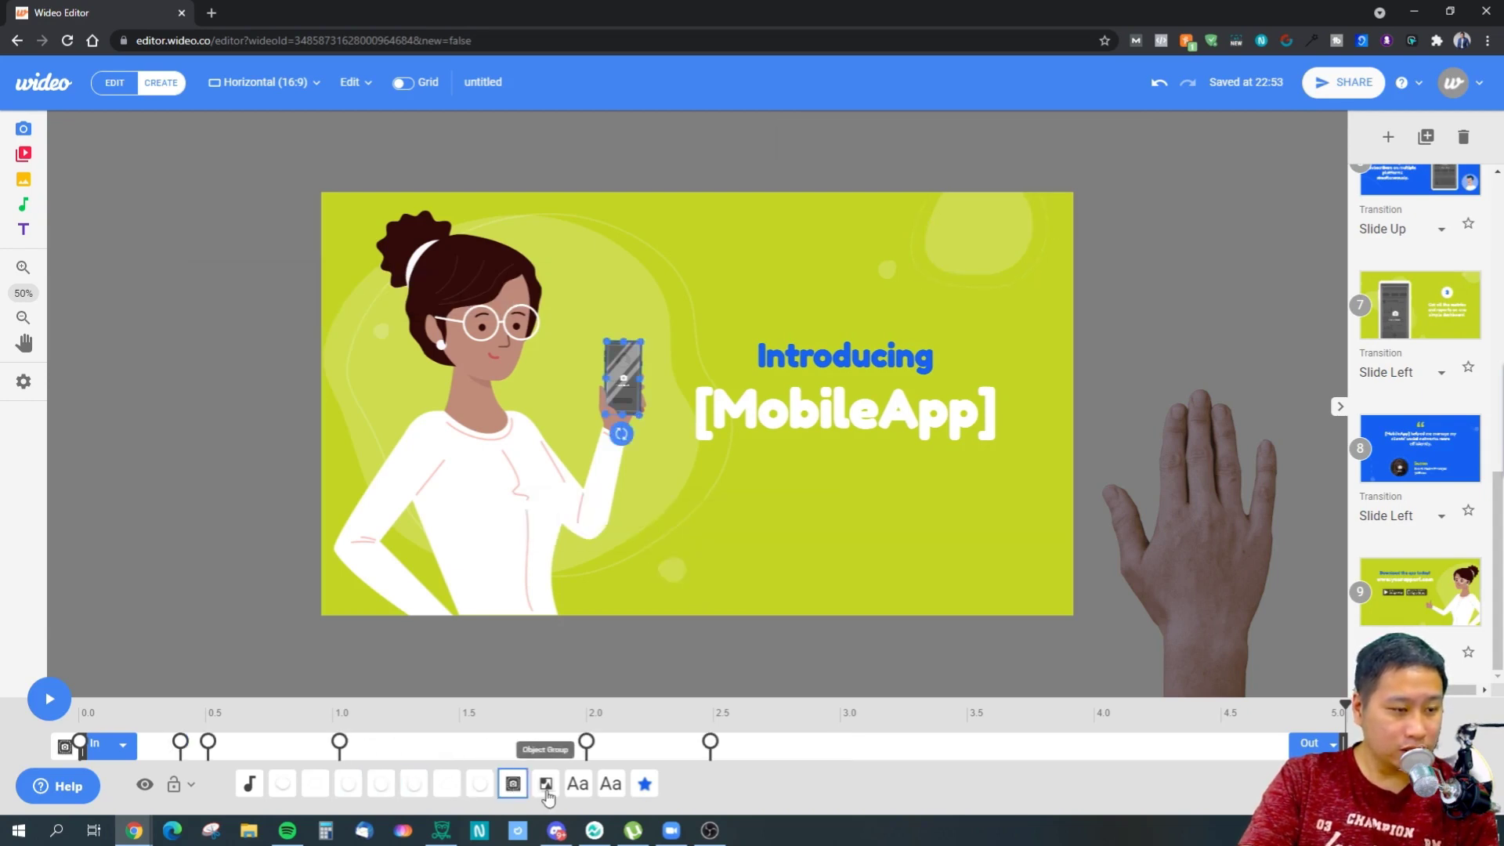
{"action": "left_click", "coordinate": [546, 793]}
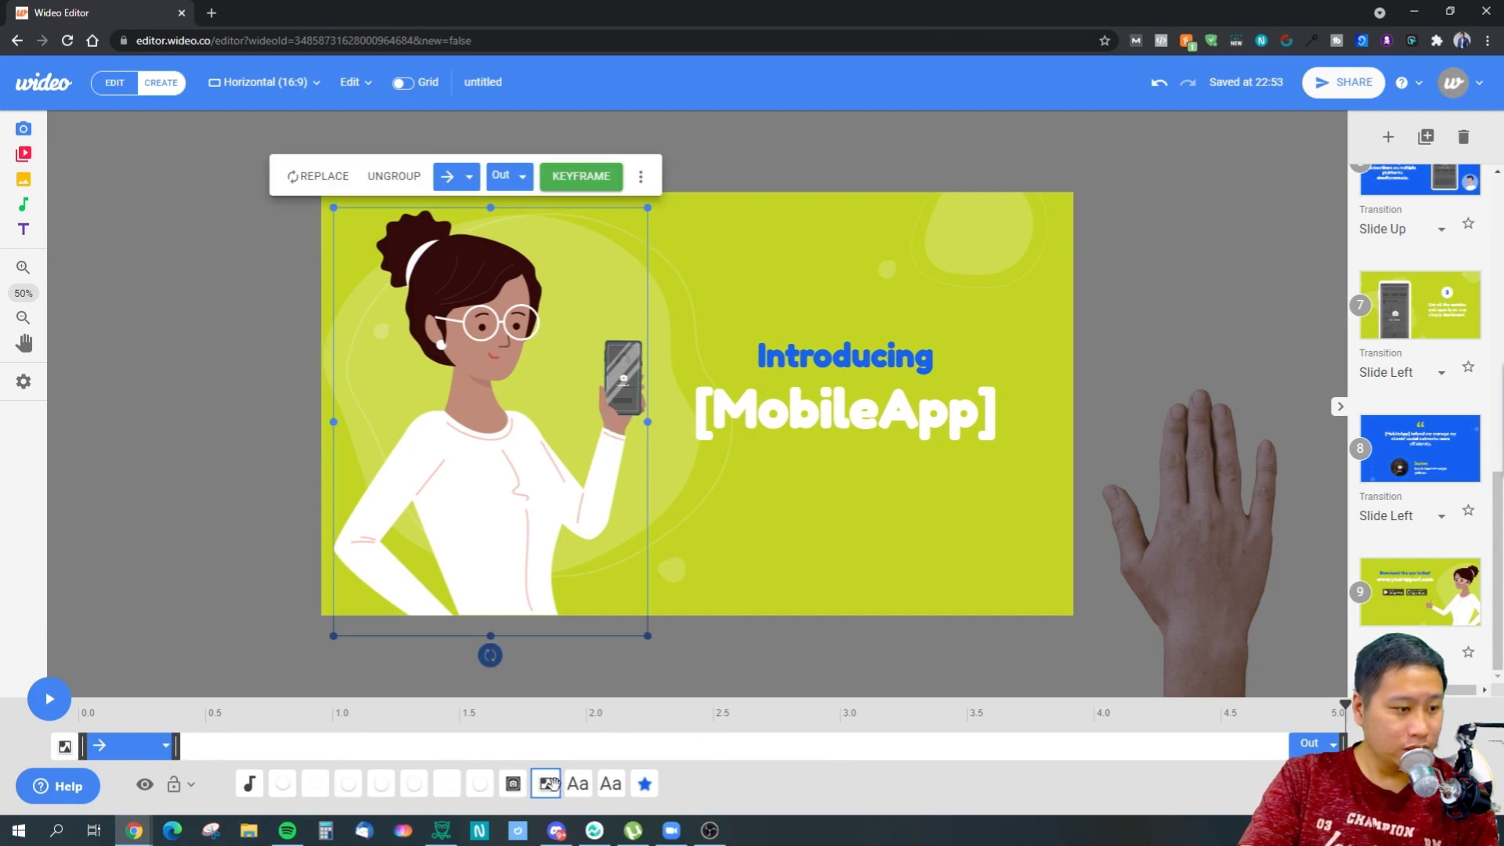
{"action": "left_click", "coordinate": [578, 785]}
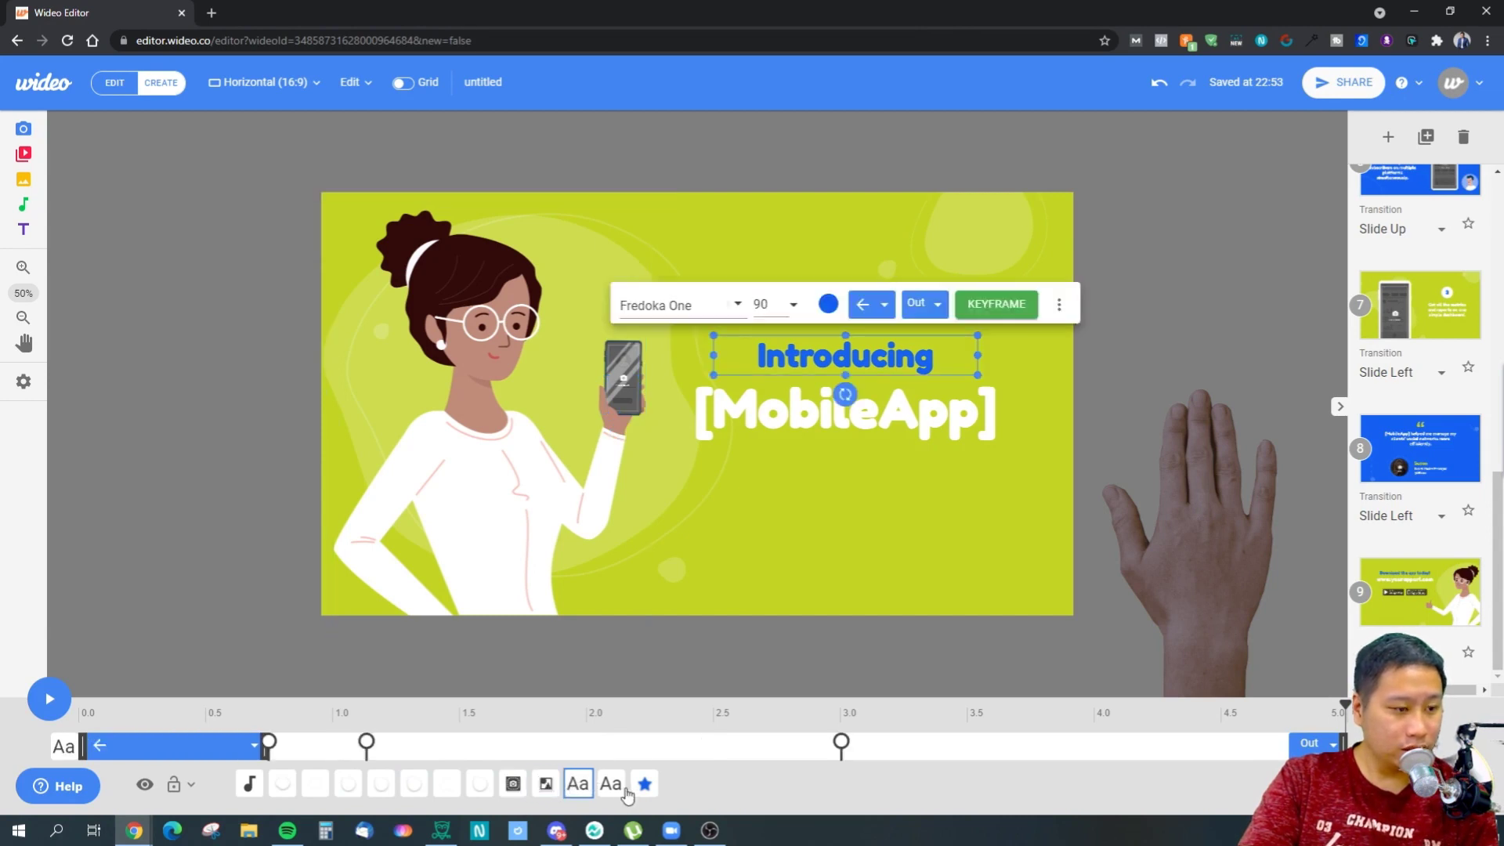
{"action": "left_click", "coordinate": [447, 783]}
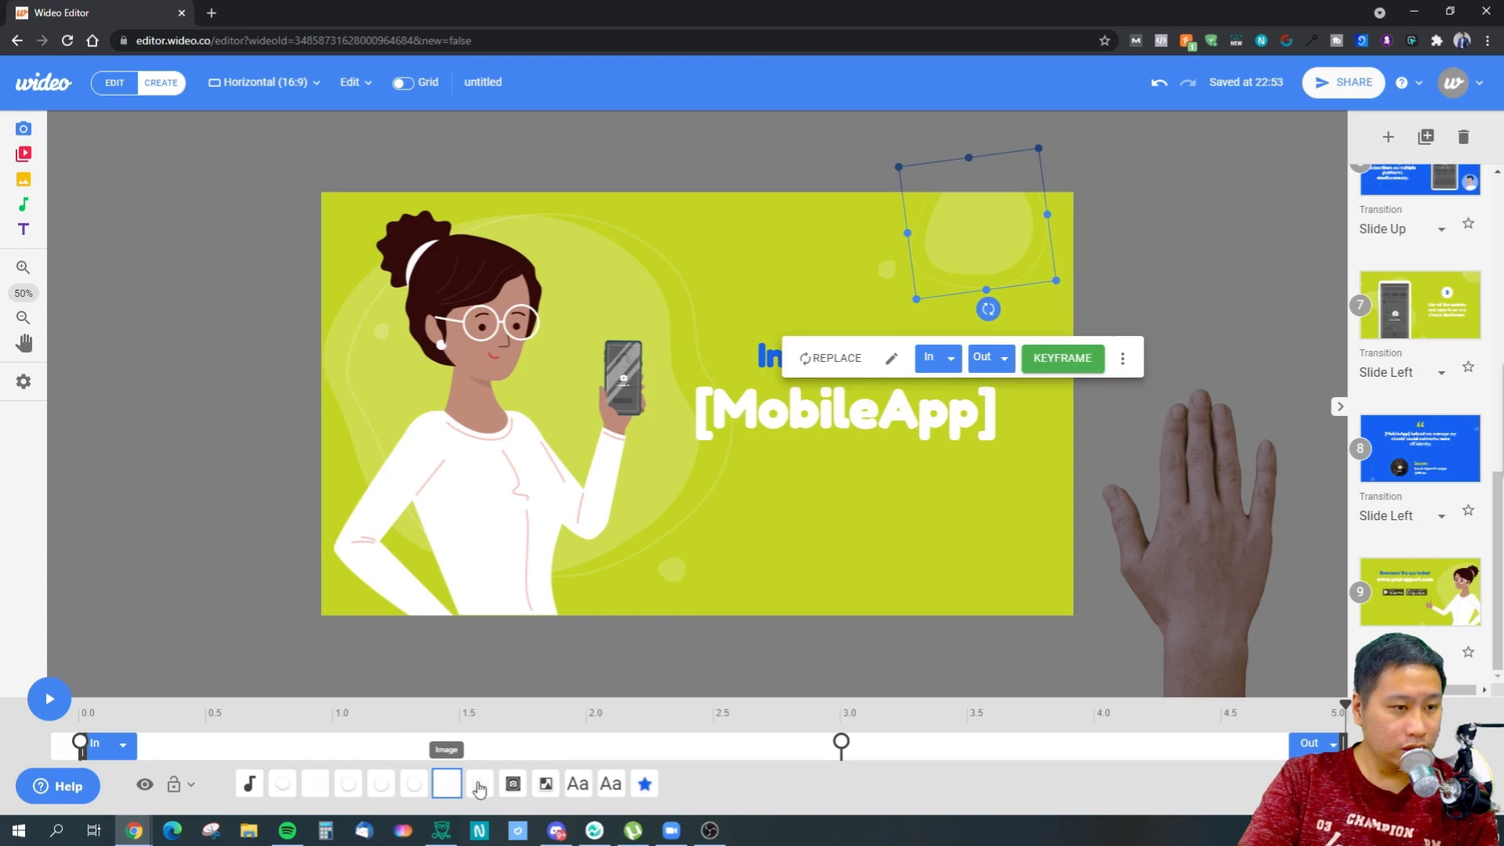
{"action": "left_click", "coordinate": [481, 783]}
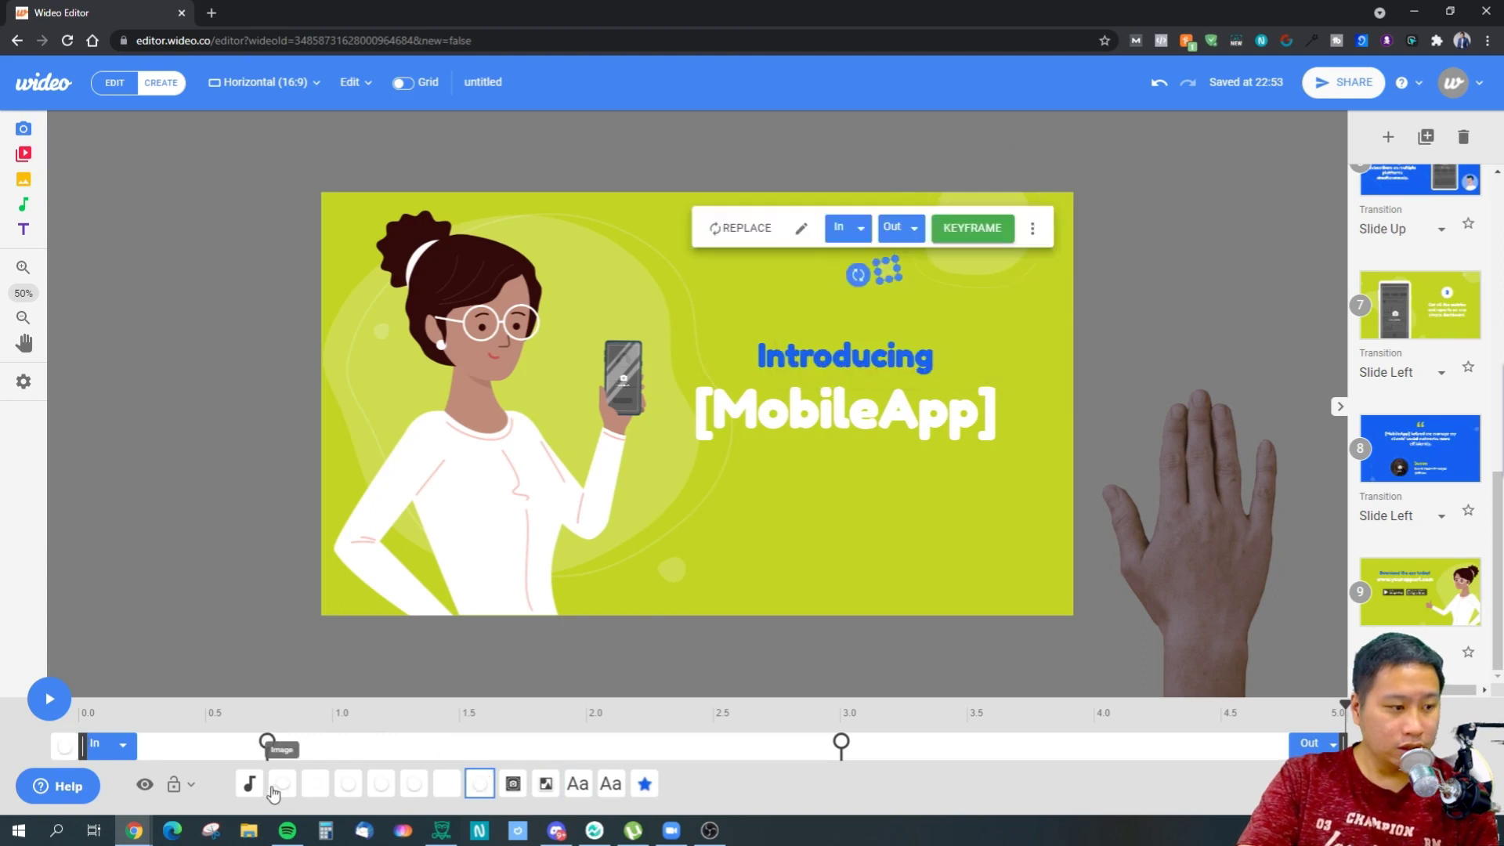
{"action": "left_click", "coordinate": [249, 783]}
{"action": "left_click", "coordinate": [829, 558]}
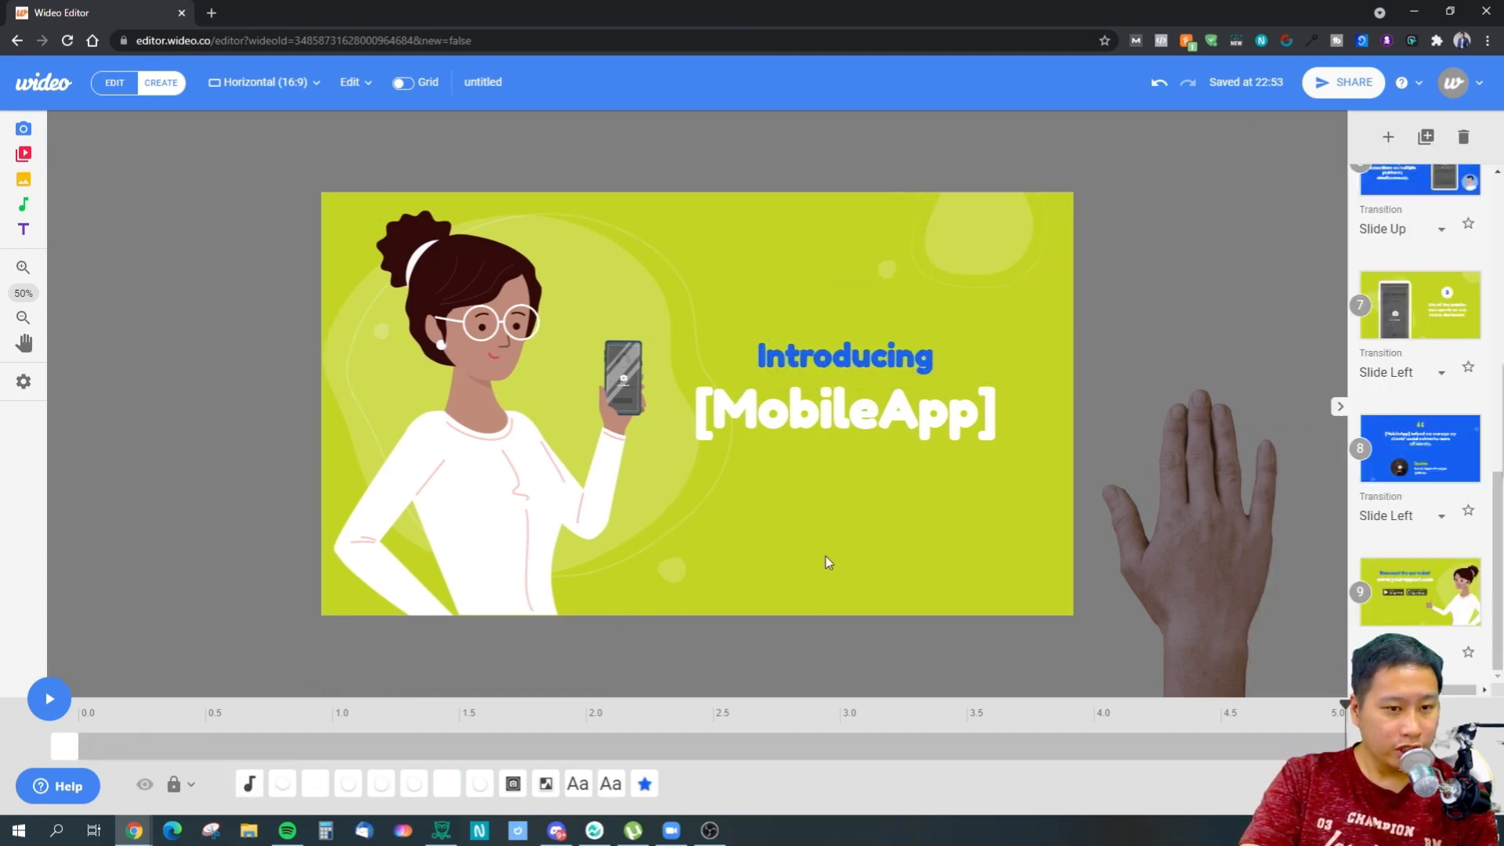
{"action": "scroll", "coordinate": [1370, 395], "scroll_direction": "up", "scroll_amount": 9}
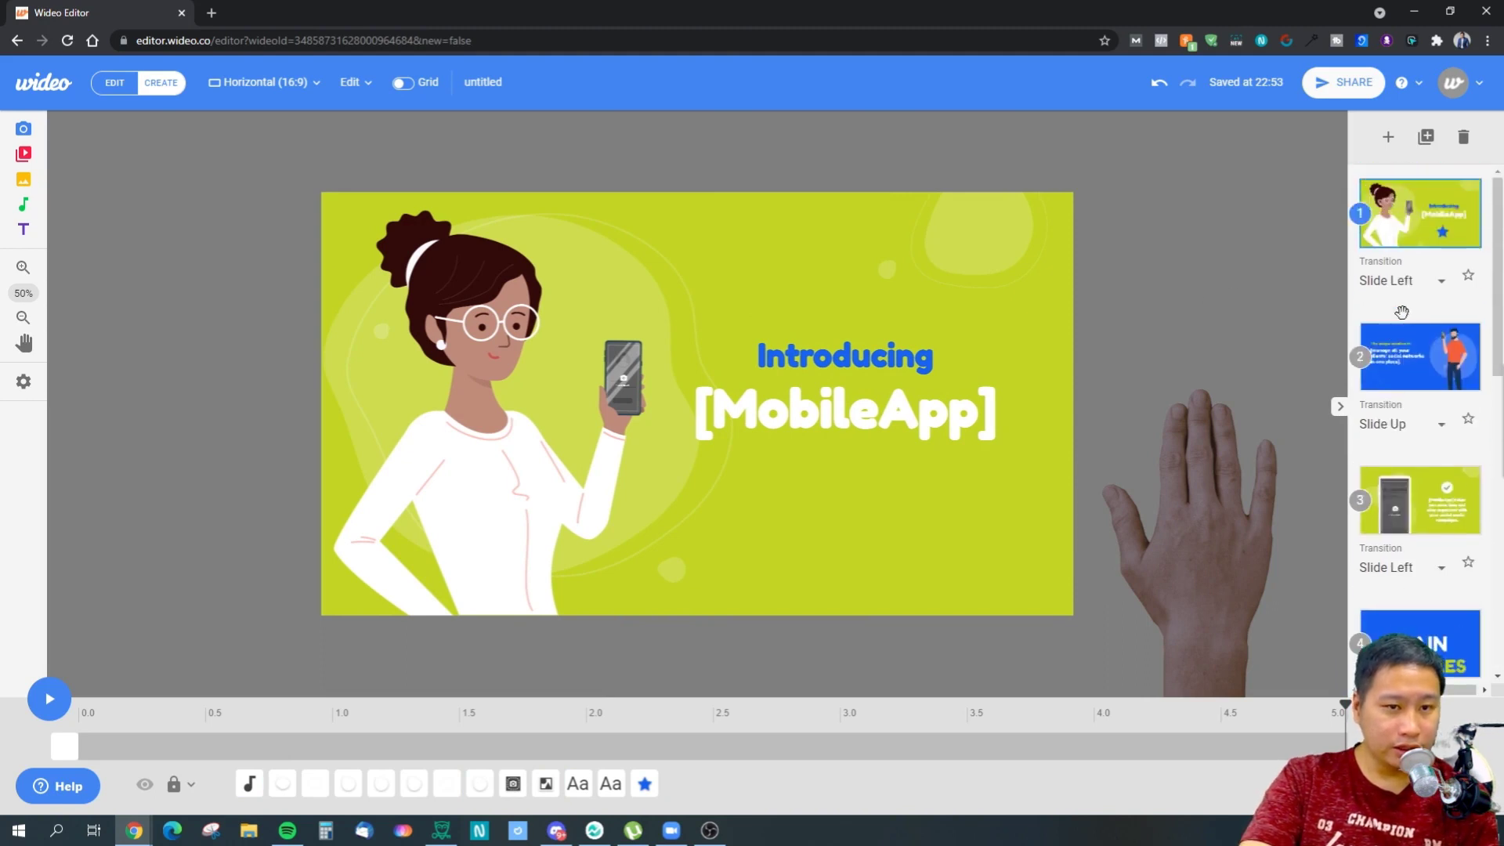
Leave slide 1's transition on Slide Left and select the Introducing heading on the canvas
{"action": "left_click", "coordinate": [1433, 296]}
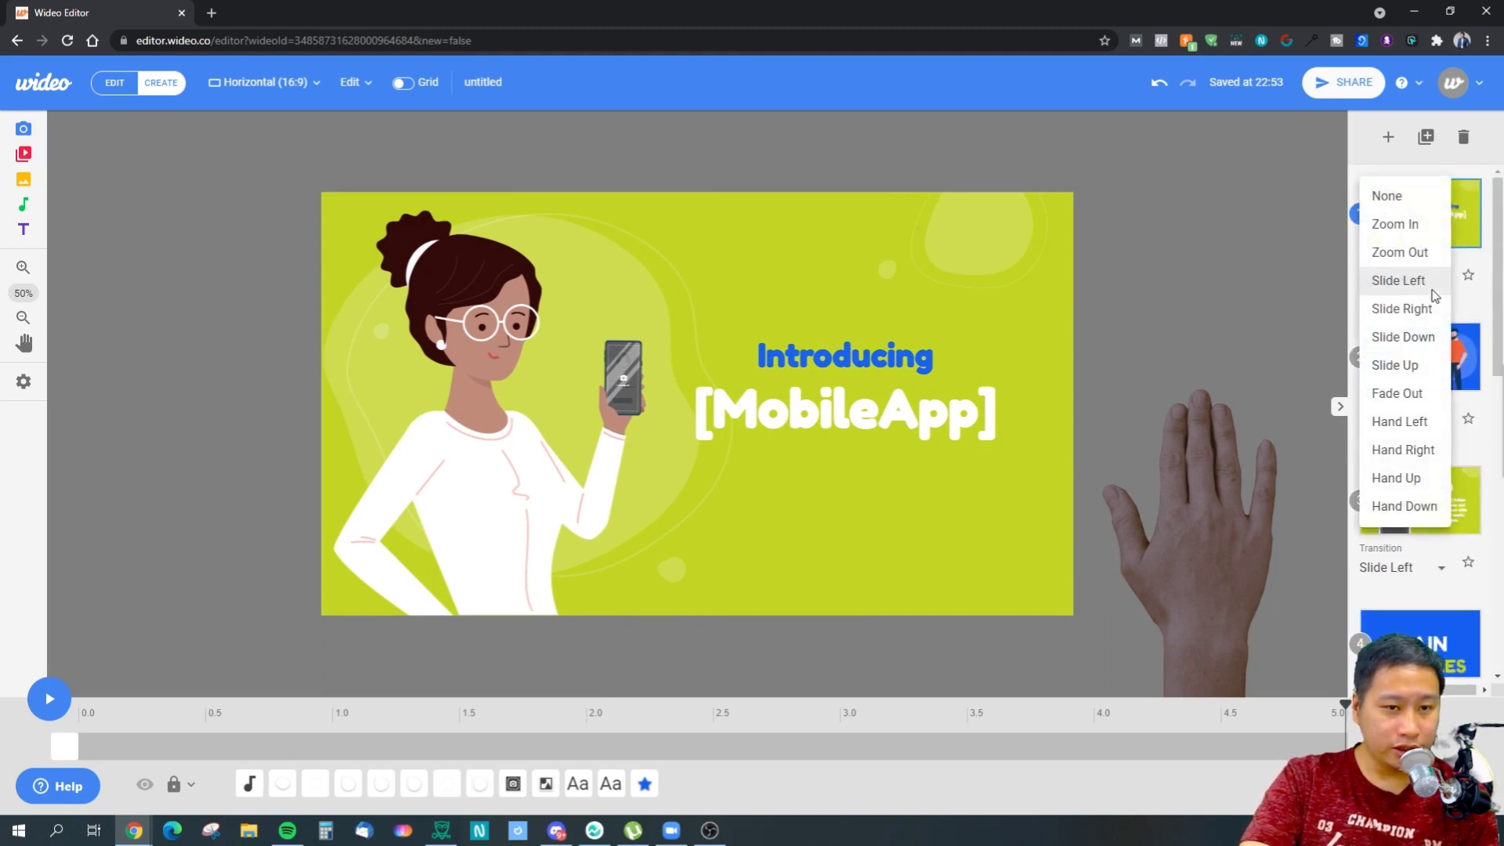
{"action": "left_click", "coordinate": [1291, 256]}
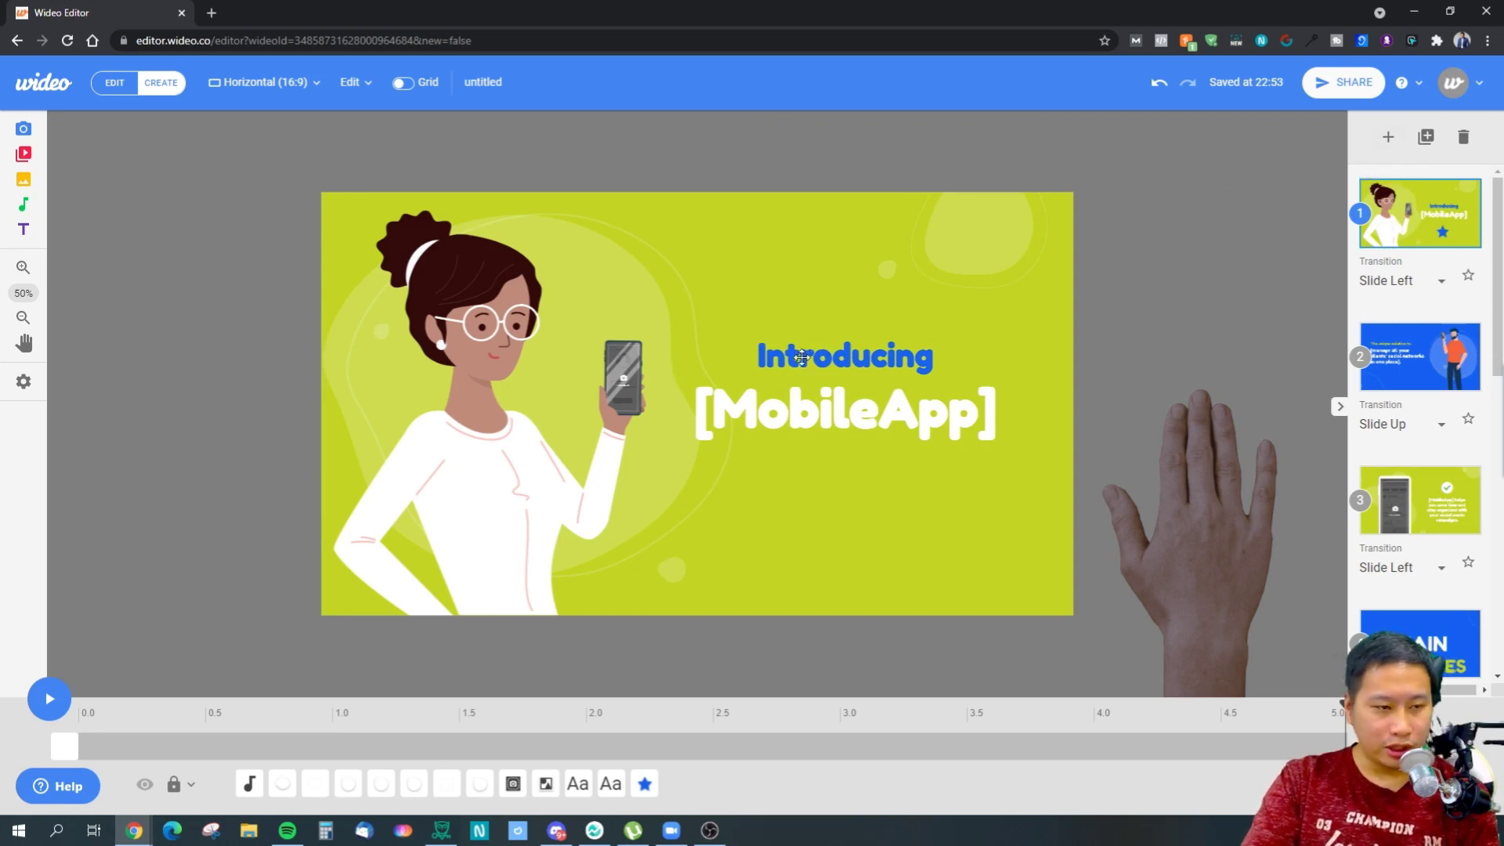
{"action": "left_click", "coordinate": [723, 342]}
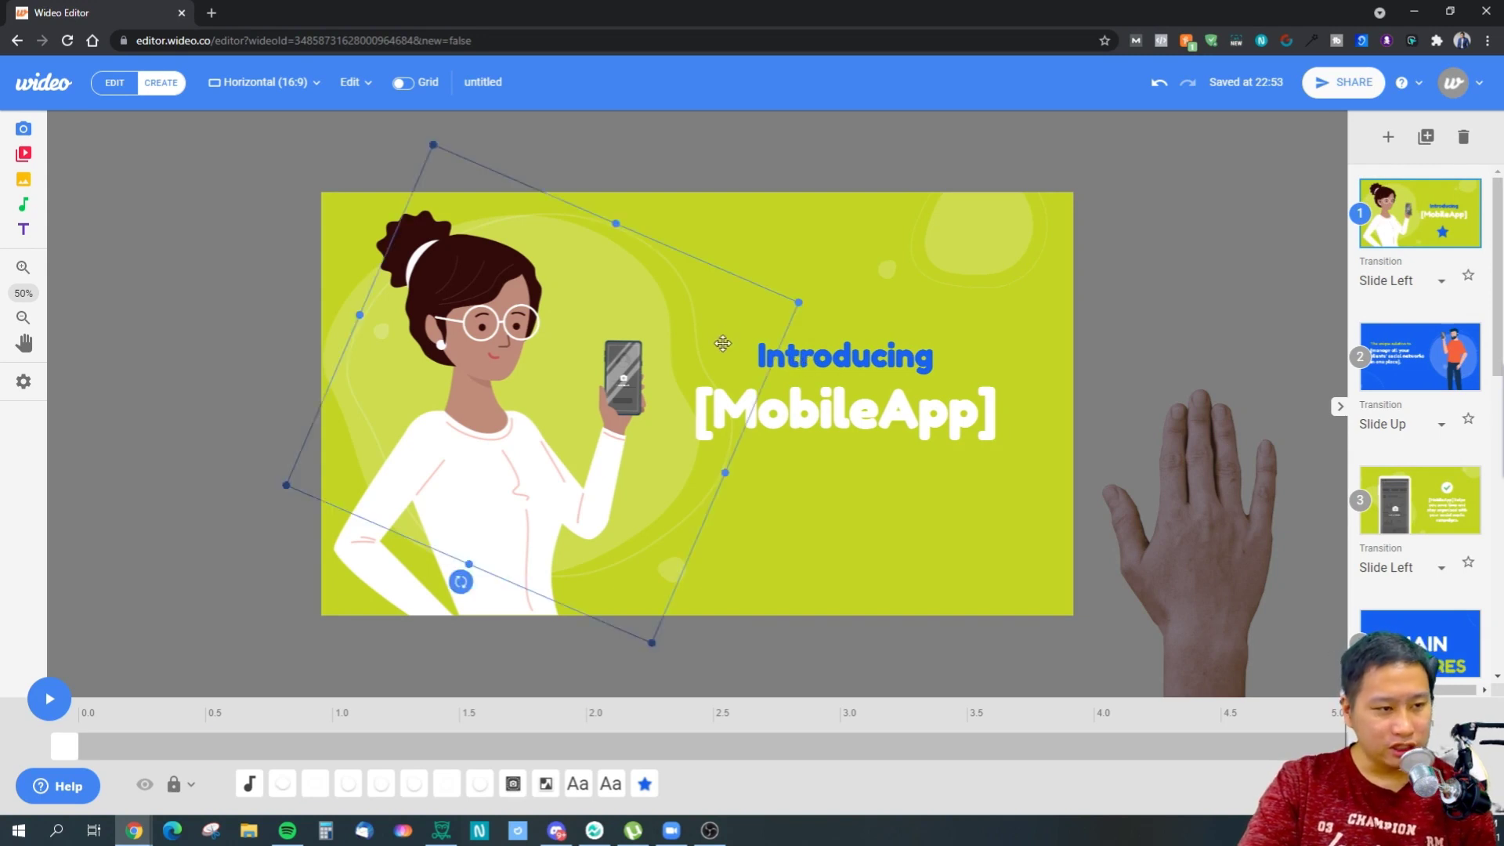
{"action": "left_click", "coordinate": [679, 384]}
{"action": "left_click", "coordinate": [842, 484]}
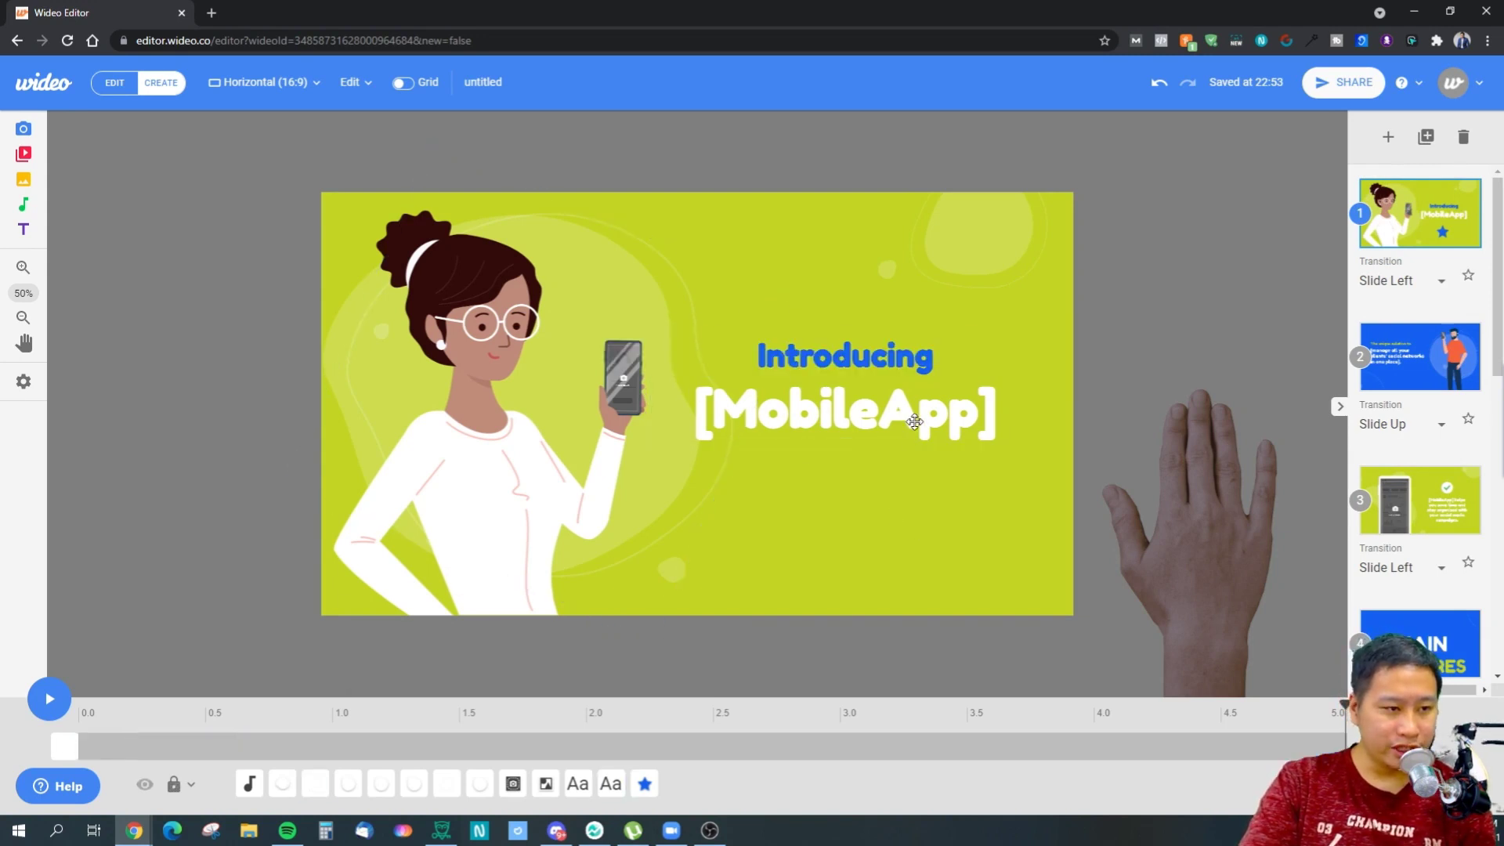
{"action": "left_click", "coordinate": [847, 354]}
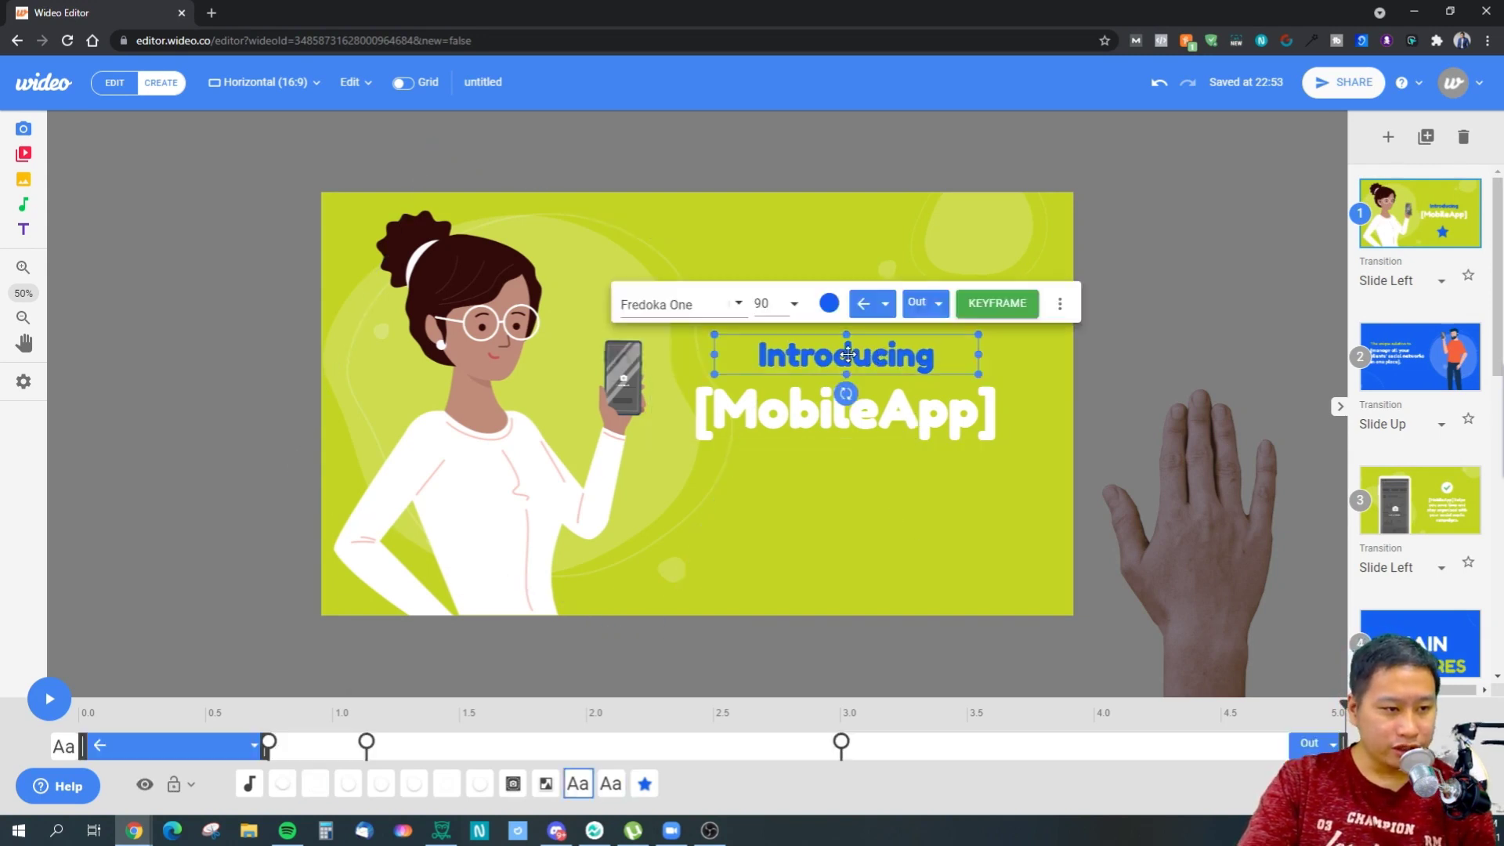
Recolour the Introducing heading purple using the predefined colour swatches, then deselect it
{"action": "left_click", "coordinate": [827, 303]}
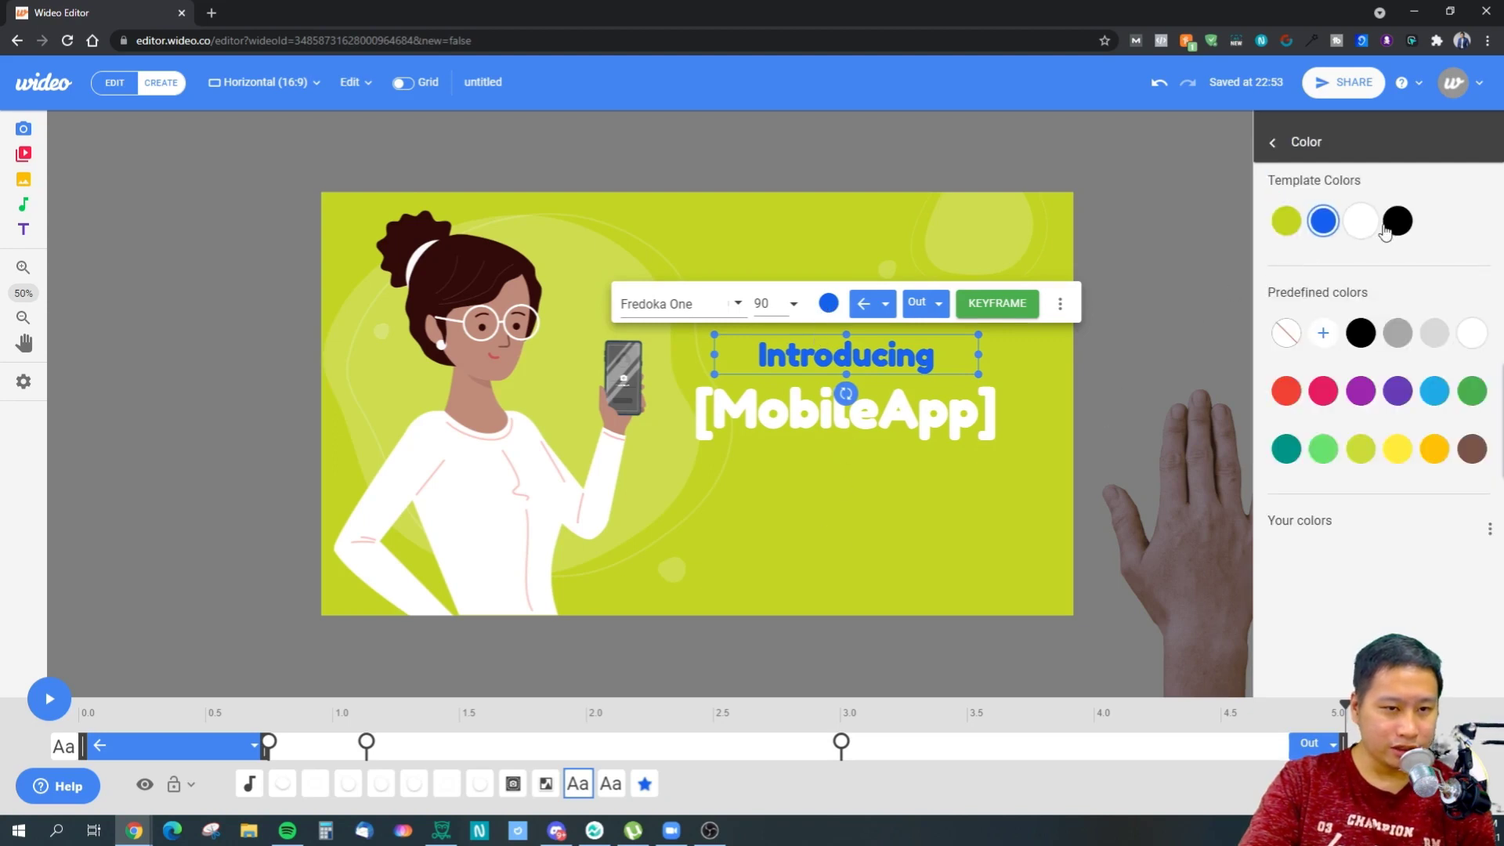
{"action": "left_click", "coordinate": [1285, 222]}
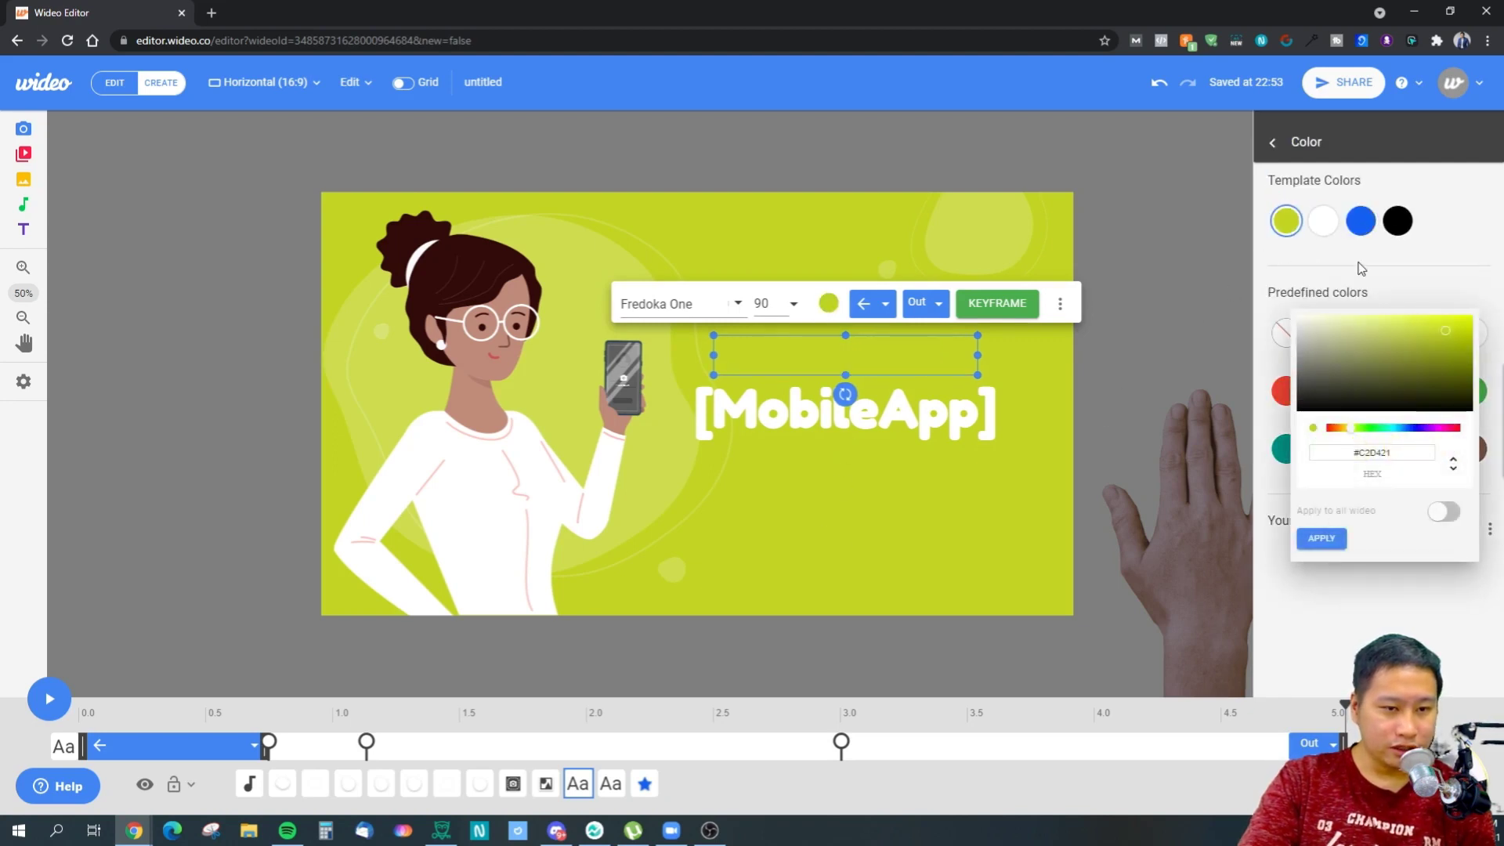
{"action": "left_click", "coordinate": [1360, 222]}
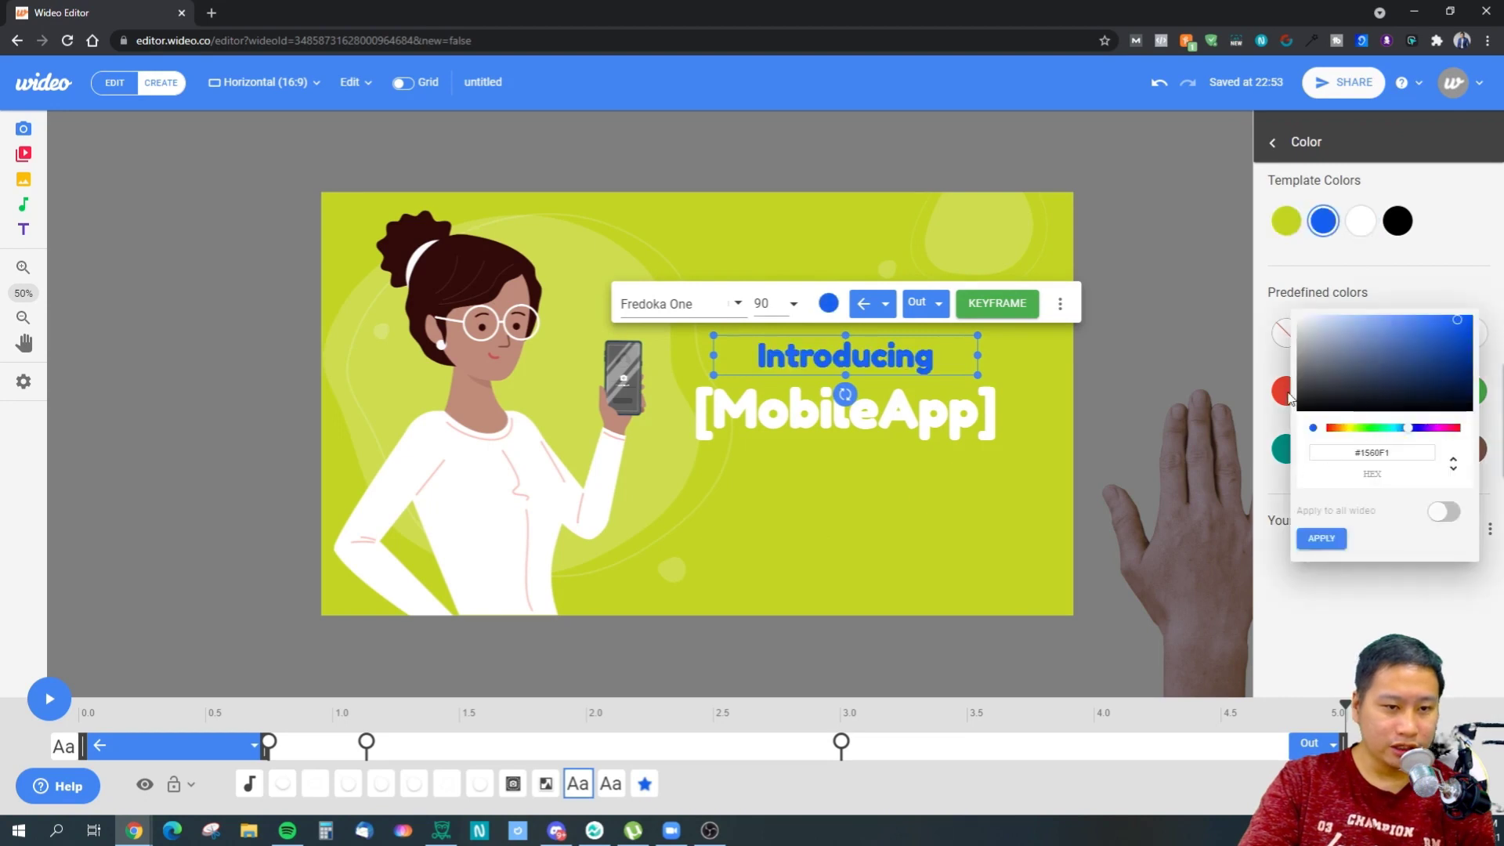
{"action": "left_click", "coordinate": [1285, 390]}
{"action": "left_click", "coordinate": [1285, 390]}
{"action": "left_click", "coordinate": [1349, 398]}
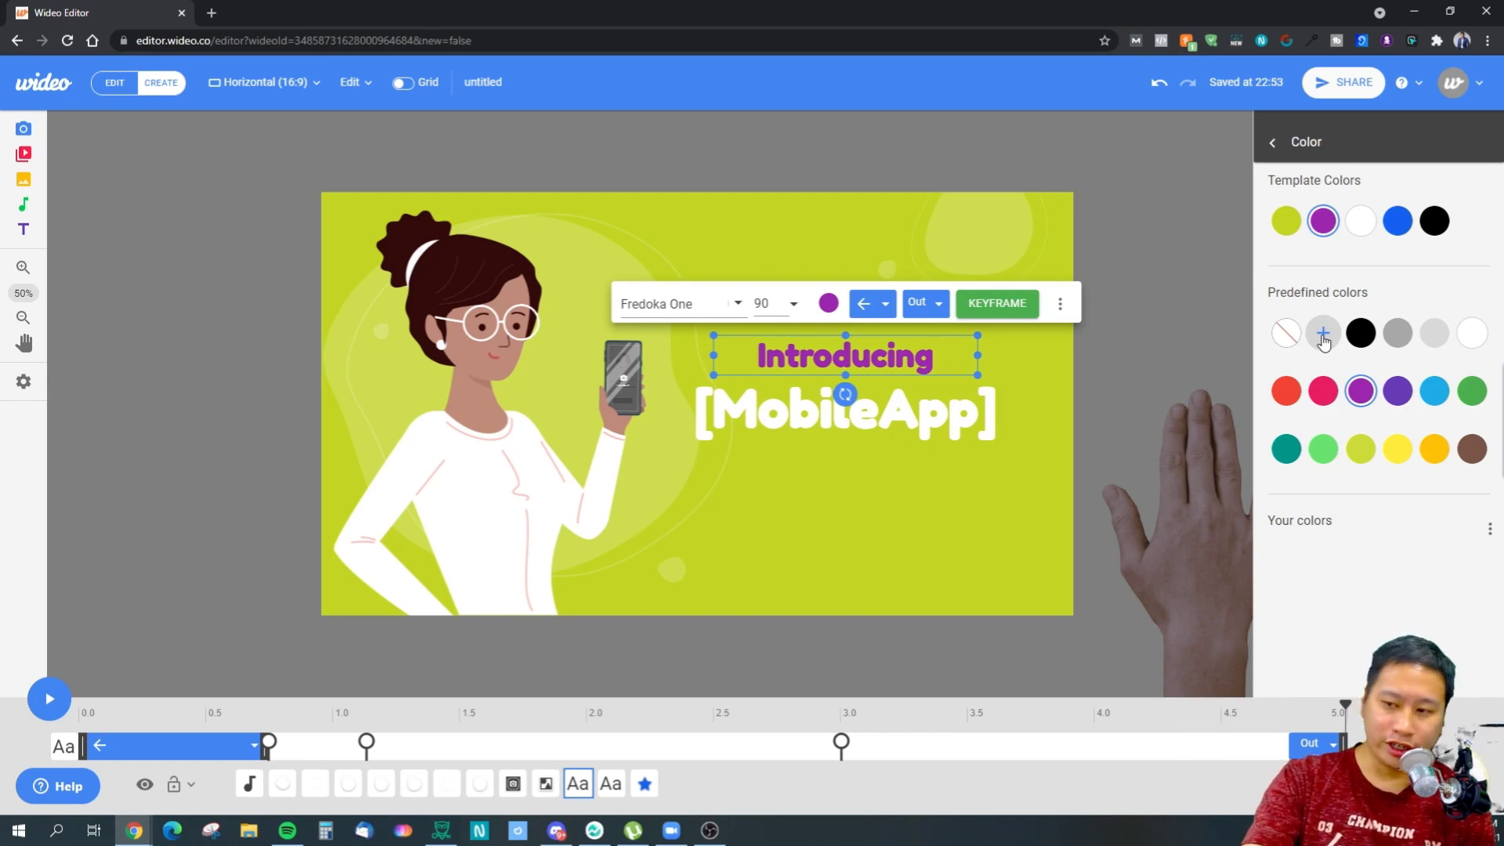
{"action": "left_click", "coordinate": [1275, 143]}
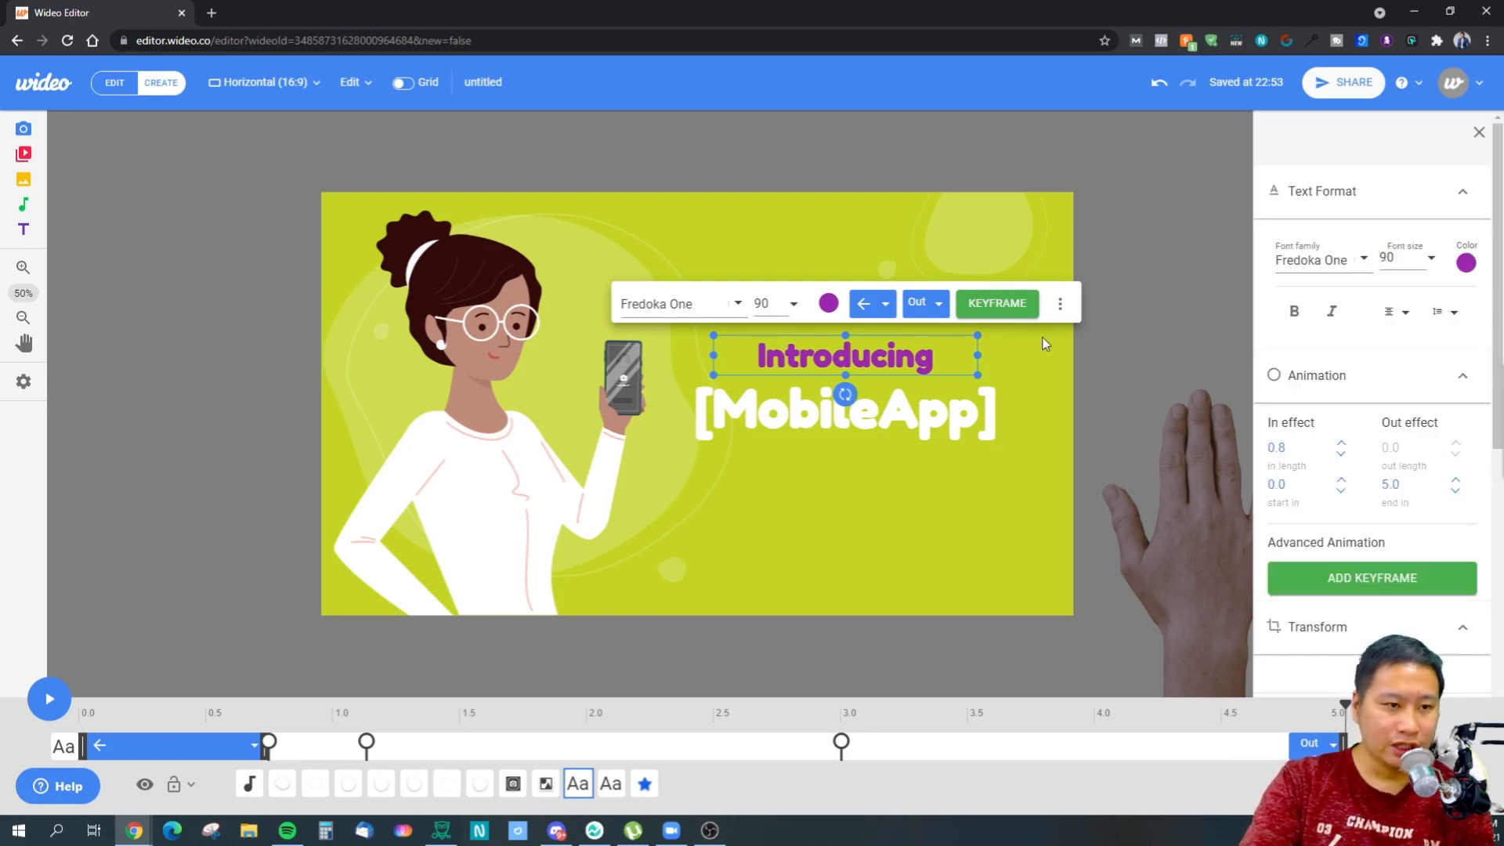
{"action": "left_click", "coordinate": [954, 538]}
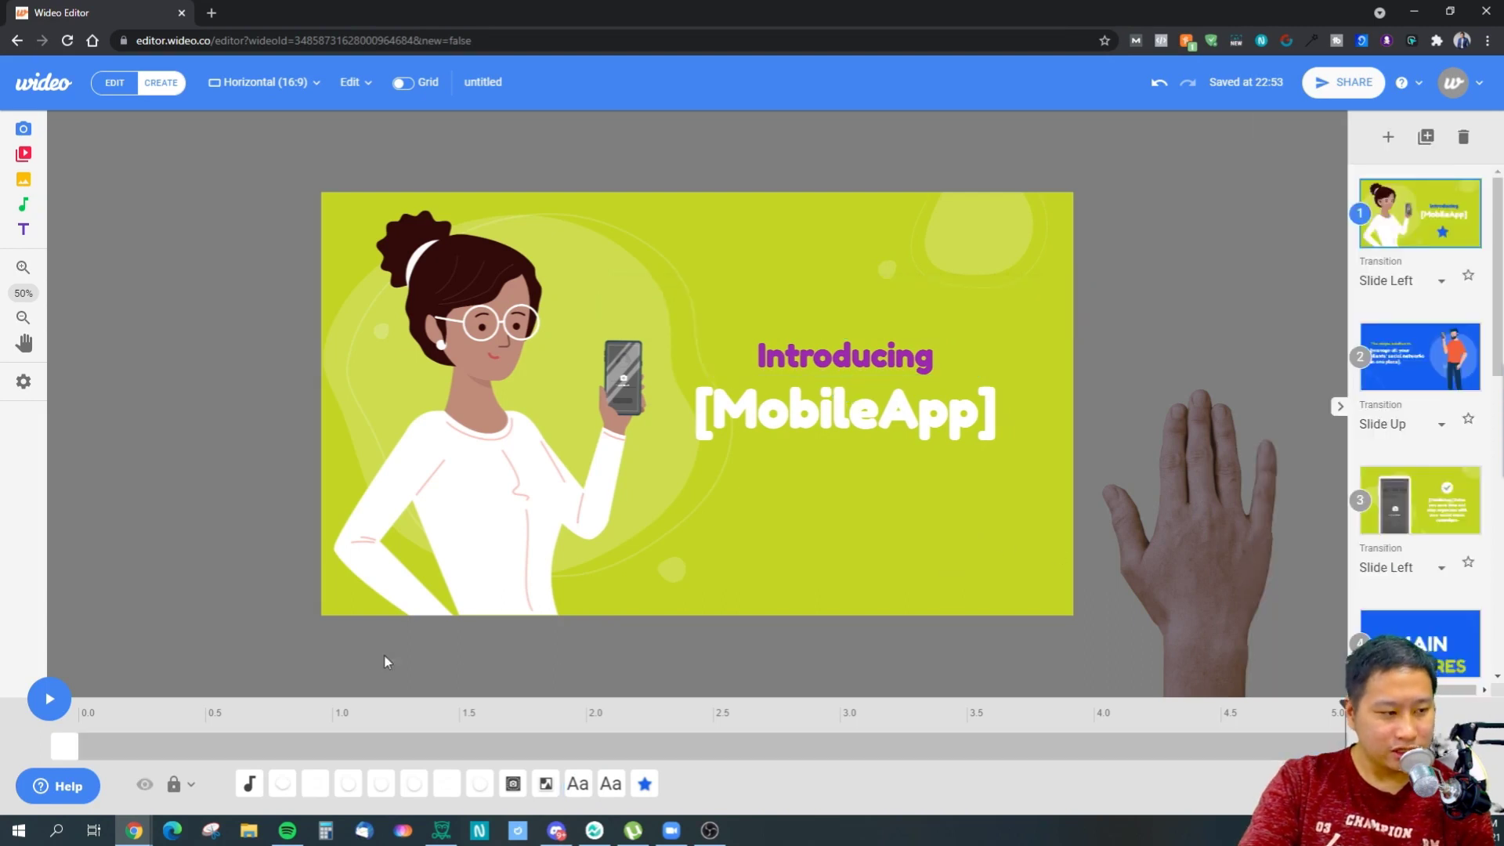
Open the Wideo Help center in a new tab from the '?' menu
{"action": "left_click", "coordinate": [20, 383]}
{"action": "left_click", "coordinate": [59, 382]}
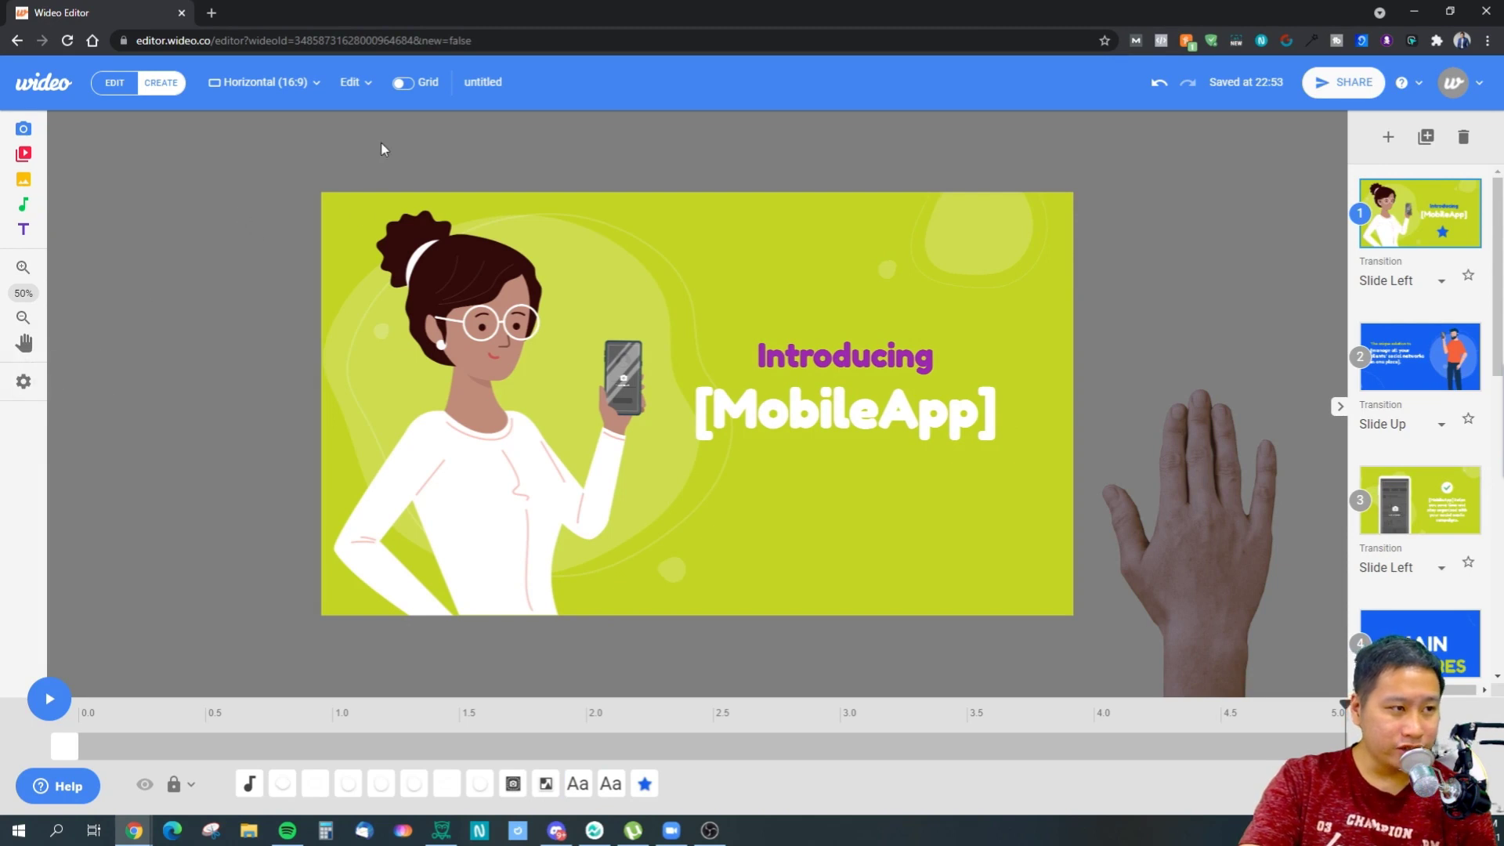
{"action": "left_click", "coordinate": [1402, 82]}
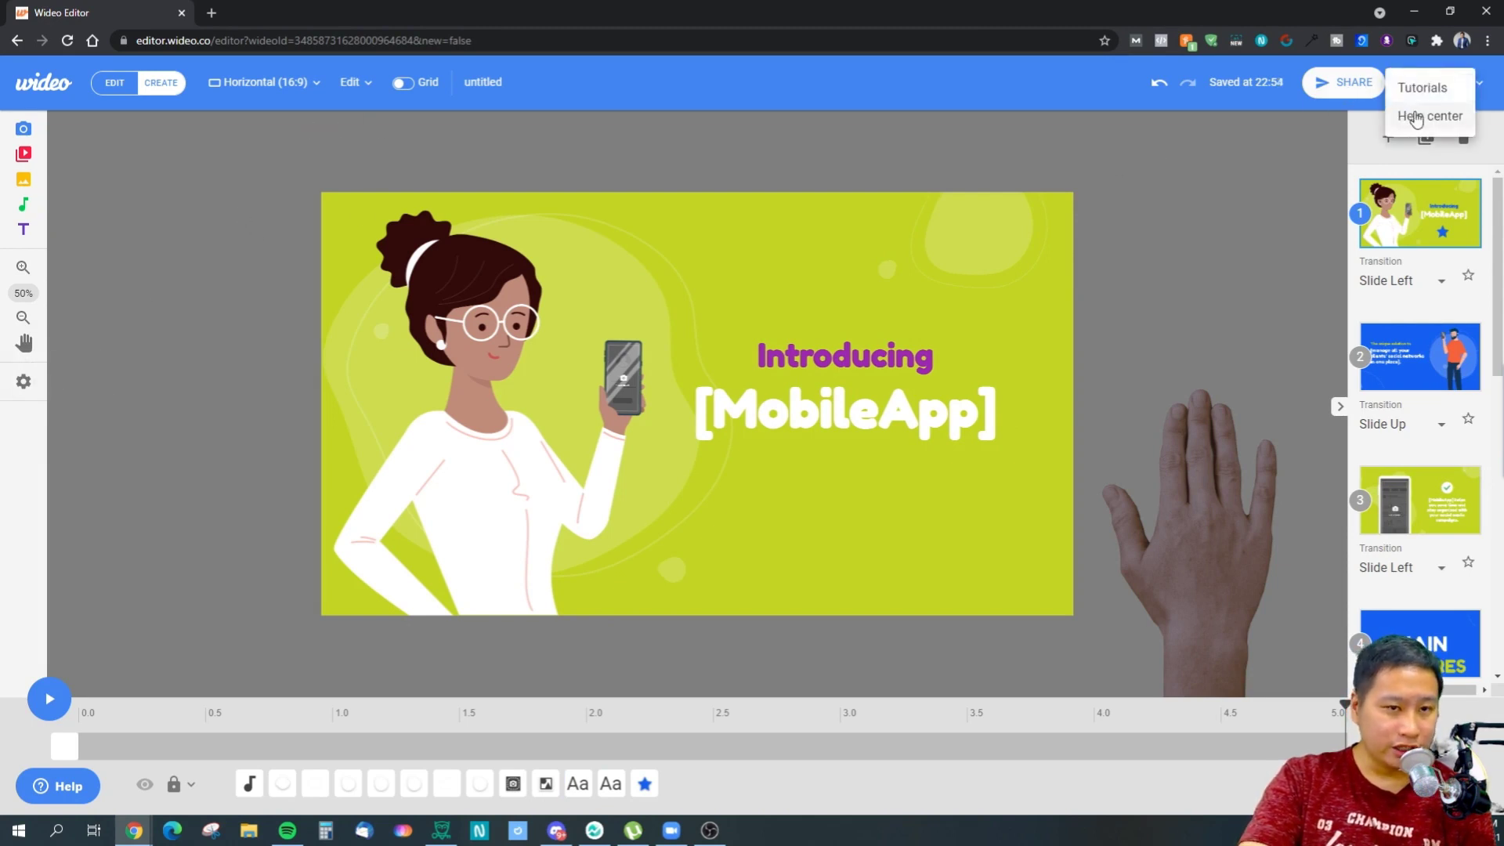
{"action": "left_click", "coordinate": [1421, 88]}
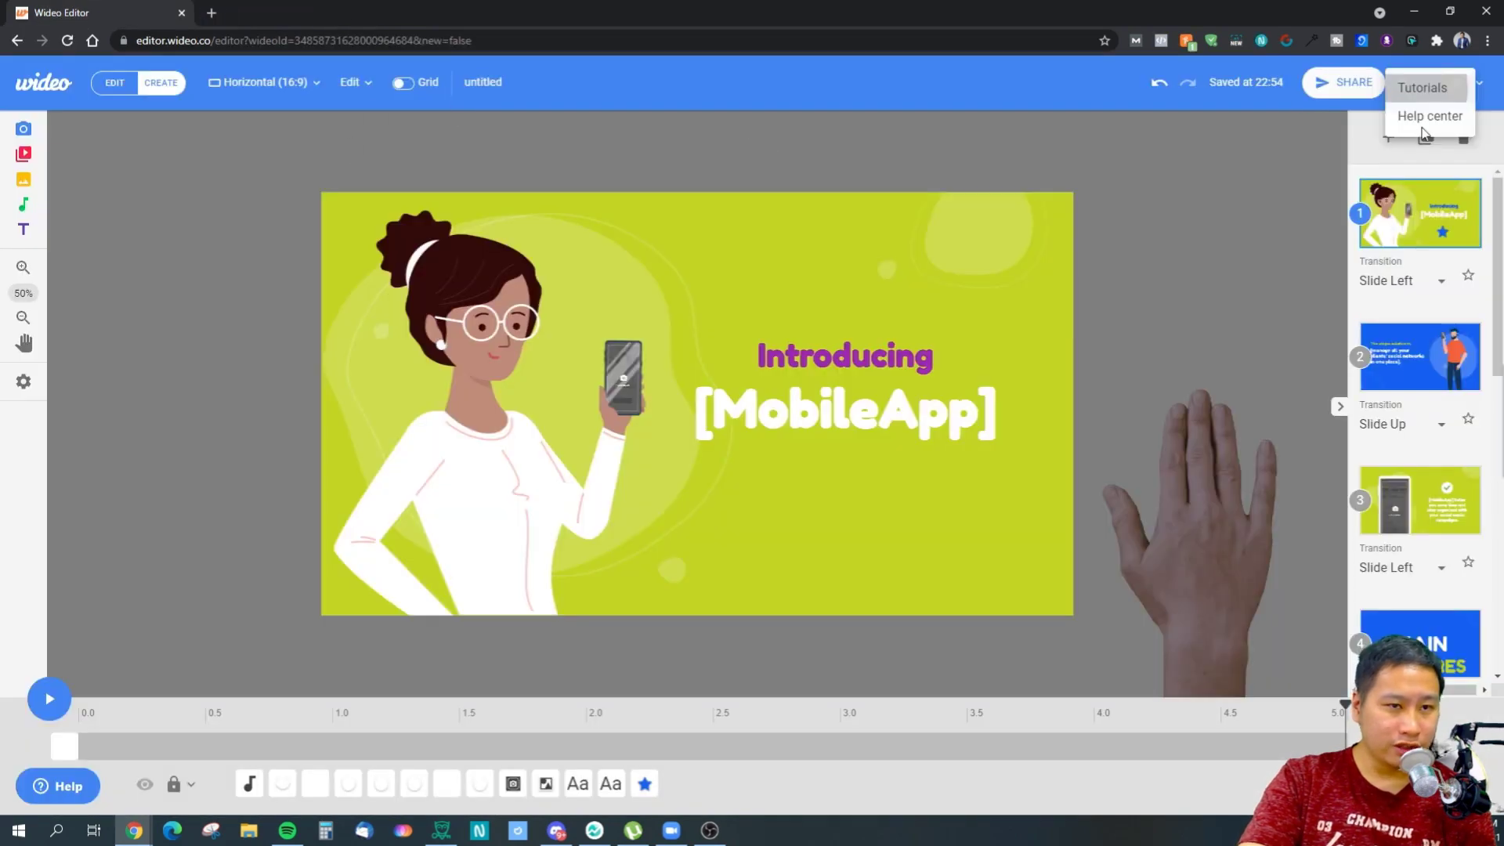
{"action": "left_click", "coordinate": [1401, 82]}
{"action": "left_click", "coordinate": [1424, 116]}
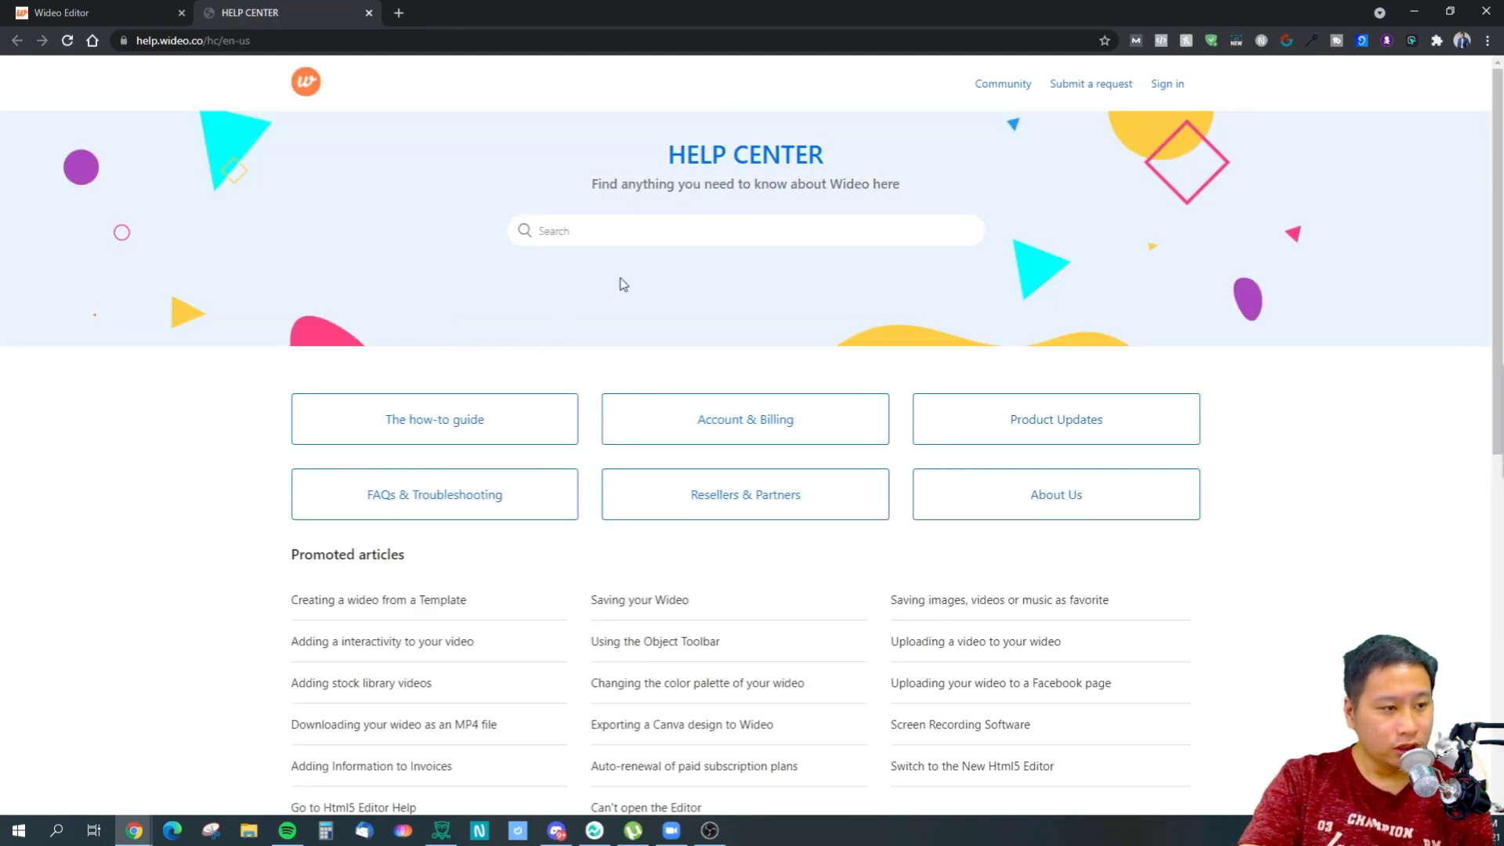
Search the Help Center for 'presentation' and open 'Converting your video to a slideshow presentation'
{"action": "left_click", "coordinate": [646, 237]}
{"action": "type", "text": "presentation"}
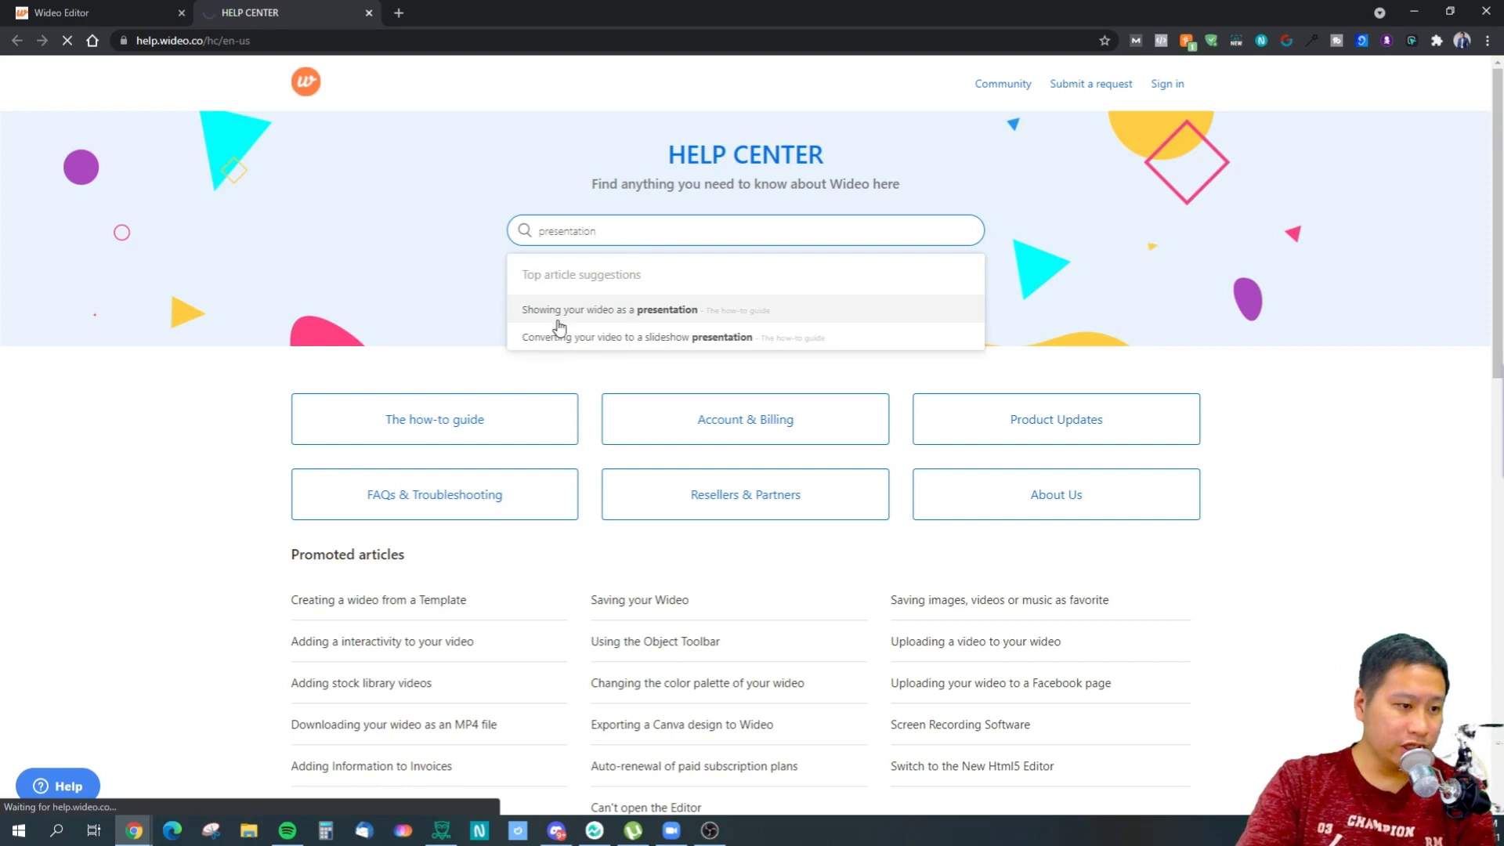
{"action": "key", "text": "Return"}
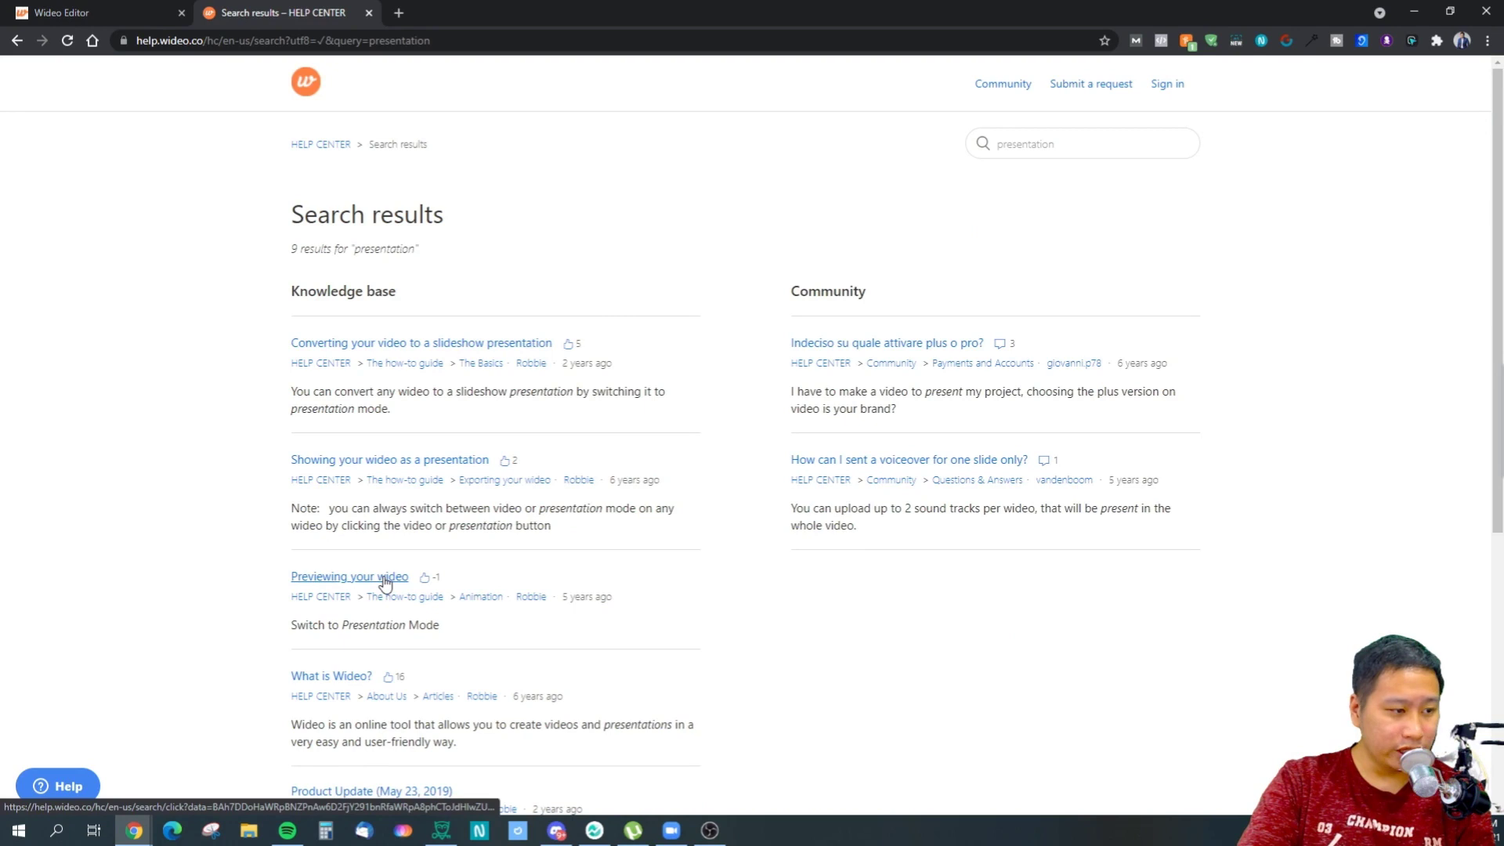
{"action": "scroll", "coordinate": [407, 577], "scroll_direction": "down", "scroll_amount": 3}
{"action": "scroll", "coordinate": [313, 514], "scroll_direction": "up", "scroll_amount": 3}
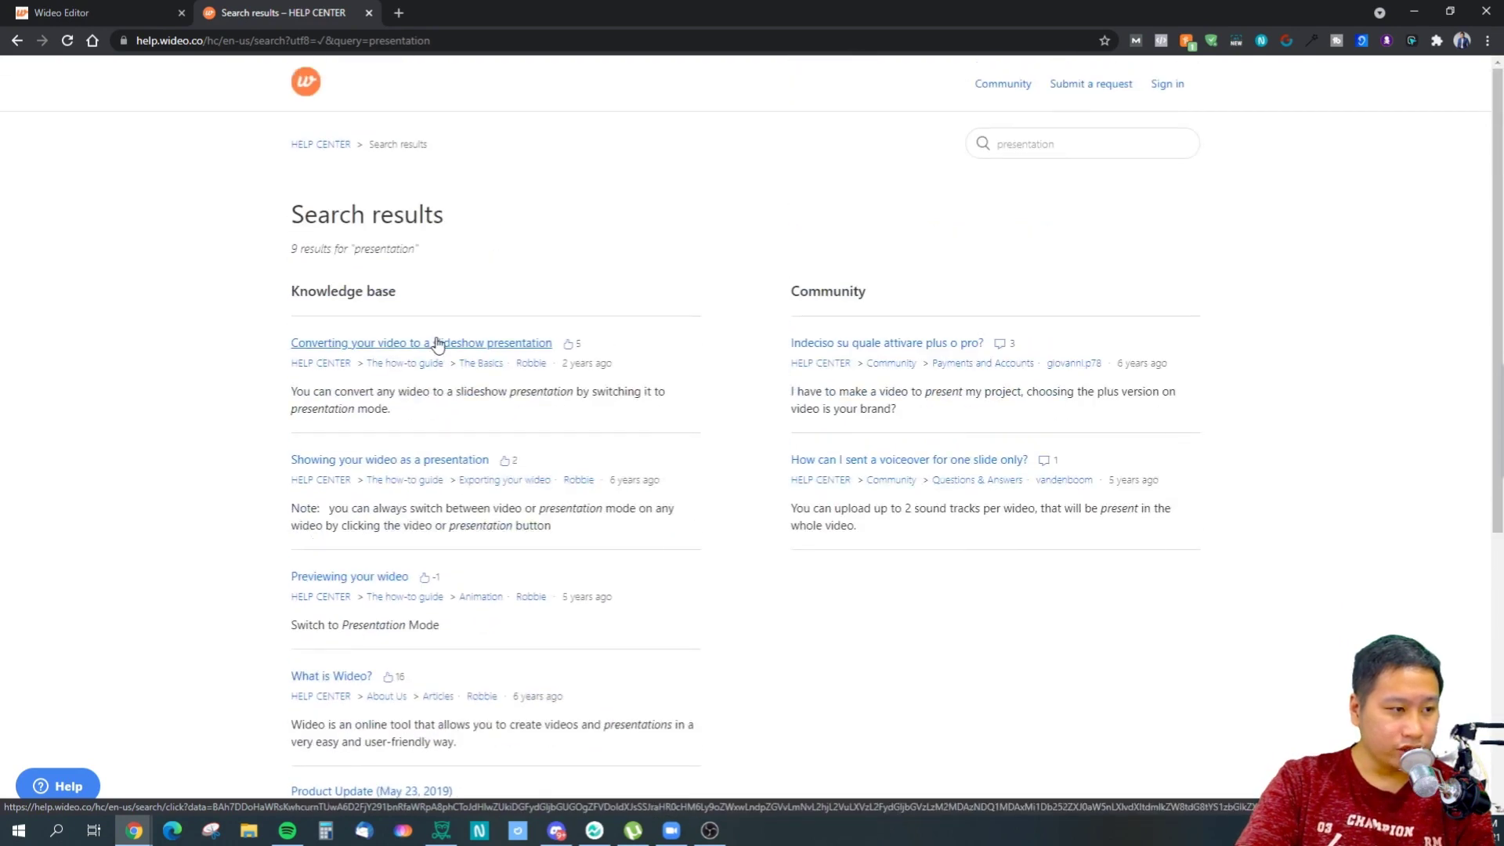
{"action": "left_click", "coordinate": [438, 345]}
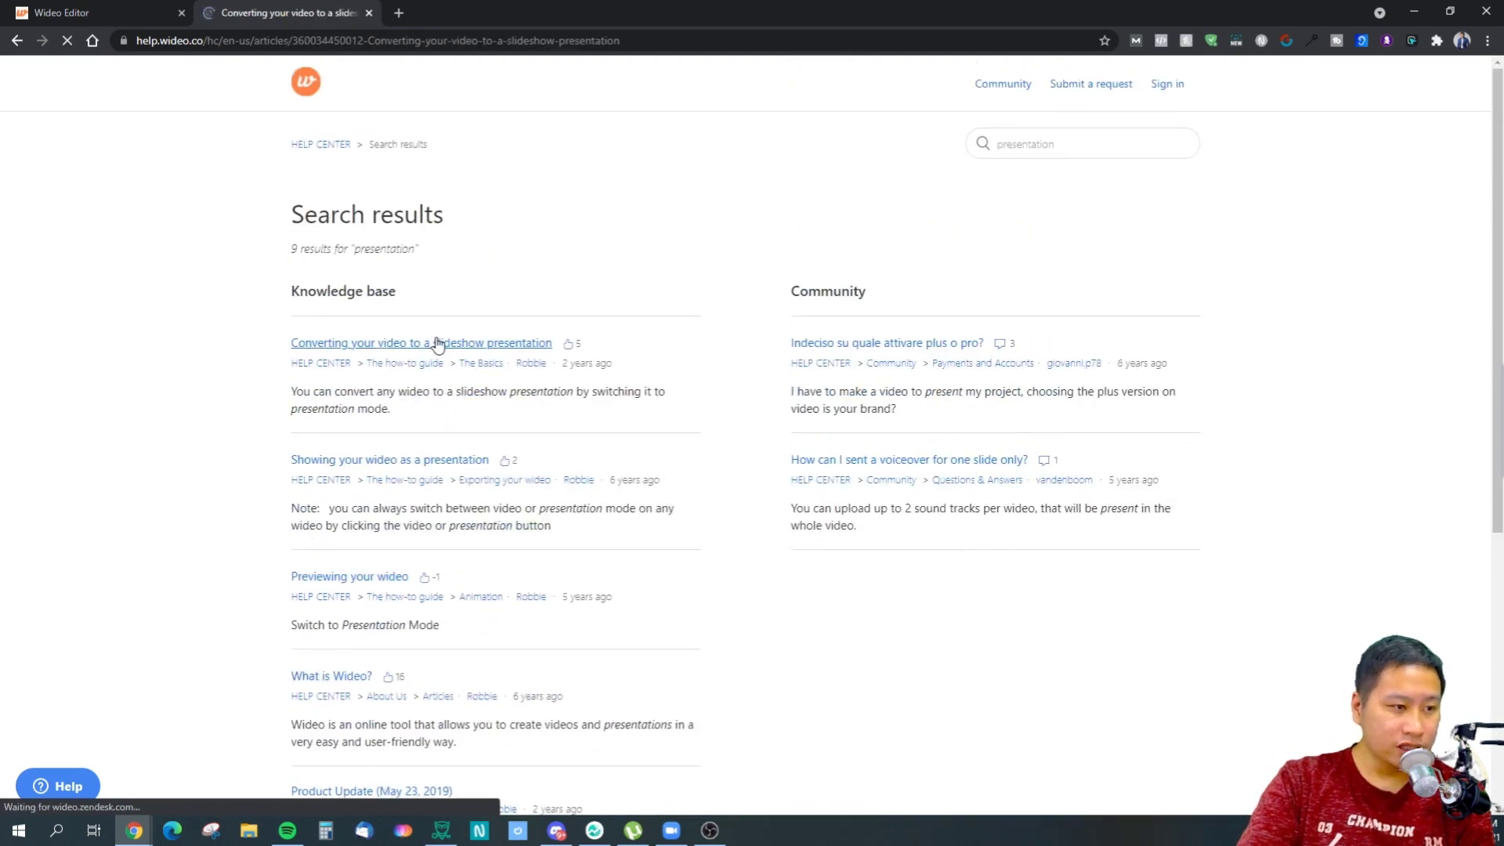
Read the slideshow-presentation article to its end, then return to the editor's Presentation/Video mode choice
{"action": "left_click_drag", "start_coordinate": [597, 517], "coordinate": [669, 542]}
{"action": "left_click", "coordinate": [669, 542]}
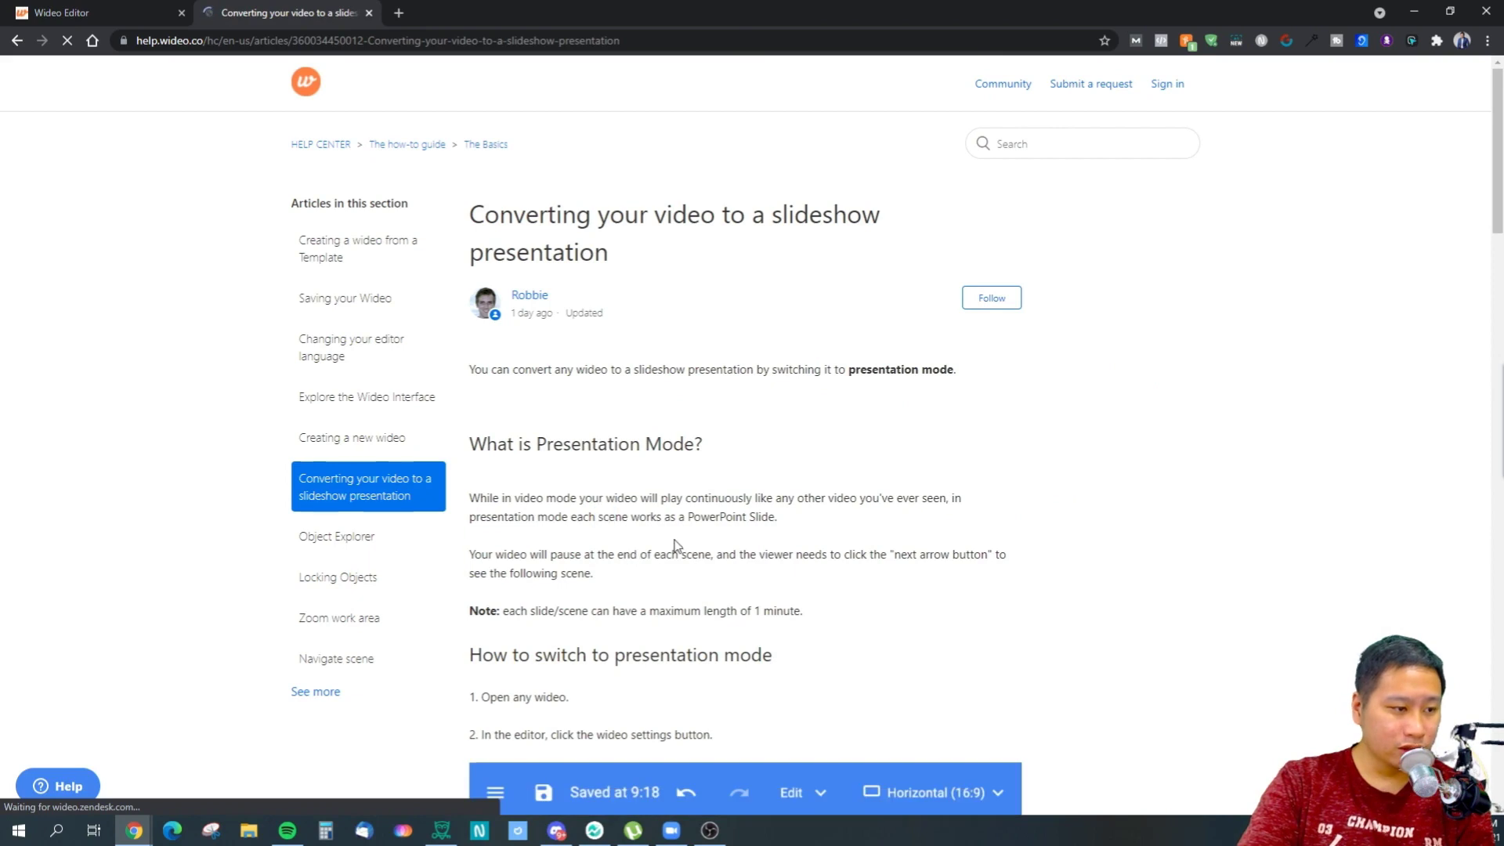
{"action": "scroll", "coordinate": [703, 544], "scroll_direction": "down", "scroll_amount": 10}
{"action": "scroll", "coordinate": [577, 579], "scroll_direction": "down", "scroll_amount": 5}
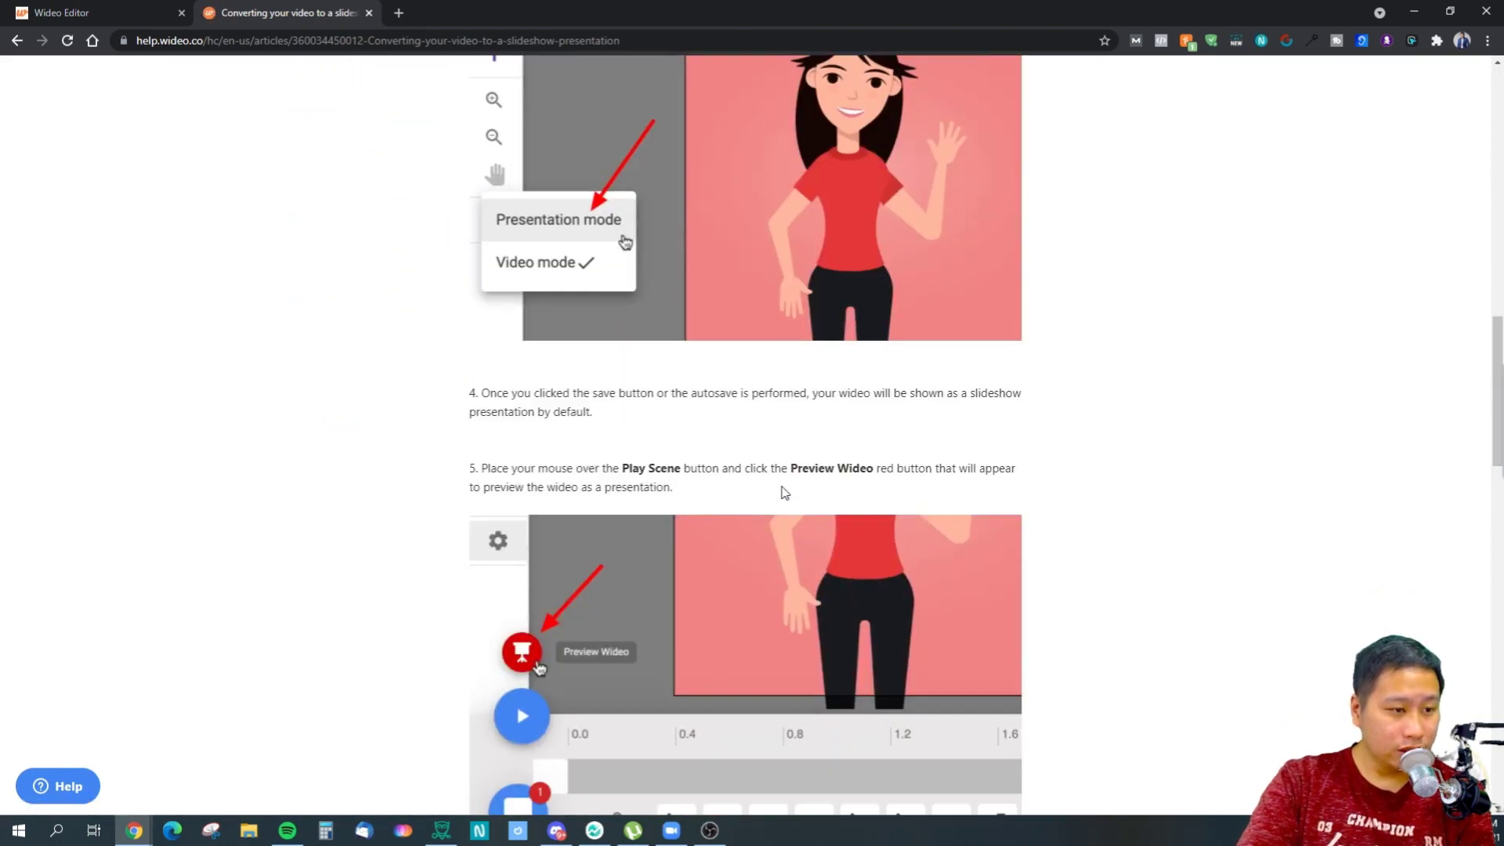
{"action": "scroll", "coordinate": [784, 492], "scroll_direction": "down", "scroll_amount": 5}
{"action": "scroll", "coordinate": [430, 642], "scroll_direction": "down", "scroll_amount": 4}
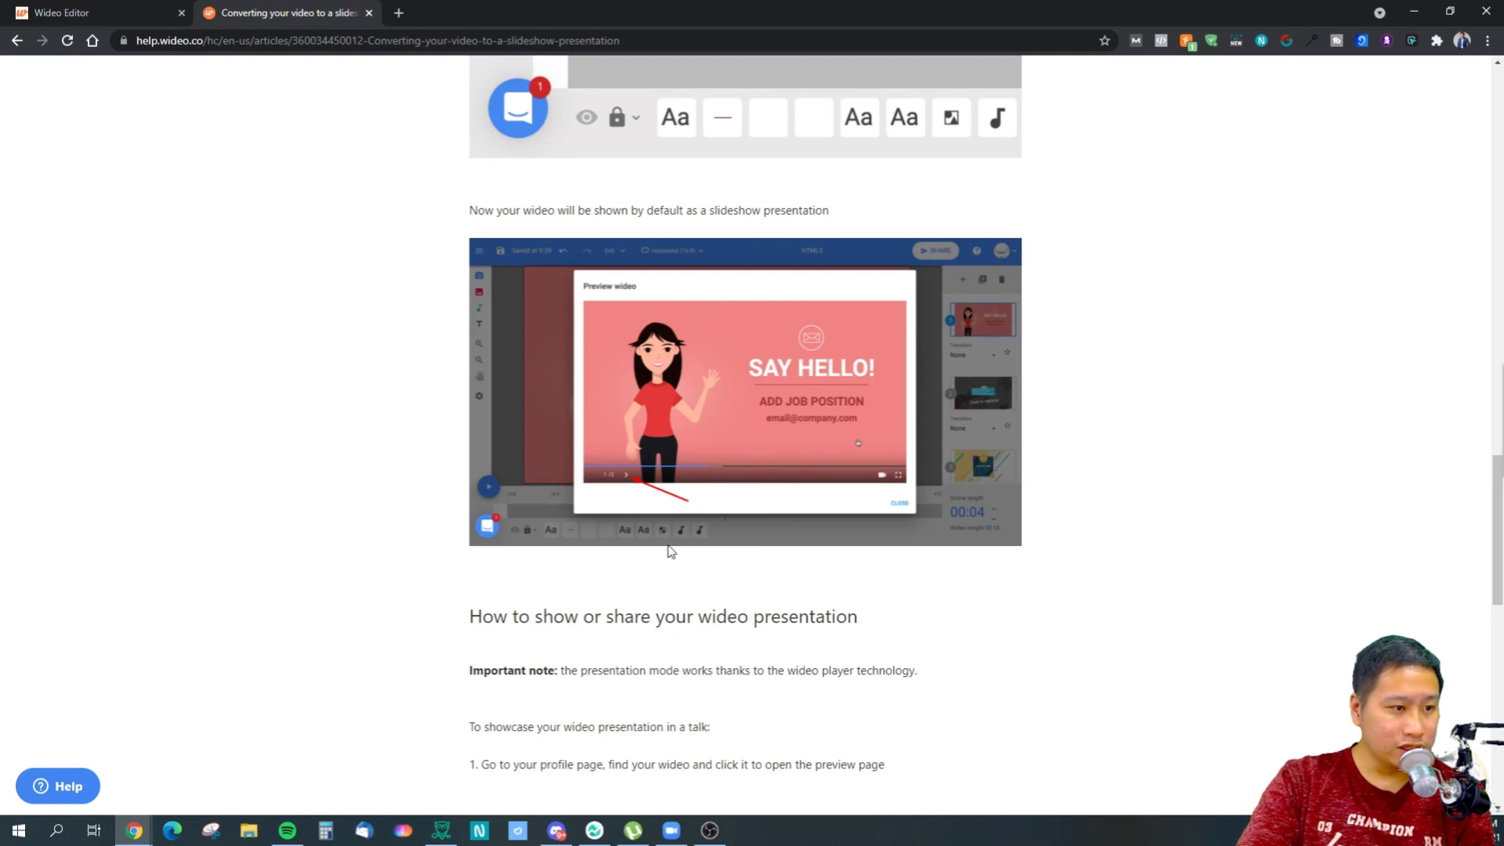
{"action": "scroll", "coordinate": [670, 550], "scroll_direction": "down", "scroll_amount": 4}
{"action": "scroll", "coordinate": [658, 548], "scroll_direction": "up", "scroll_amount": 3}
{"action": "scroll", "coordinate": [636, 542], "scroll_direction": "down", "scroll_amount": 6}
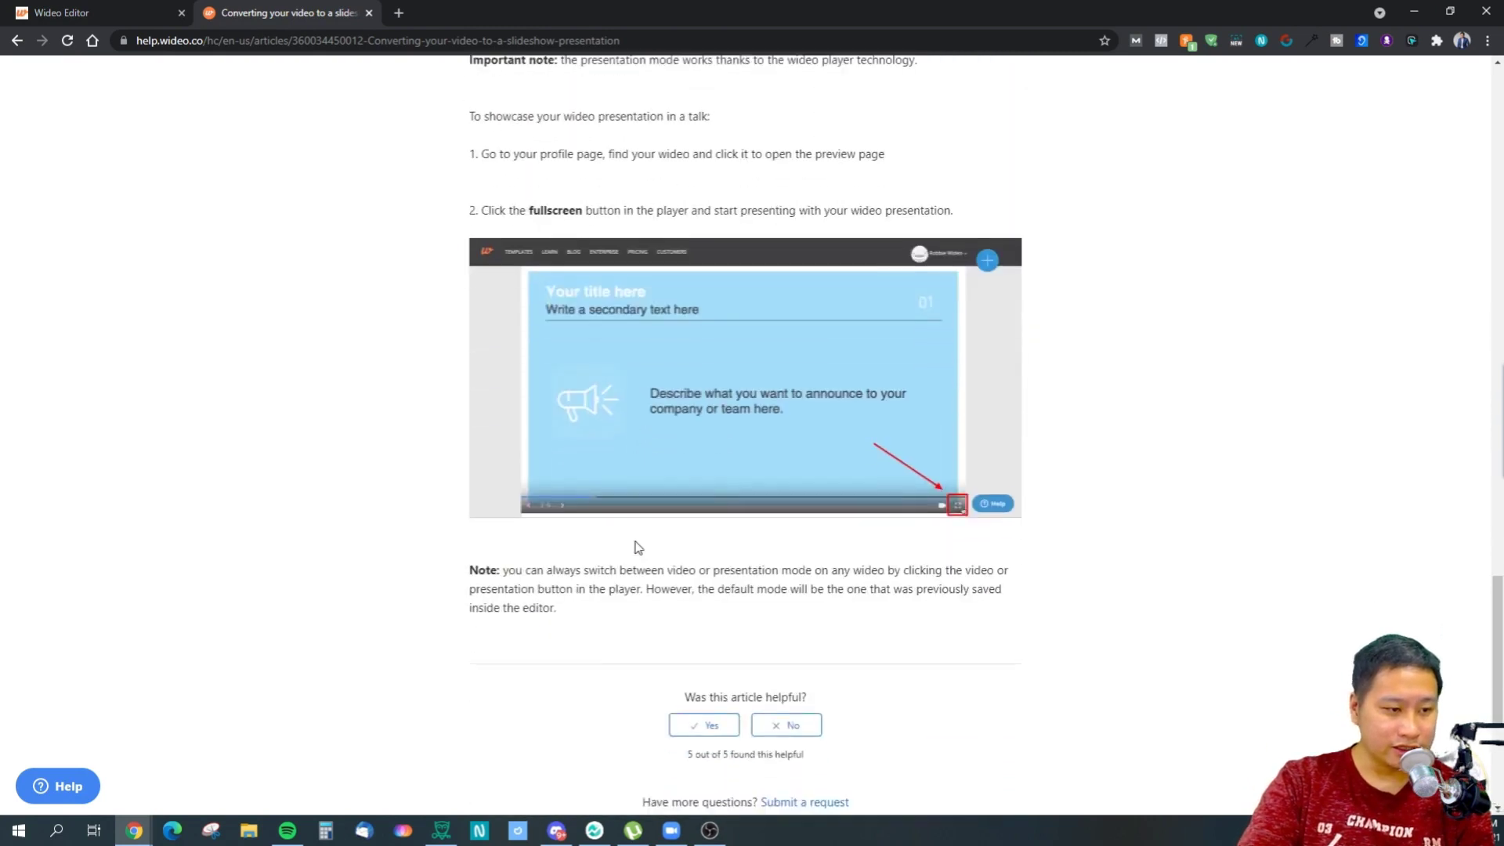
{"action": "scroll", "coordinate": [764, 599], "scroll_direction": "down", "scroll_amount": 4}
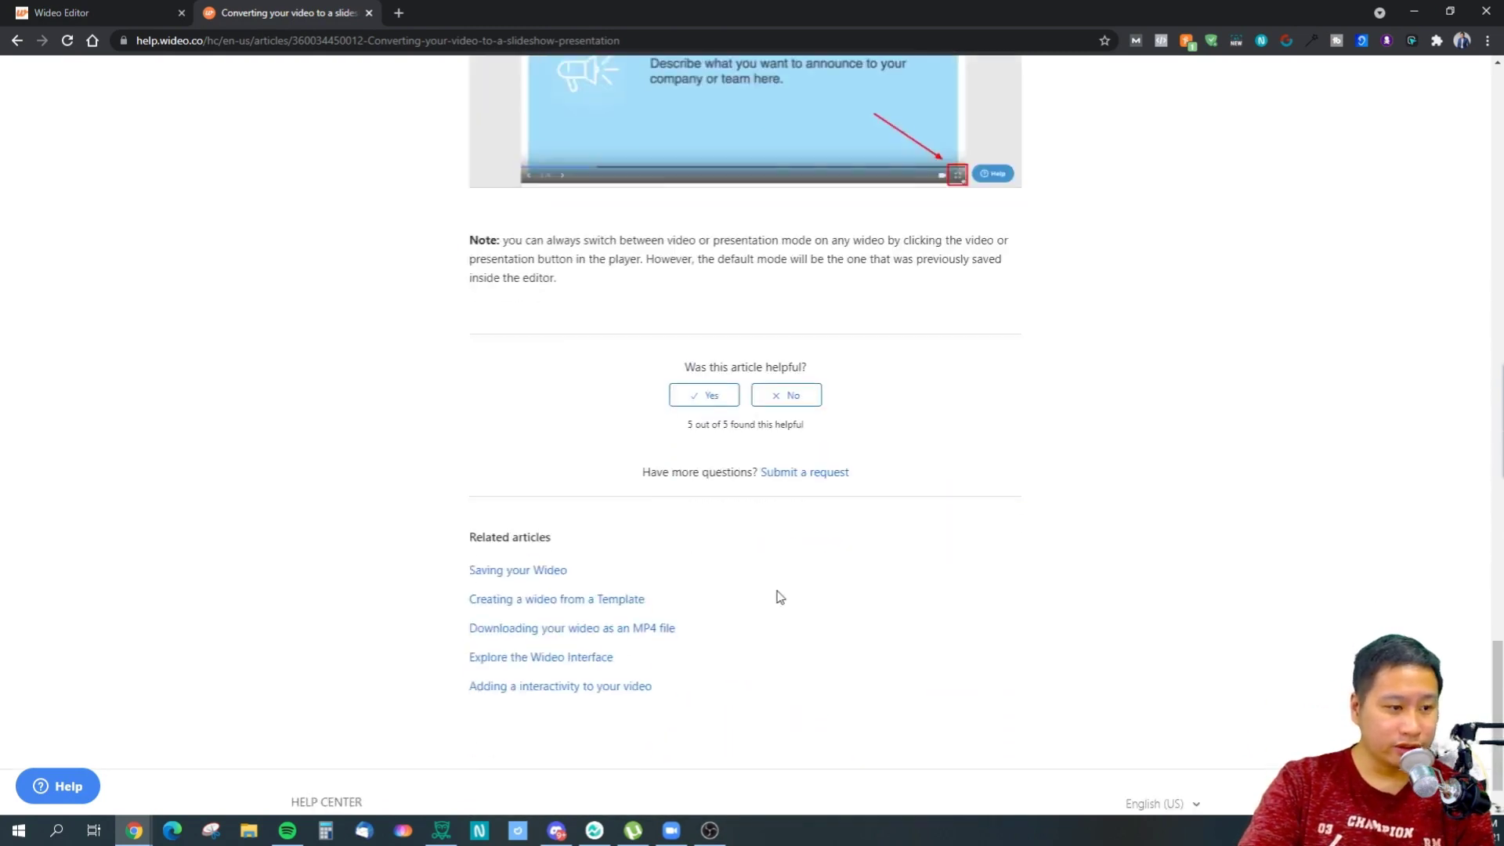
{"action": "scroll", "coordinate": [775, 598], "scroll_direction": "up", "scroll_amount": 7}
{"action": "key", "text": "ctrl+Tab"}
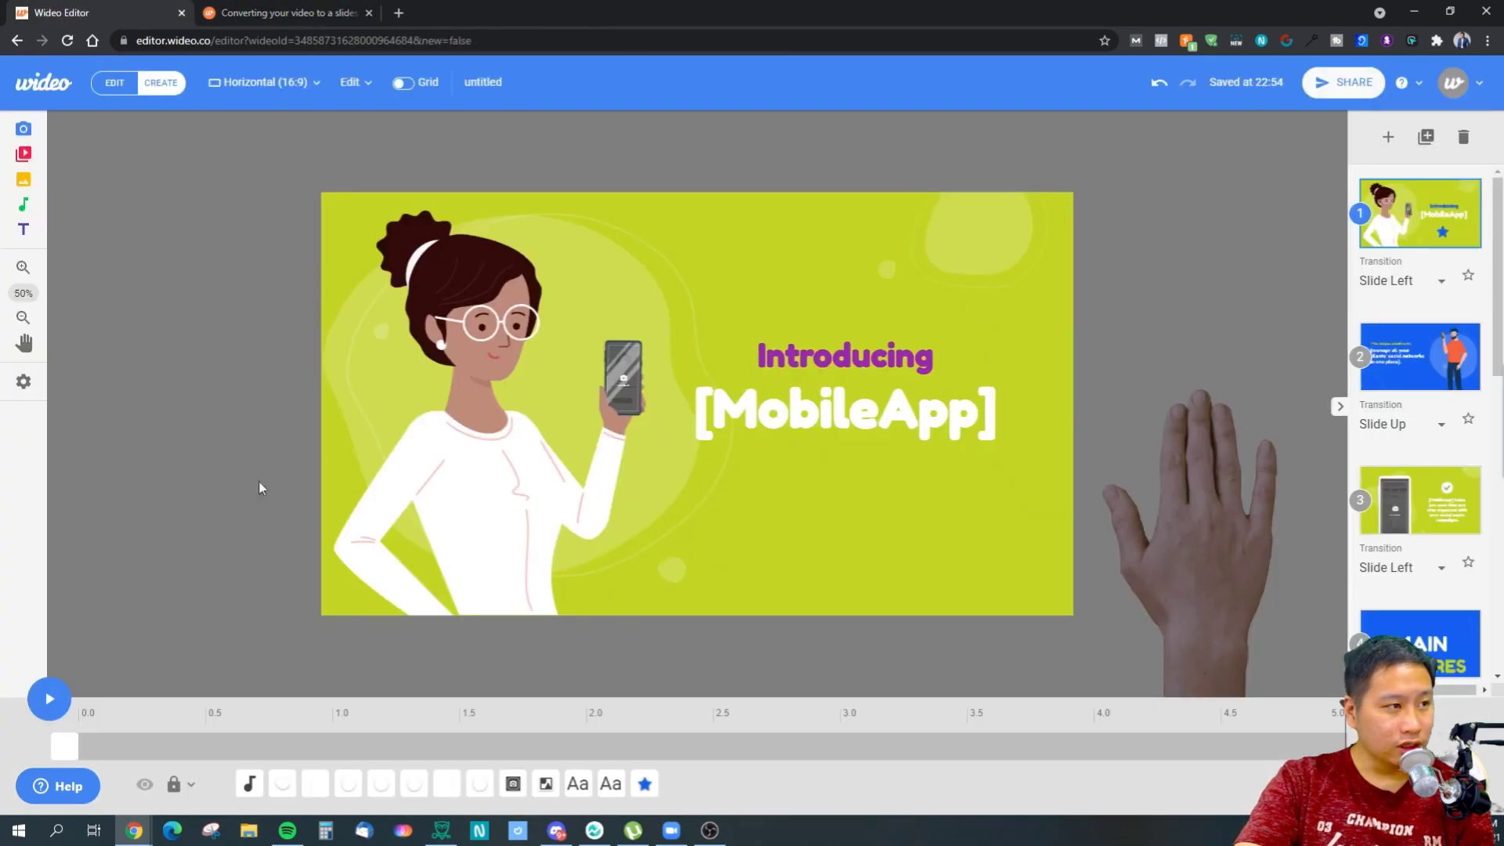
{"action": "left_click", "coordinate": [24, 382]}
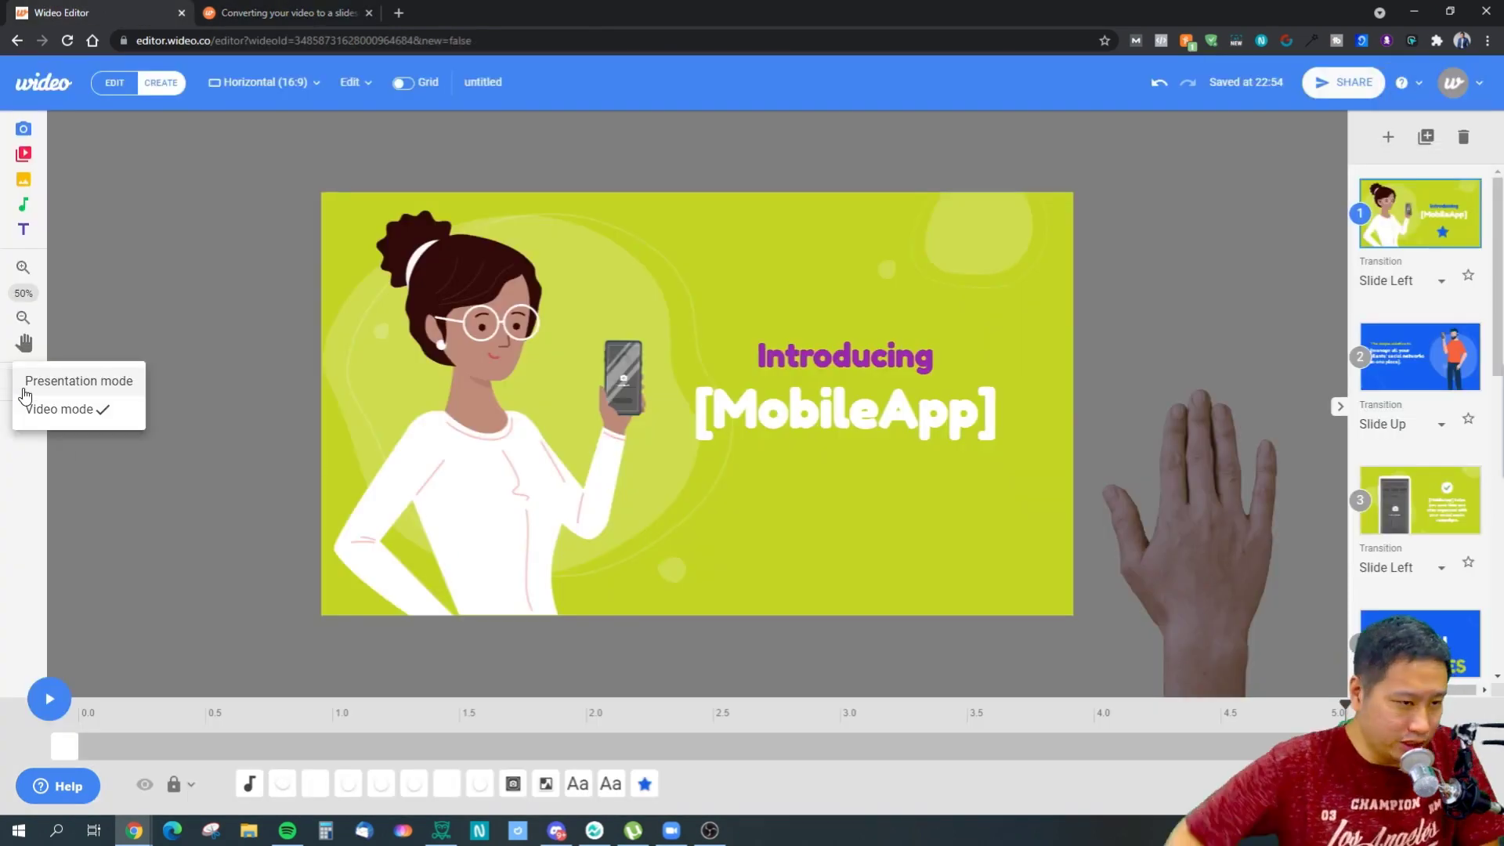